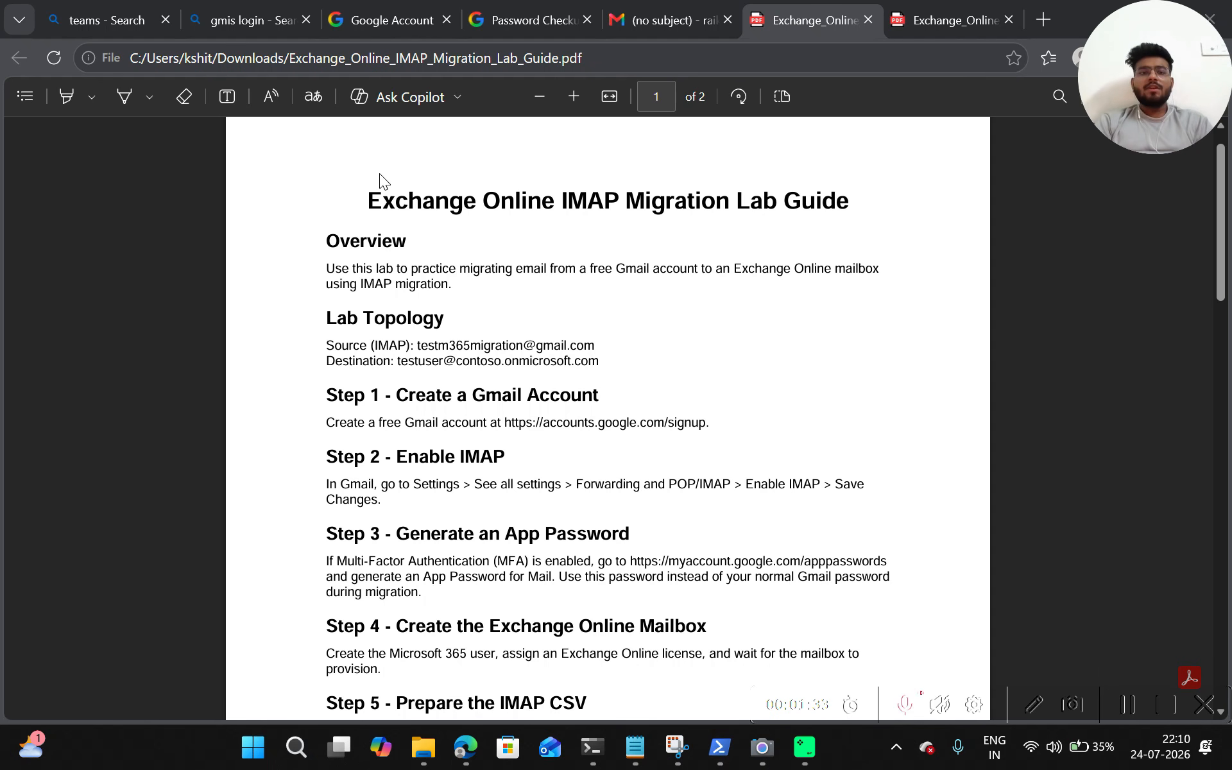
Highlight the lab guide's title and briefly open the Google signup link before returning to the guide.
drag(852, 190, 303, 182)
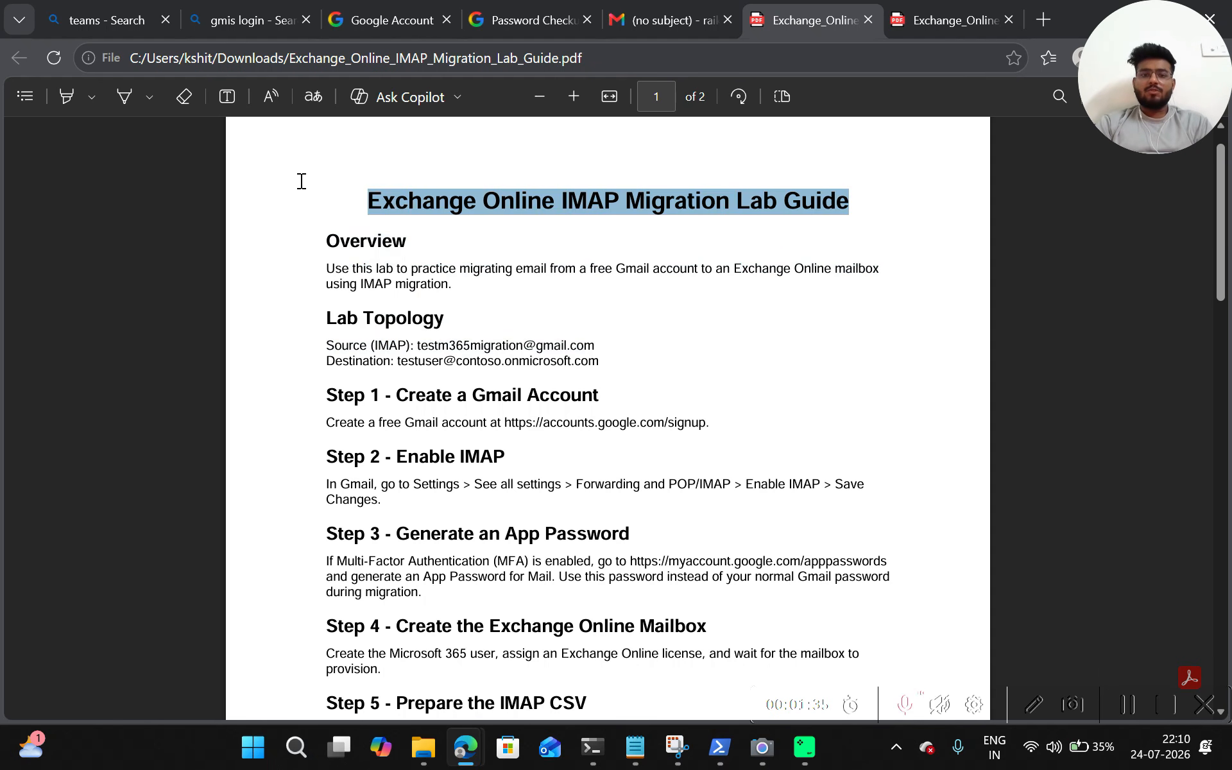
click(546, 428)
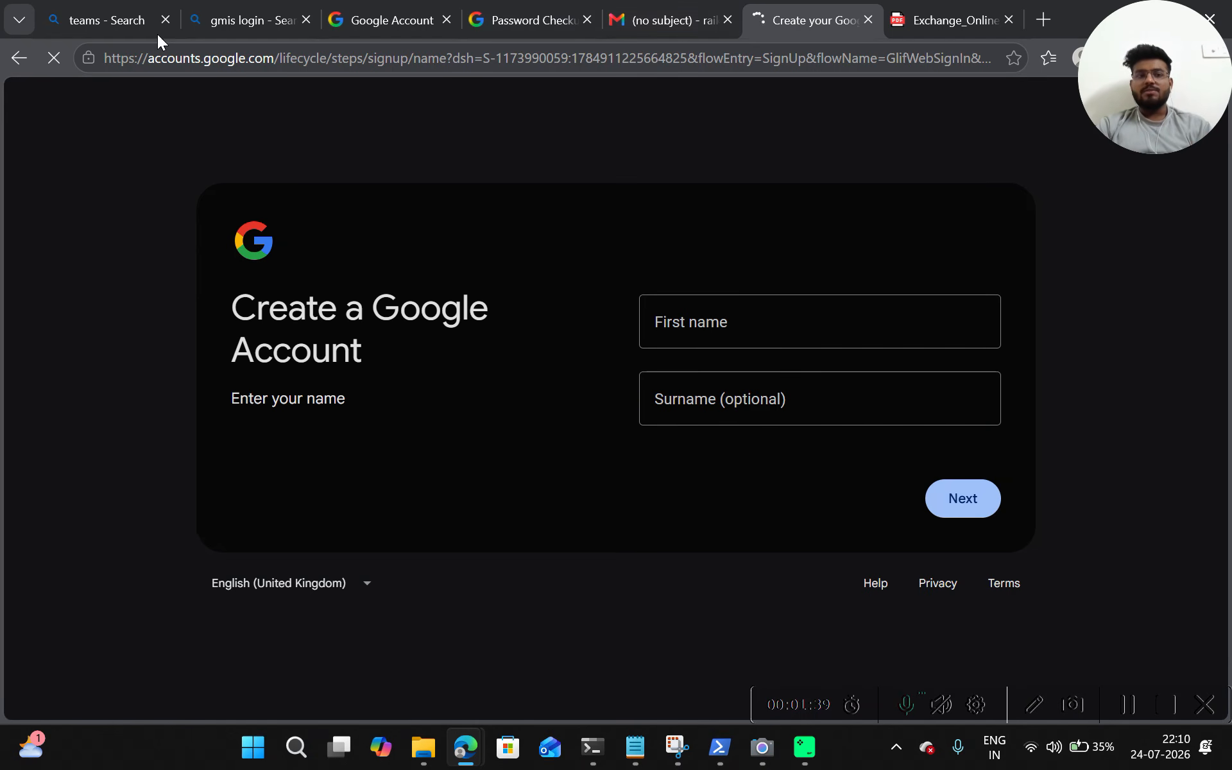
click(18, 58)
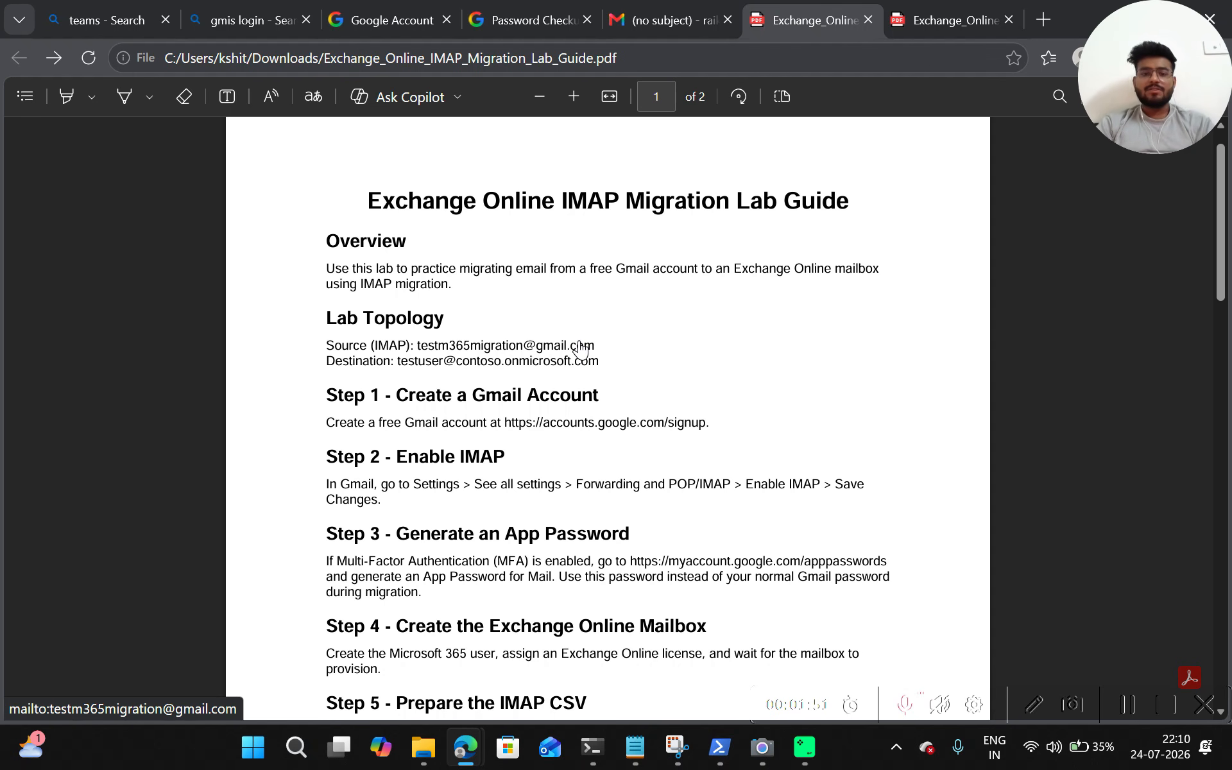
Highlight the source Gmail address in the guide, then follow the accounts.google.com/signup link.
drag(595, 347, 417, 349)
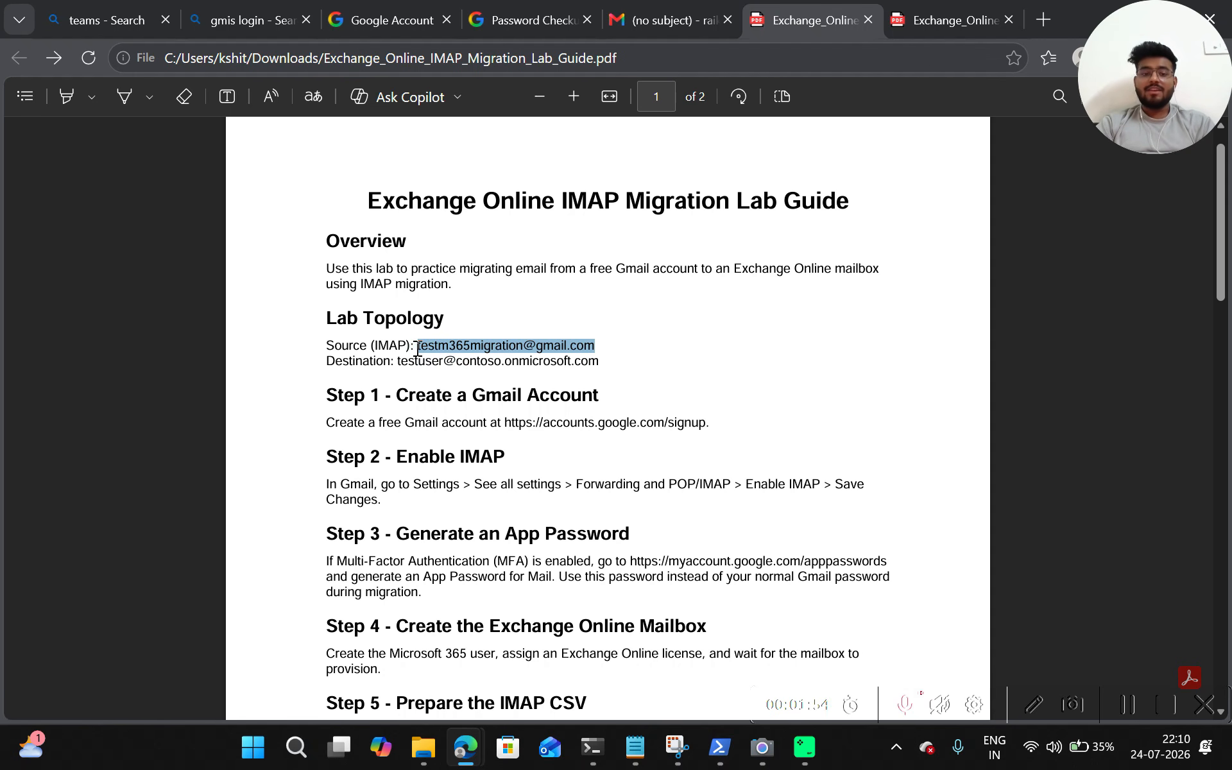
click(473, 429)
drag(361, 422, 825, 376)
click(605, 409)
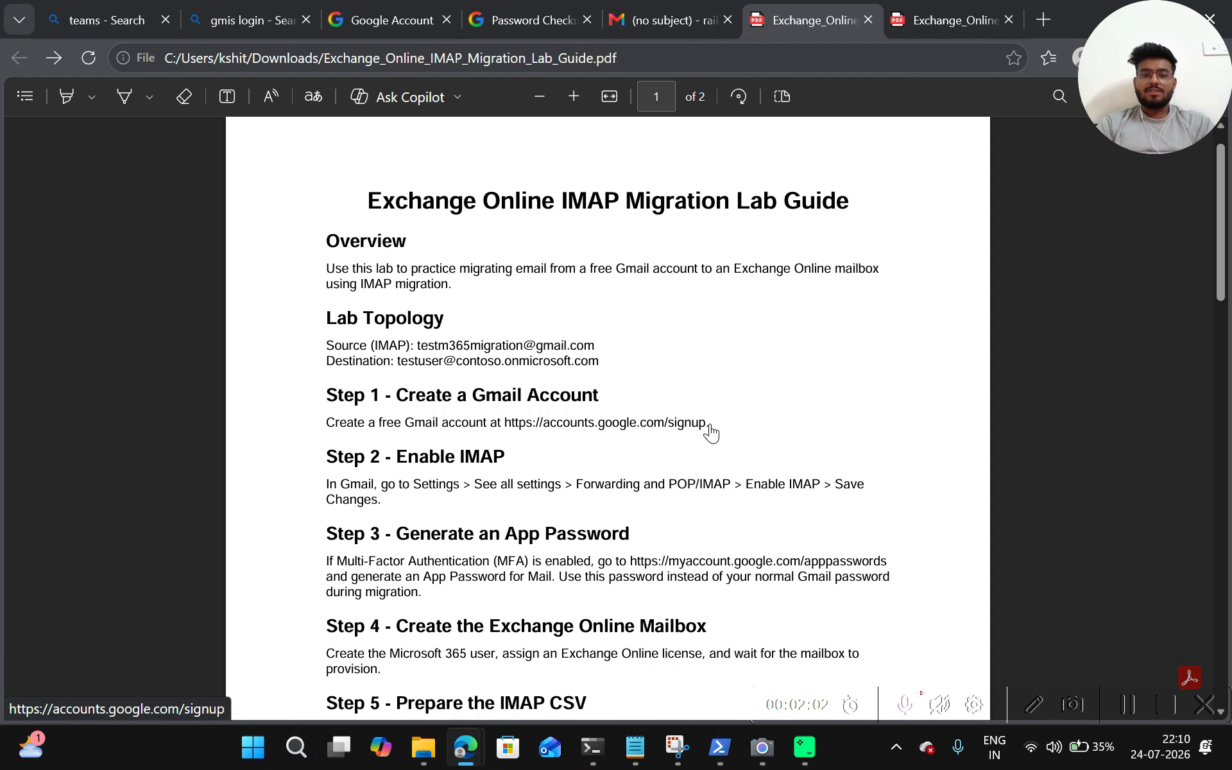
click(514, 426)
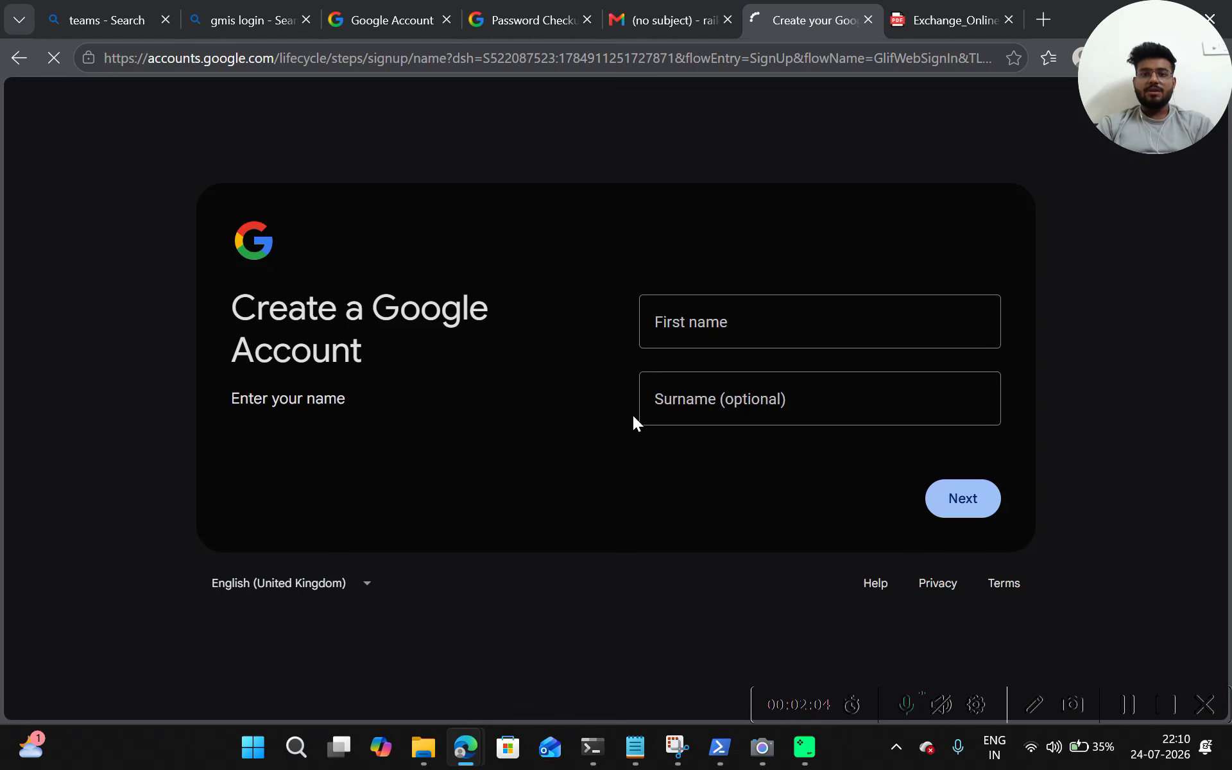
Enter 'test' as the first name on the signup form and continue.
key(Caps_Lock)
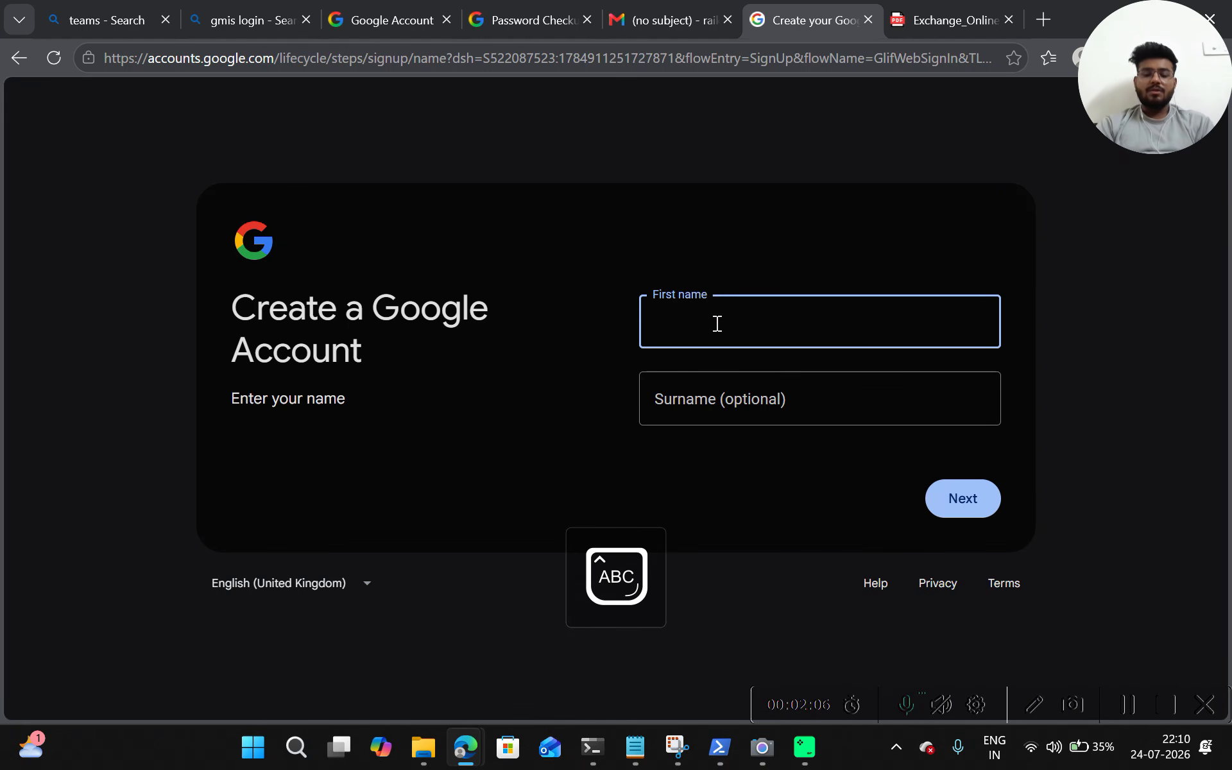
key(Caps_Lock)
text(tes)
key(BackSpace)
text(st)
click(734, 403)
click(962, 499)
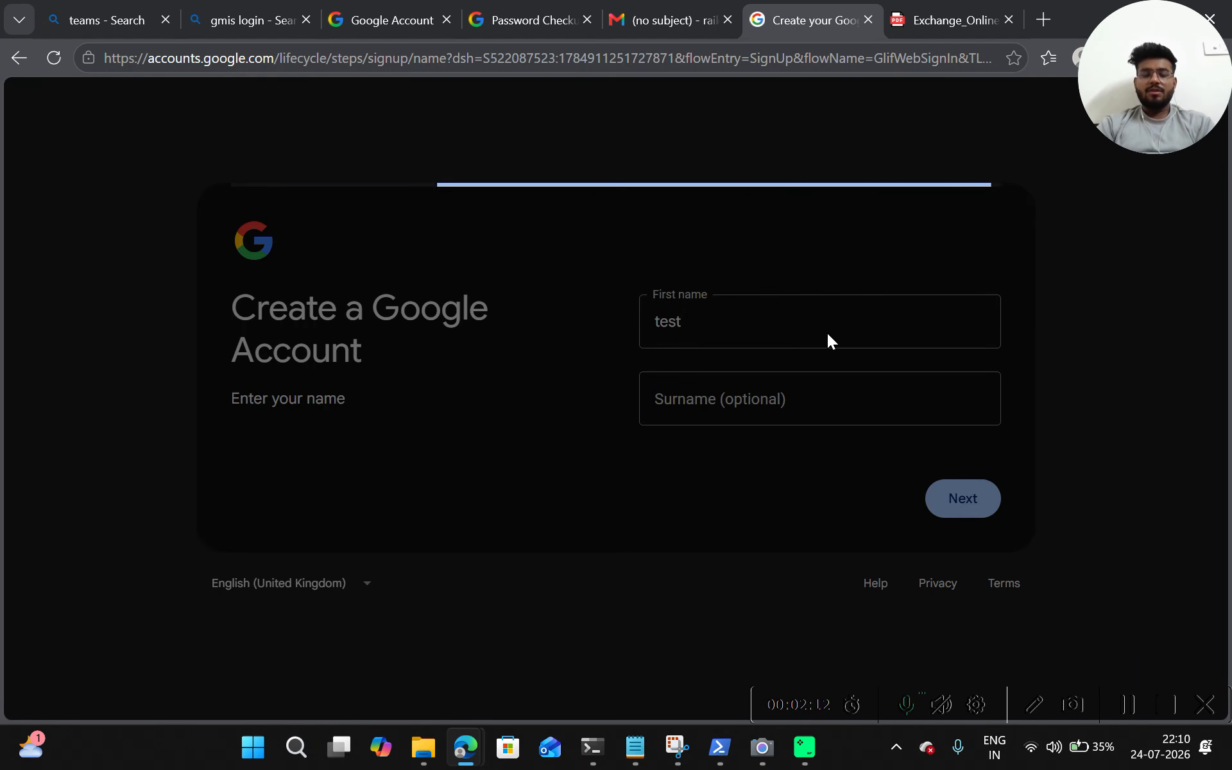
Set the birth date to 29 January 1996 and the gender to Male.
click(704, 321)
text(29)
click(825, 311)
click(802, 387)
click(947, 310)
text(1996)
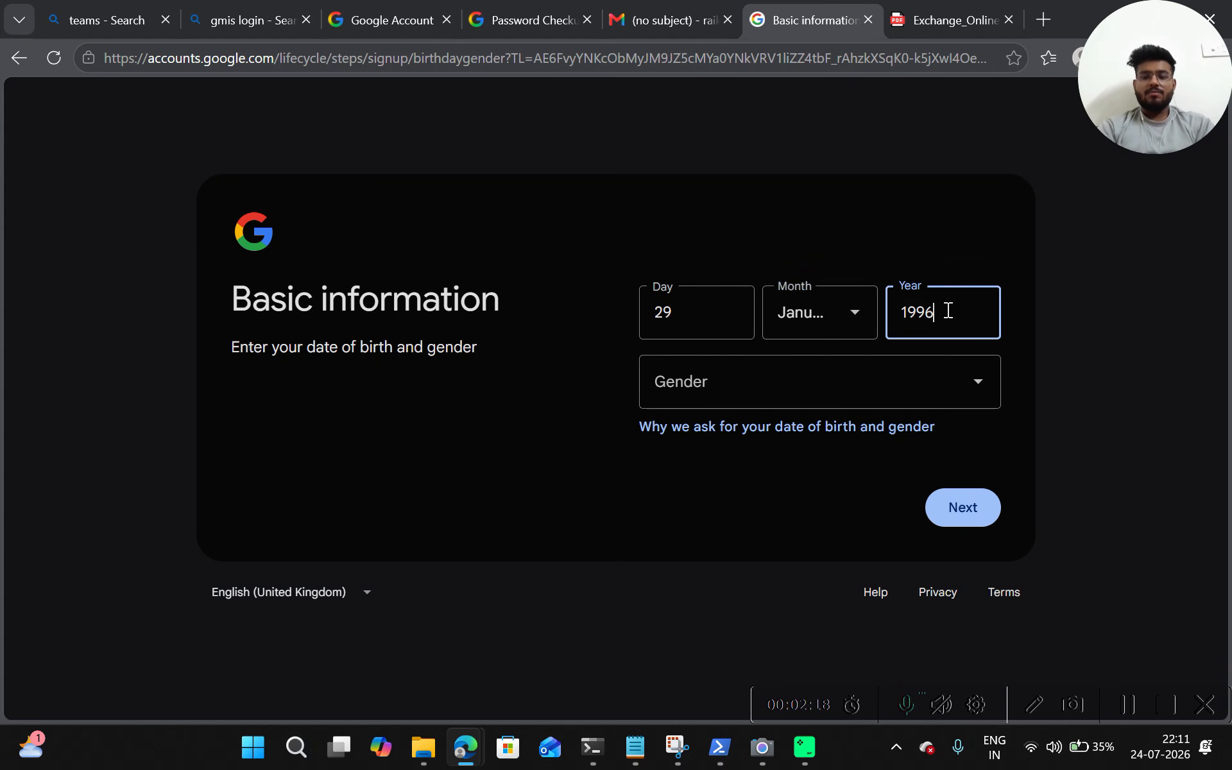
click(898, 401)
click(730, 491)
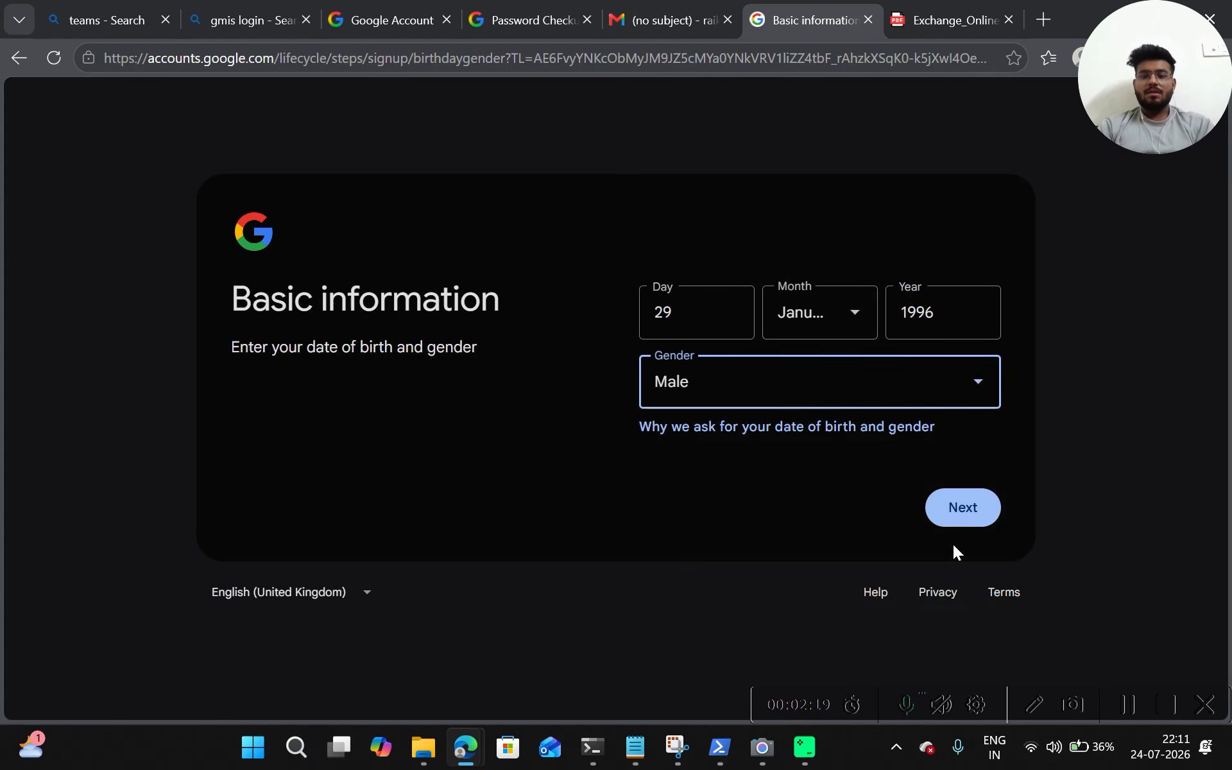
click(984, 517)
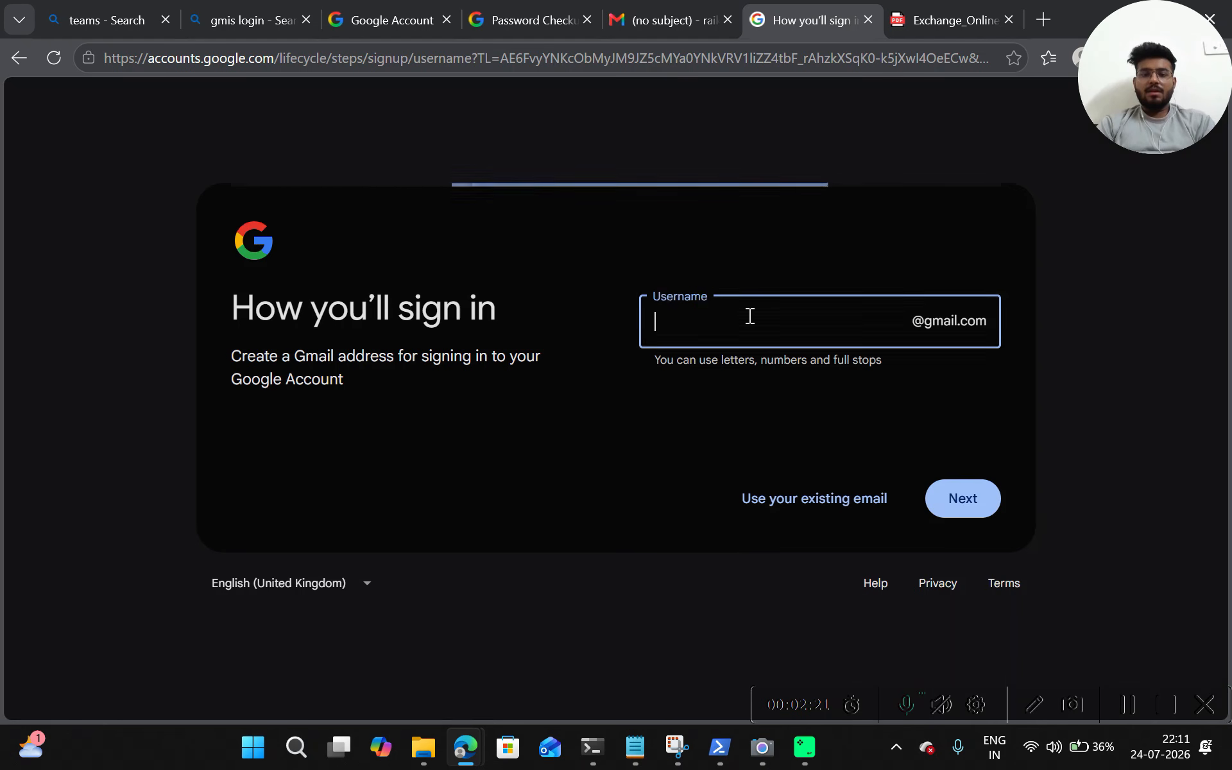
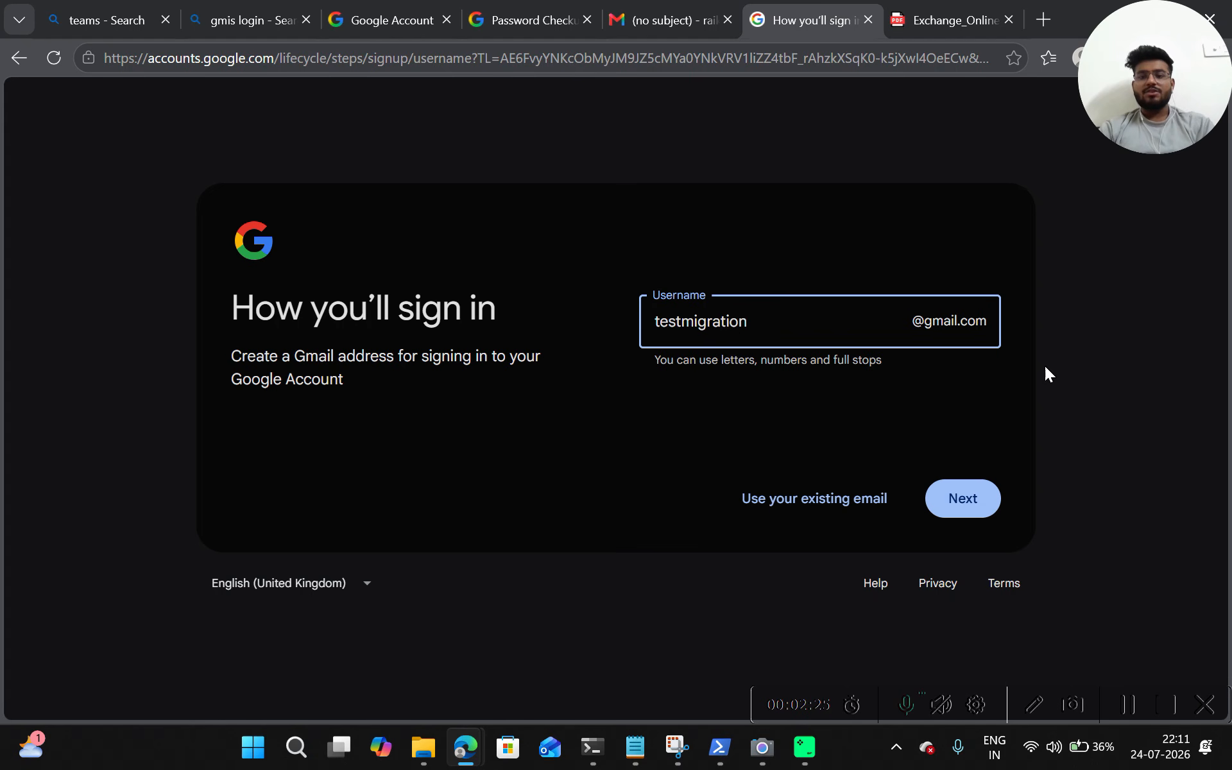
Try the username 'testmigration', then accept Google's suggested available username.
key(Return)
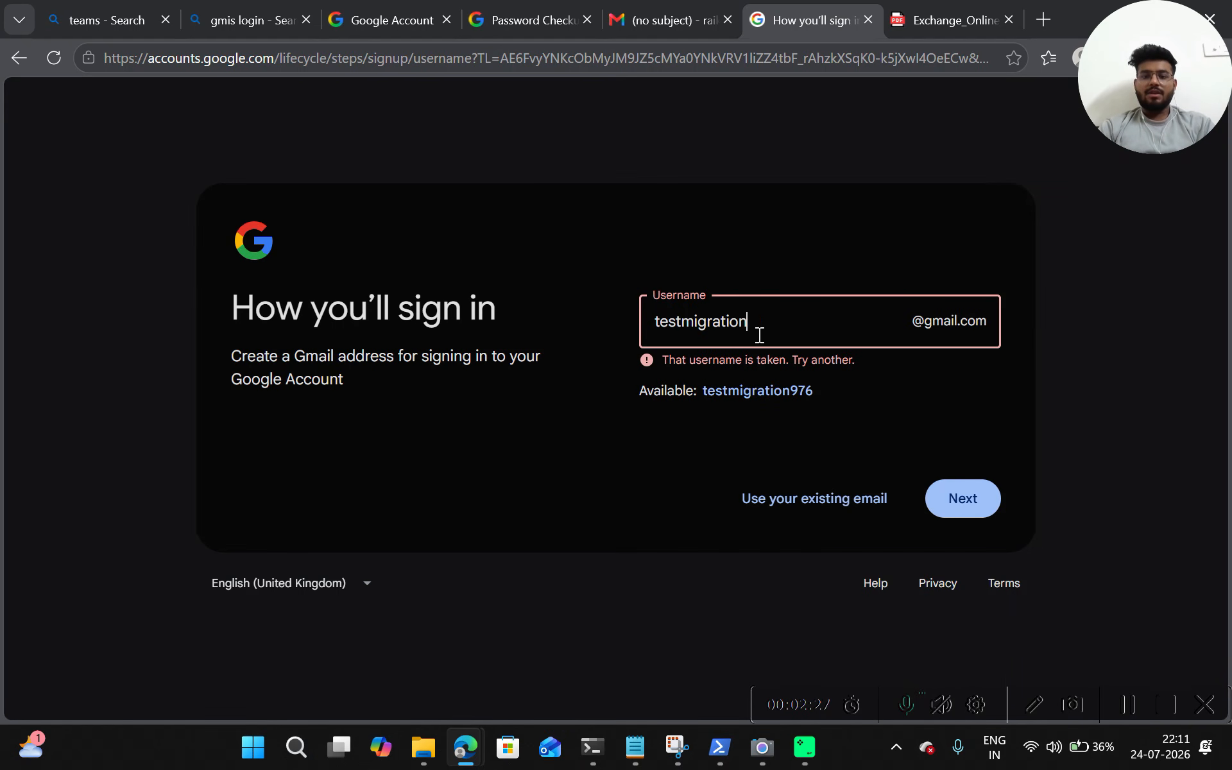
click(780, 393)
click(946, 499)
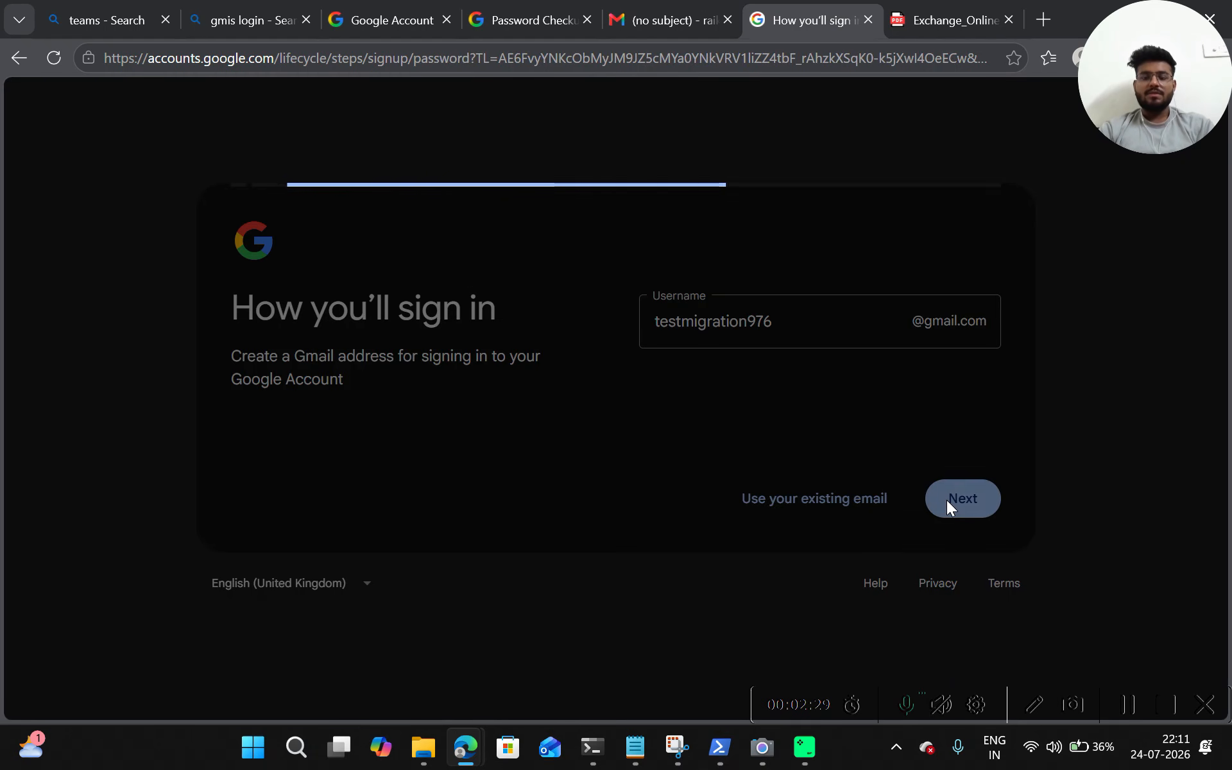
Enter and confirm the new account password and submit it.
text(•••••••••)
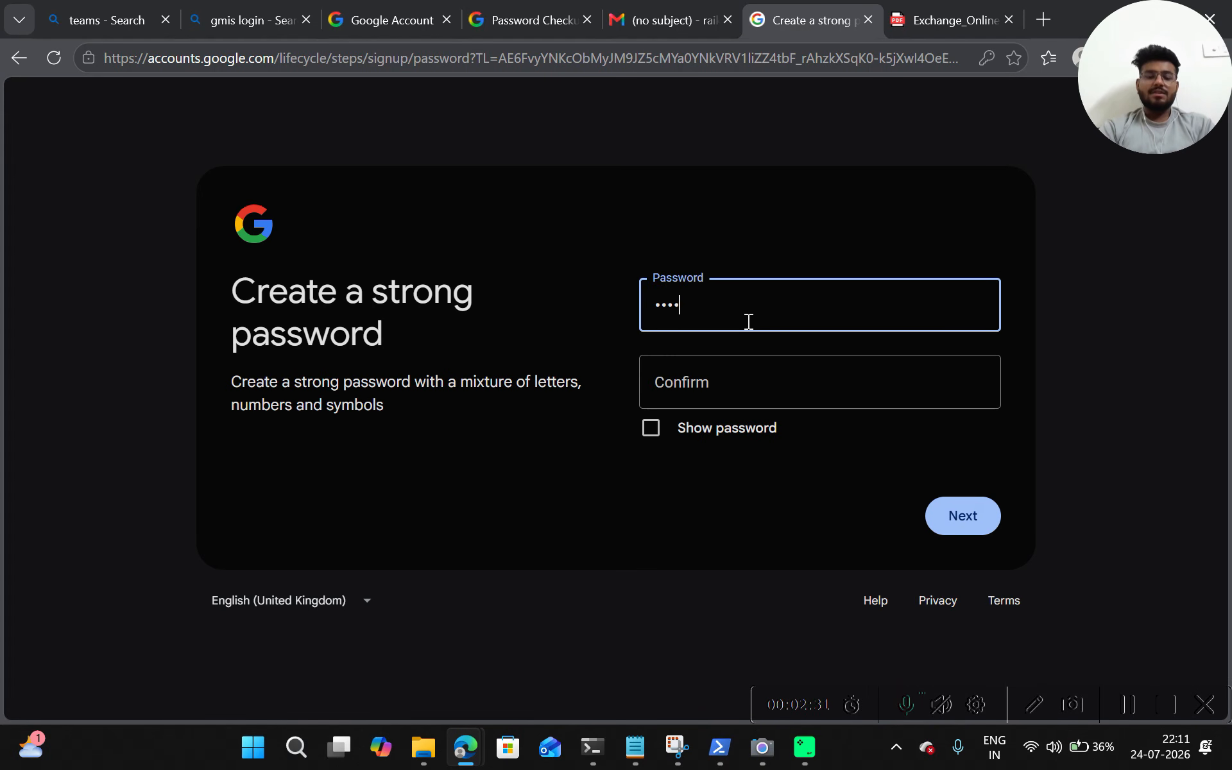
text(•)
key(Caps_Lock)
text(•)
key(Caps_Lock)
text(•)
click(782, 395)
text(••••••••••••)
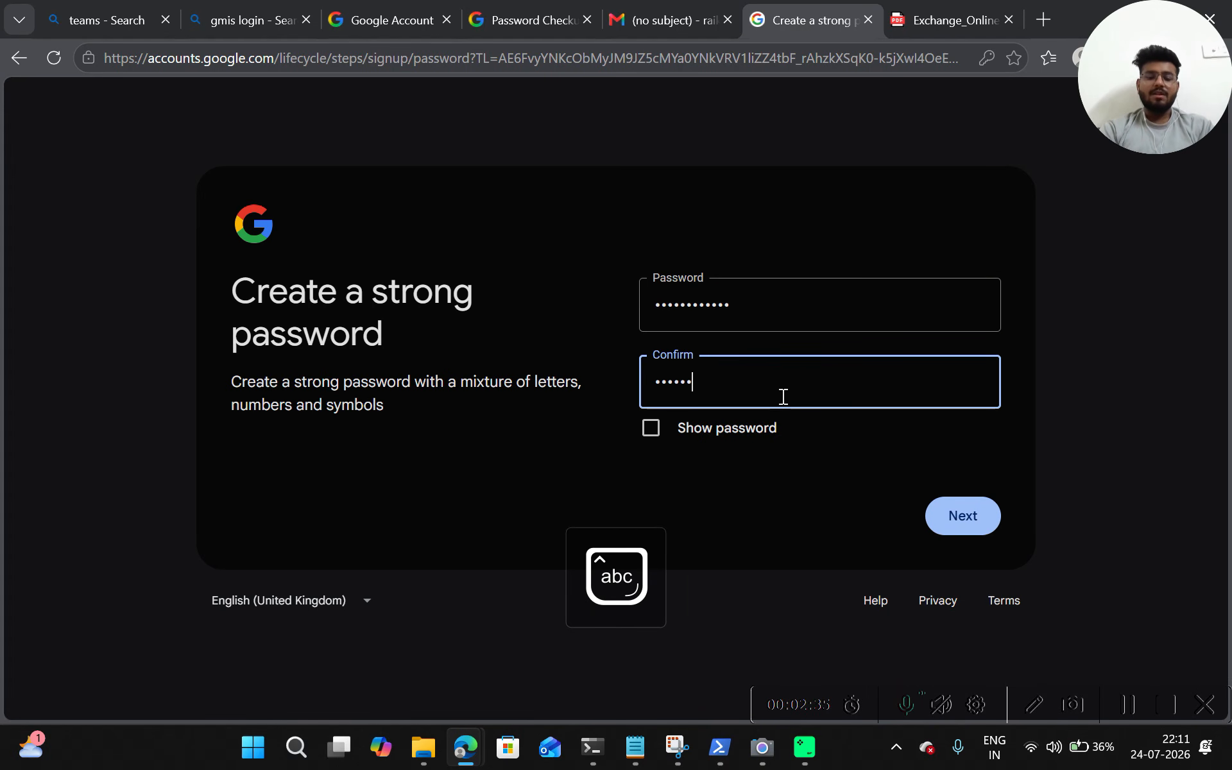
key(Caps_Lock)
text(•)
key(Return)
key(Caps_Lock)
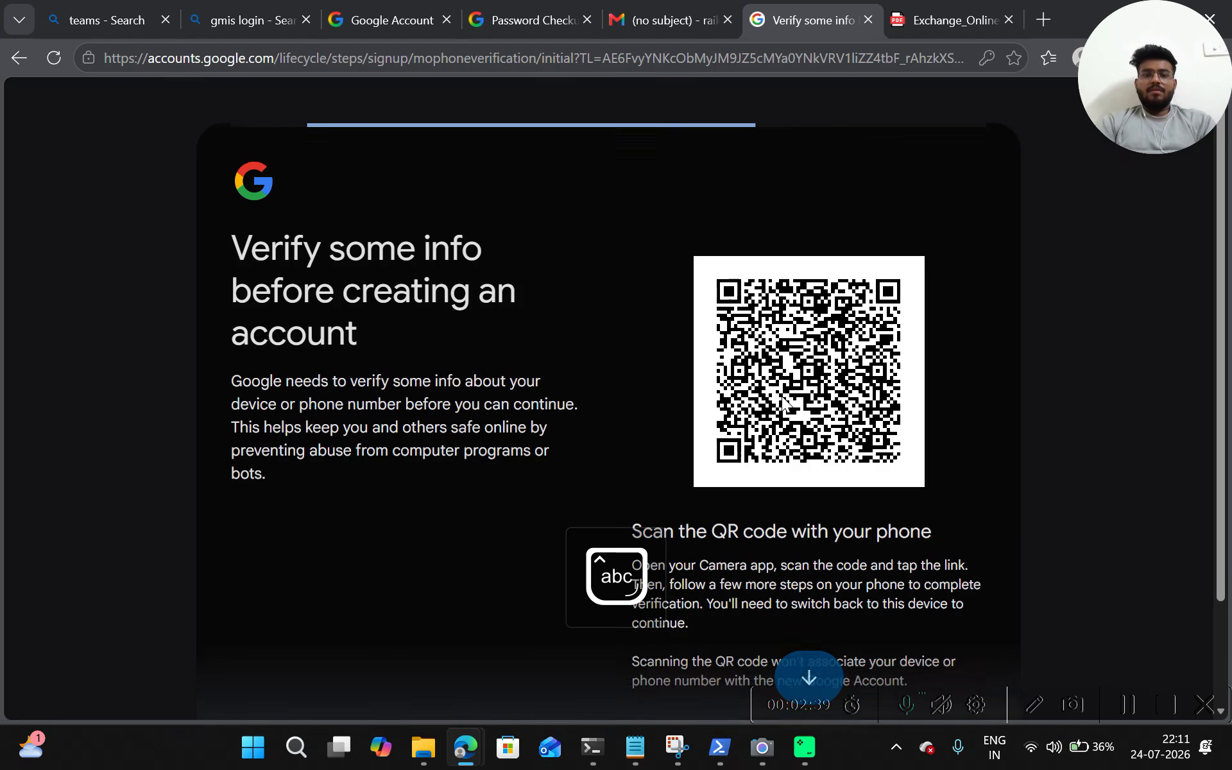
drag(1224, 380, 1224, 483)
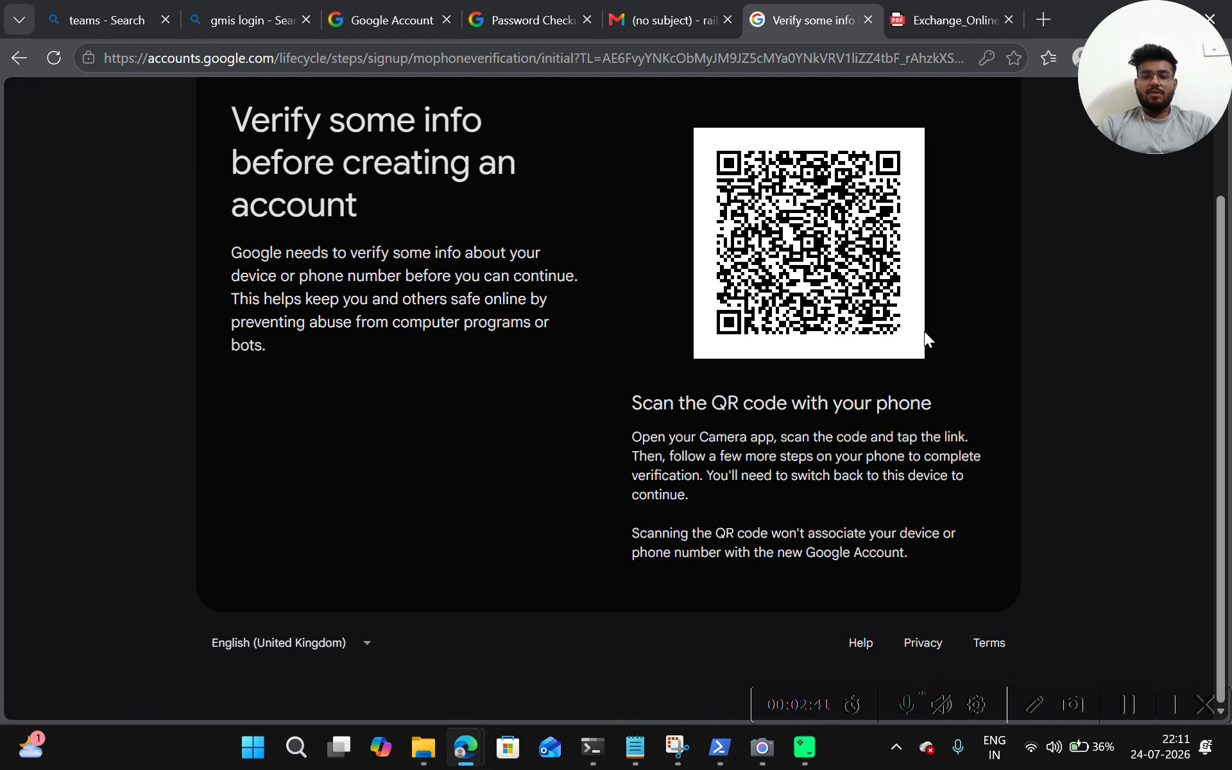
drag(1224, 419, 1224, 349)
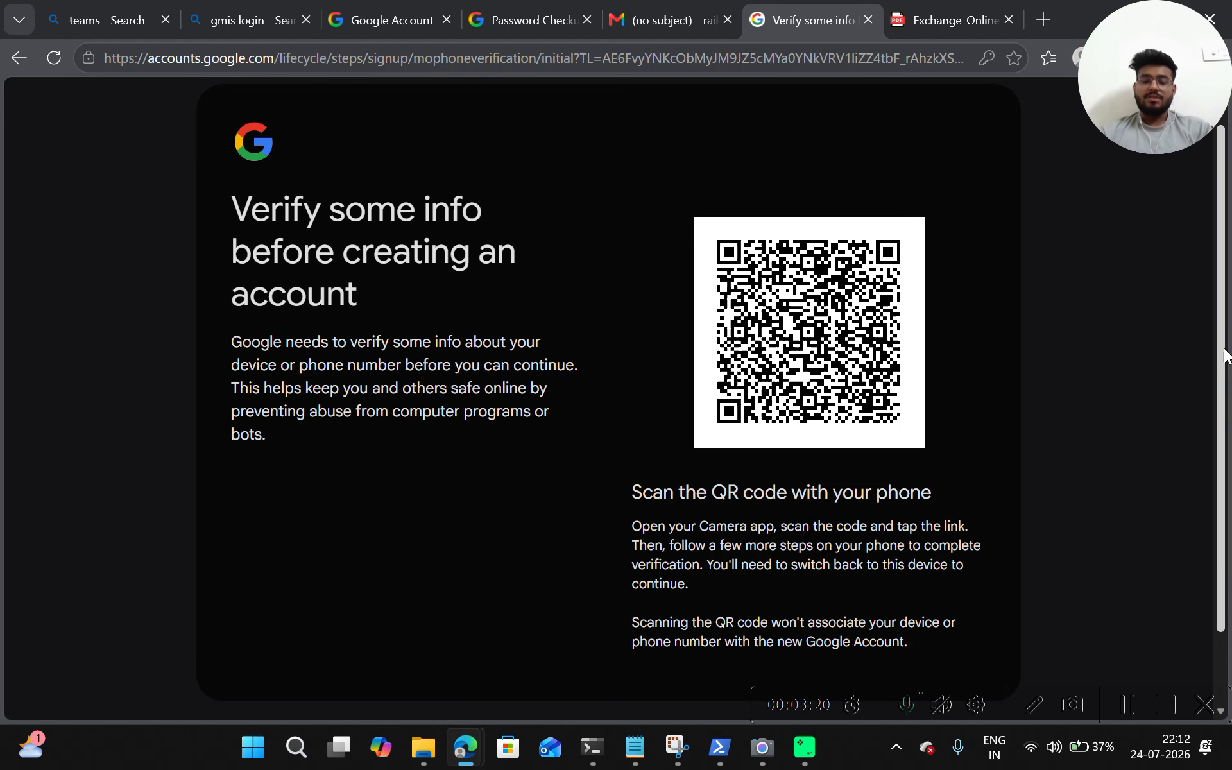
Set aside the stray Settings window and skip adding a recovery email.
key(super+i)
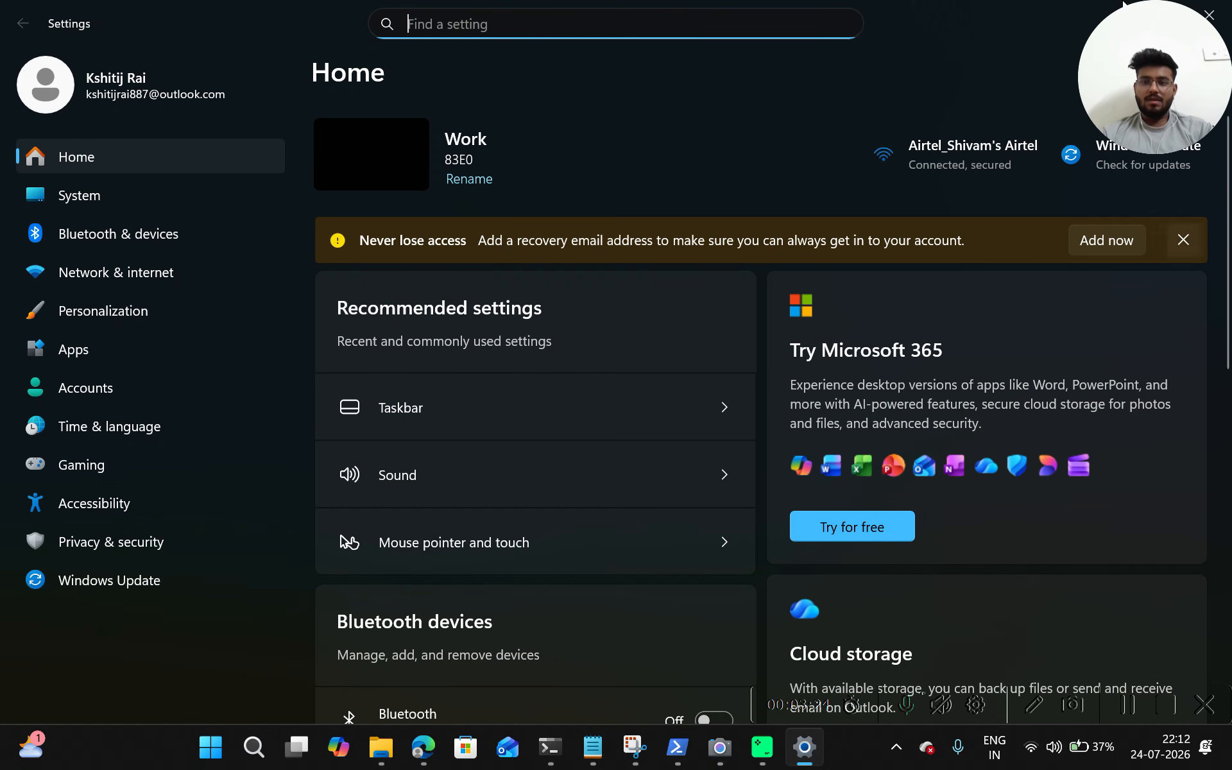
double_click(1009, 6)
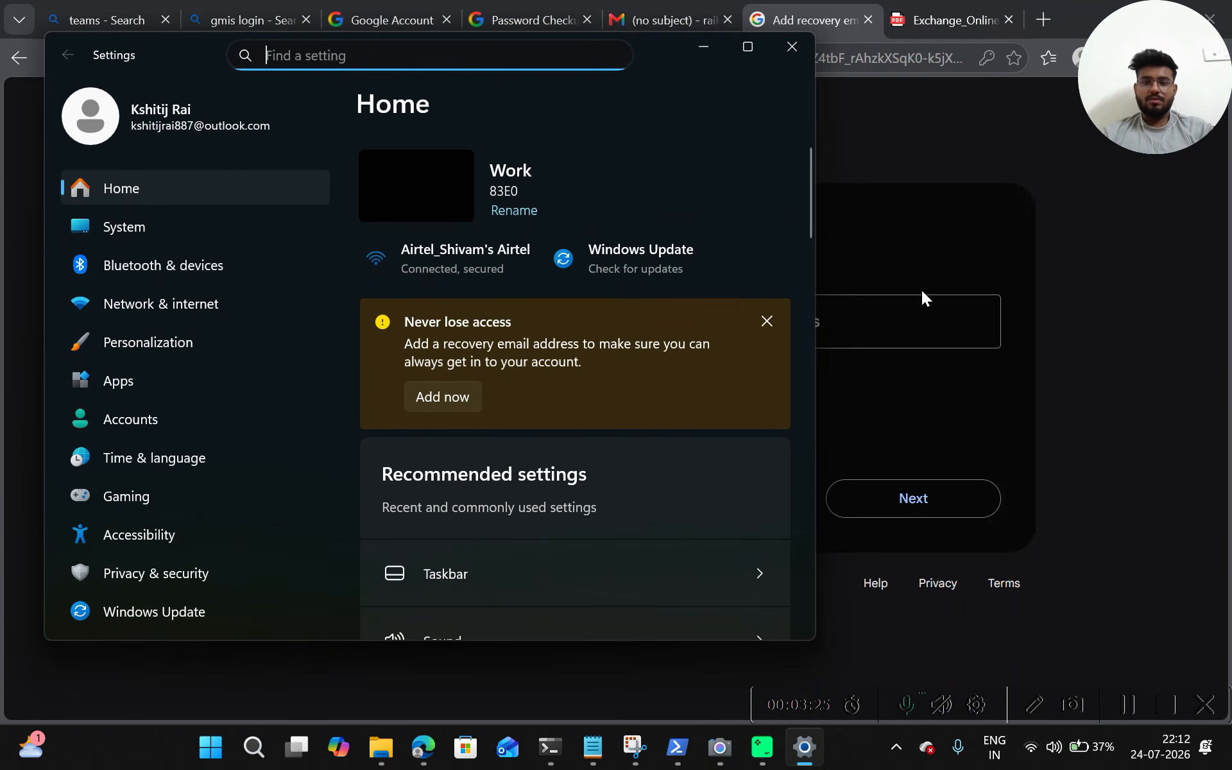
click(921, 290)
click(849, 328)
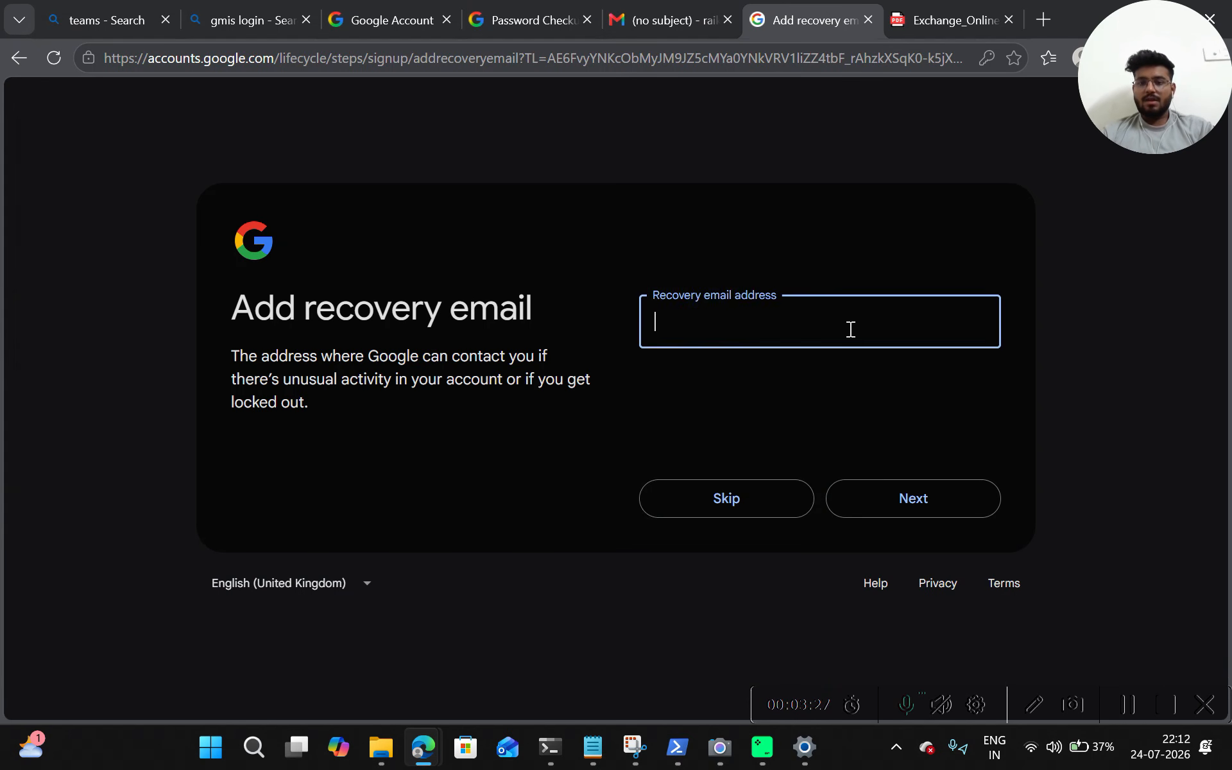
click(719, 504)
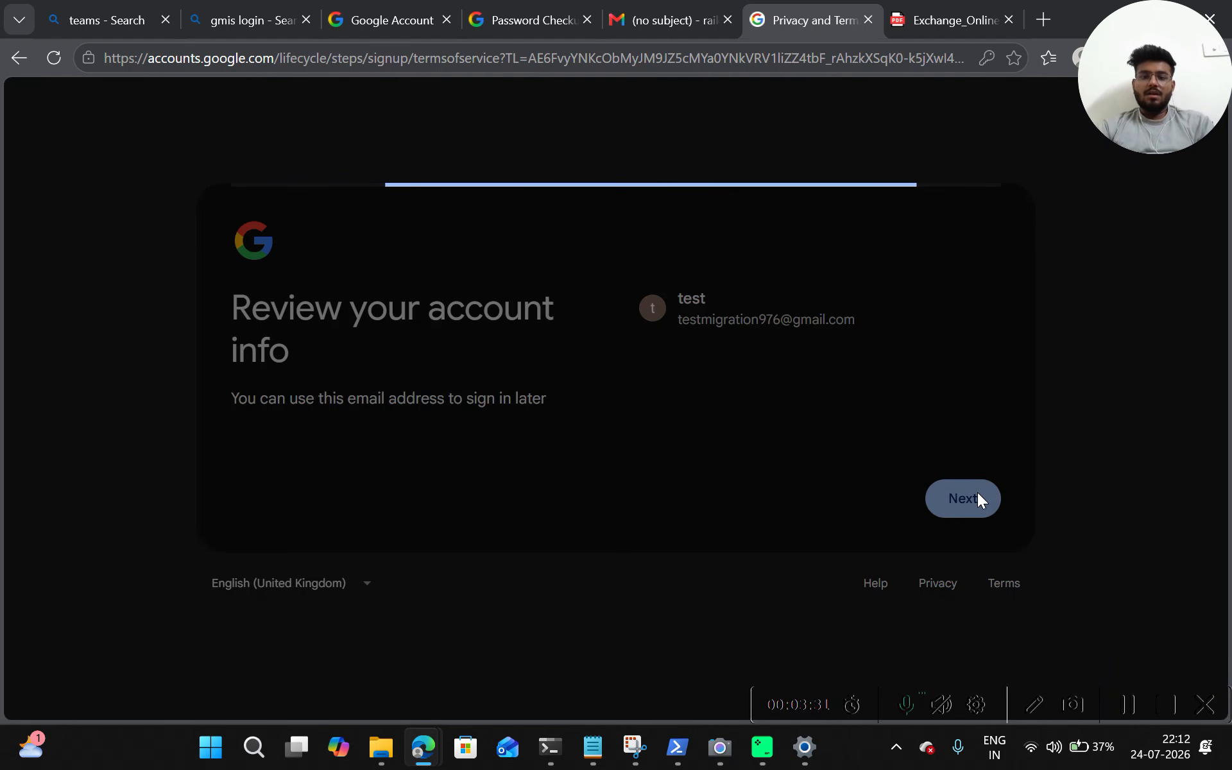
Accept Google's terms to create the account, open Gmail, then switch to File Explorer.
scroll(977, 495, down, 10)
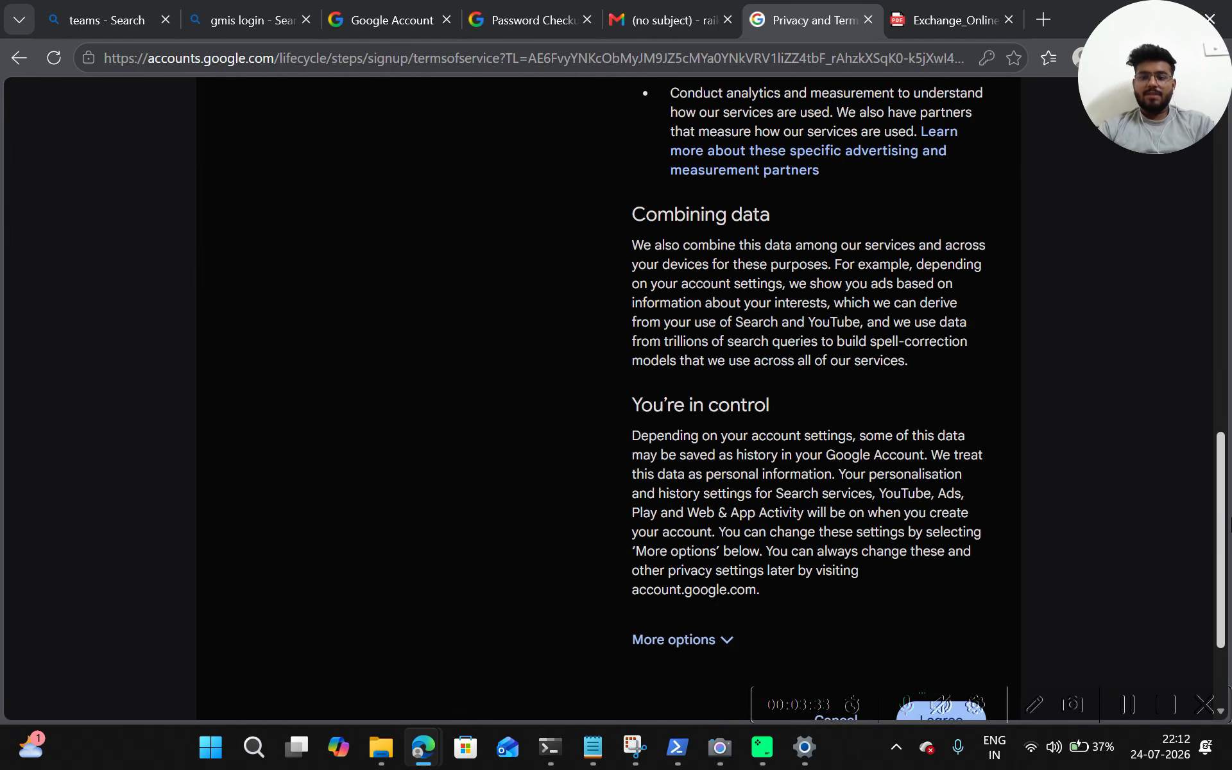
scroll(949, 551, down, 3)
click(955, 556)
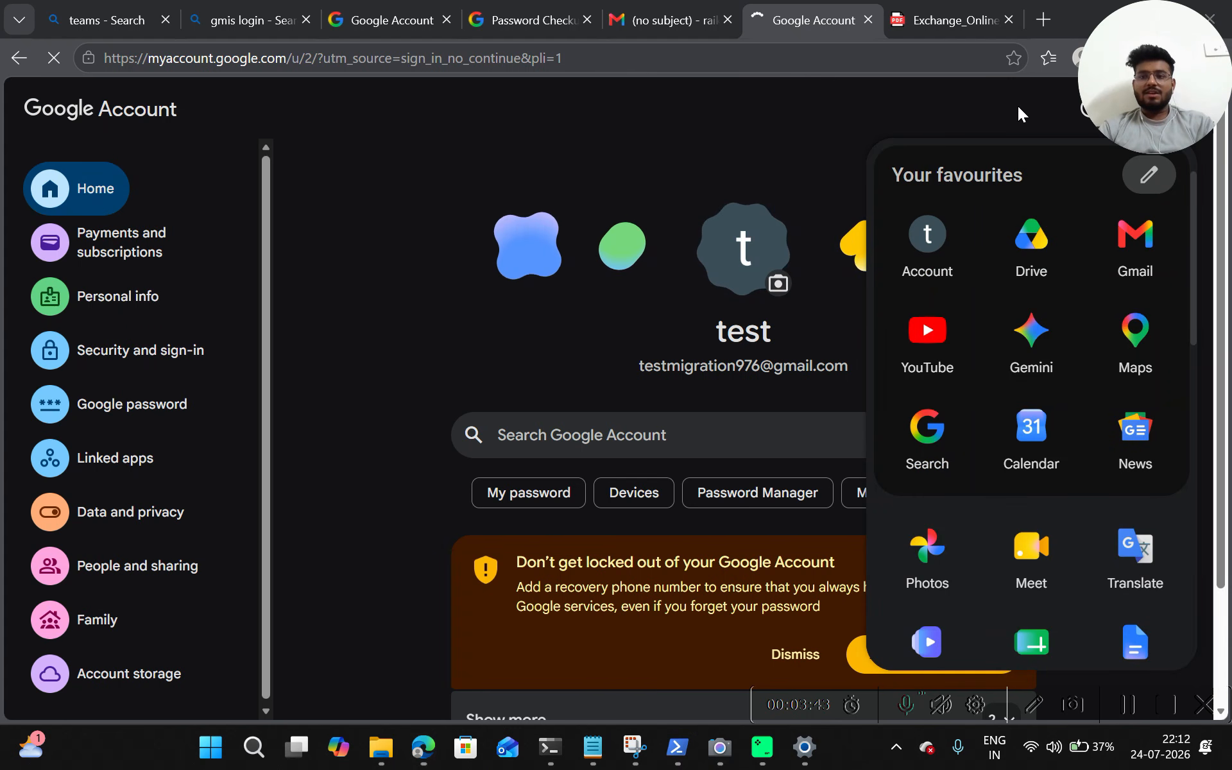
click(1155, 236)
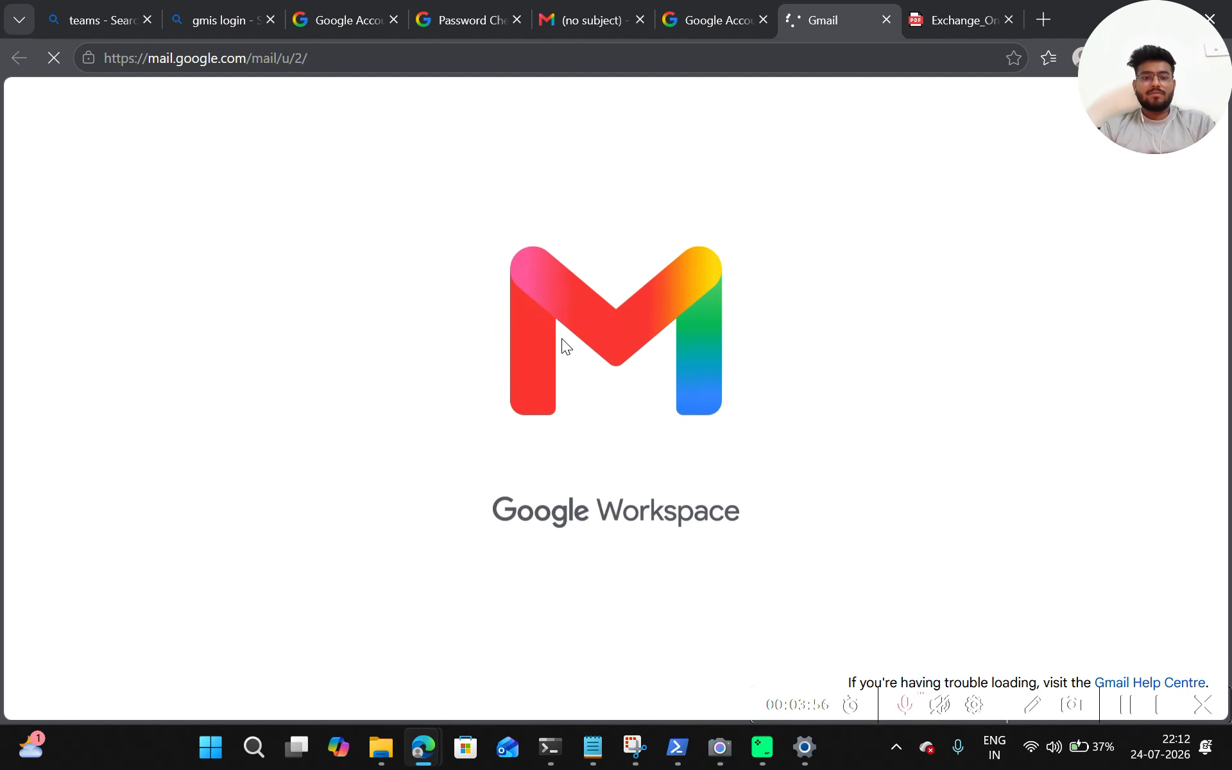
click(381, 747)
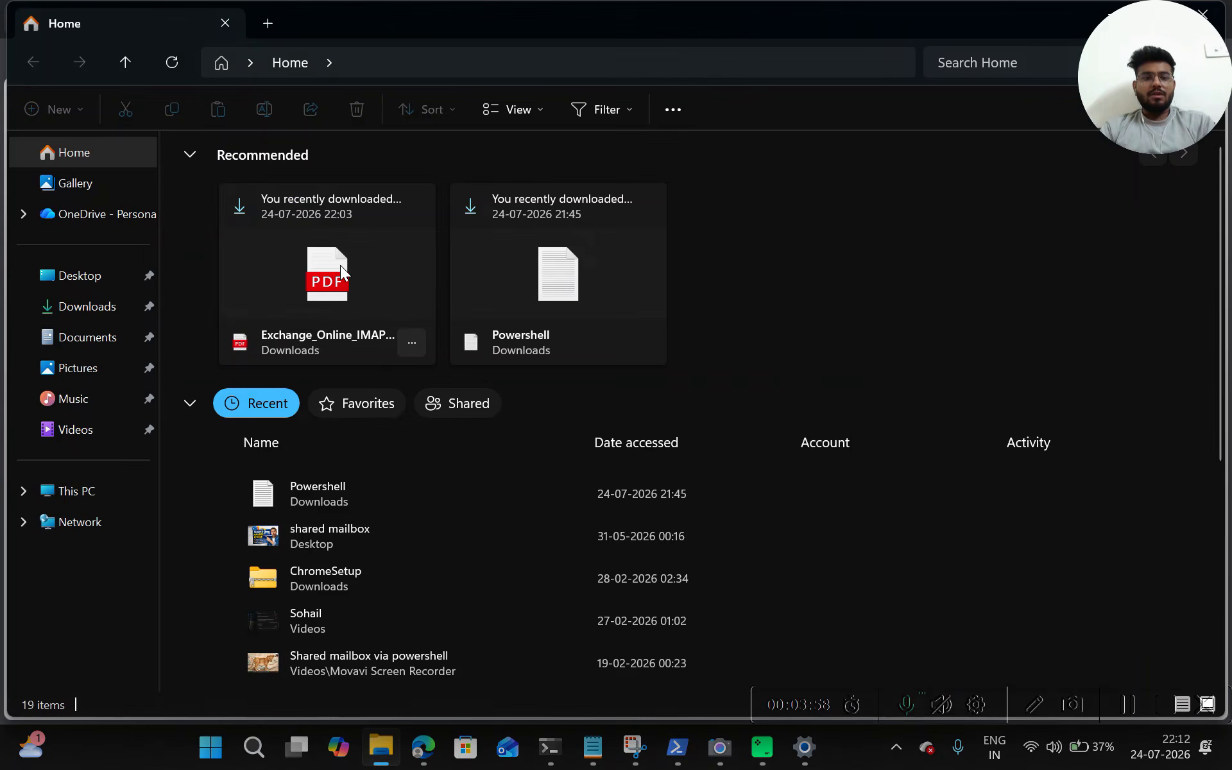
Open the lab guide PDF from Downloads in the browser and return to the Gmail inbox tab.
click(95, 310)
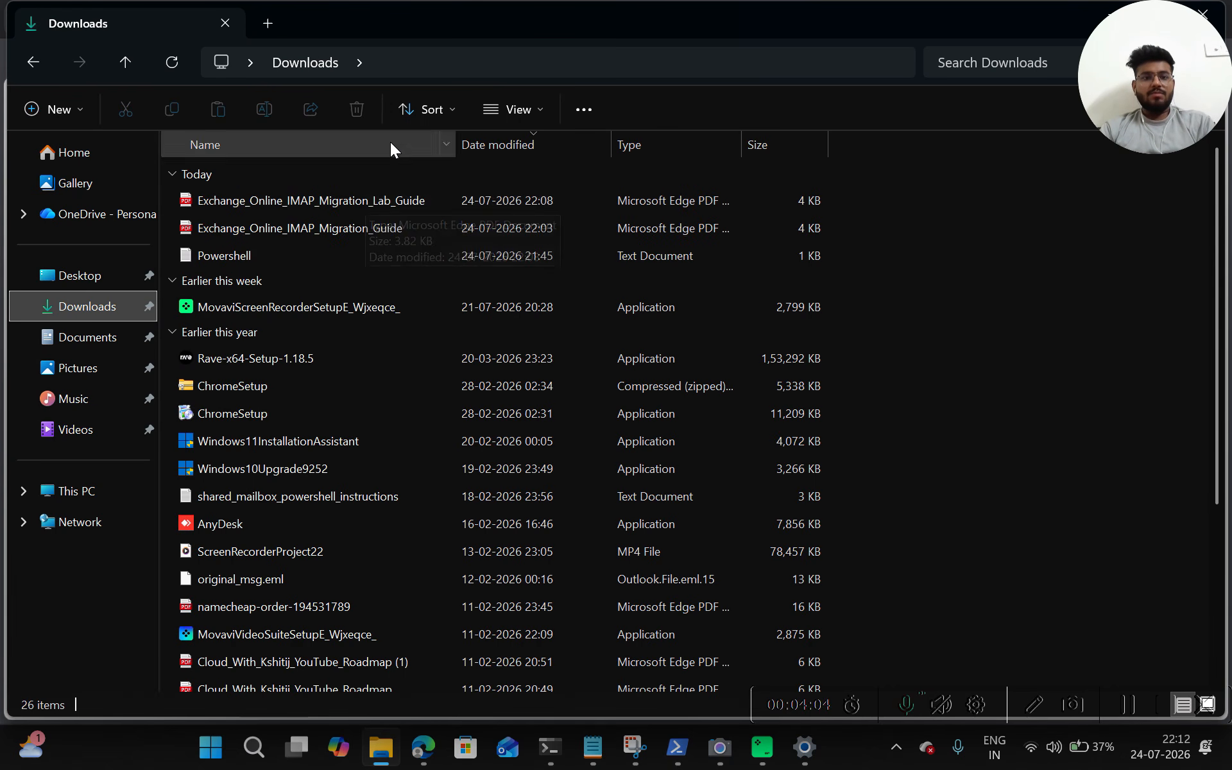
drag(346, 204, 354, 672)
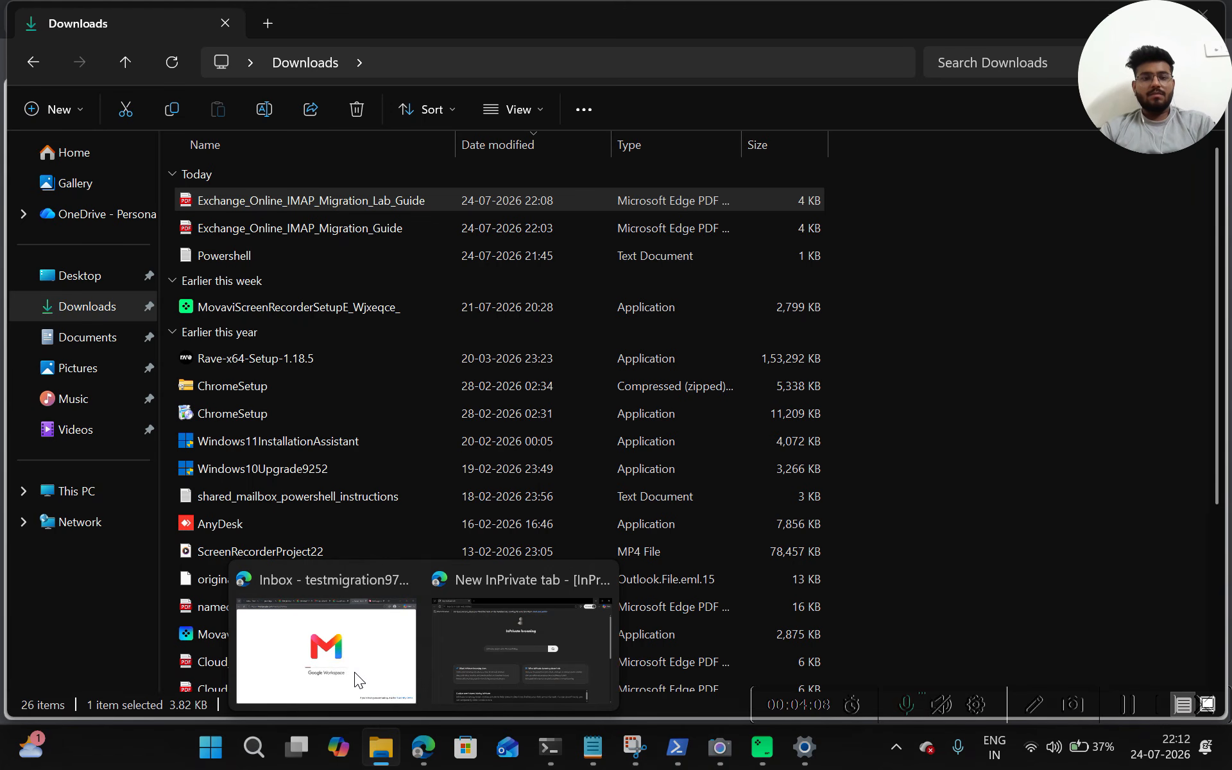
mouse_move(422, 746)
click(320, 668)
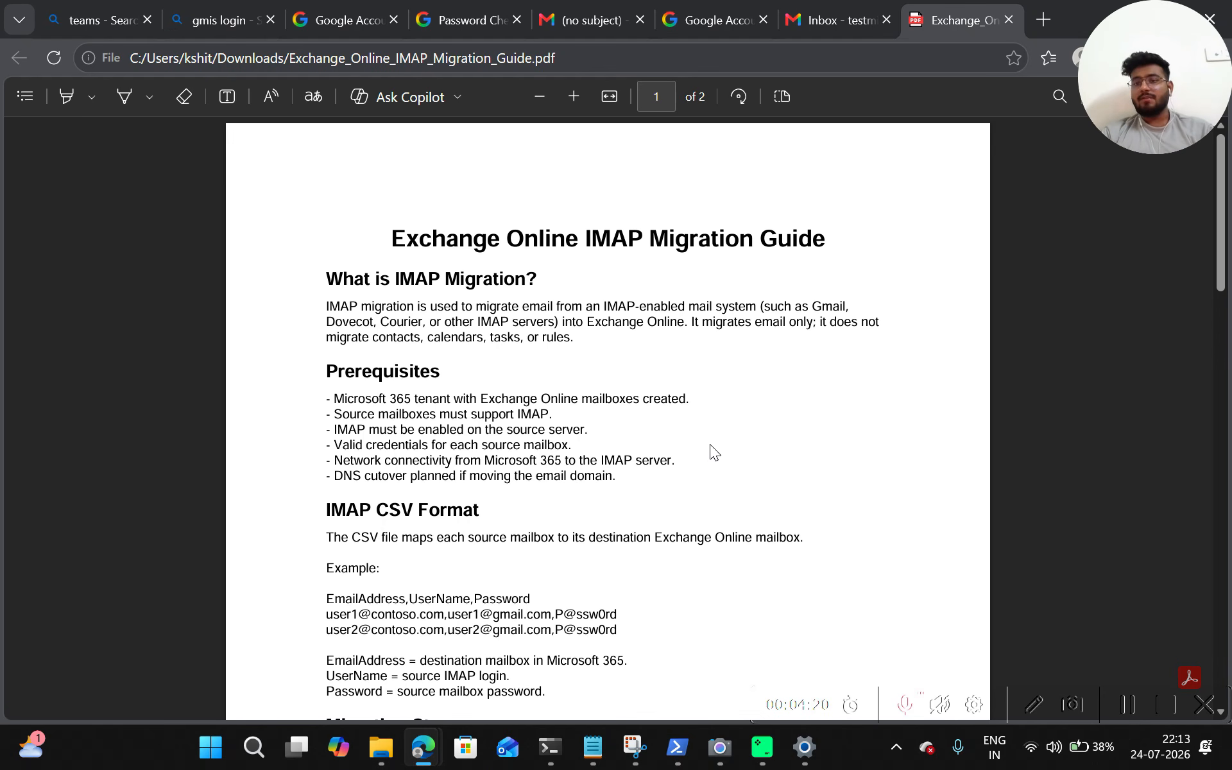
click(806, 28)
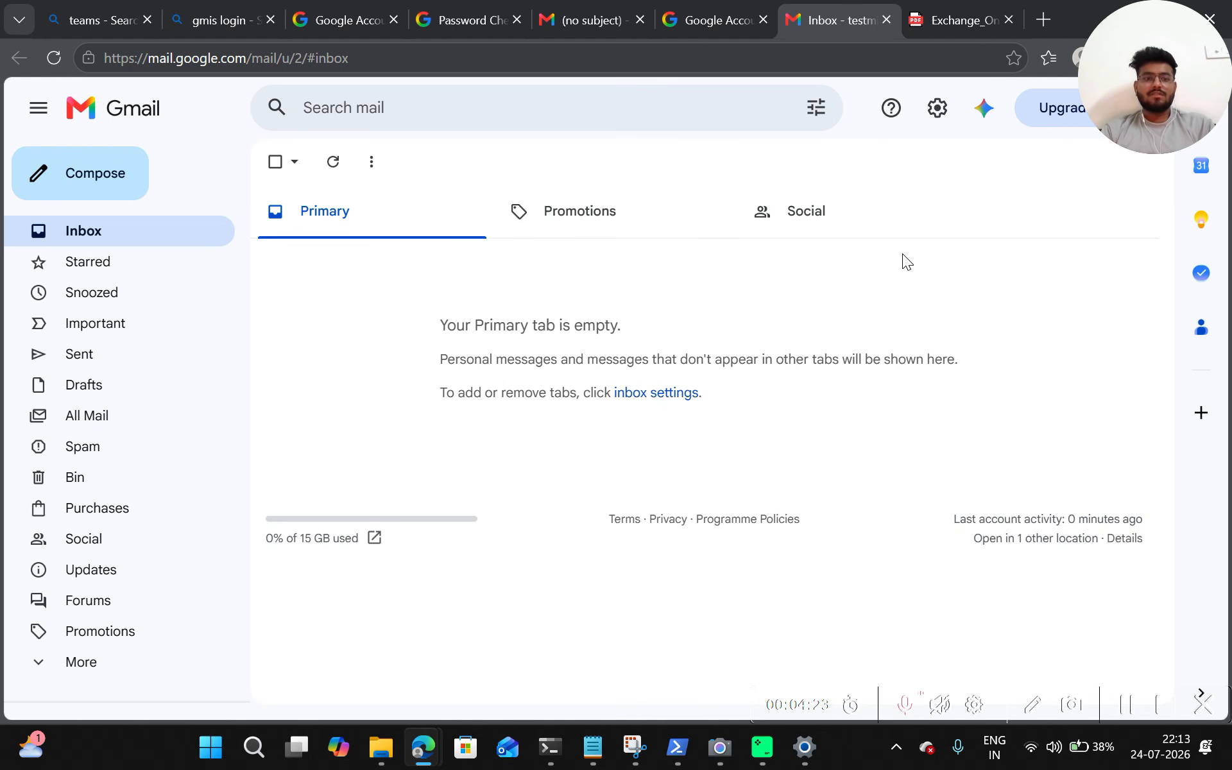
Send a test email reading 'test migration' to the account's own Gmail address.
click(48, 174)
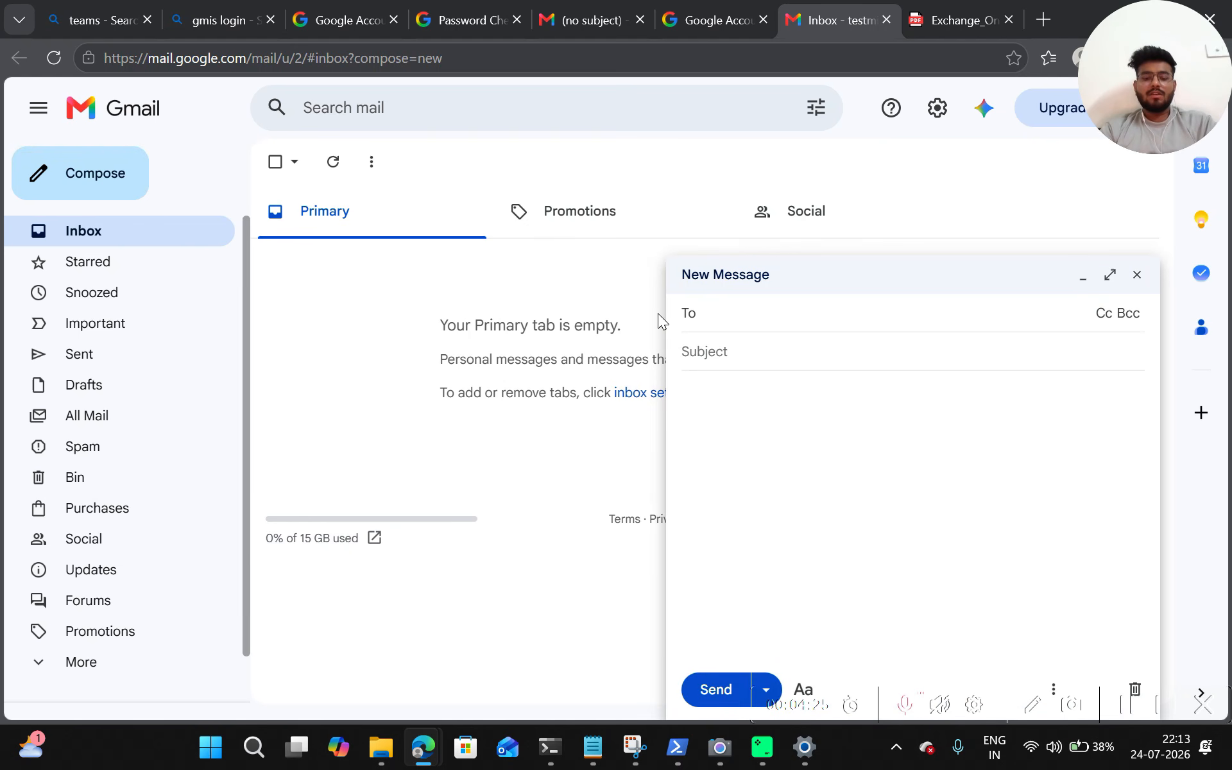
text(r)
key(BackSpace)
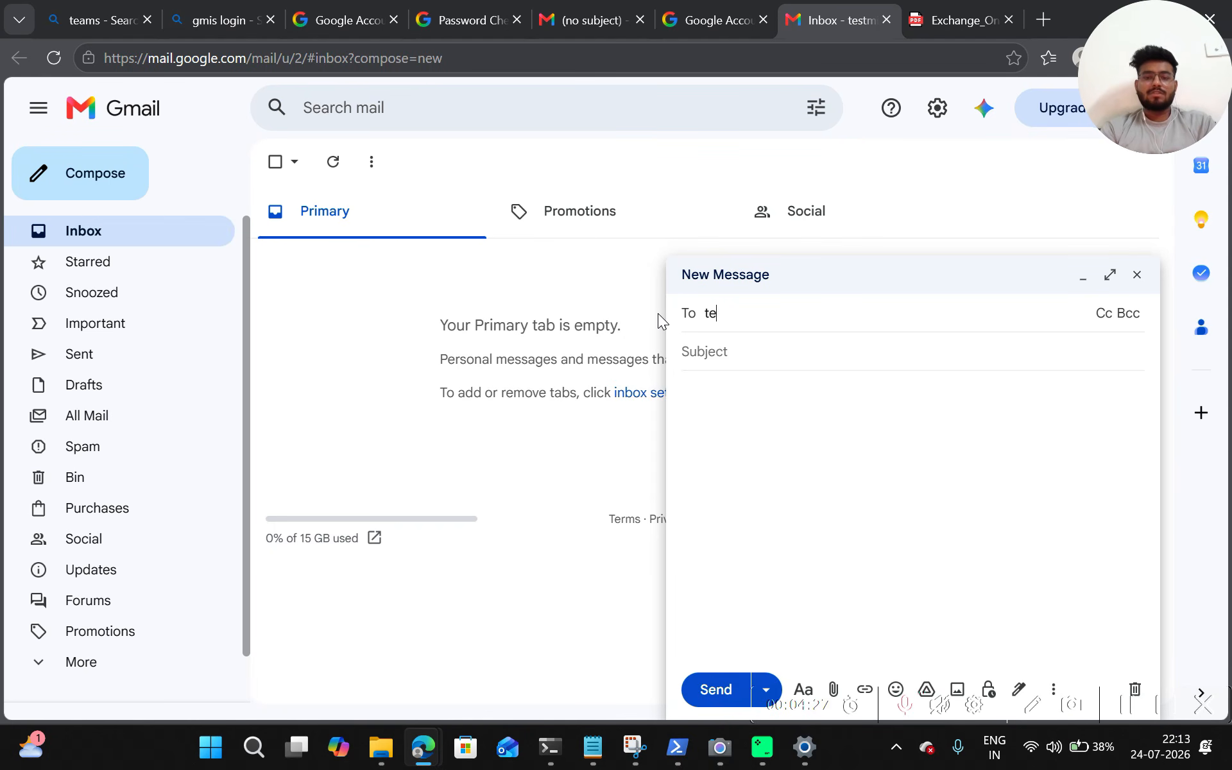
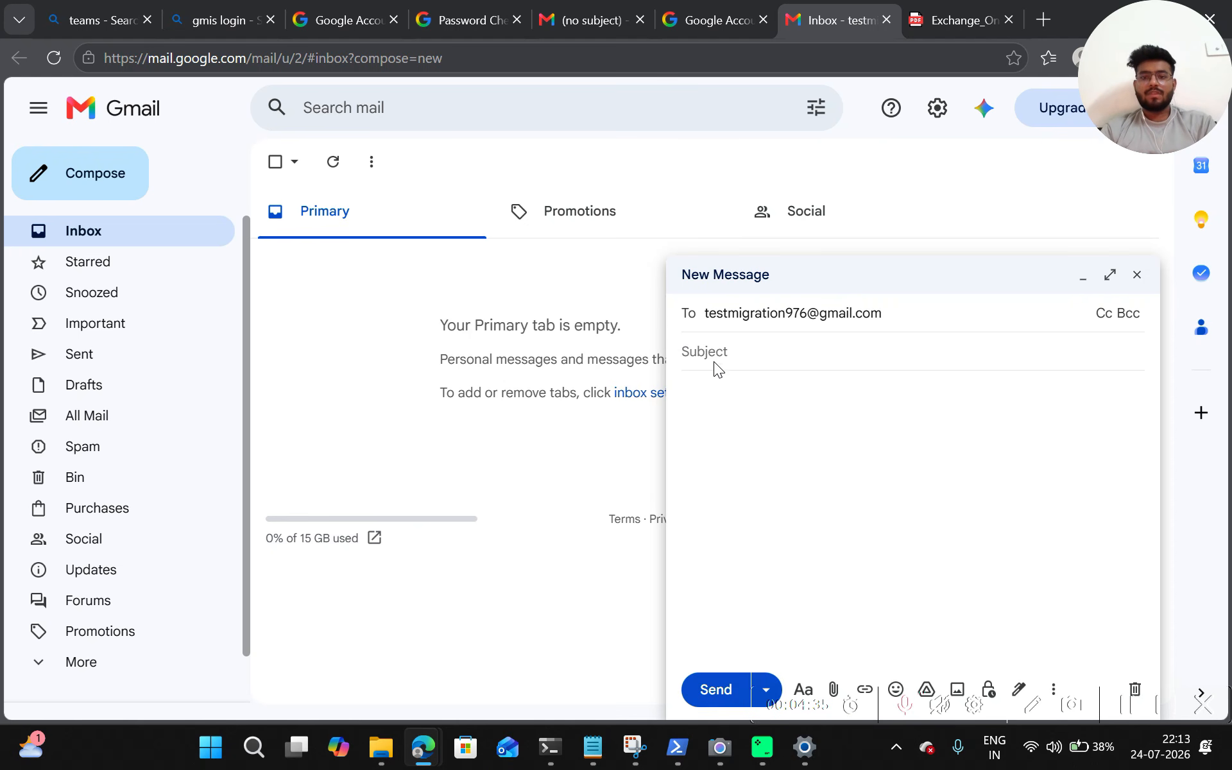
click(729, 393)
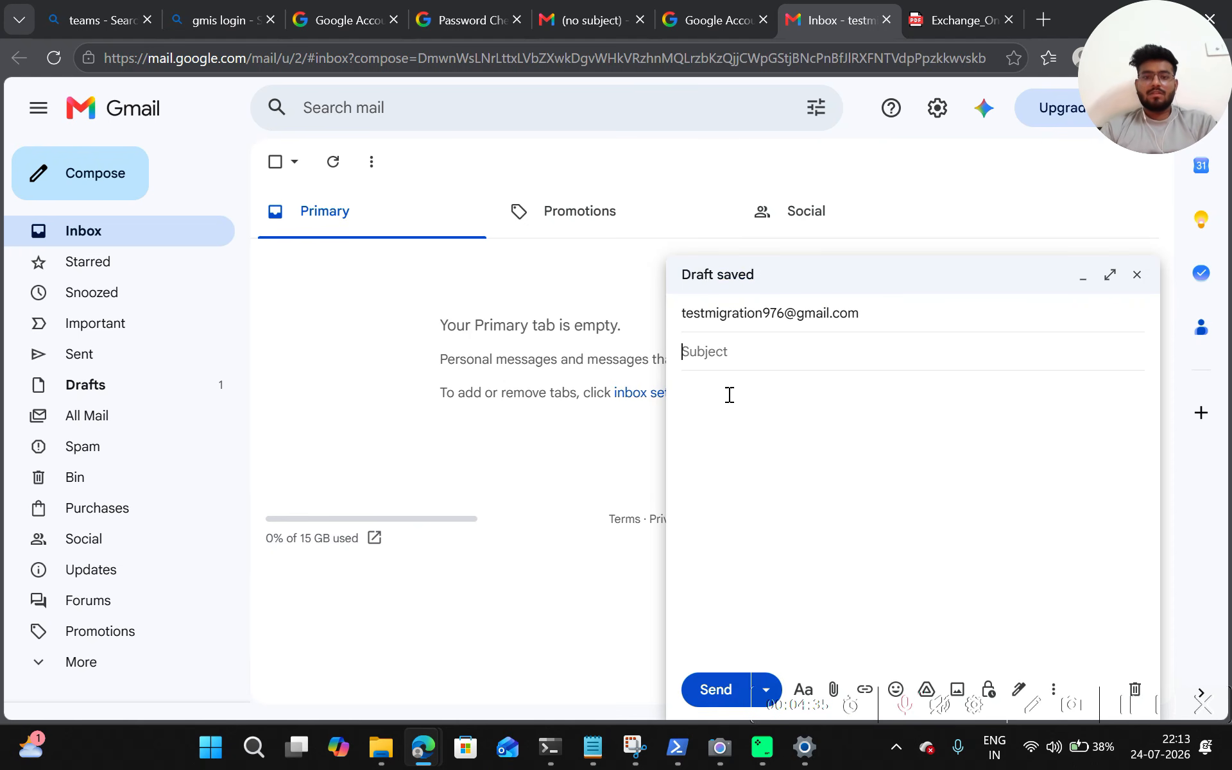
text(test migration)
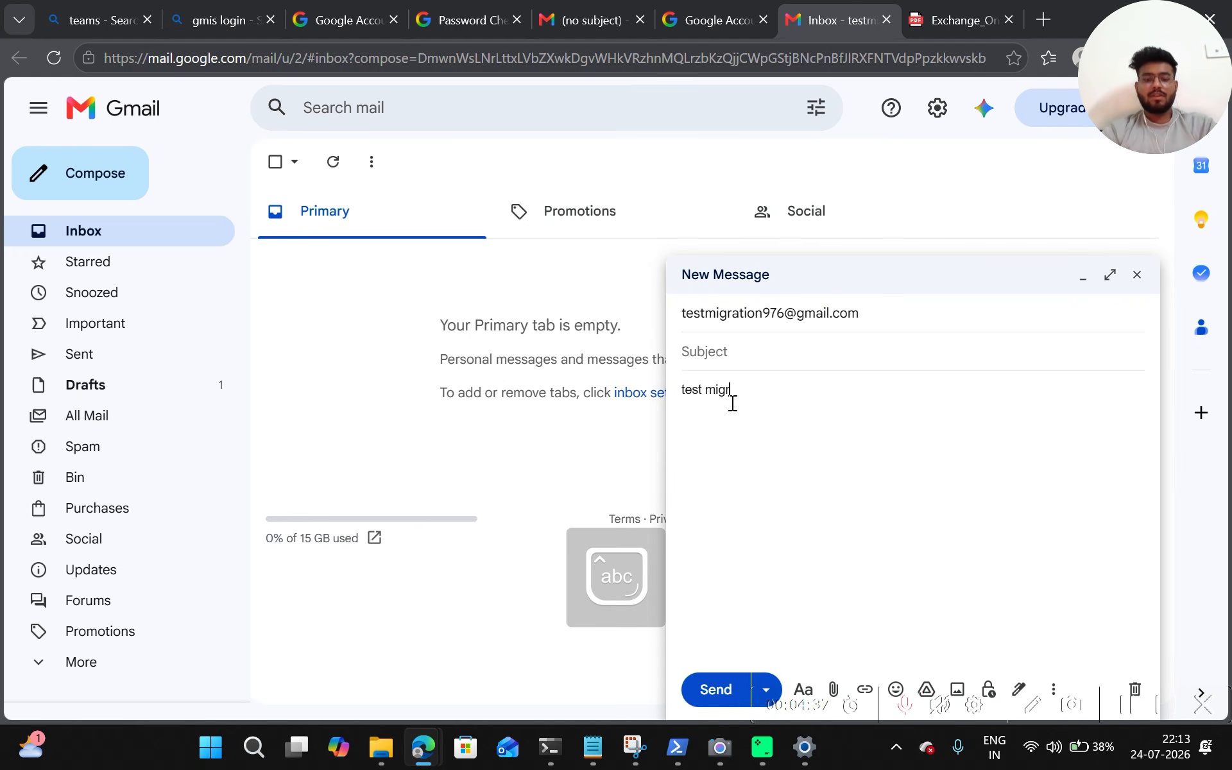
key(Return)
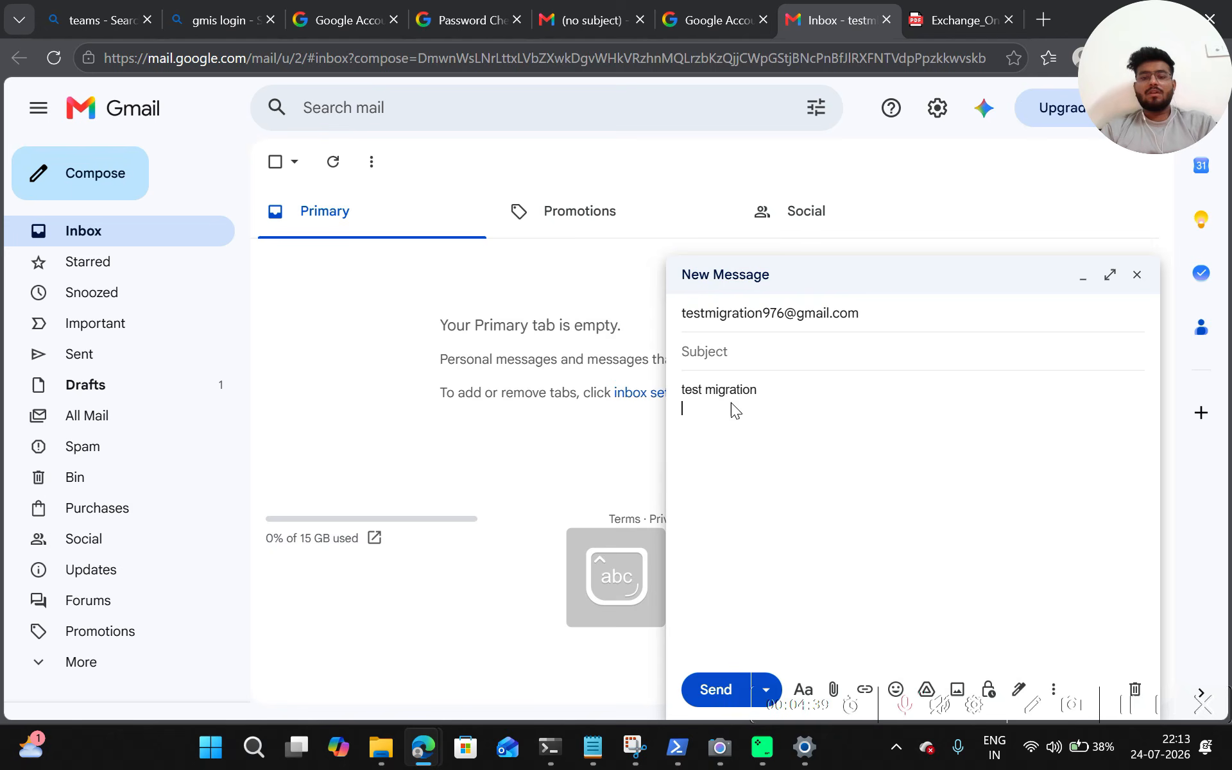
click(711, 688)
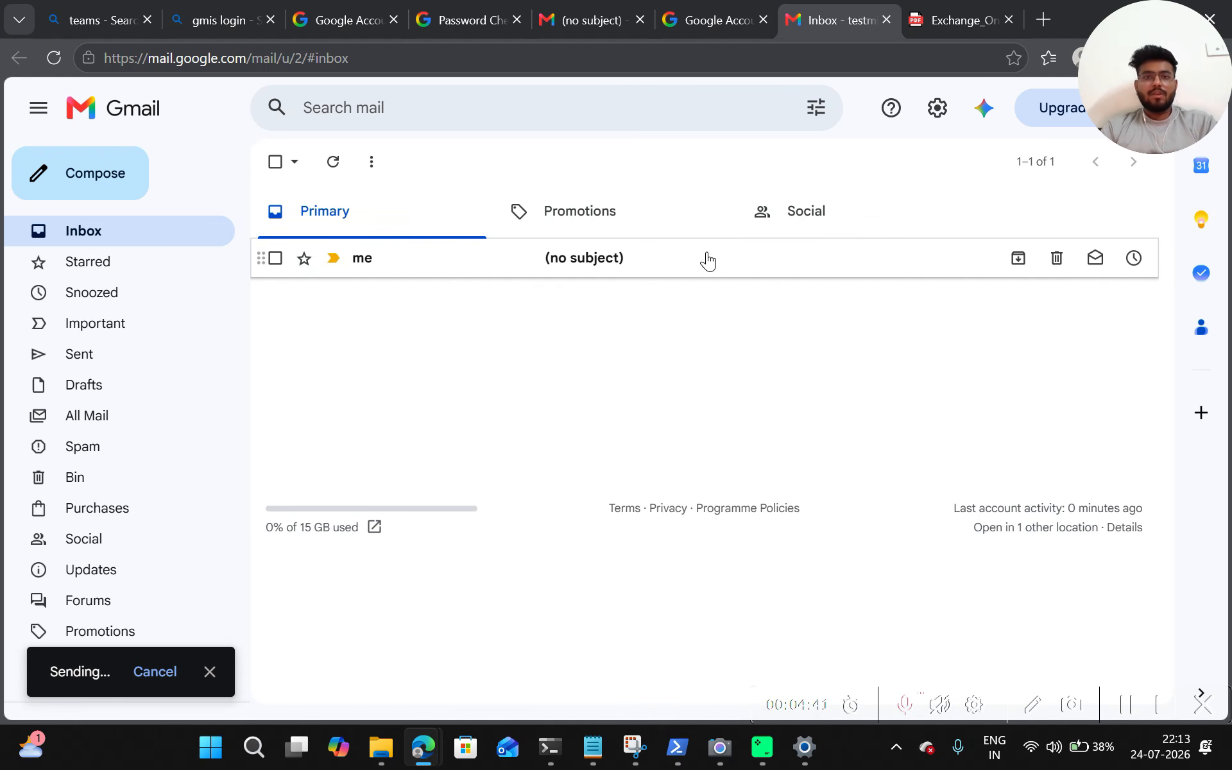
click(1043, 20)
Load office.com, confirm the test message arrived in Gmail, and open the Microsoft 365 admin center.
text(office.com)
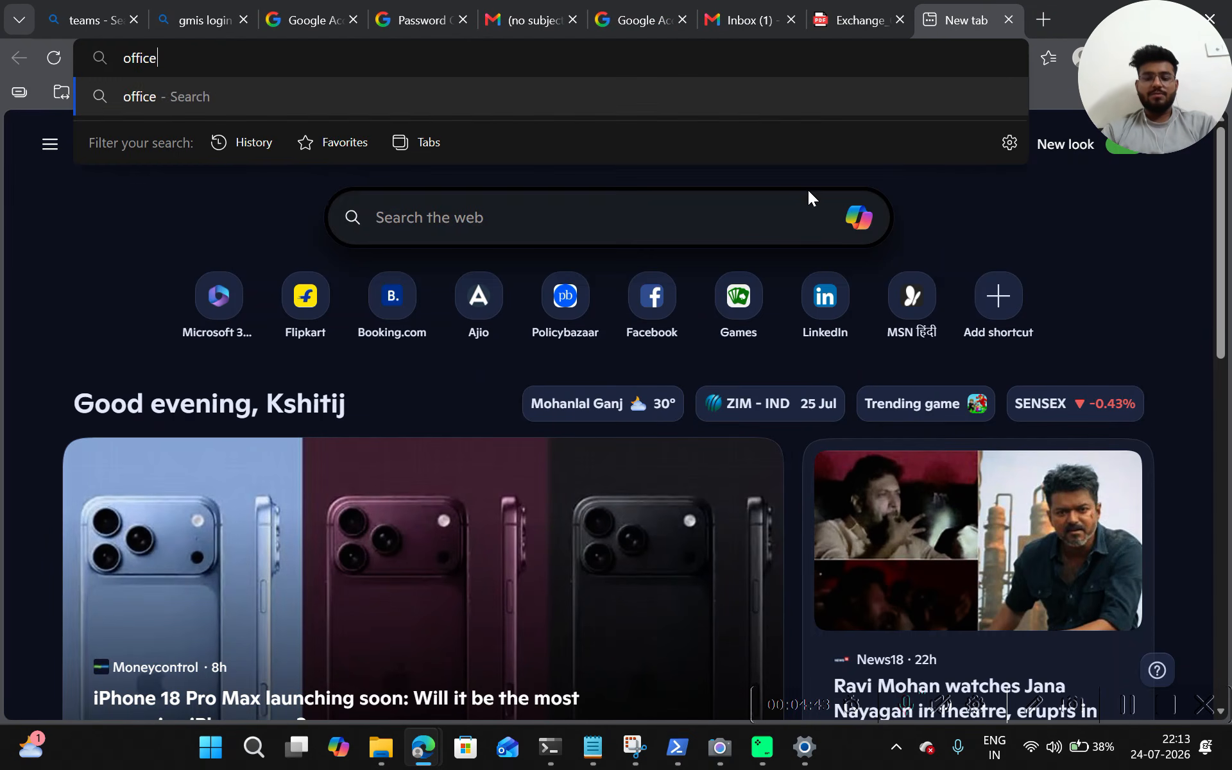
key(Return)
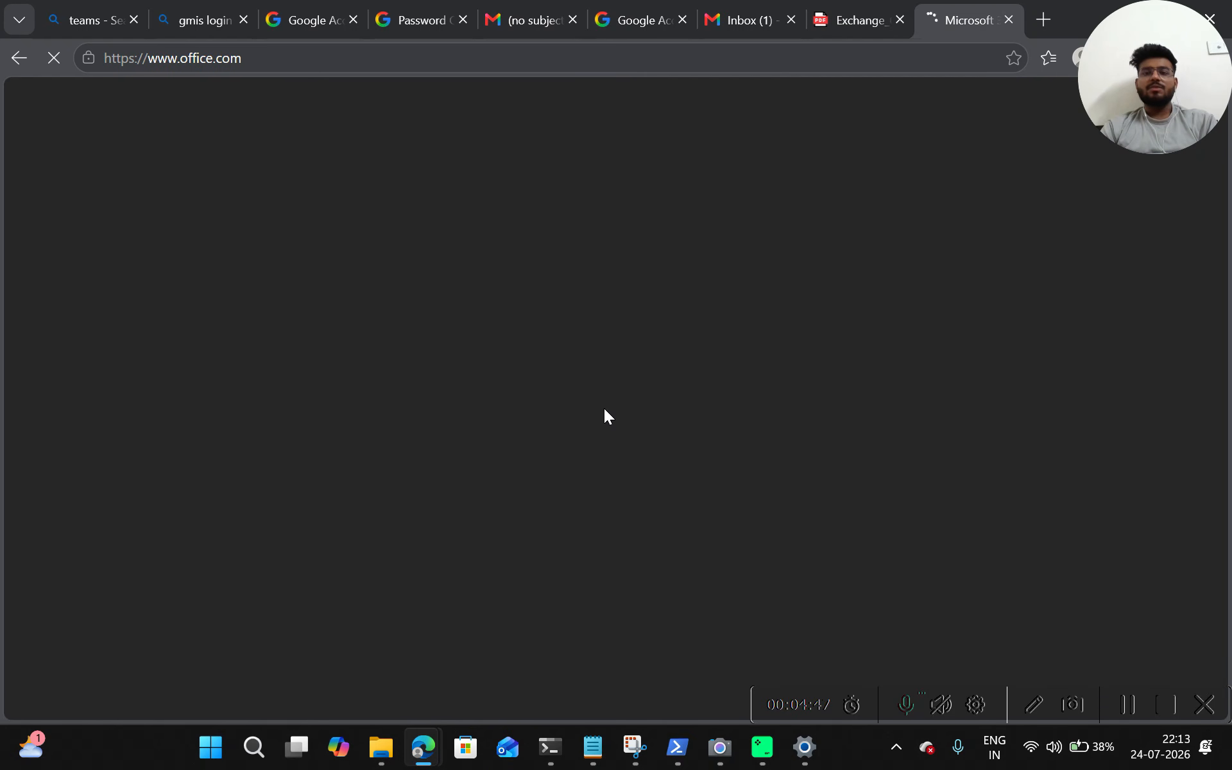
click(837, 13)
click(748, 19)
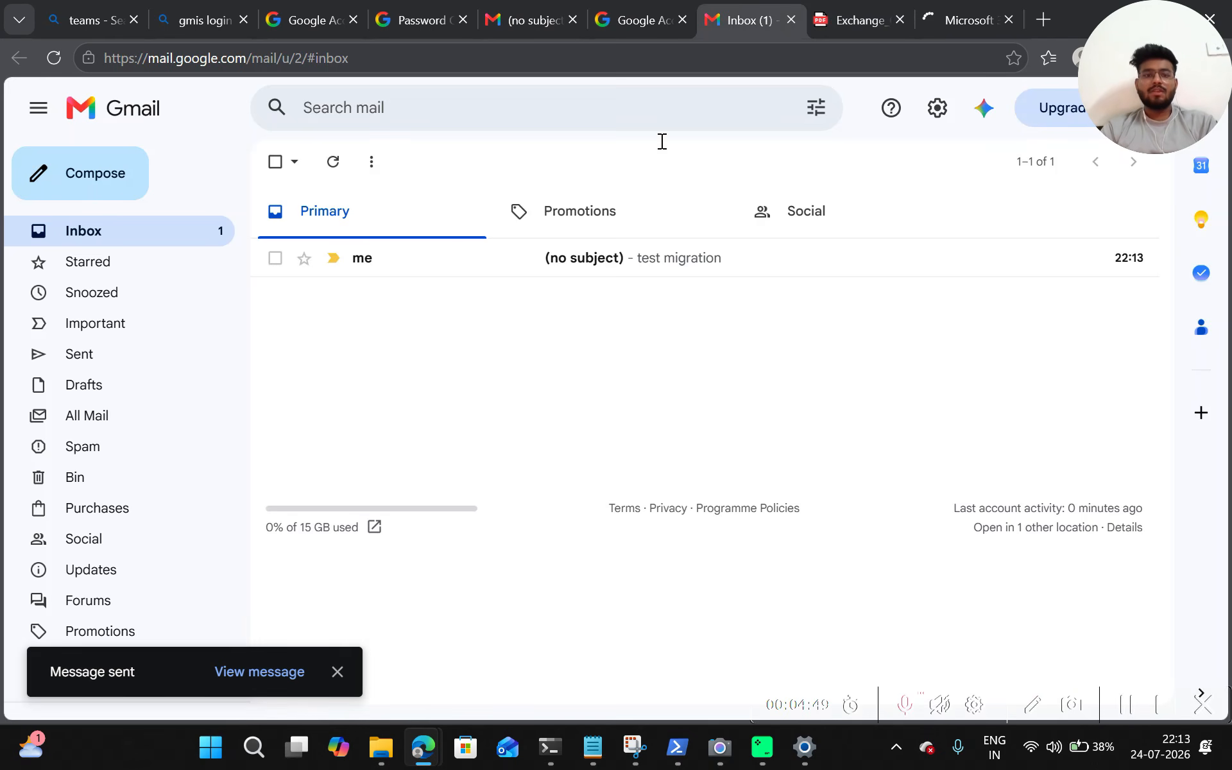
click(436, 260)
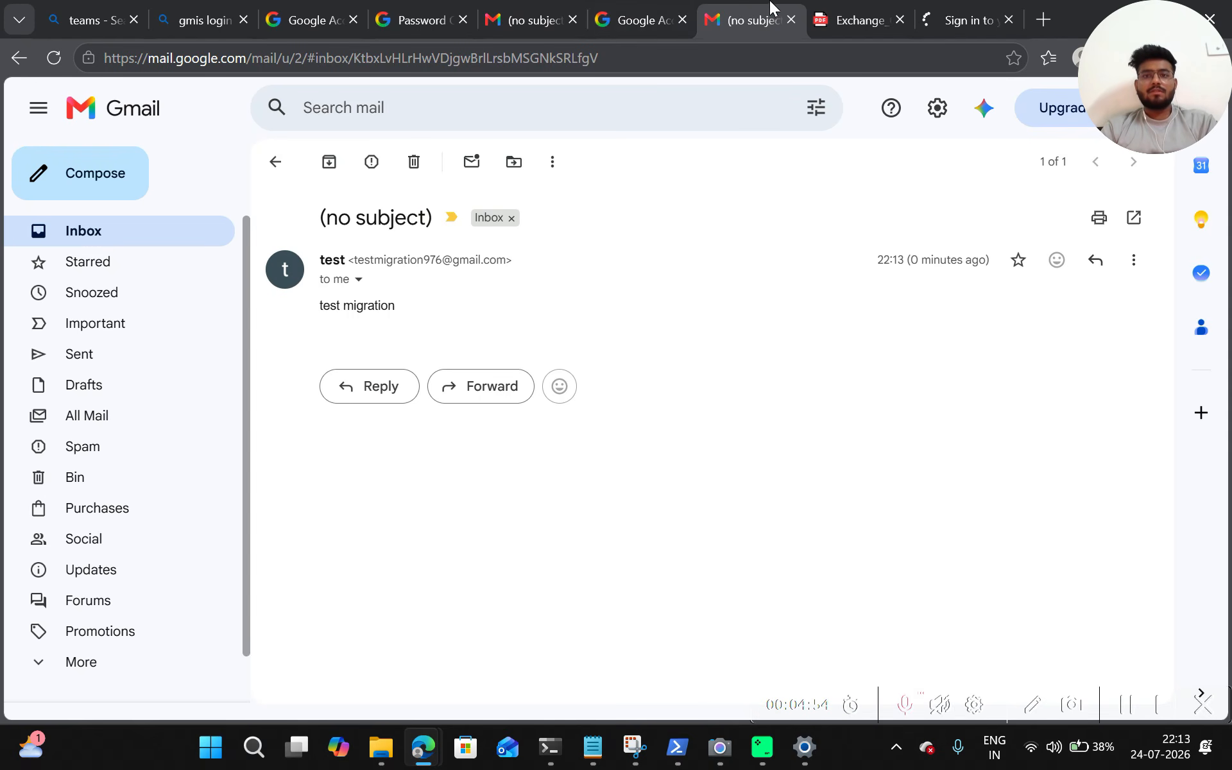
click(841, 19)
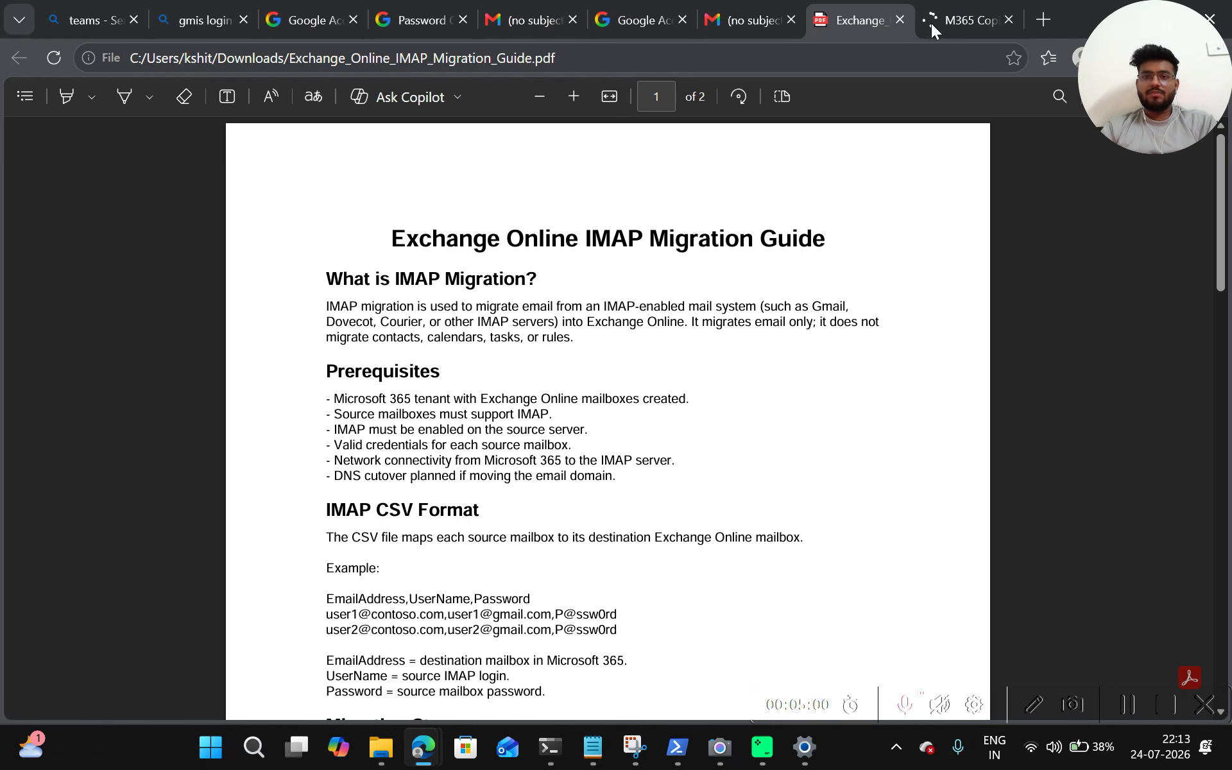
click(959, 20)
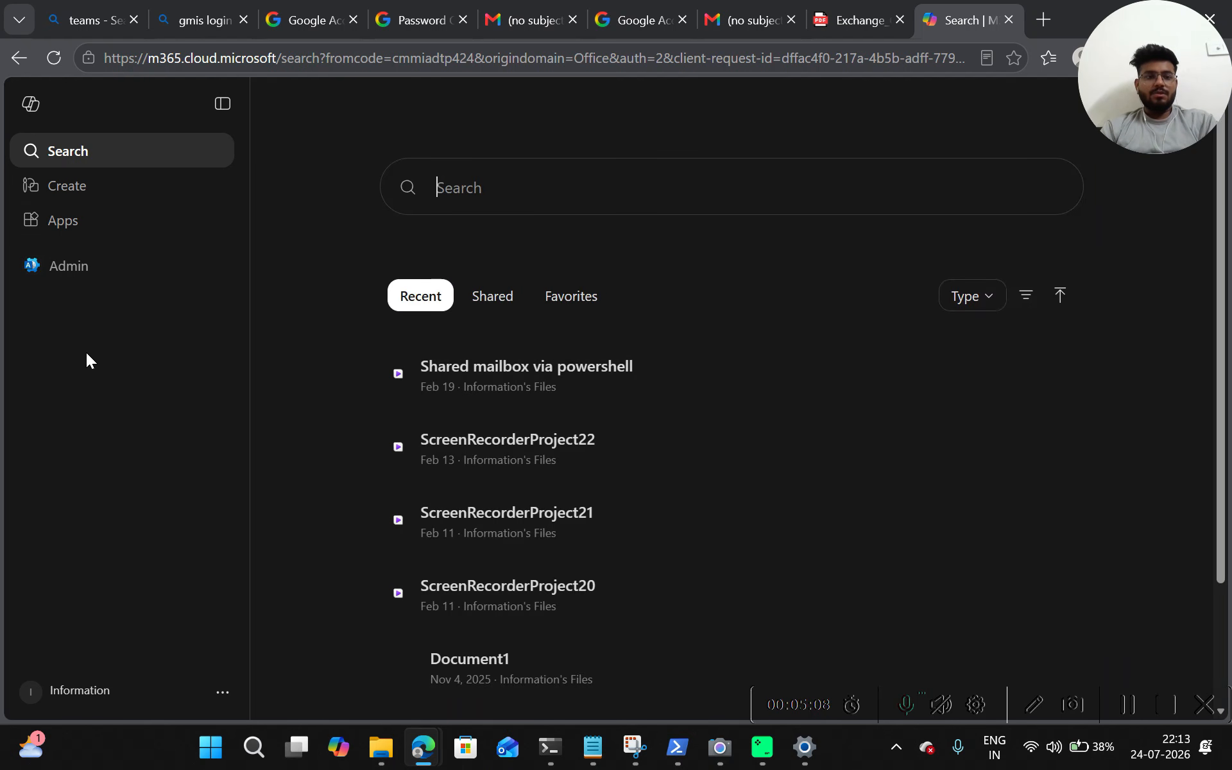
click(31, 255)
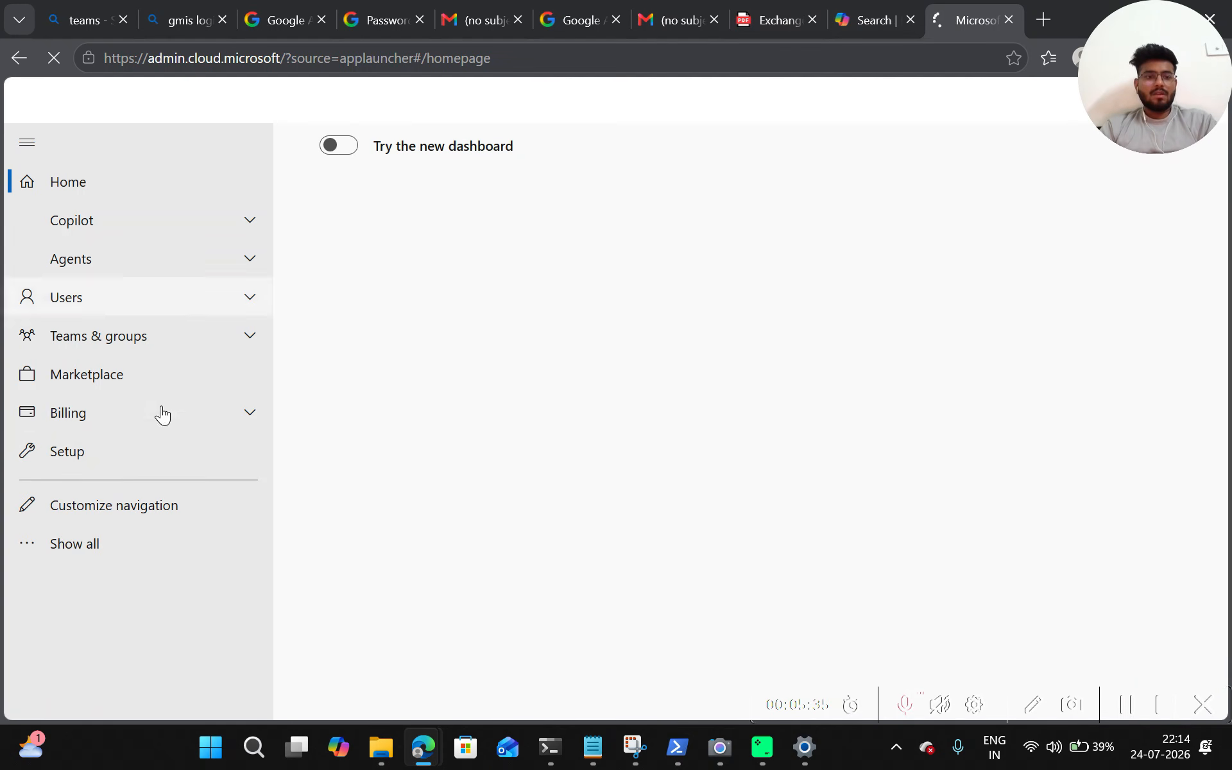
Open the Marketplace's All products list and dismiss the billing account notice.
click(91, 545)
scroll(283, 528, down, 1)
scroll(282, 523, down, 3)
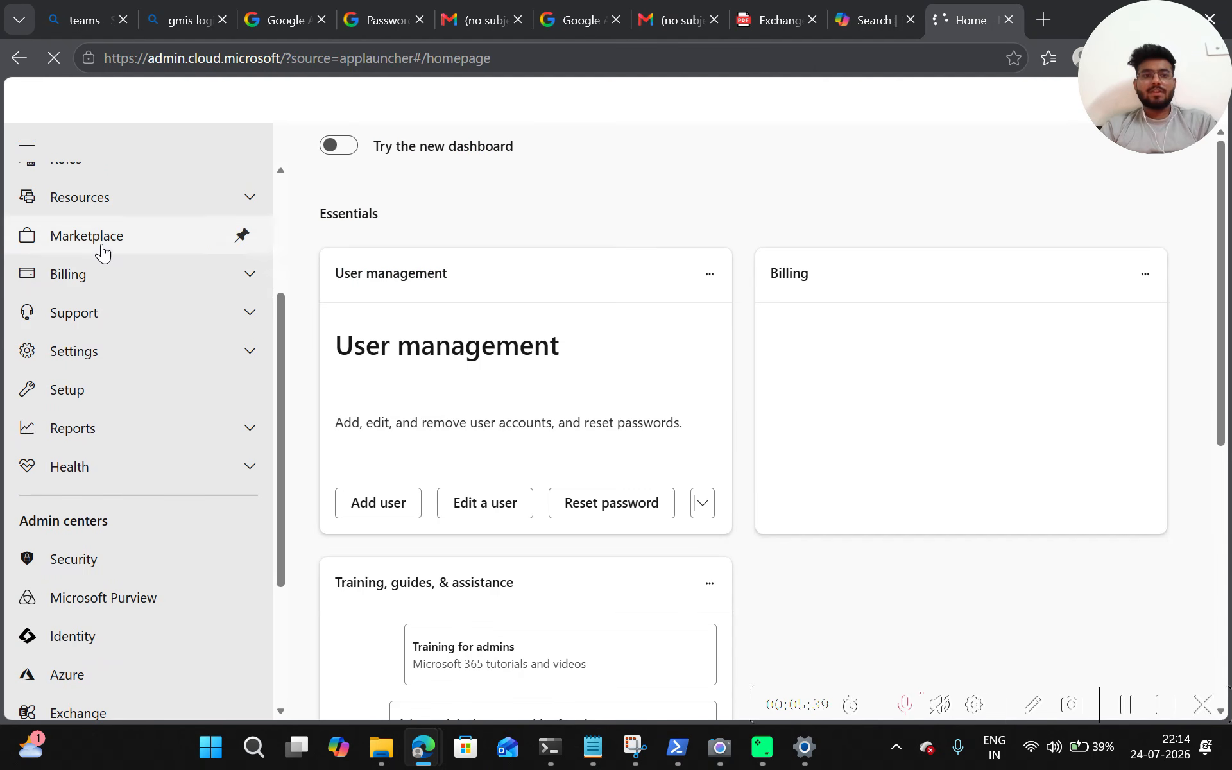
click(106, 256)
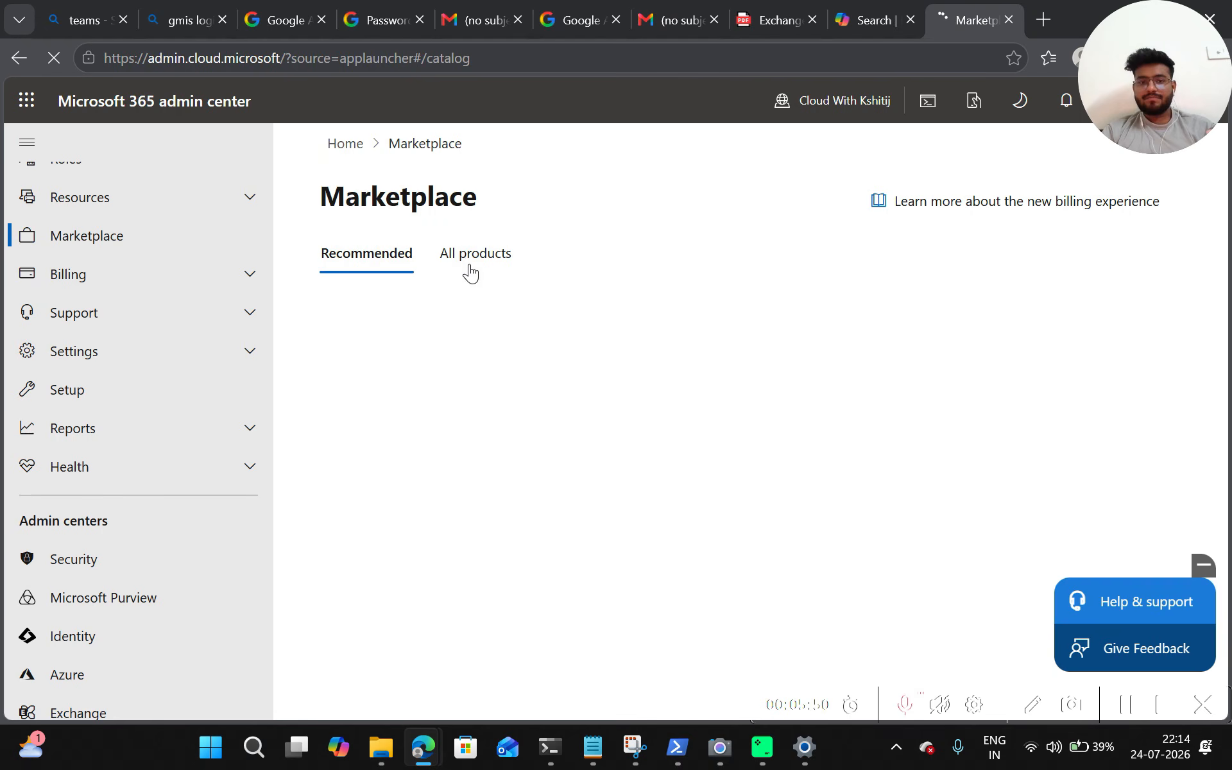
click(475, 254)
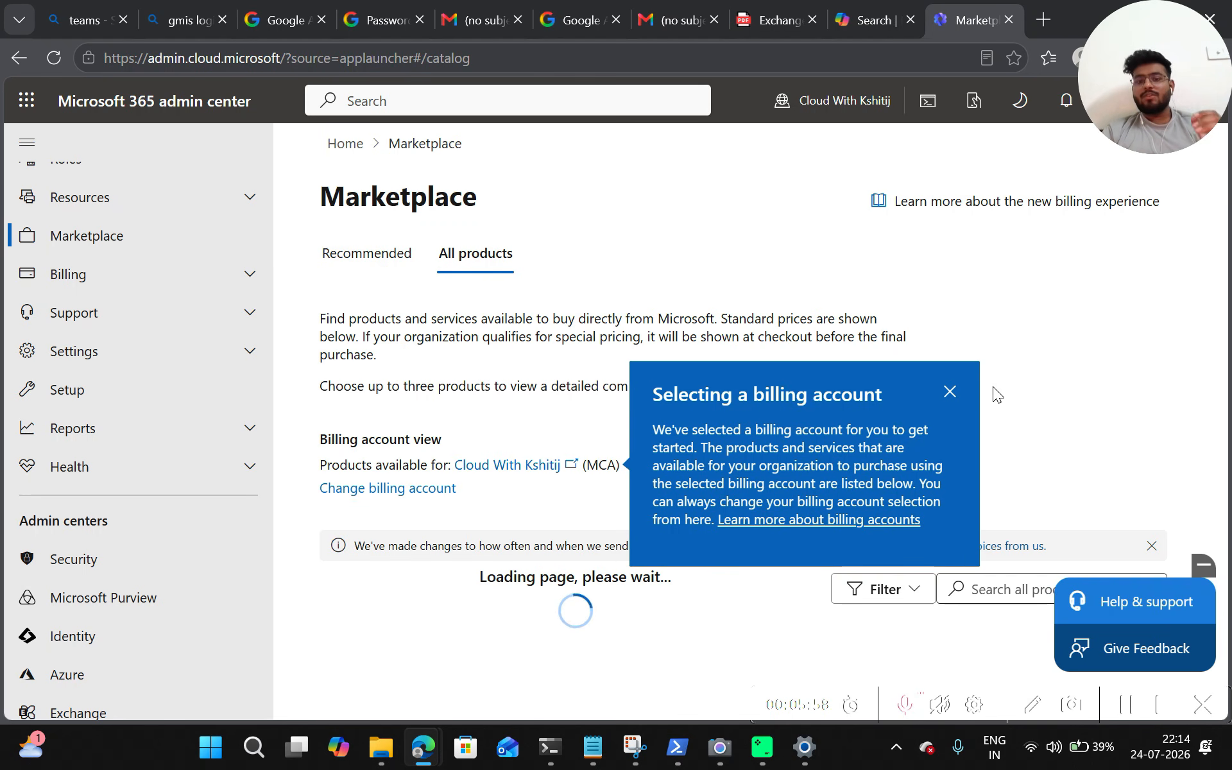
click(950, 392)
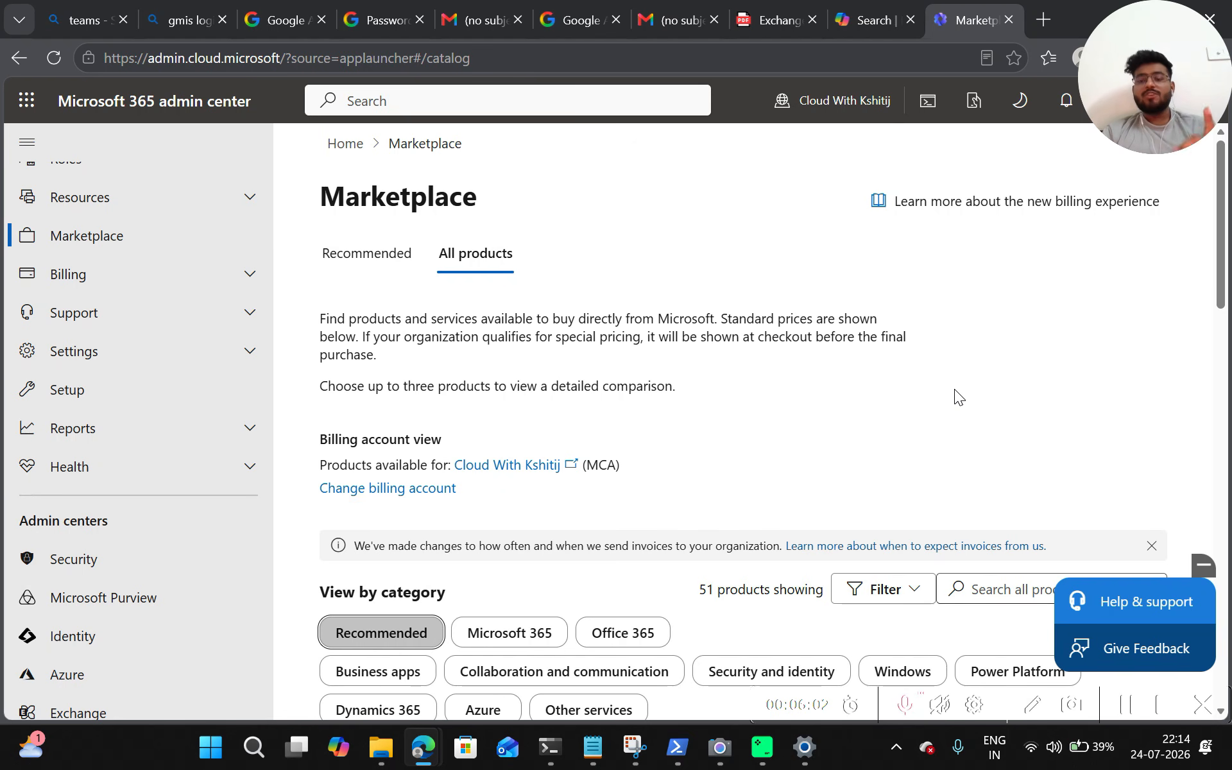
mouse_move(1225, 183)
mouse_down()
mouse_move(1224, 228)
mouse_move(1223, 188)
mouse_up()
Search the Marketplace for 'exch' and review the Exchange Online (Plan 1) details.
click(1048, 533)
text(exchange)
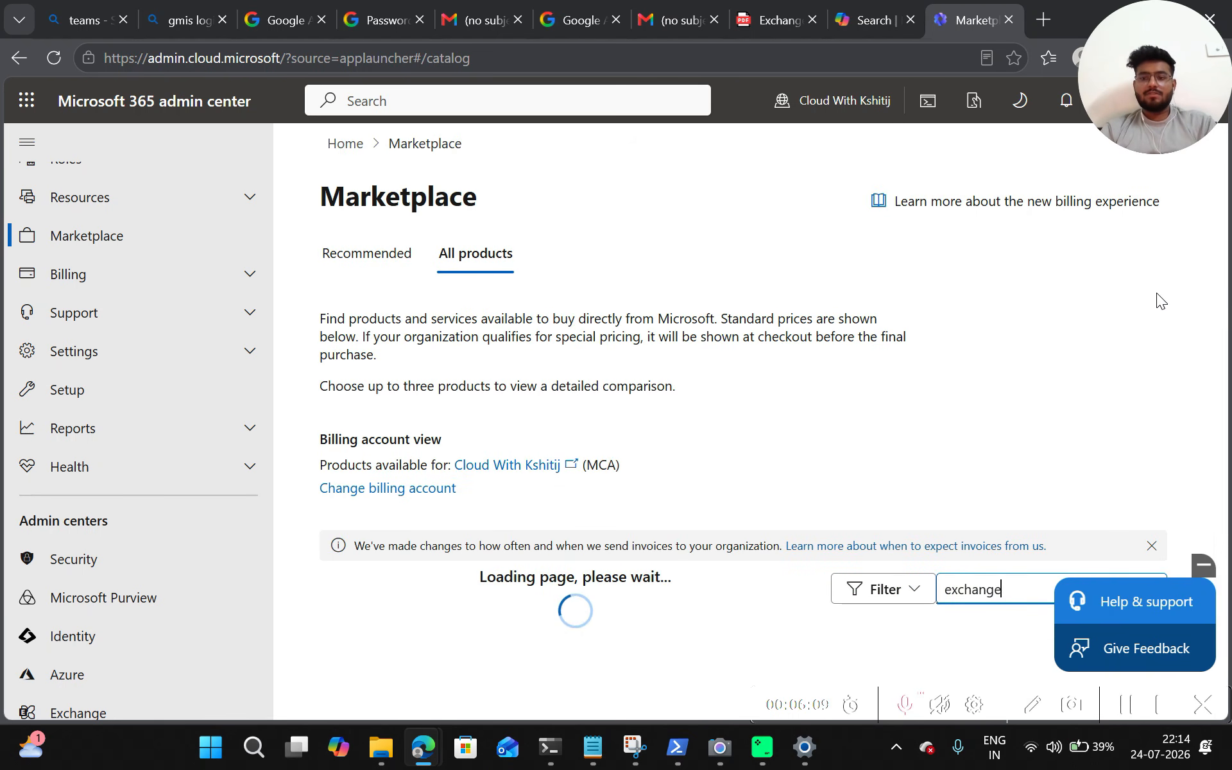
scroll(931, 310, down, 7)
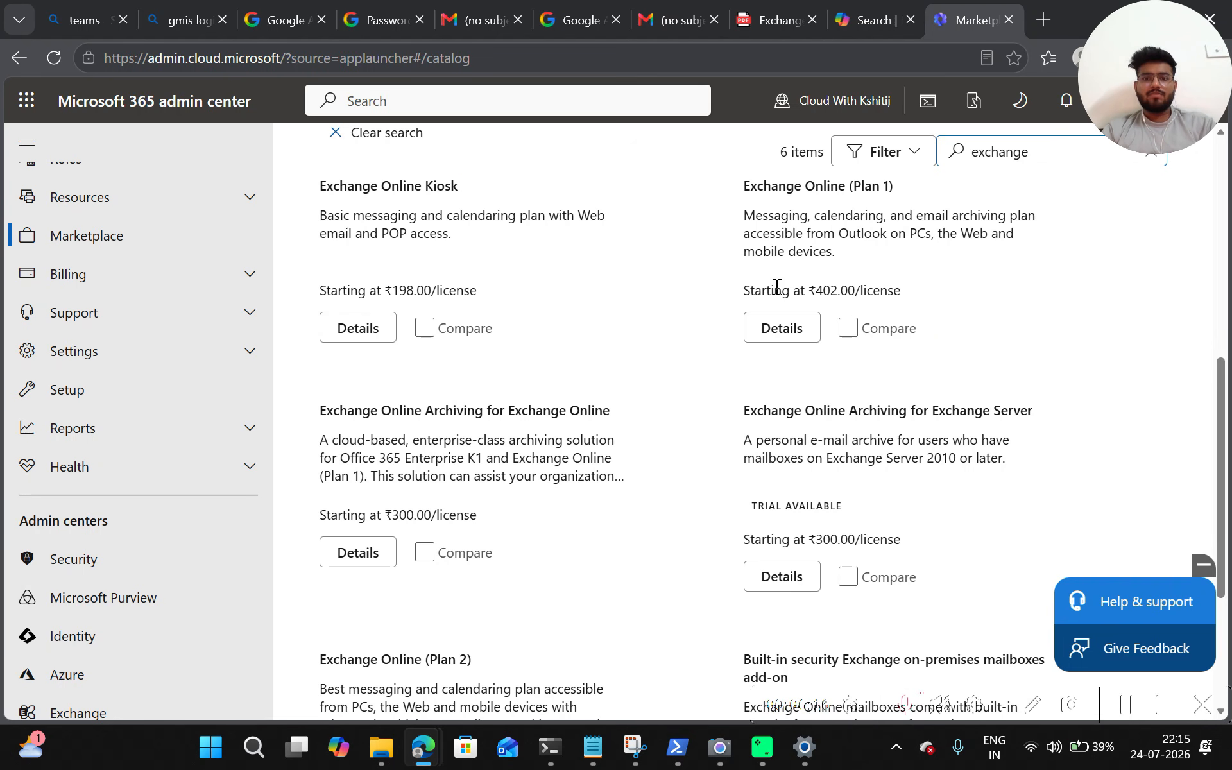
click(784, 332)
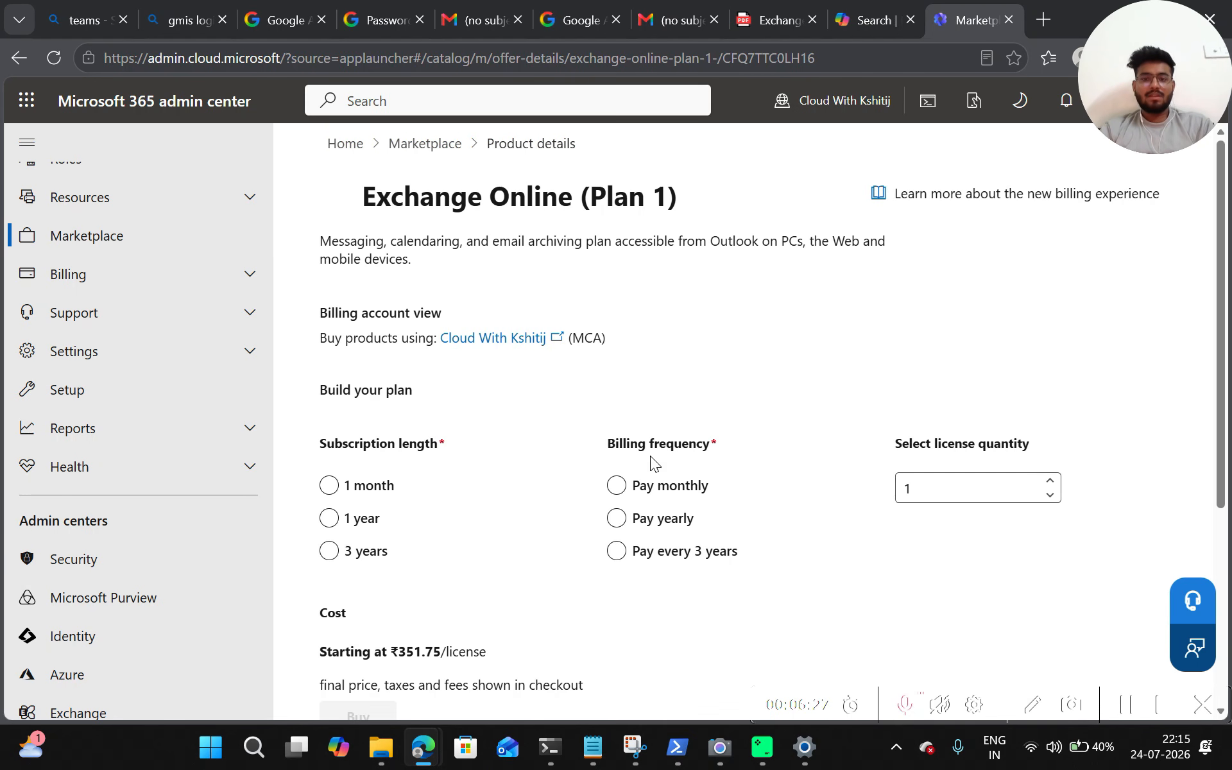
scroll(653, 462, down, 5)
scroll(1026, 247, up, 5)
click(447, 143)
Browse the Exchange search results and start a new product search.
drag(1224, 287, 1231, 456)
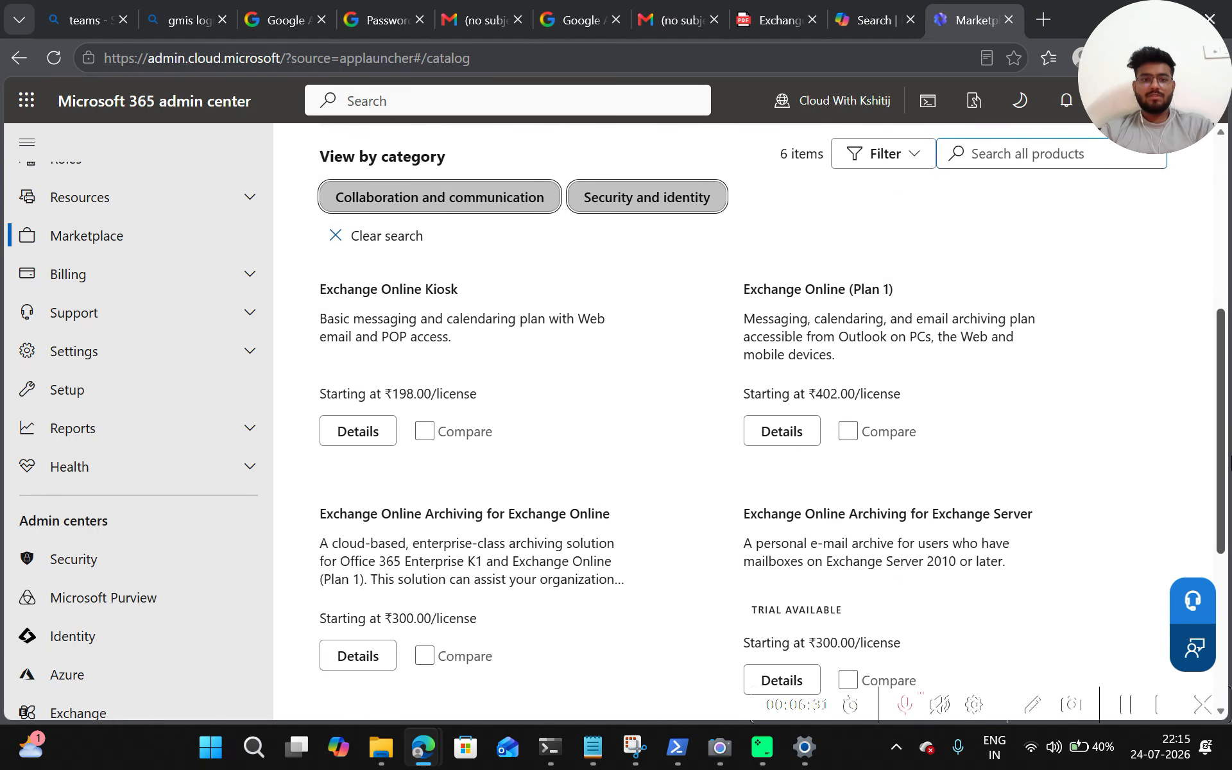
scroll(853, 413, down, 3)
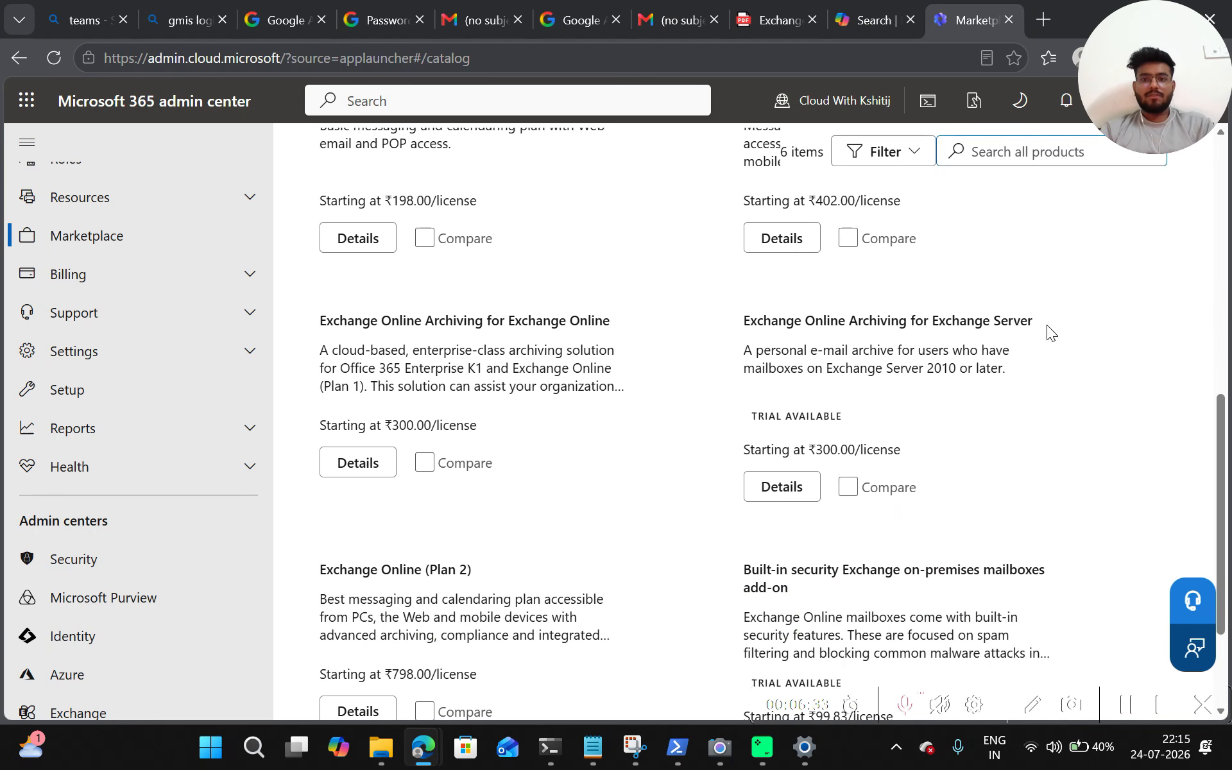
drag(1050, 332, 737, 327)
click(1113, 443)
drag(1223, 545, 1227, 613)
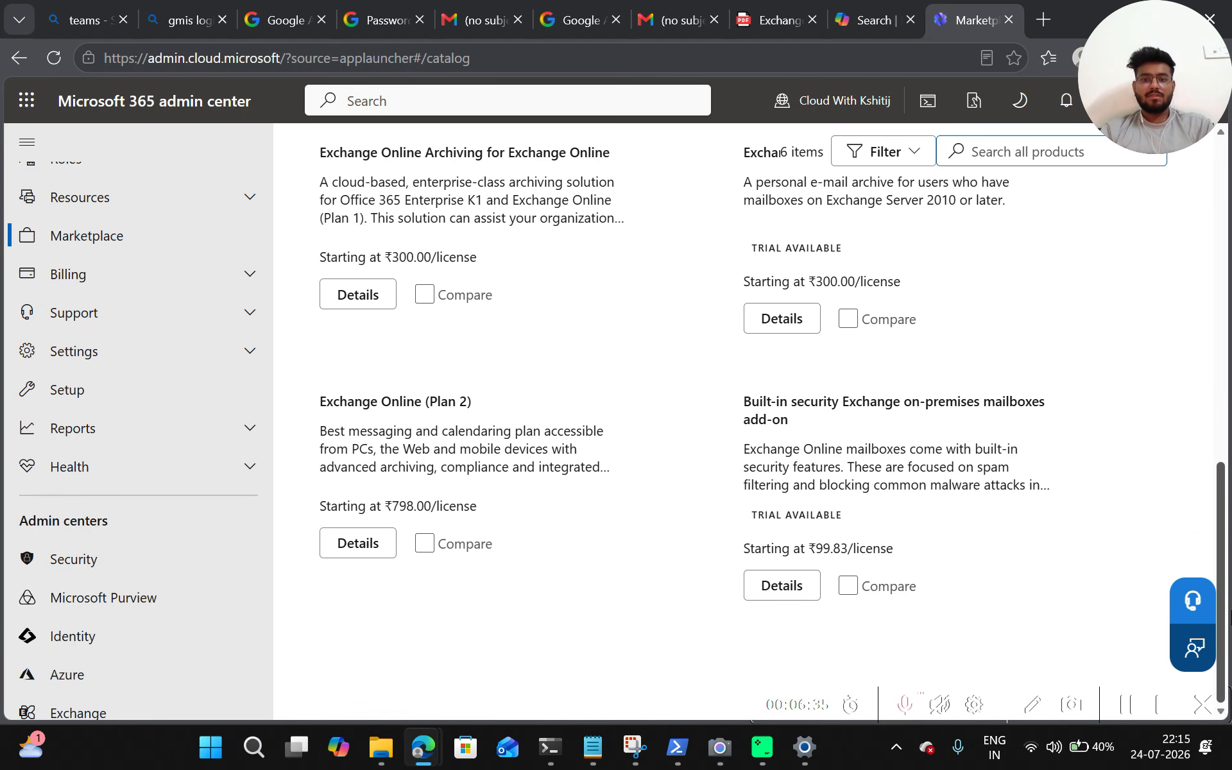
scroll(898, 488, up, 10)
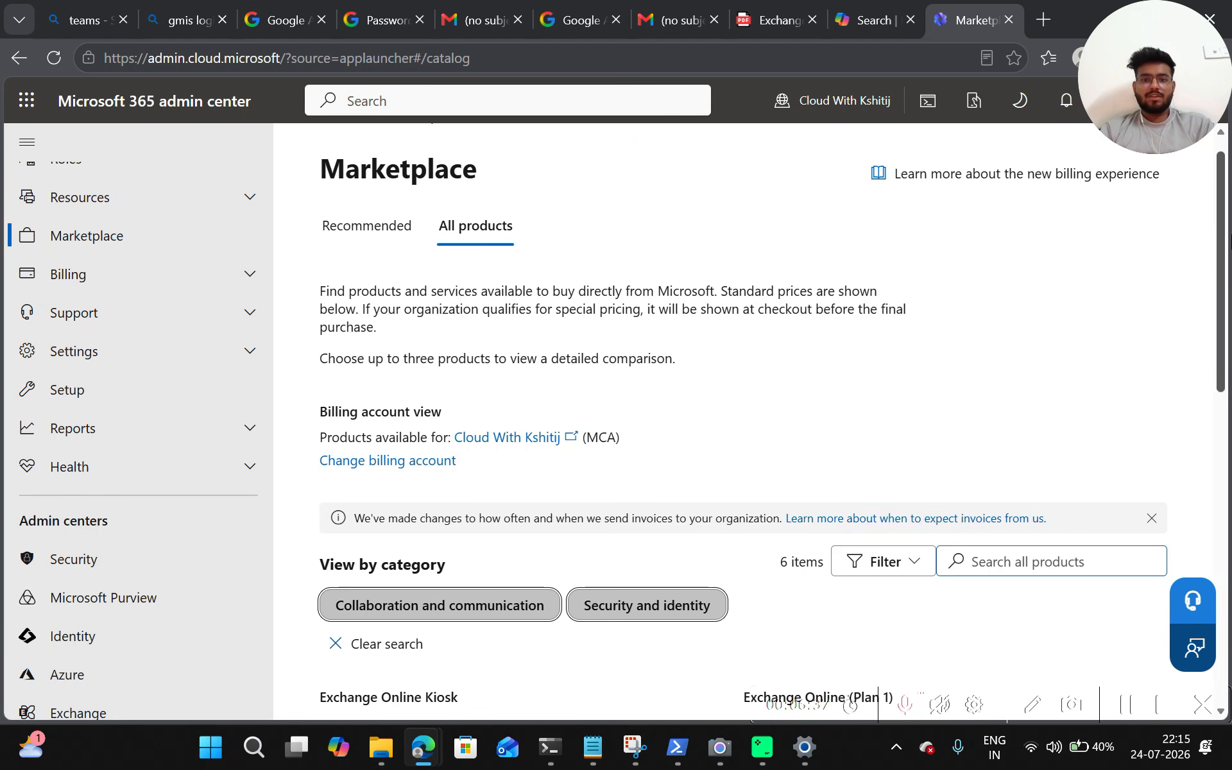
scroll(1223, 442, down, 3)
click(1100, 400)
Search the Marketplace for 'e5' and open the Office 365 E5 product details.
text(e5)
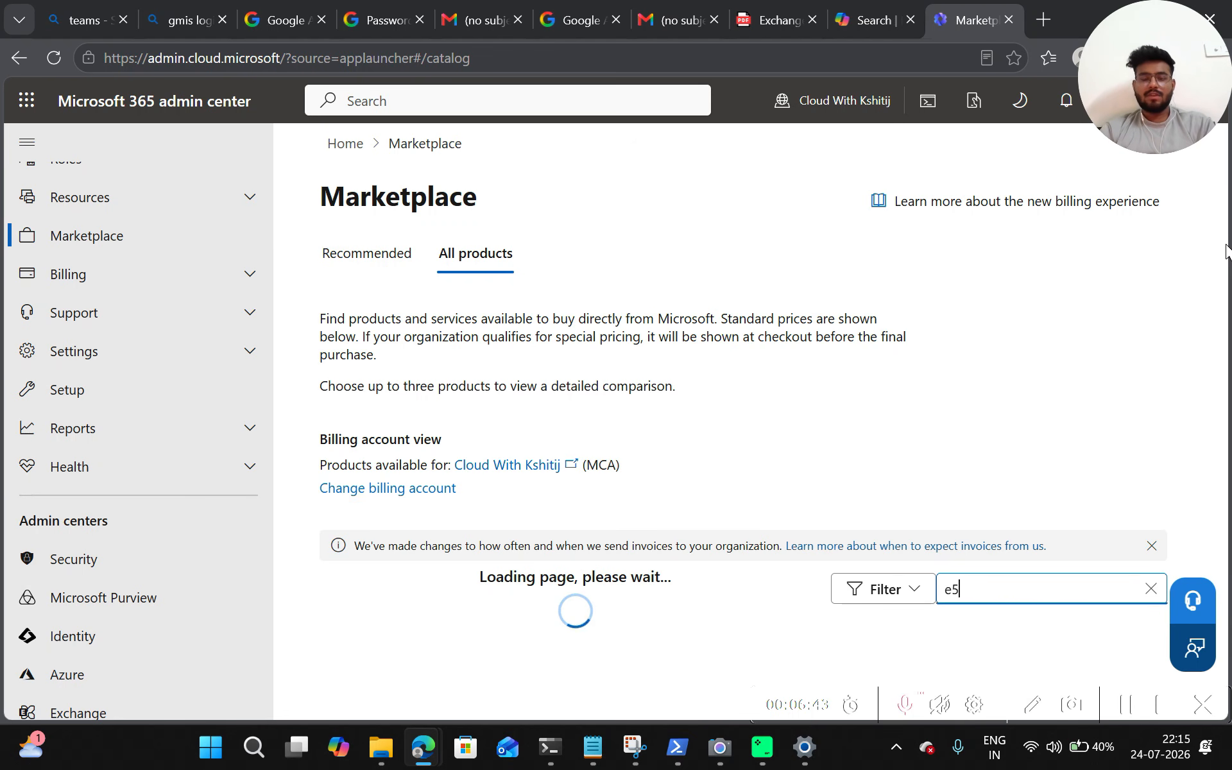
scroll(1225, 250, down, 5)
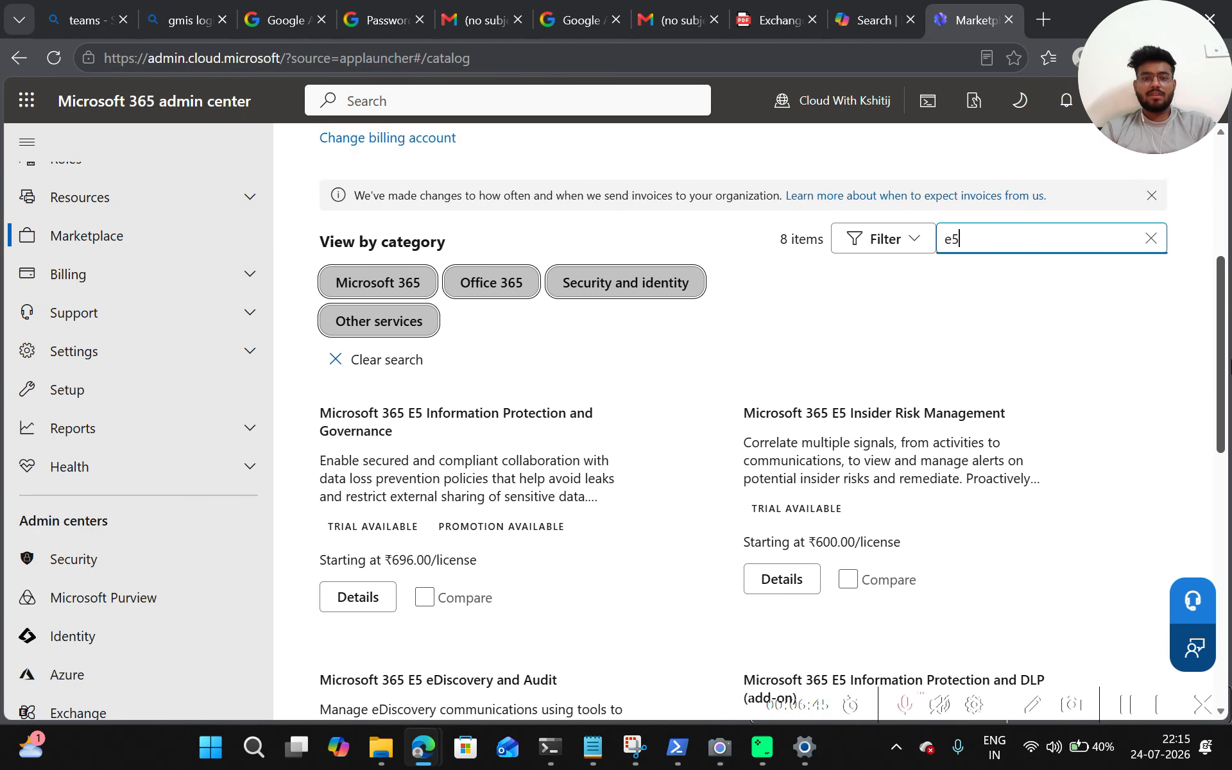
scroll(770, 417, down, 1)
scroll(1178, 548, down, 5)
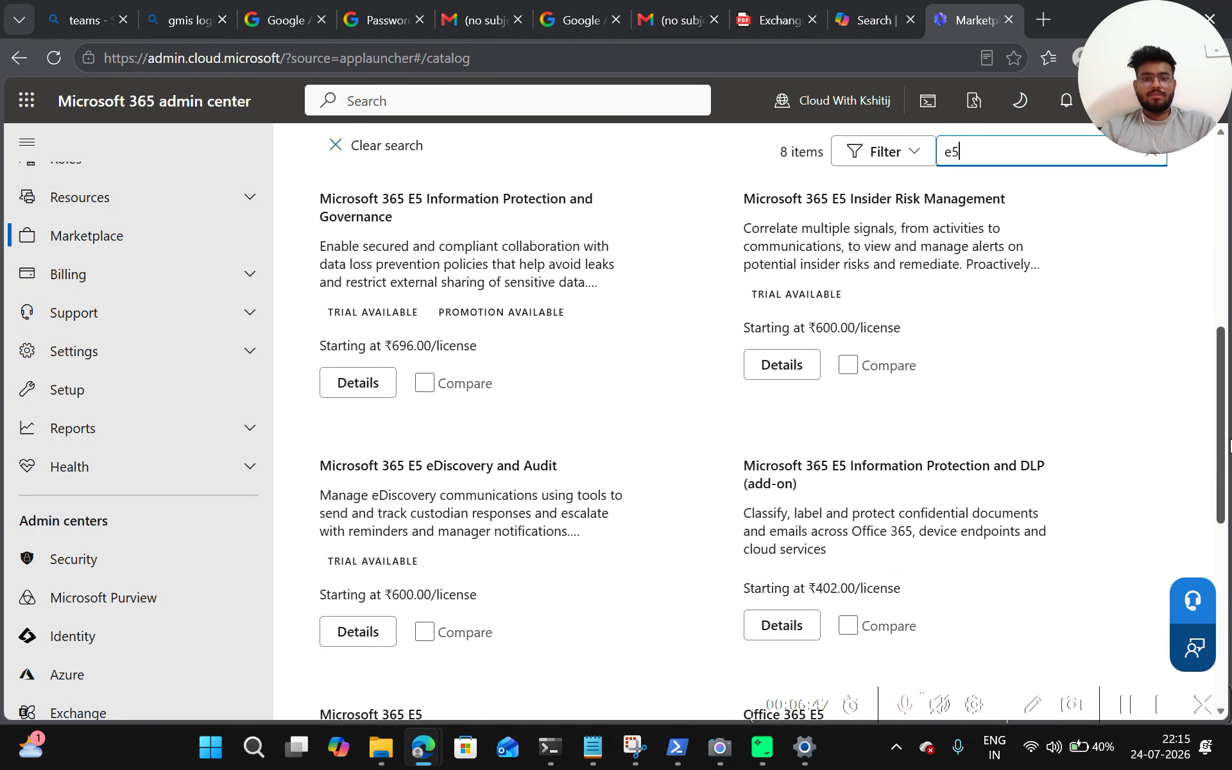
drag(734, 459, 831, 453)
click(794, 652)
click(775, 632)
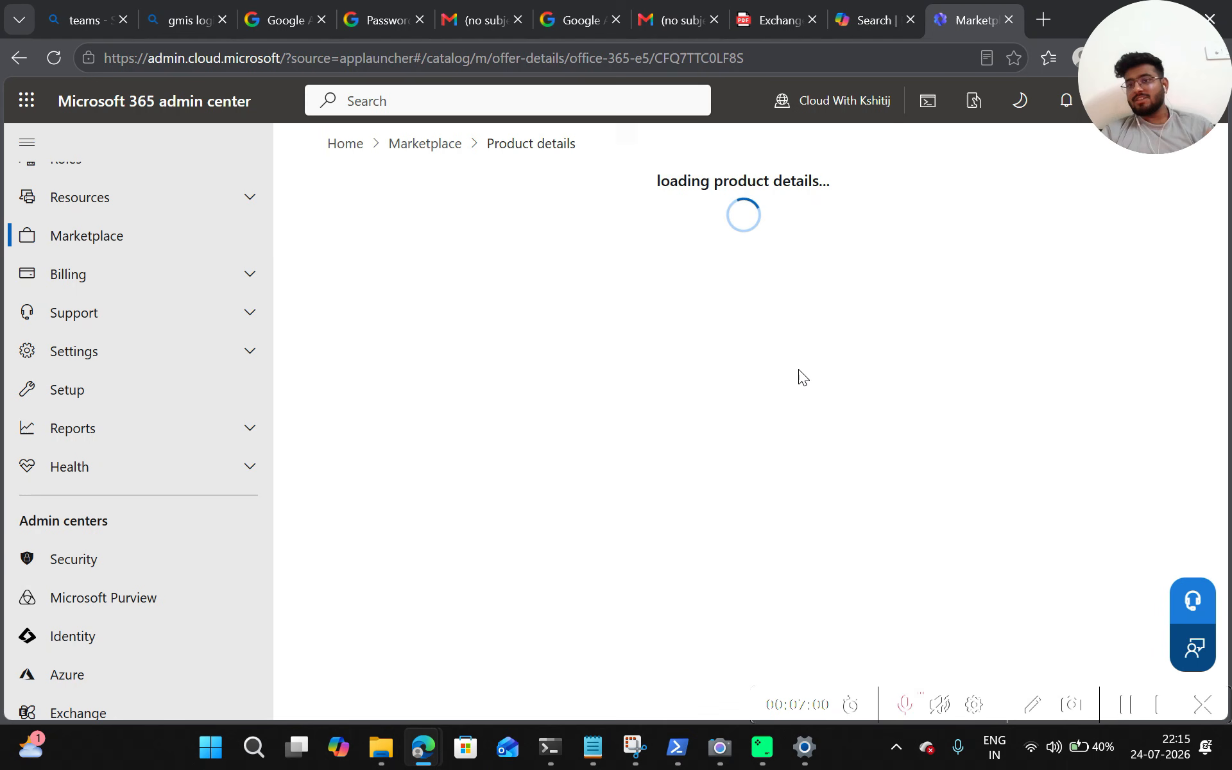
Review the Office 365 E5 plans and pricing table and comparison details.
scroll(744, 424, down, 8)
scroll(680, 393, down, 4)
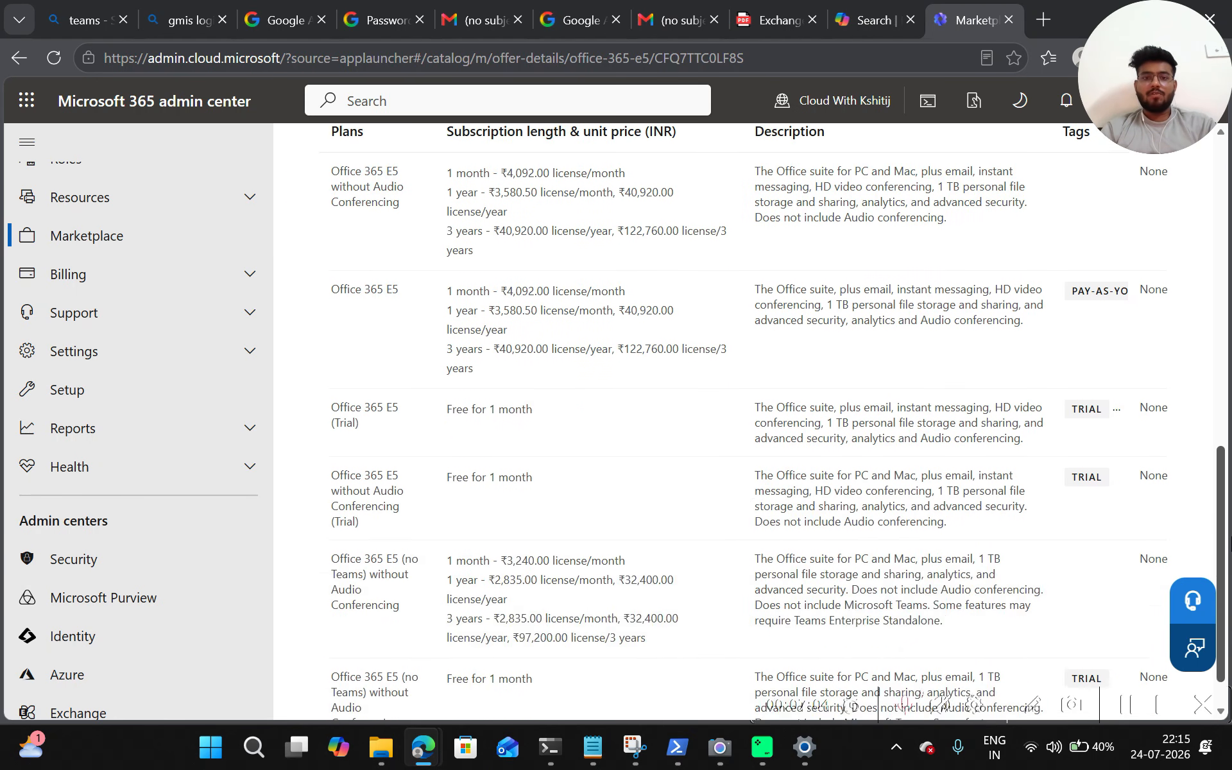
scroll(680, 393, up, 3)
drag(988, 433, 721, 344)
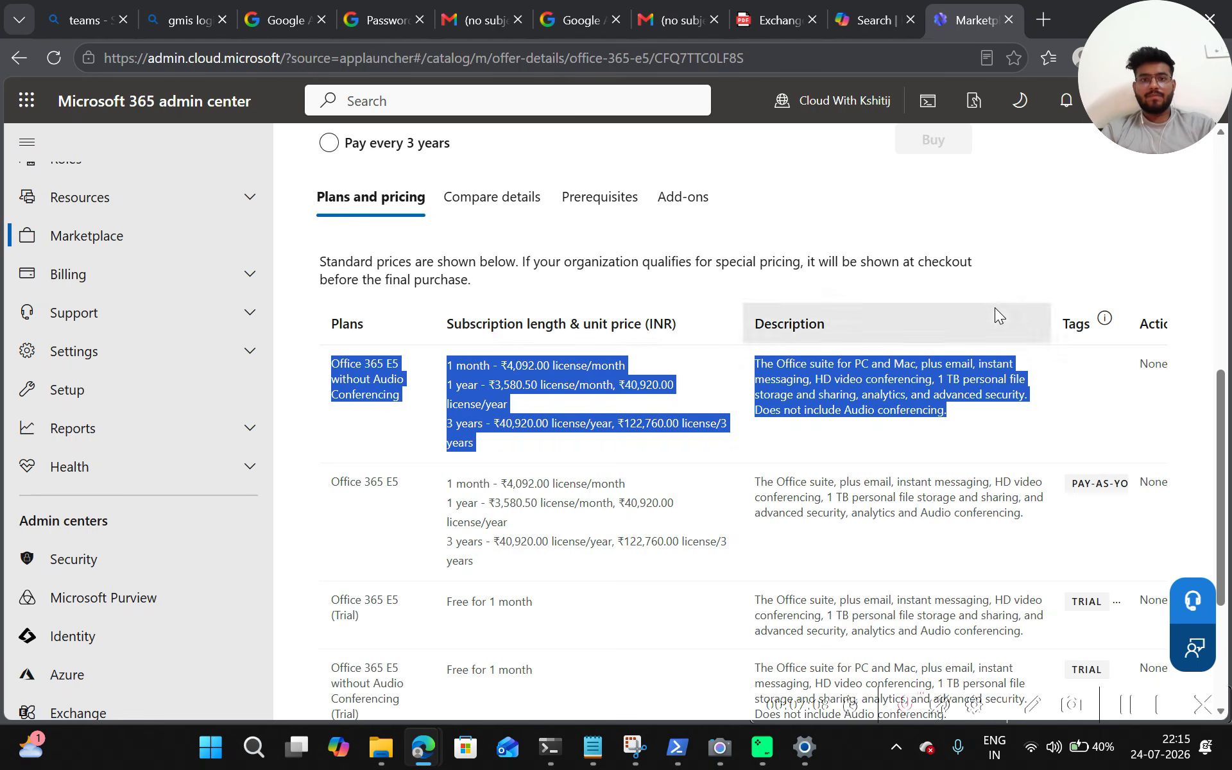
click(513, 197)
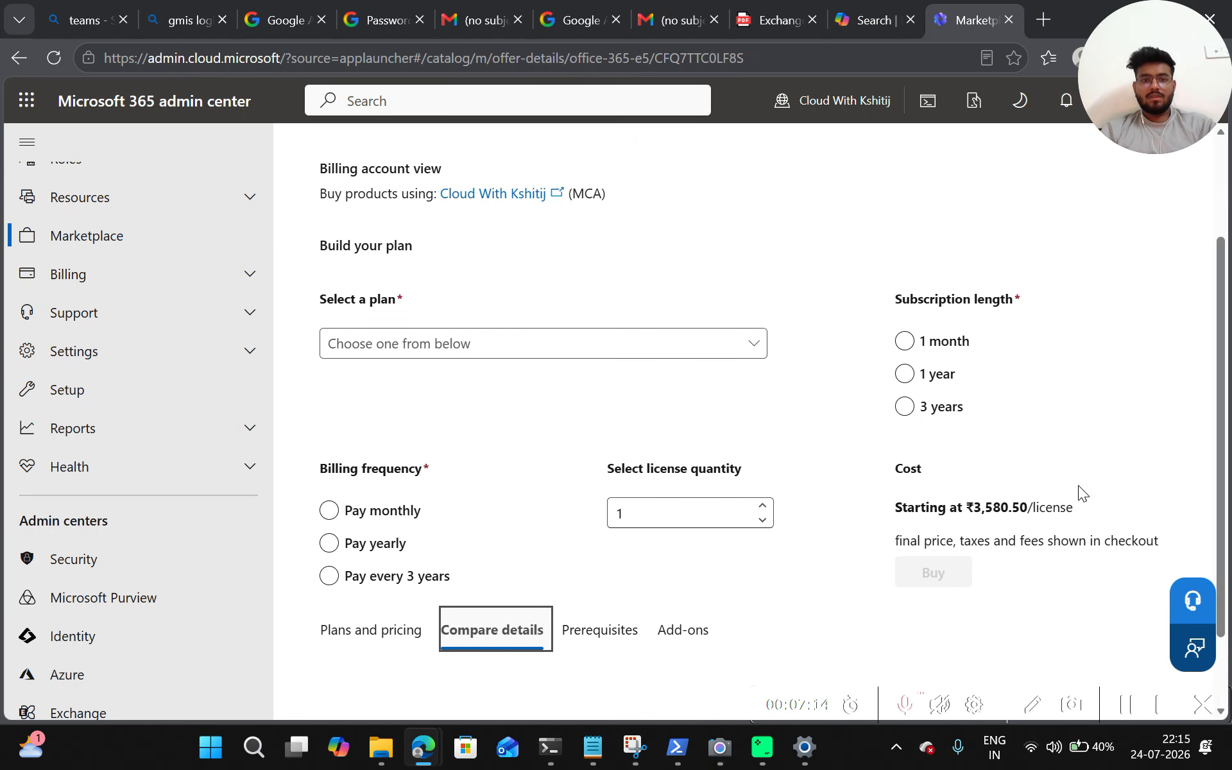
click(498, 356)
click(498, 356)
click(401, 626)
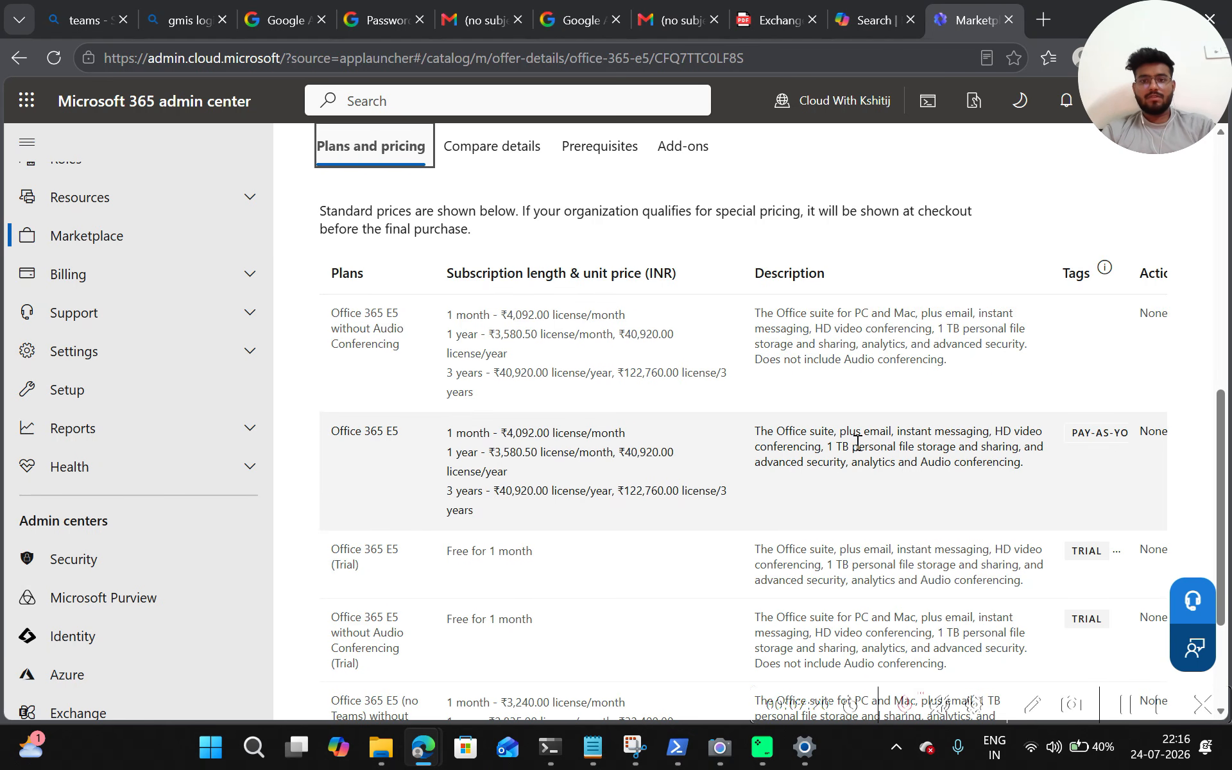
drag(905, 433, 836, 433)
scroll(841, 436, up, 6)
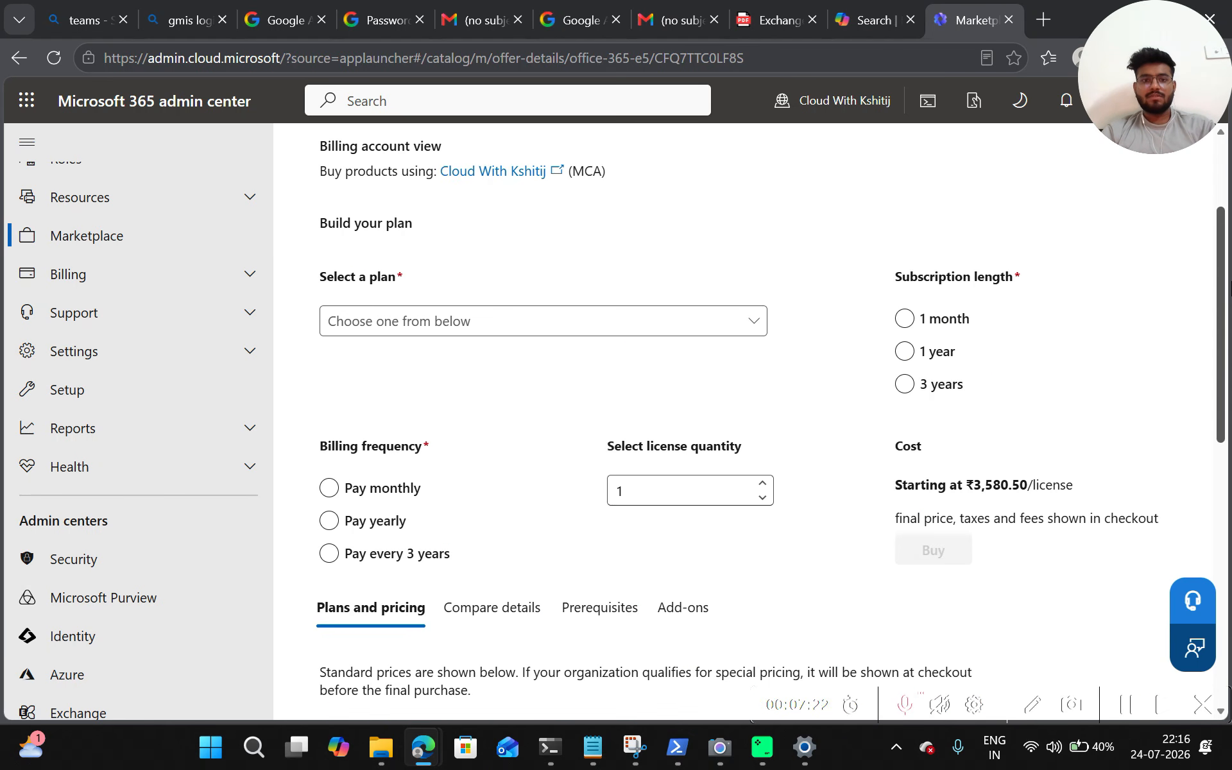
Choose the Office 365 E5 (Trial) plan and start the free trial checkout.
click(541, 324)
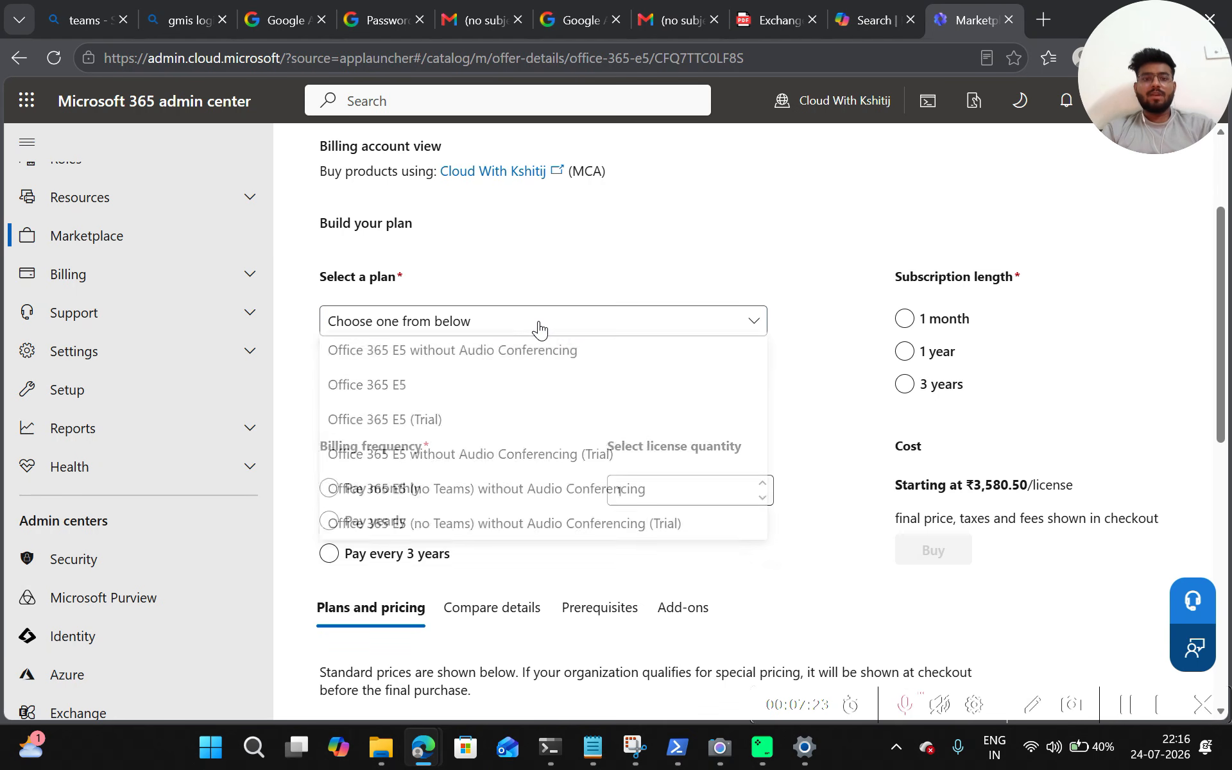
click(505, 418)
click(969, 504)
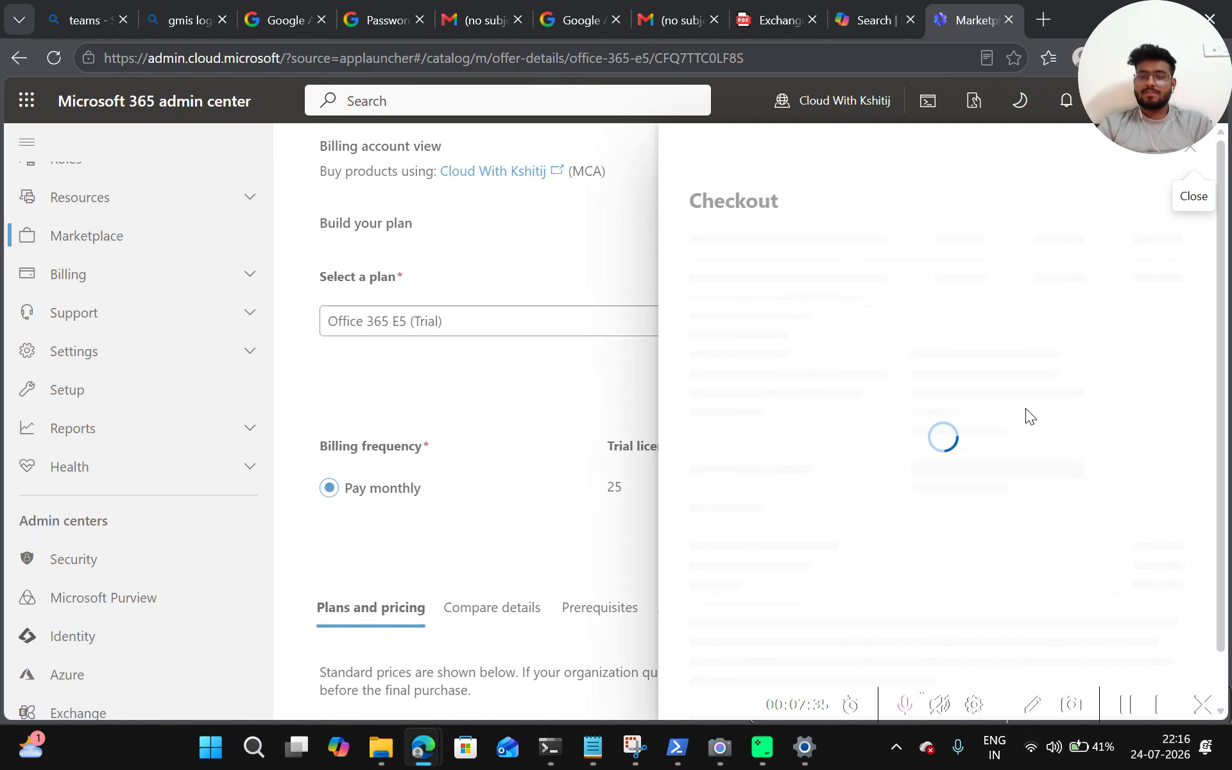
Review the guide's prerequisites on Exchange Online mailboxes and IMAP support, then return to checkout.
click(780, 20)
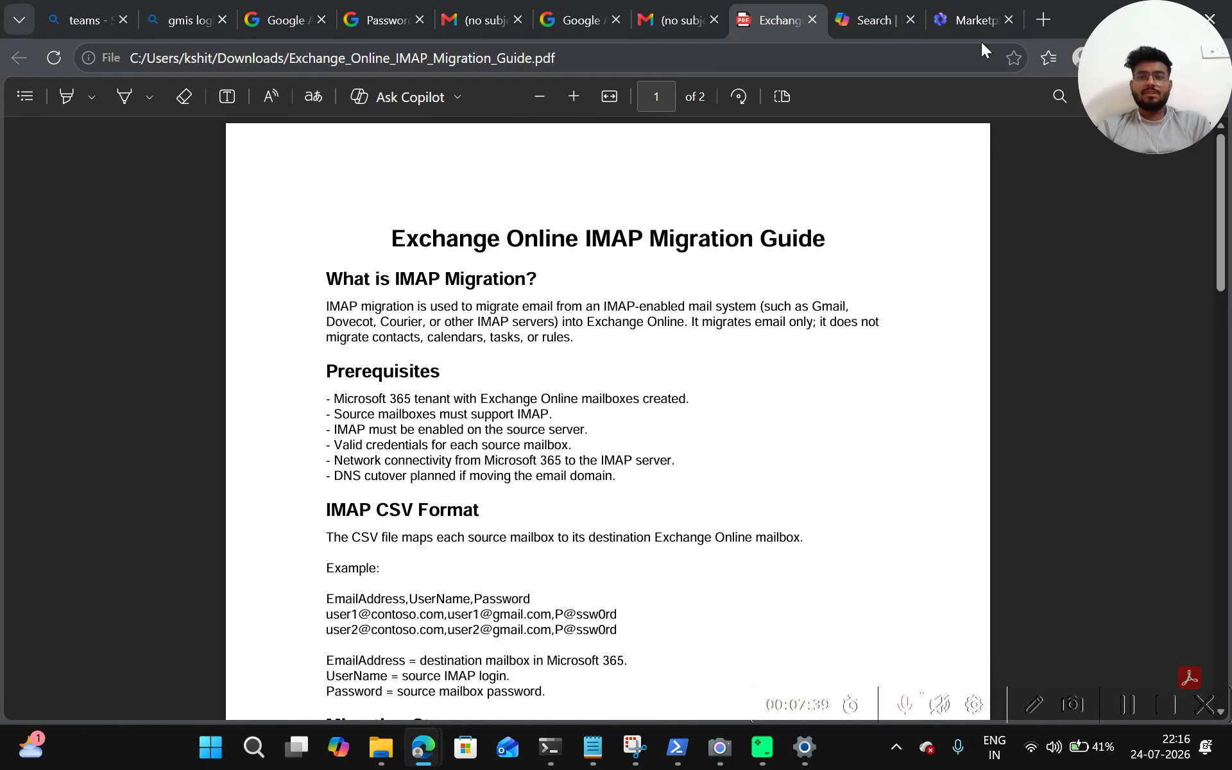
click(960, 21)
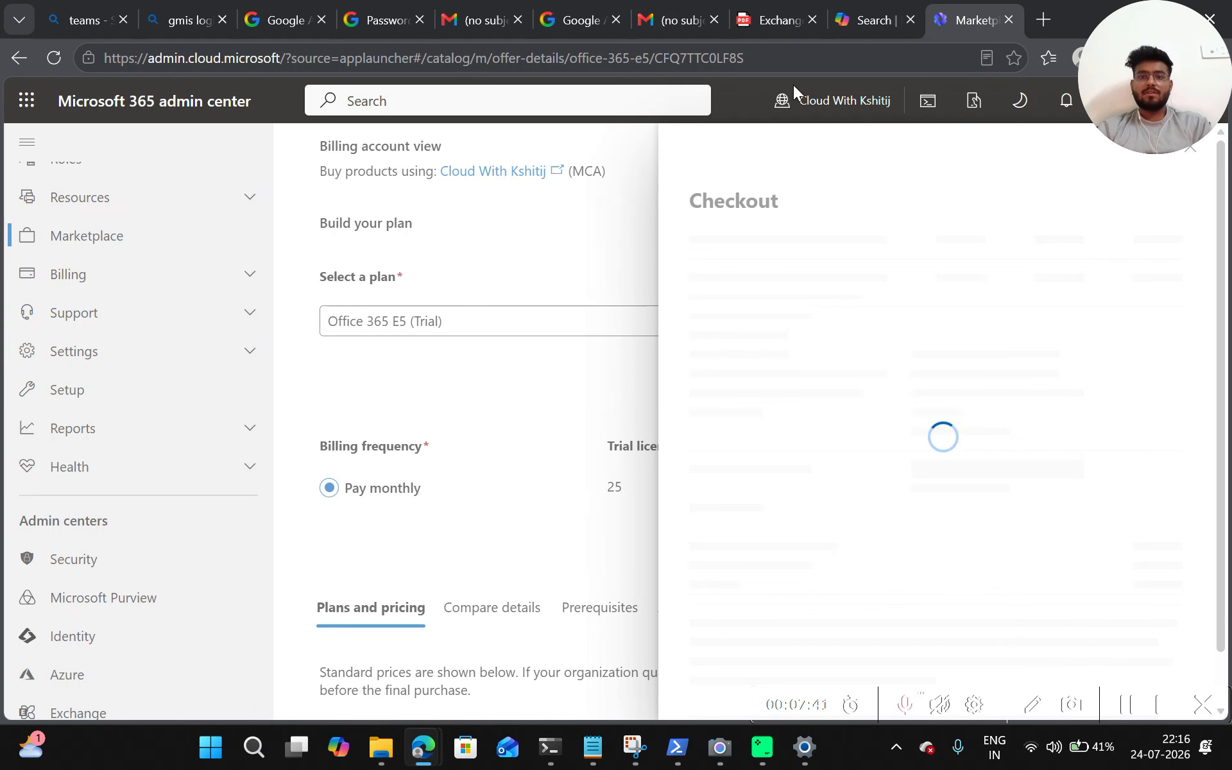
click(770, 18)
drag(696, 391, 332, 398)
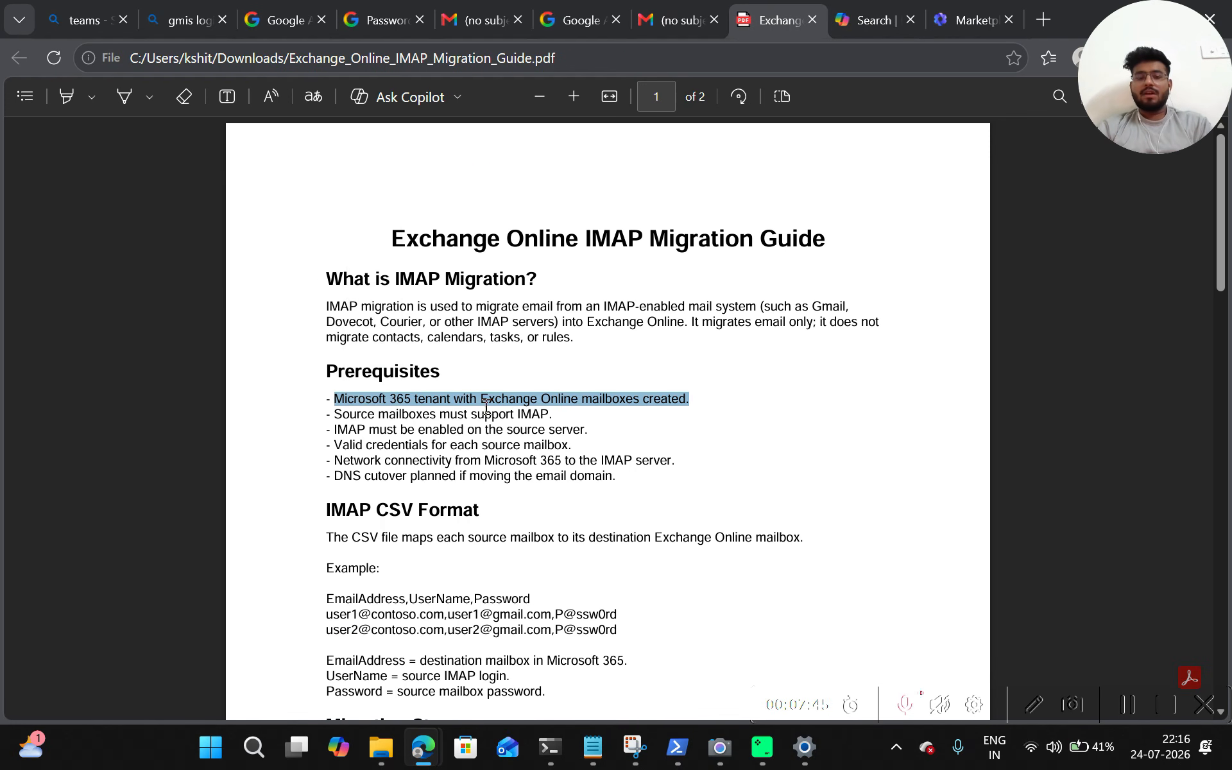
drag(448, 377, 696, 397)
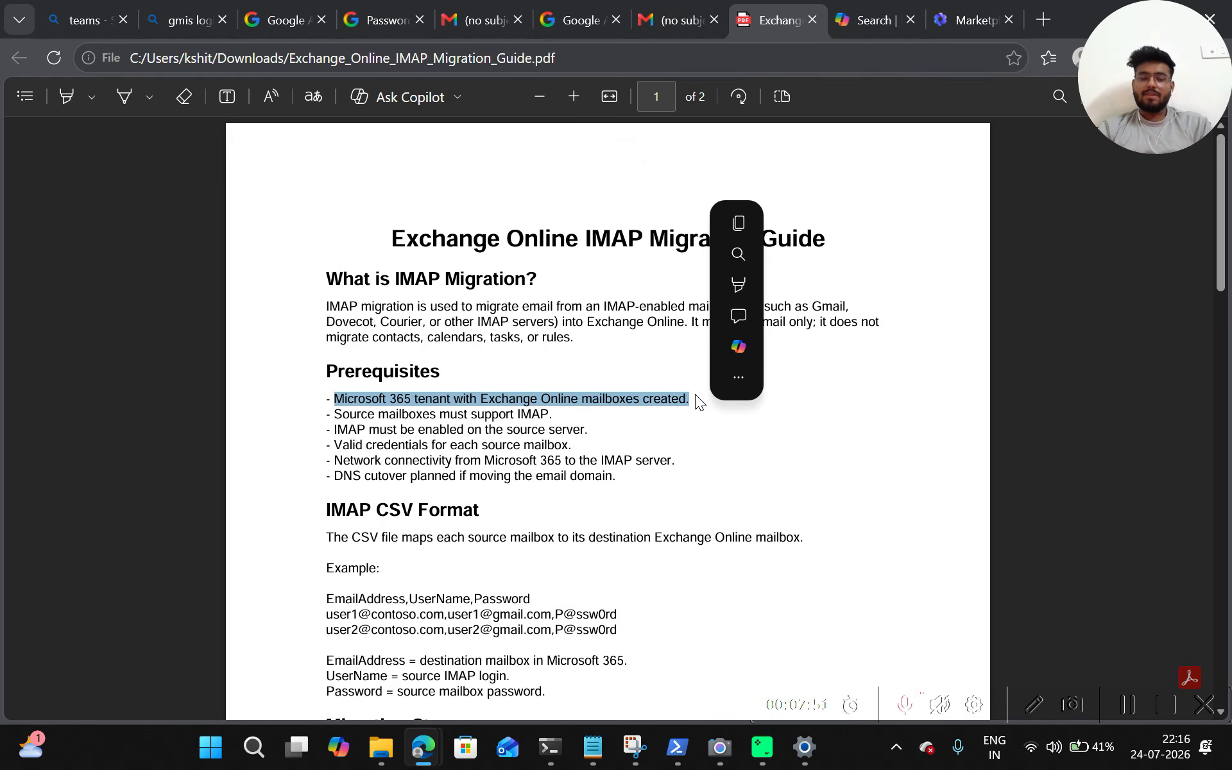
drag(555, 414, 335, 414)
click(570, 409)
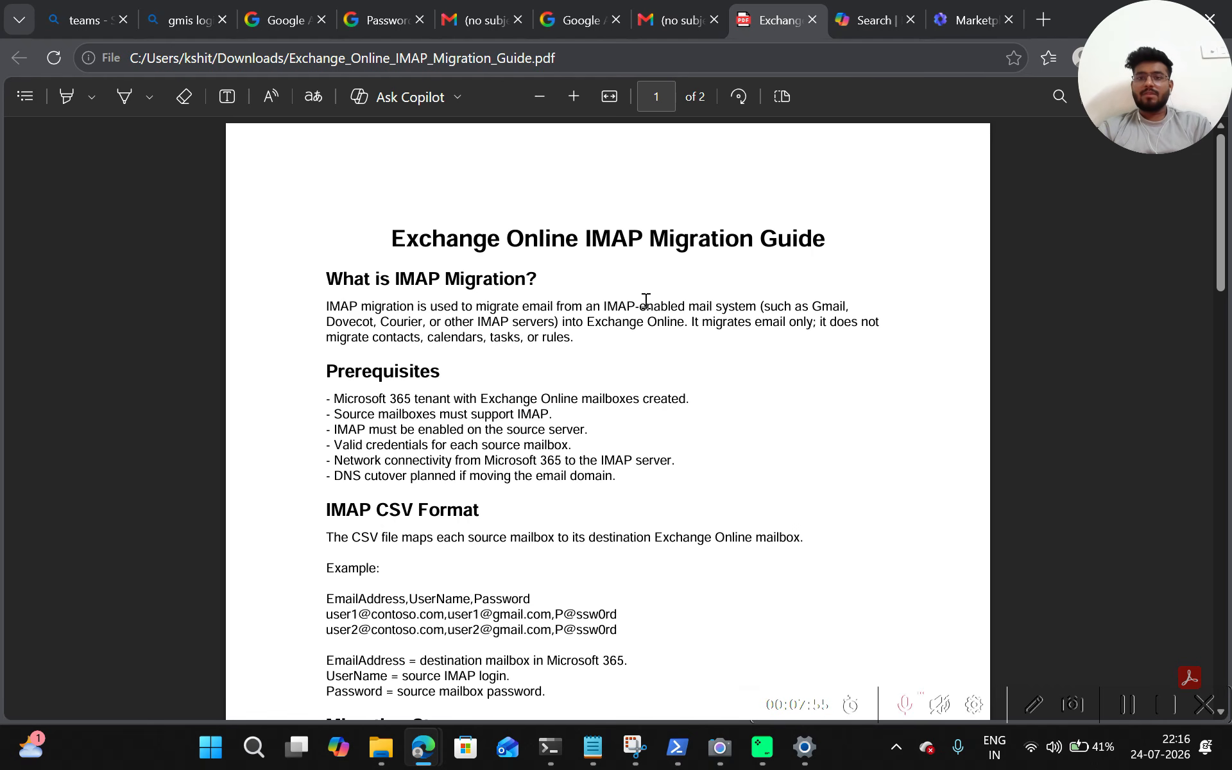
click(968, 11)
drag(1222, 411, 1231, 534)
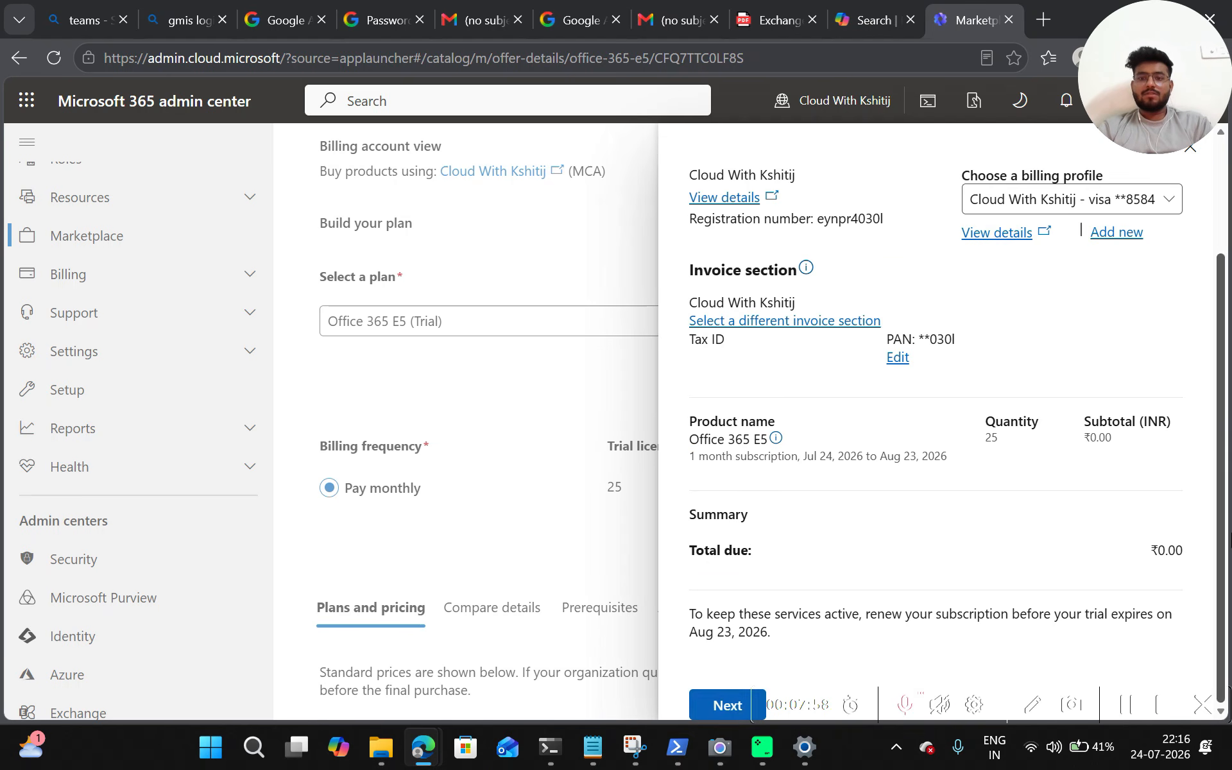
Review the checkout summary and ₹48,285.60 total, then place the Office 365 E5 (Trial) order.
click(727, 705)
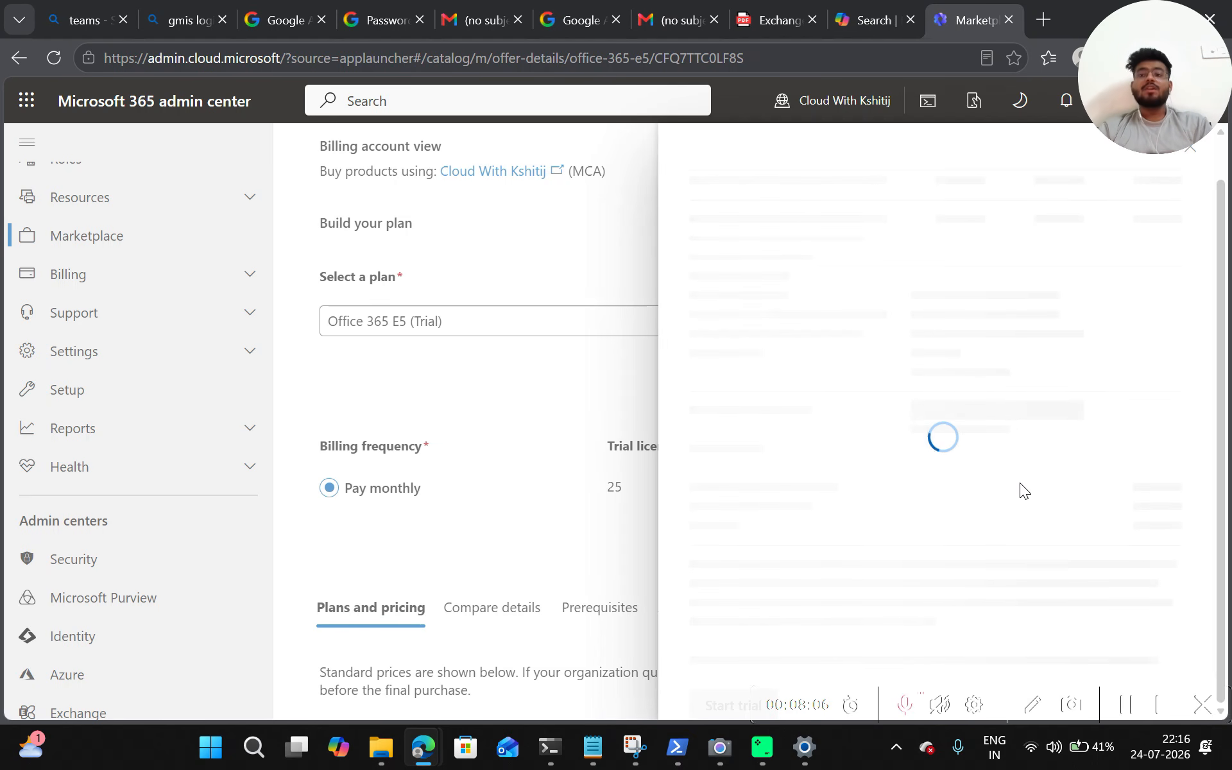
scroll(1020, 487, down, 8)
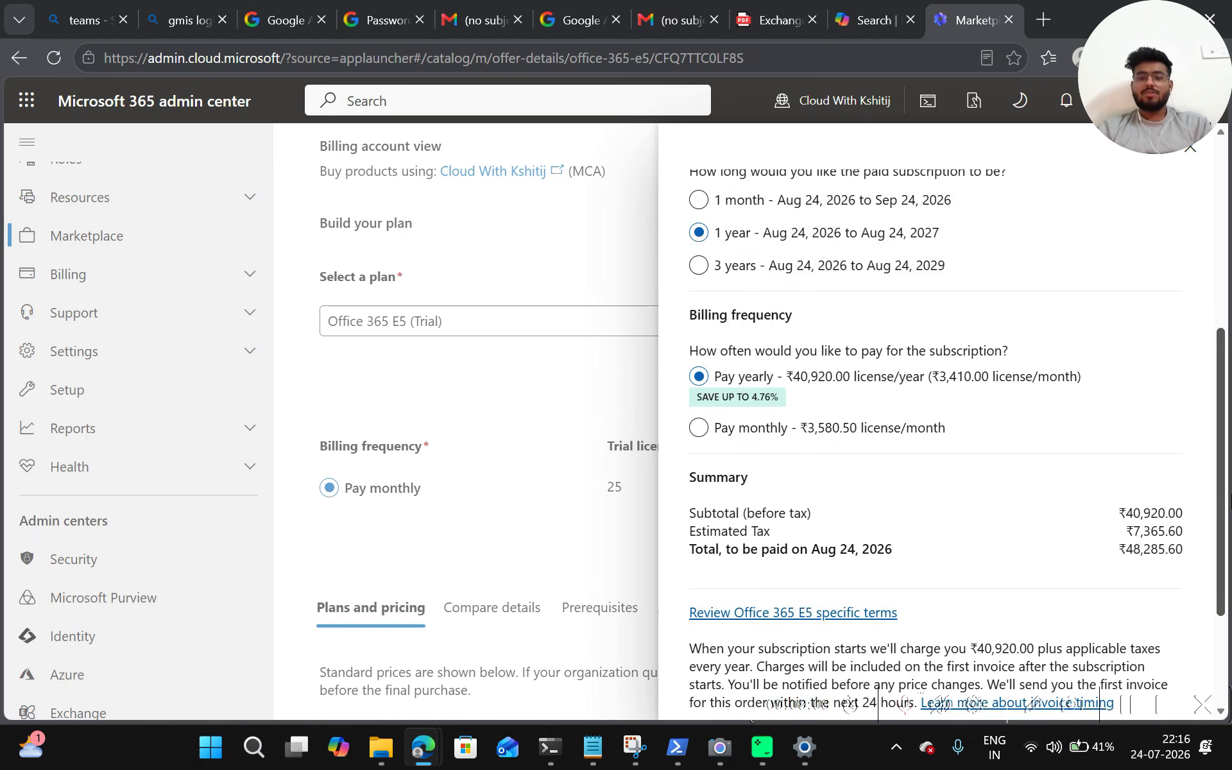
scroll(767, 641, down, 1)
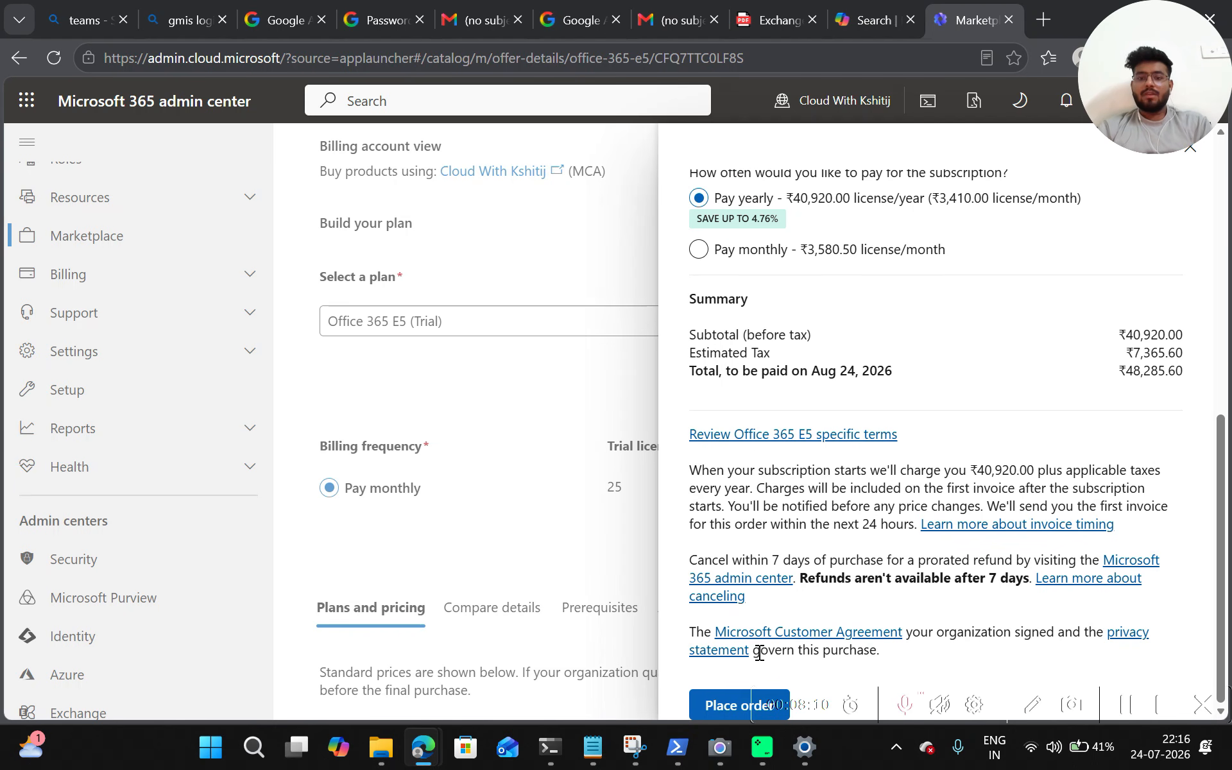
double_click(1151, 370)
drag(897, 375, 801, 379)
drag(1203, 374, 1071, 369)
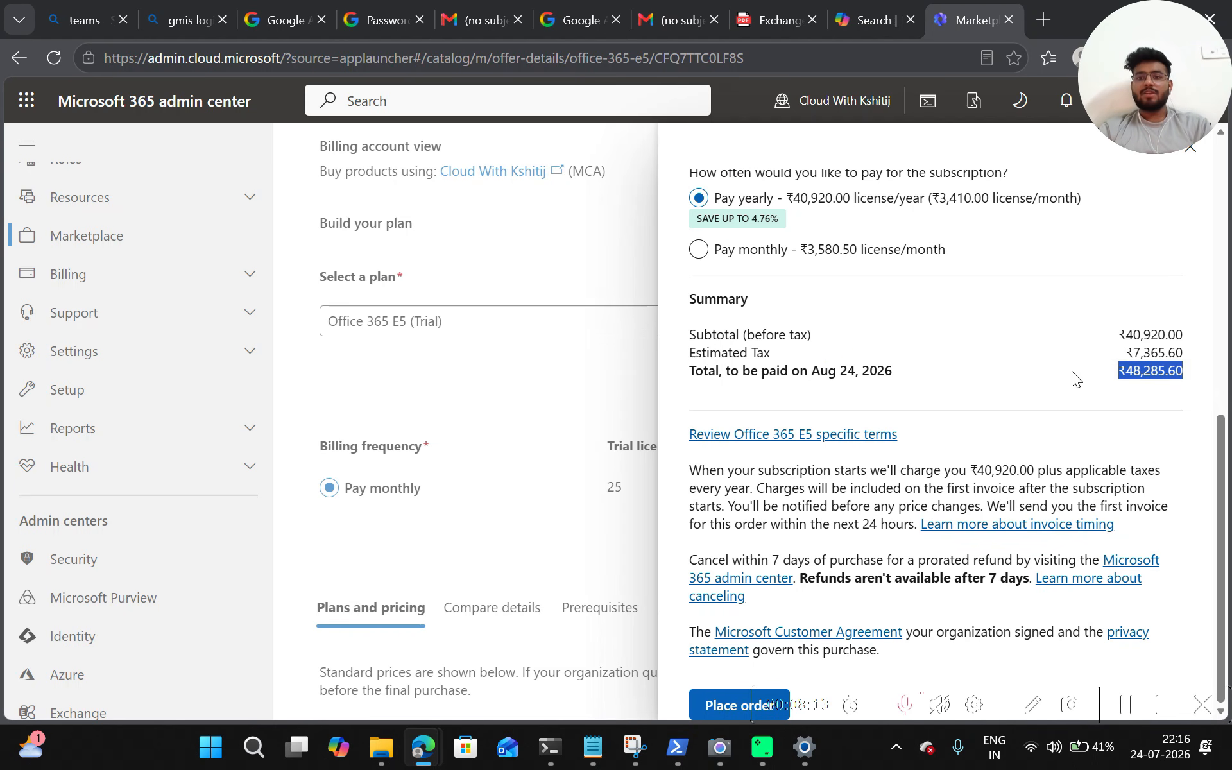
mouse_move(1224, 502)
mouse_down()
mouse_move(1222, 284)
mouse_move(1230, 499)
mouse_up()
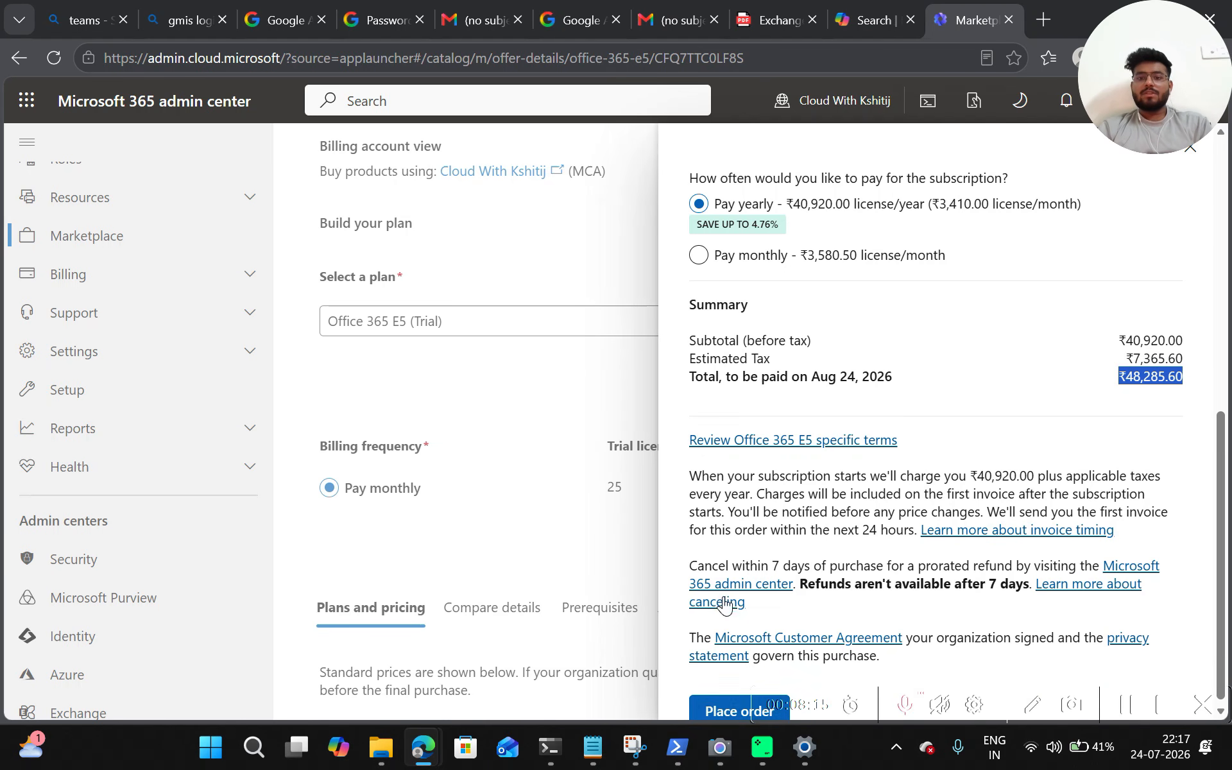
click(721, 710)
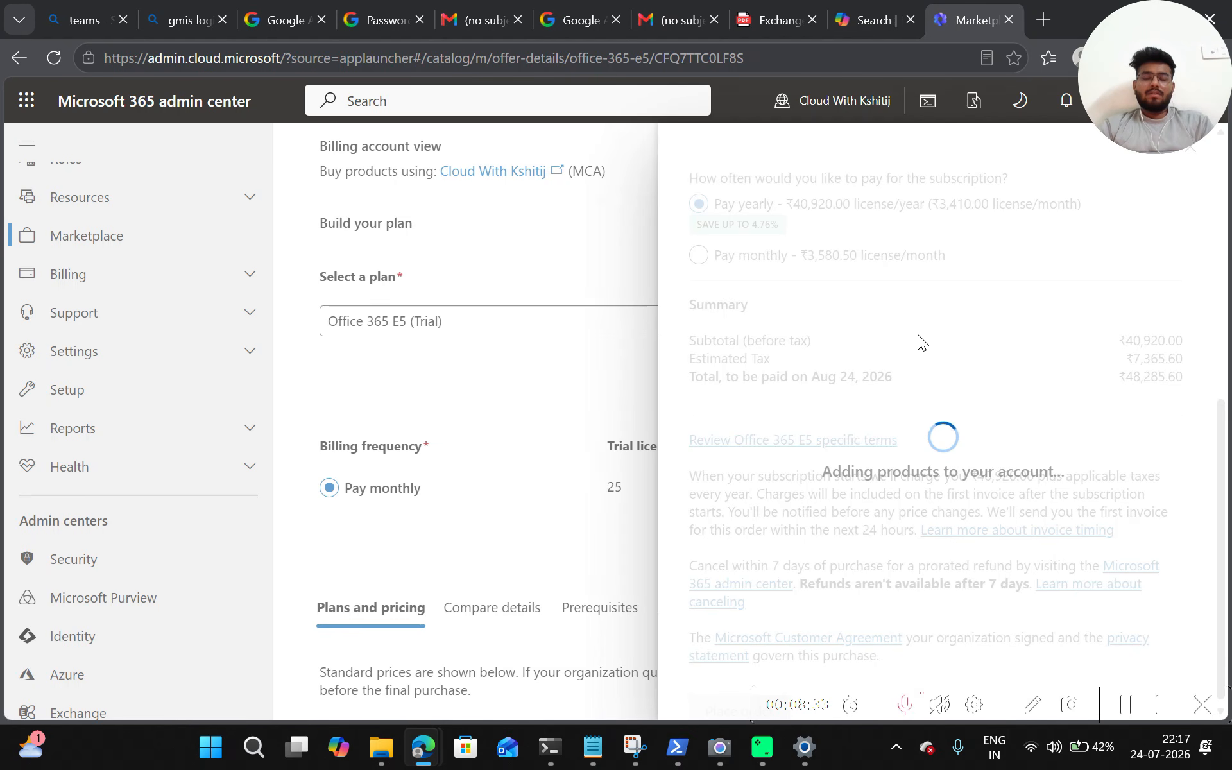
Mark the valid credentials prerequisite in the migration guide PDF, then return to the order confirmation.
click(779, 20)
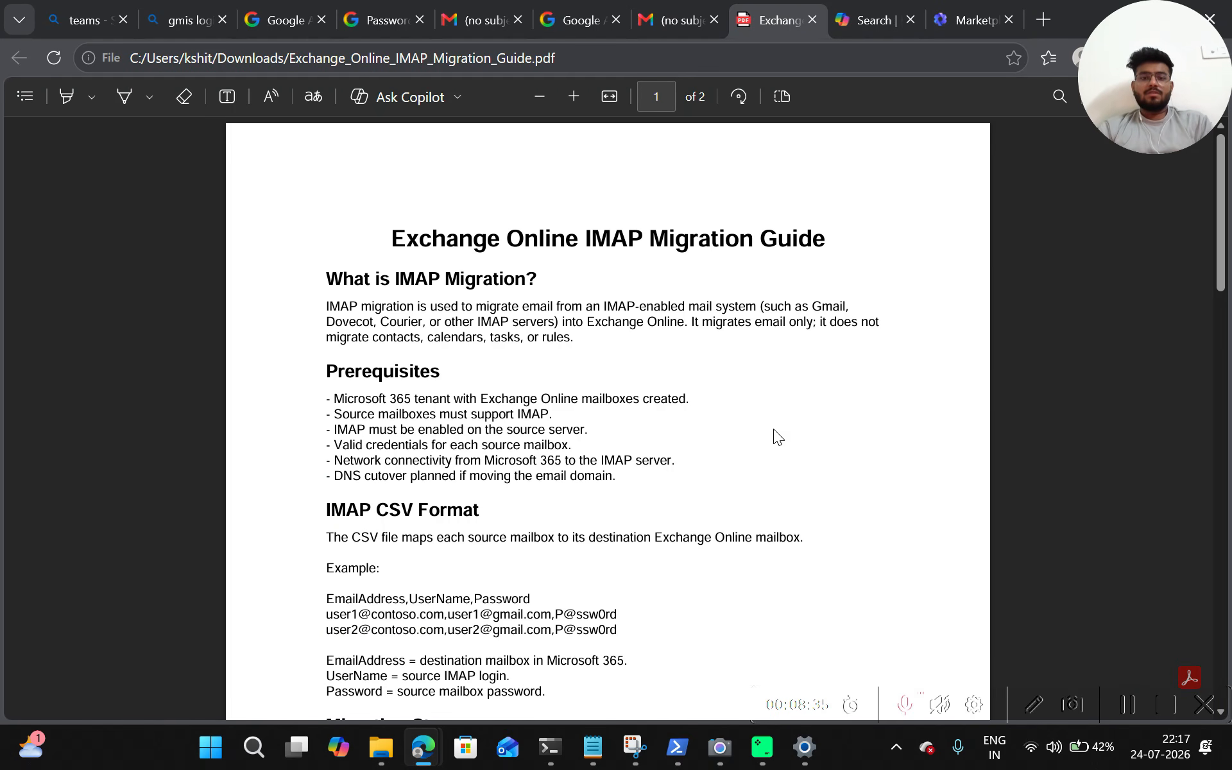
scroll(1095, 311, down, 3)
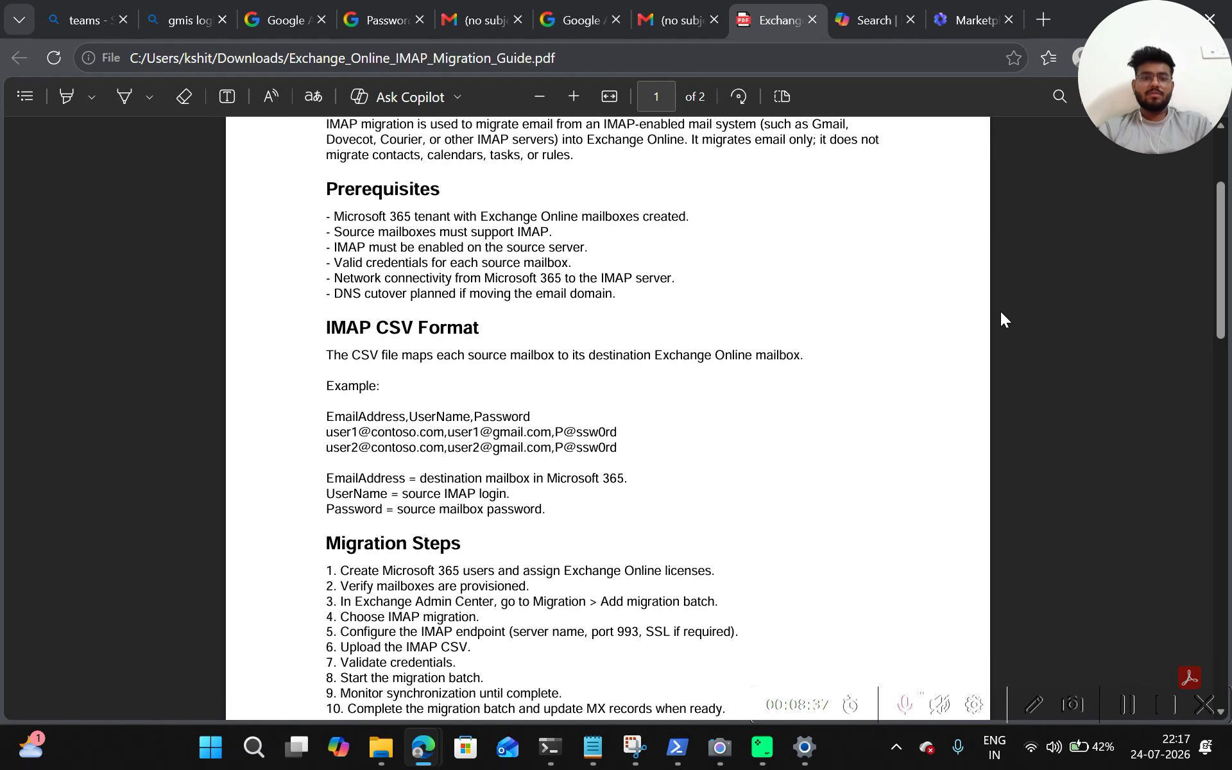
drag(347, 263, 582, 270)
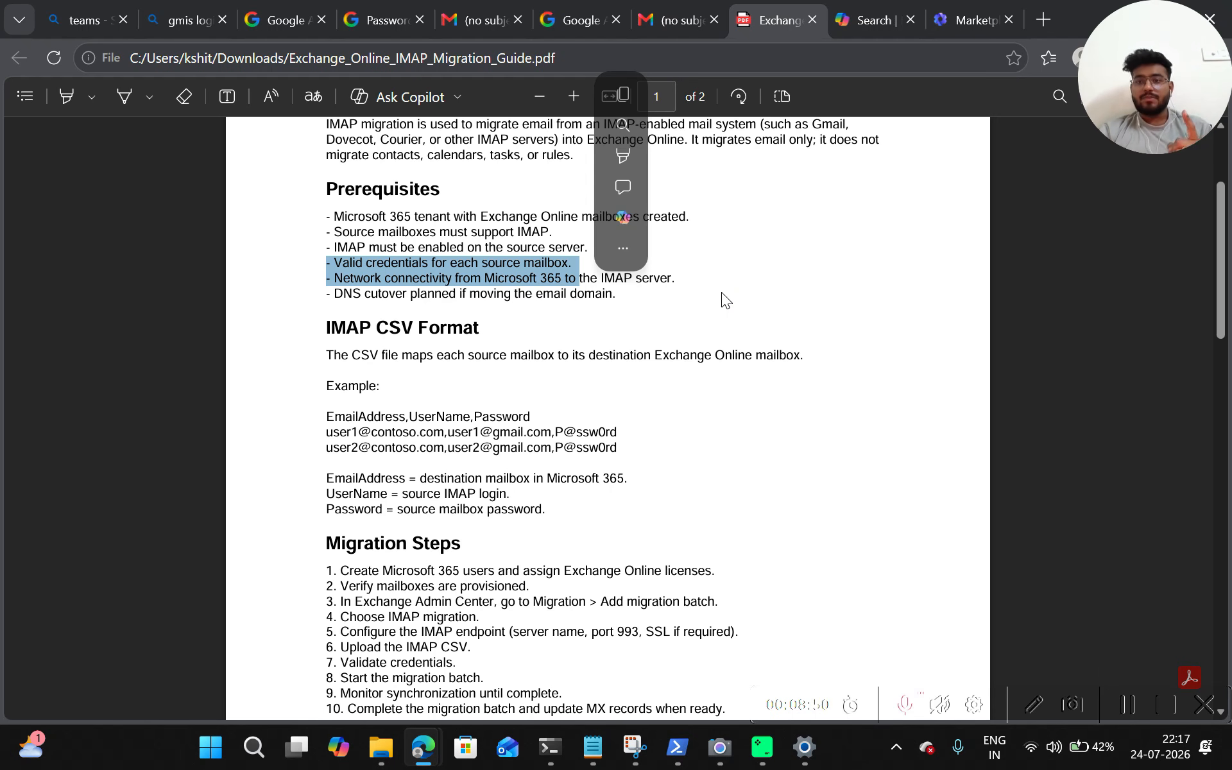
click(961, 26)
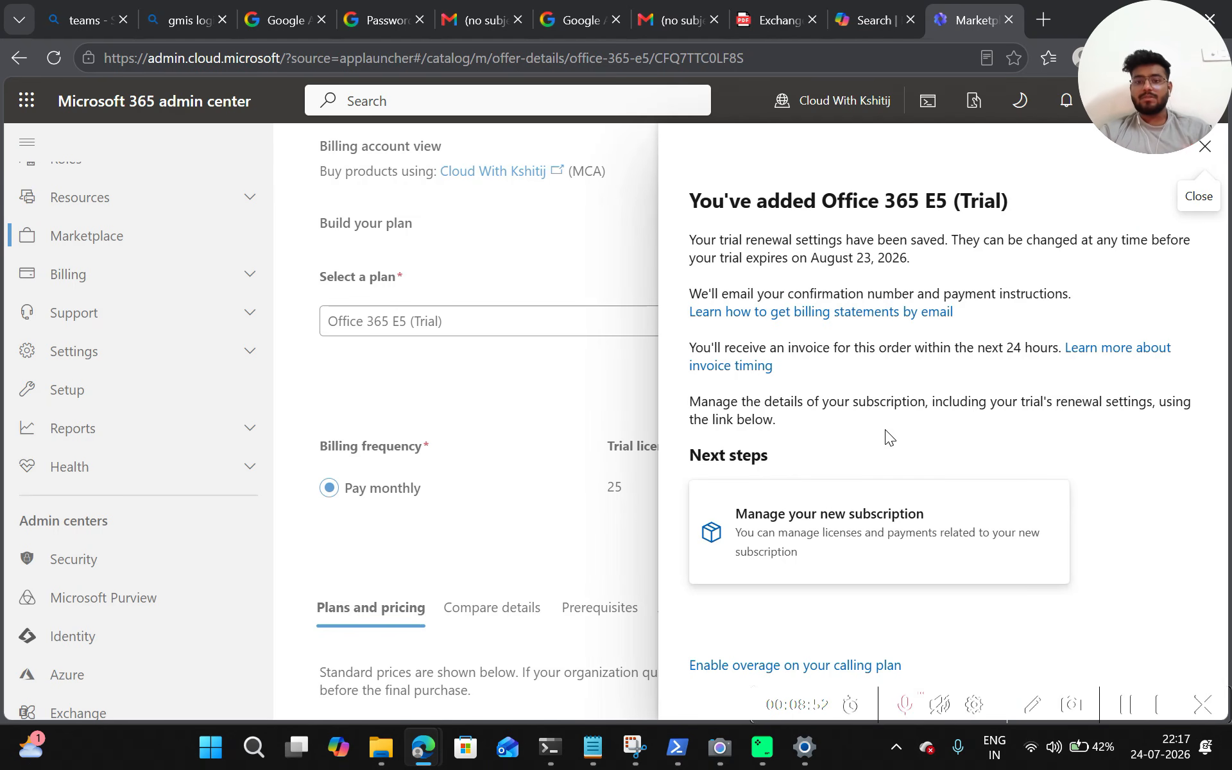
Close the order confirmation and open Office 365 E5 on the Billing > Licenses page.
click(1205, 161)
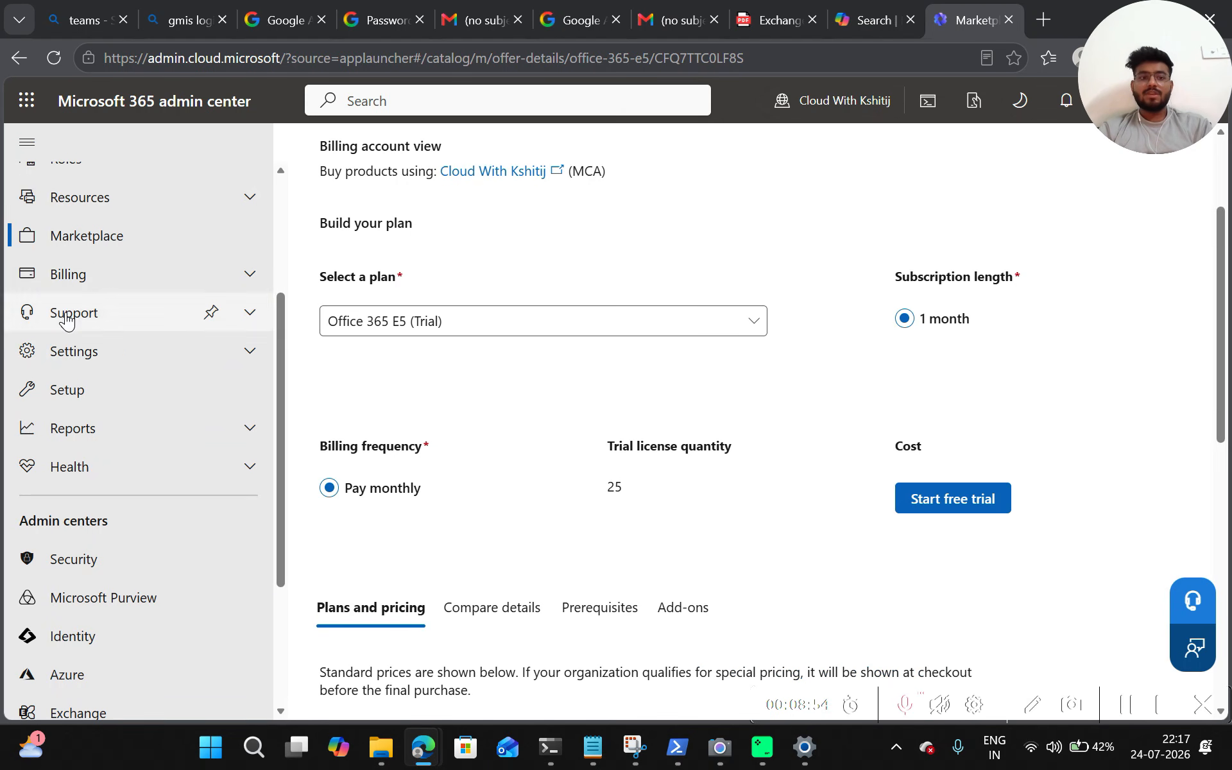
click(89, 366)
click(64, 274)
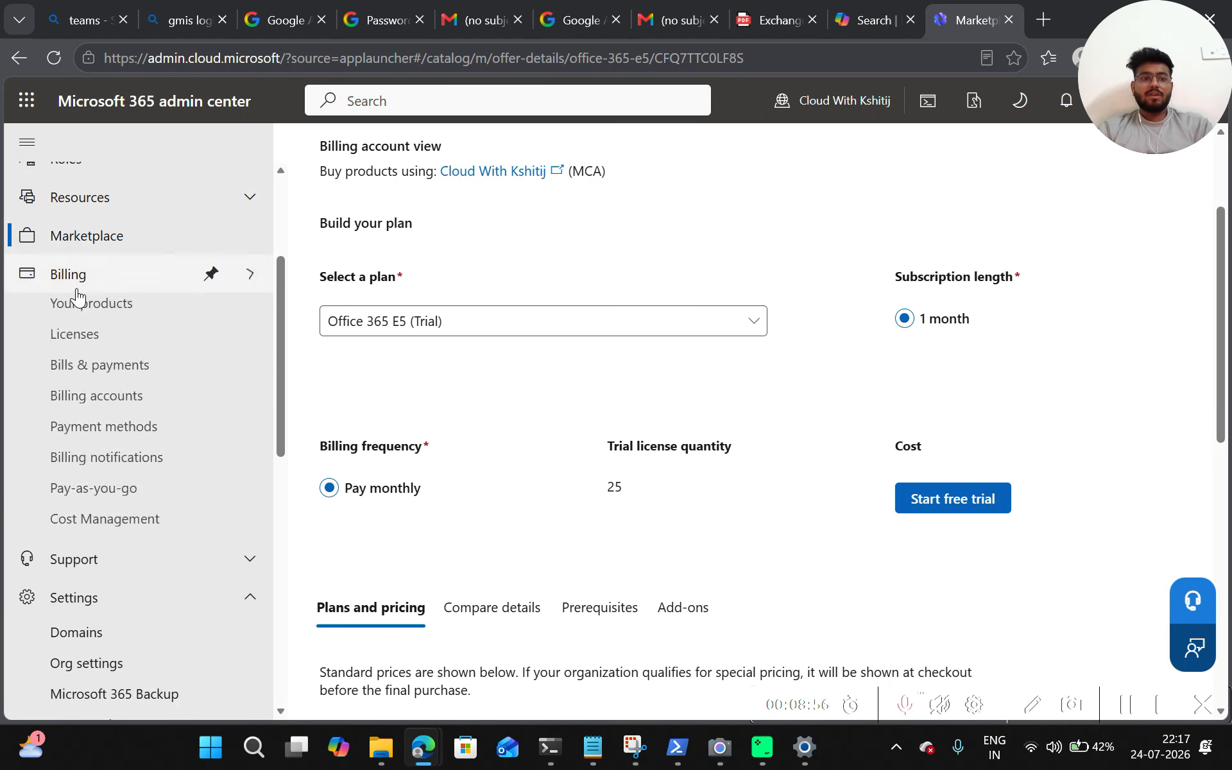
click(97, 340)
scroll(681, 445, down, 1)
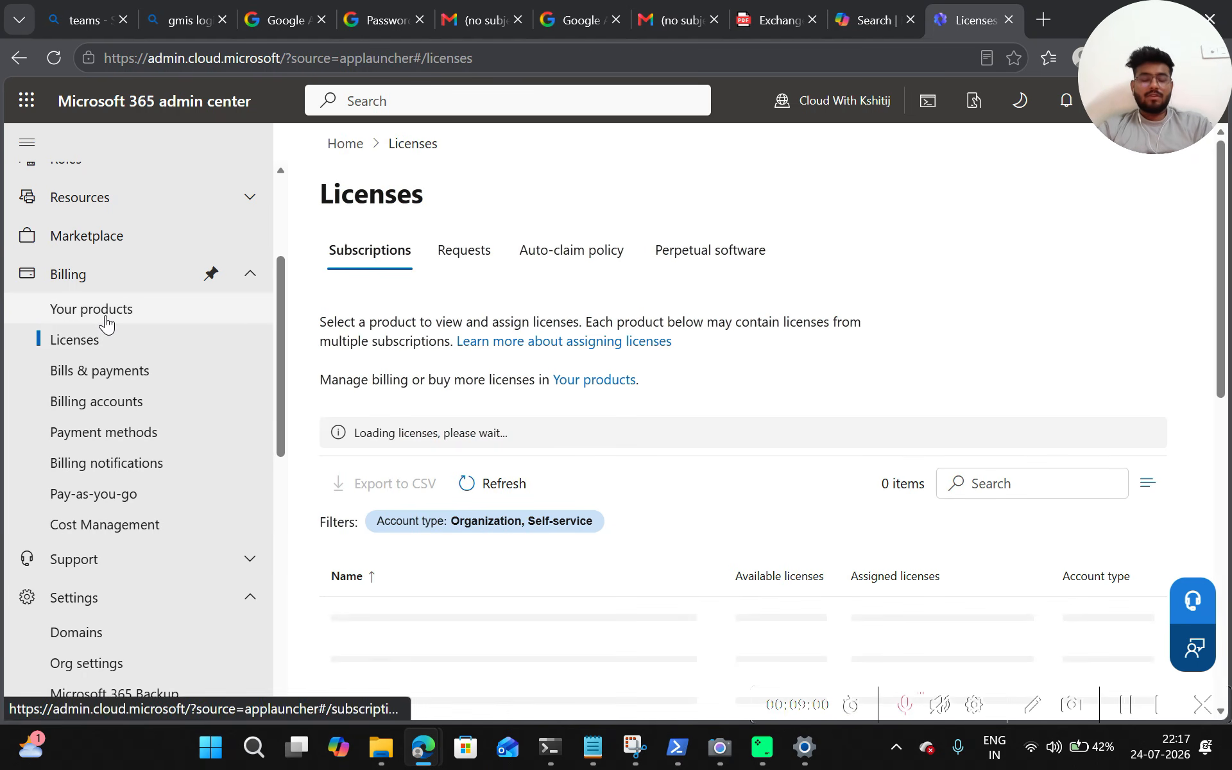
drag(1222, 394, 1231, 479)
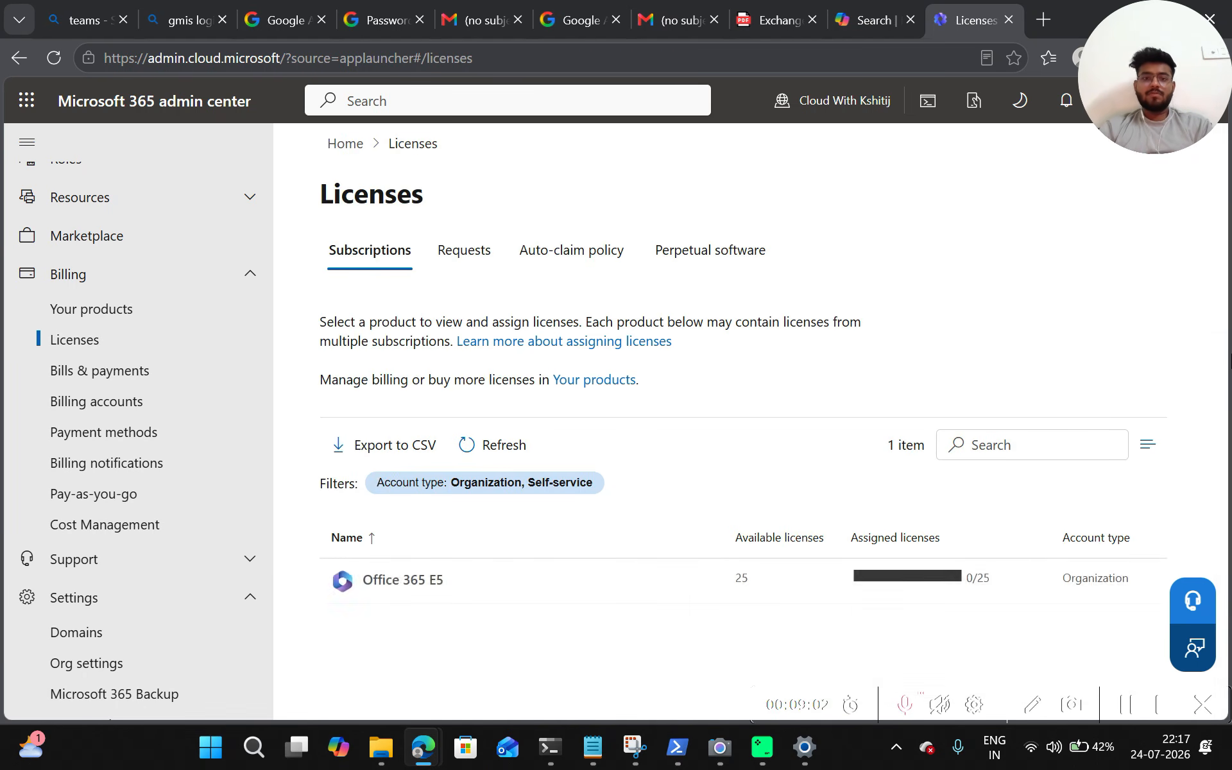
click(432, 594)
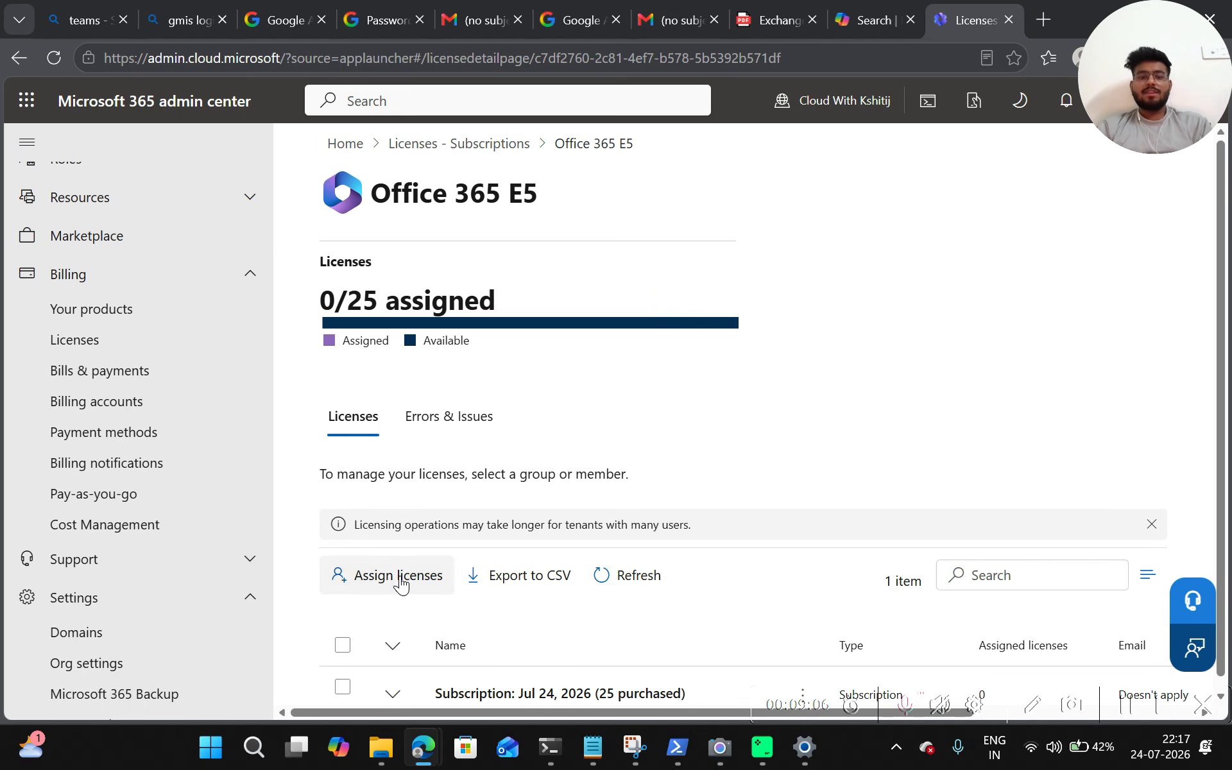
Assign an Office 365 E5 license to the Information user, found by searching 'info'.
click(398, 575)
click(814, 336)
text(info)
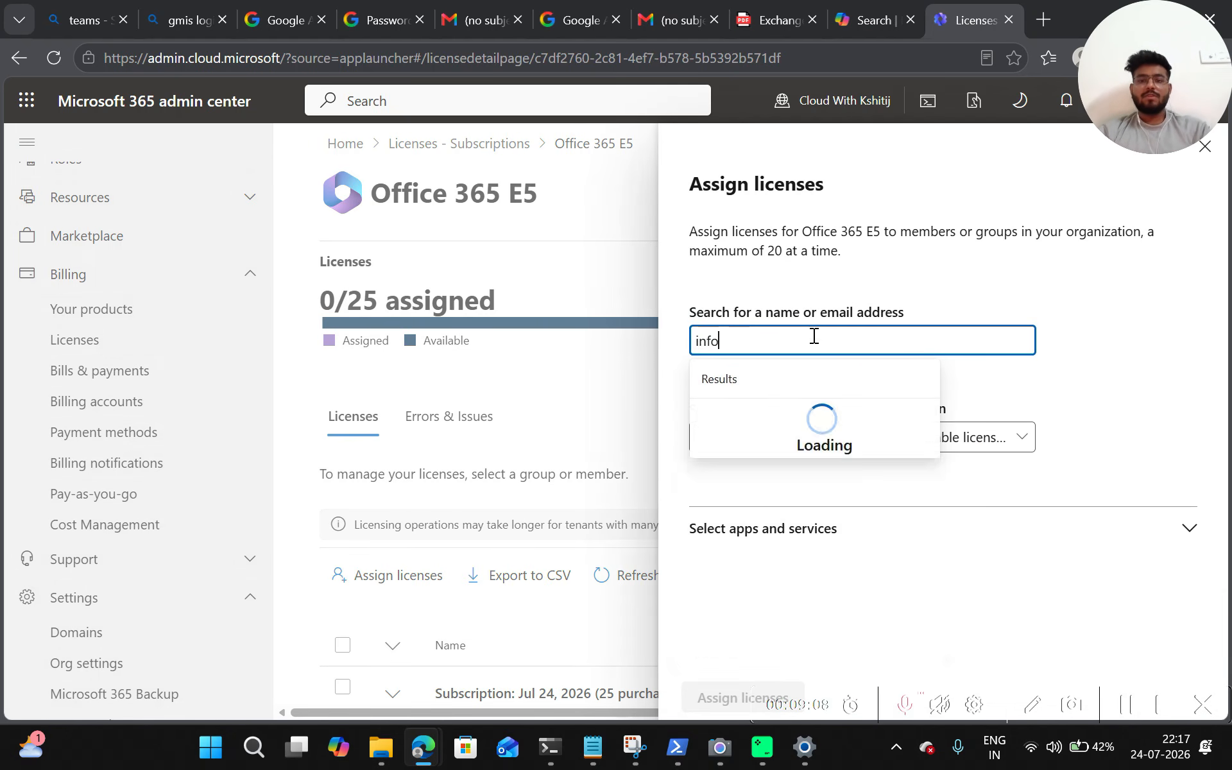
click(814, 417)
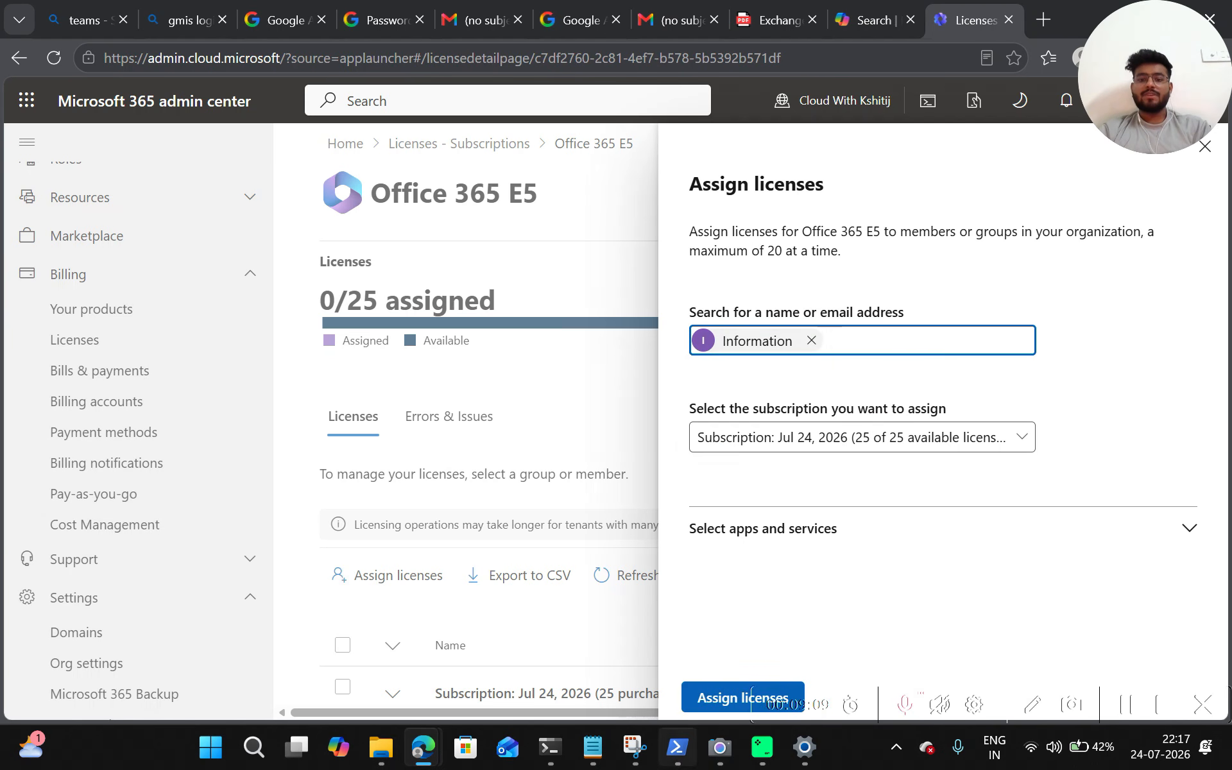
click(744, 698)
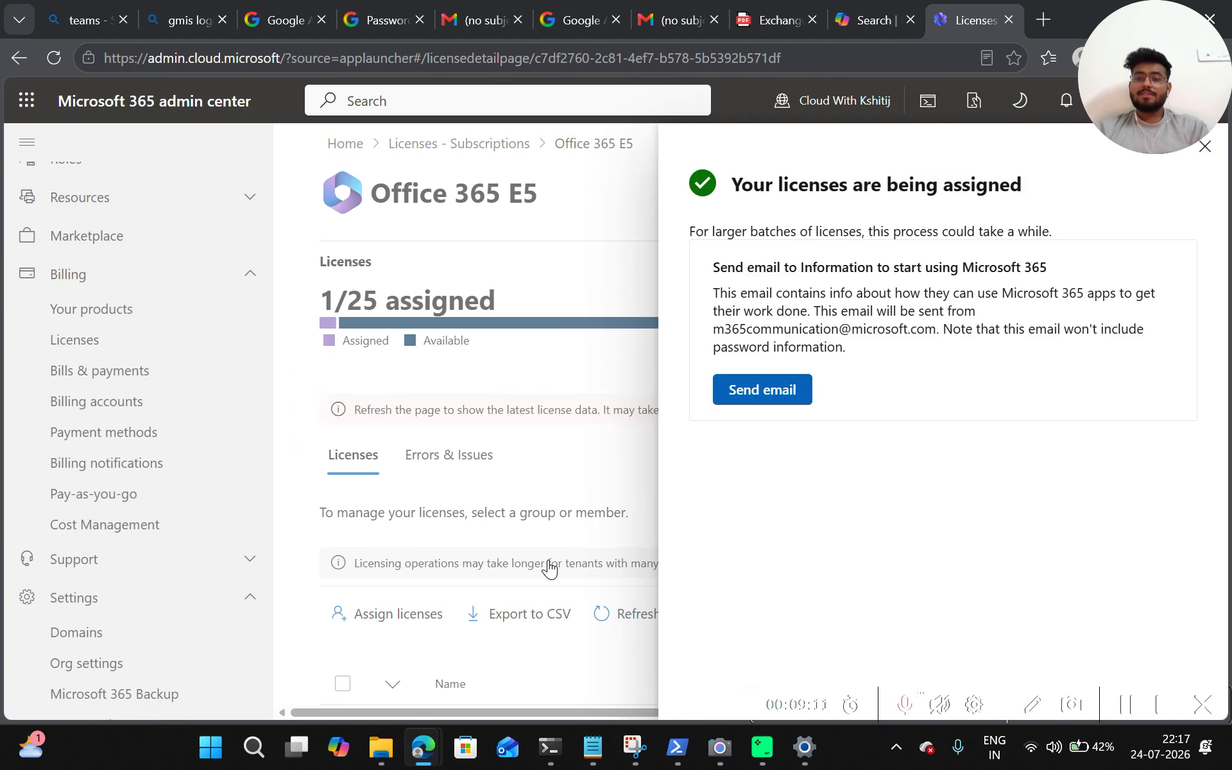
click(1205, 146)
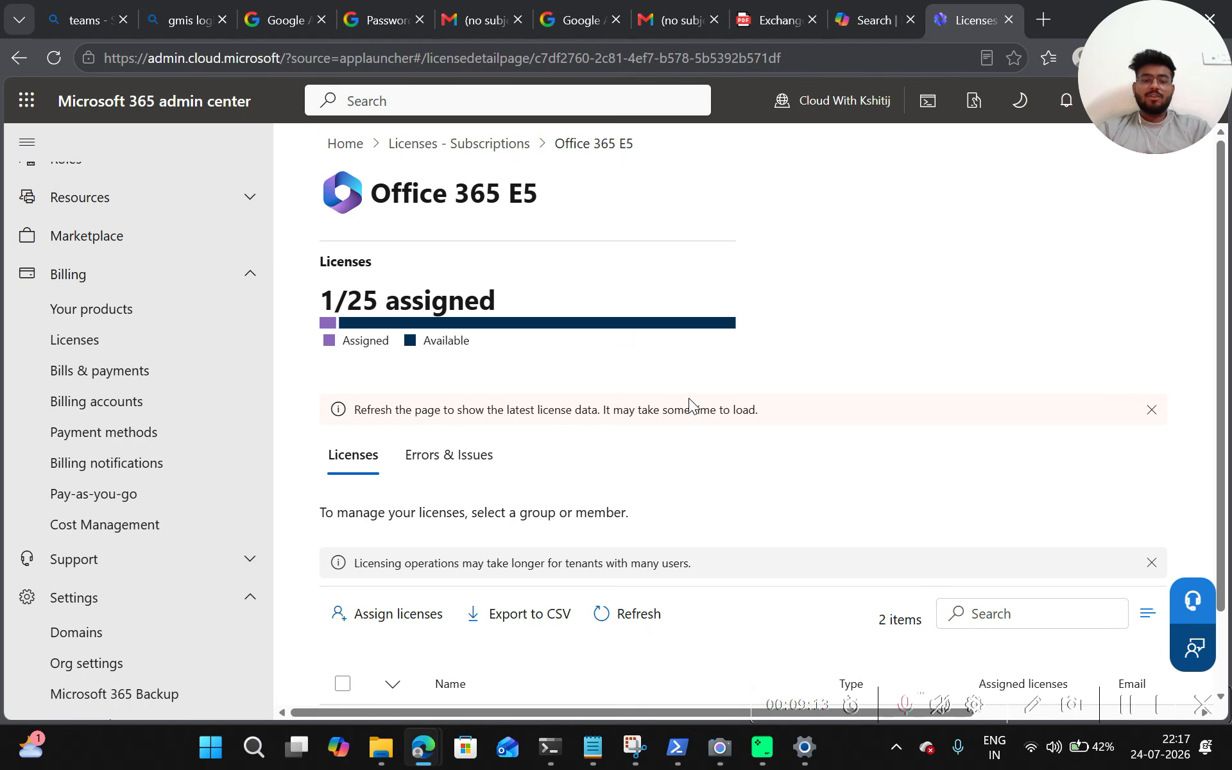
Select the Office 365 E5 subscription and open its subscription settings.
scroll(770, 424, down, 2)
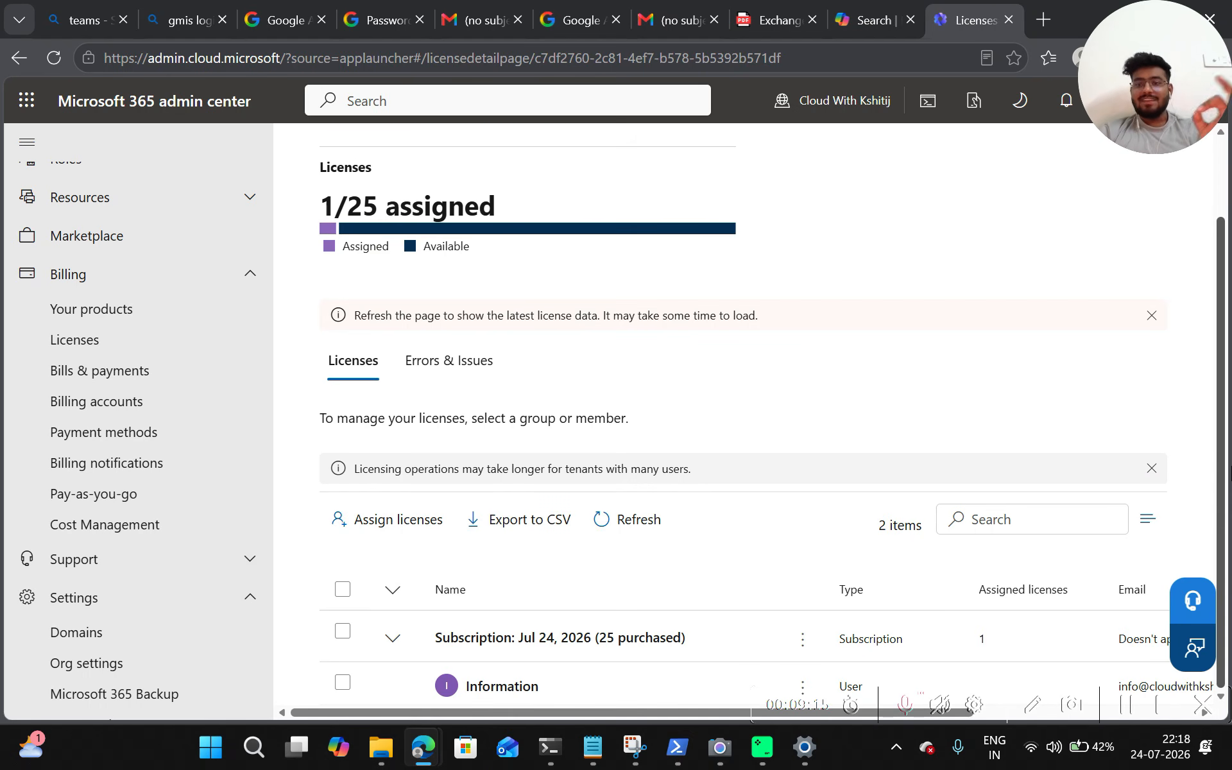
click(507, 632)
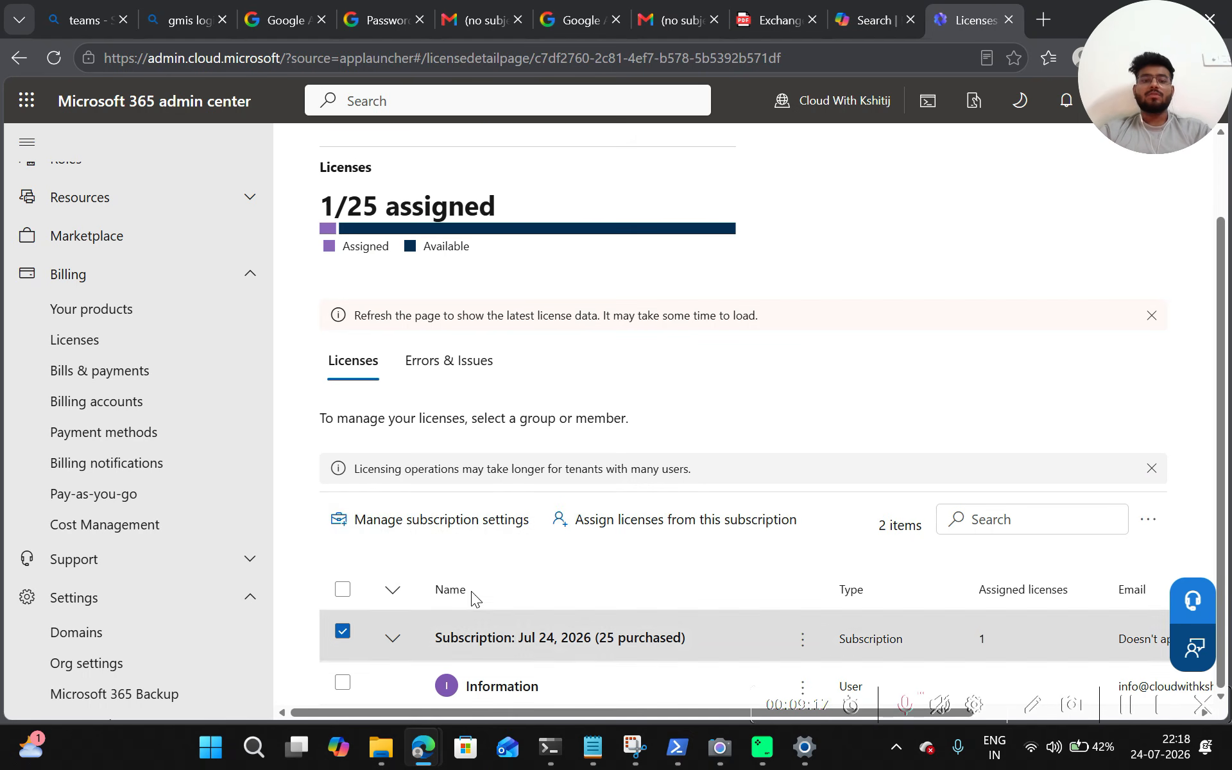
click(400, 523)
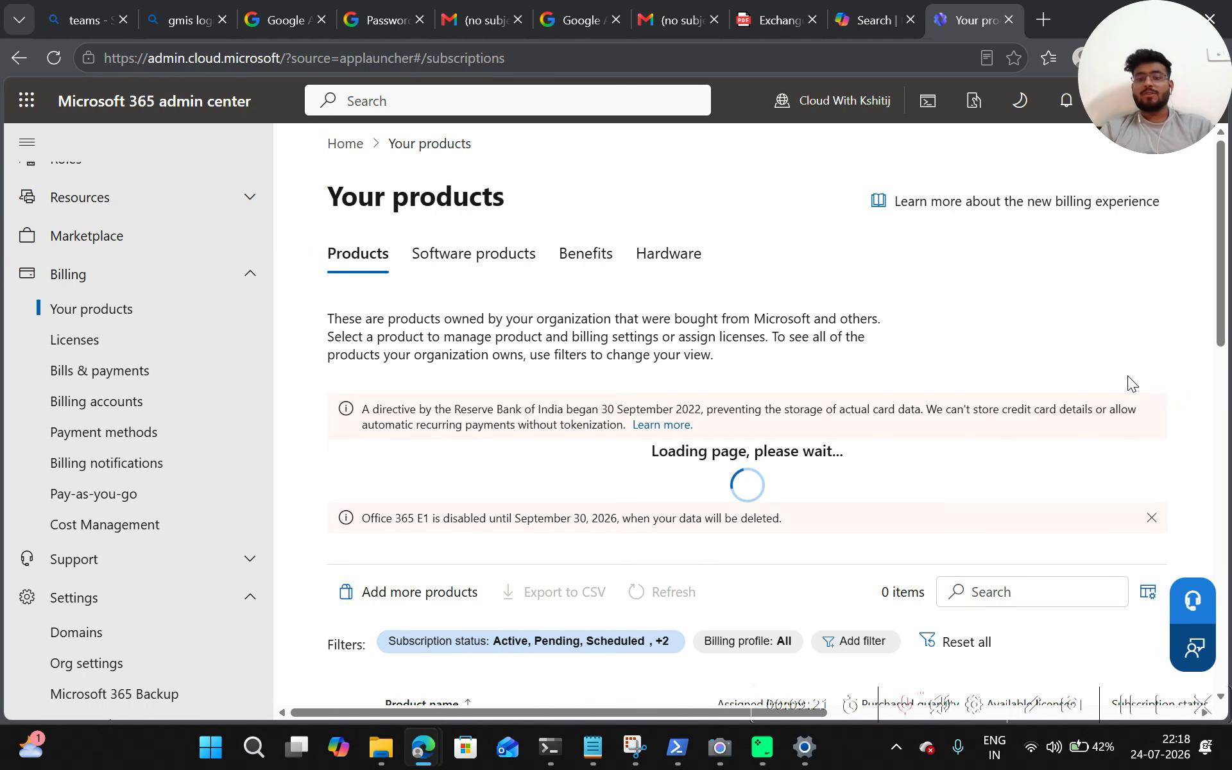
Open the Office 365 E5 row from the Your products table, then switch to the migration guide PDF.
drag(1231, 262, 1231, 386)
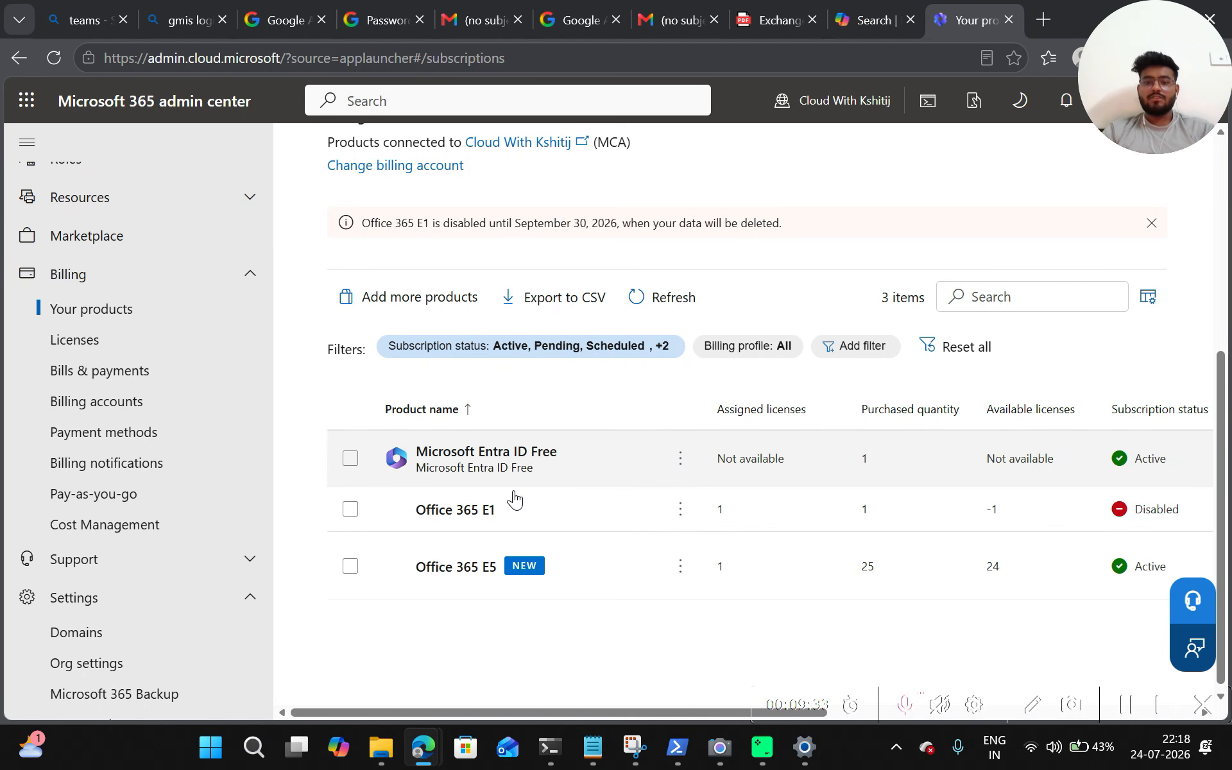
click(469, 573)
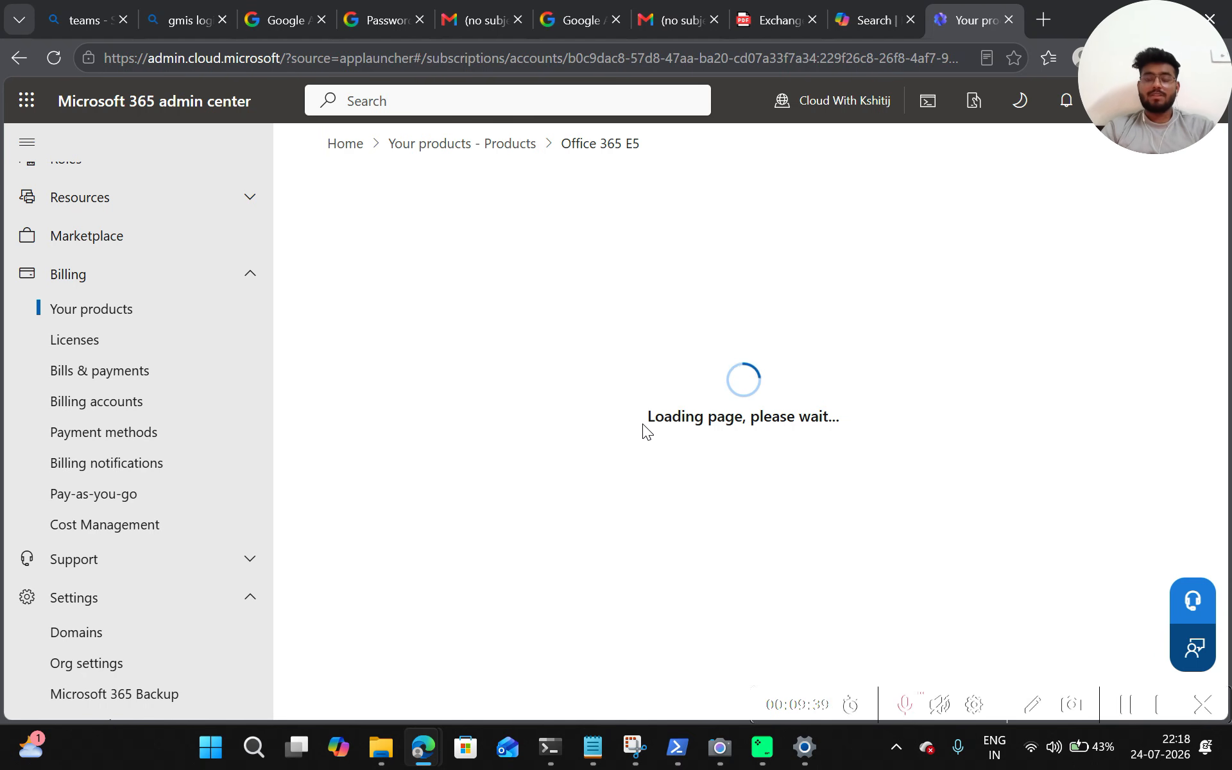
triple_click(770, 416)
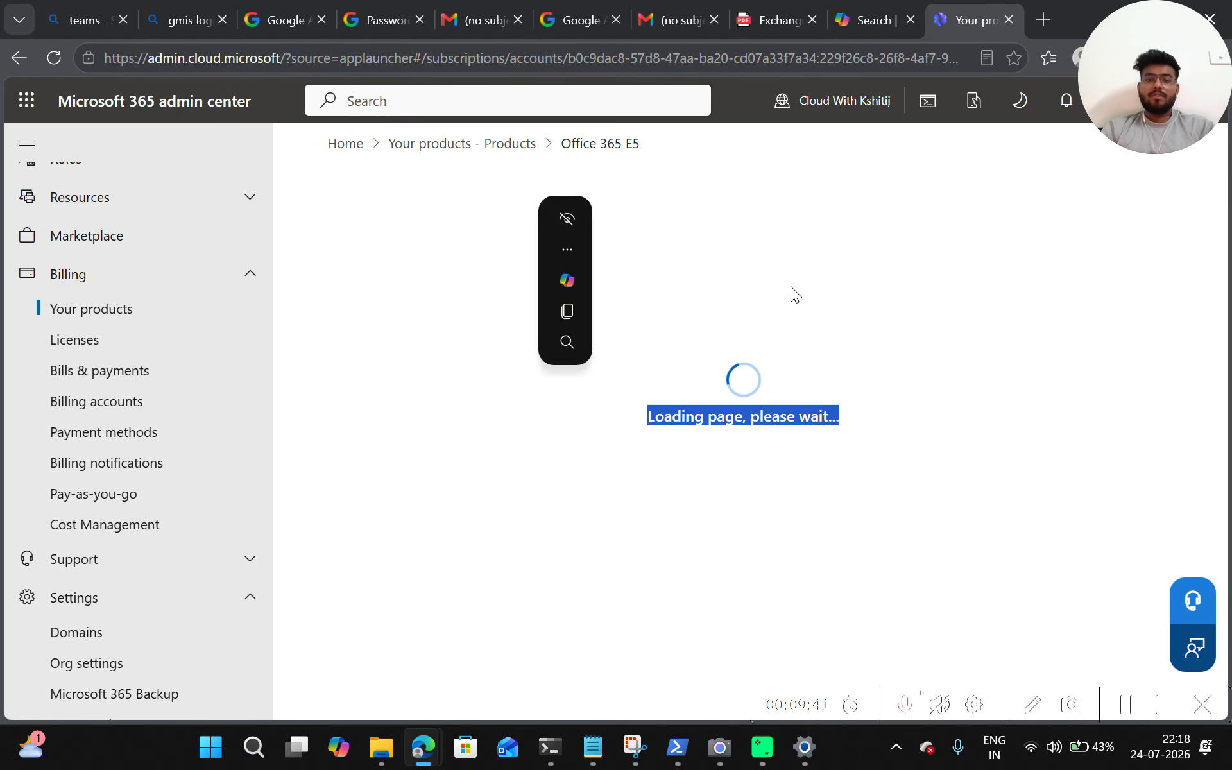
click(774, 19)
Open Exchange_Online_IMAP_Migration_Guide from Downloads, skim it, and close it.
click(522, 350)
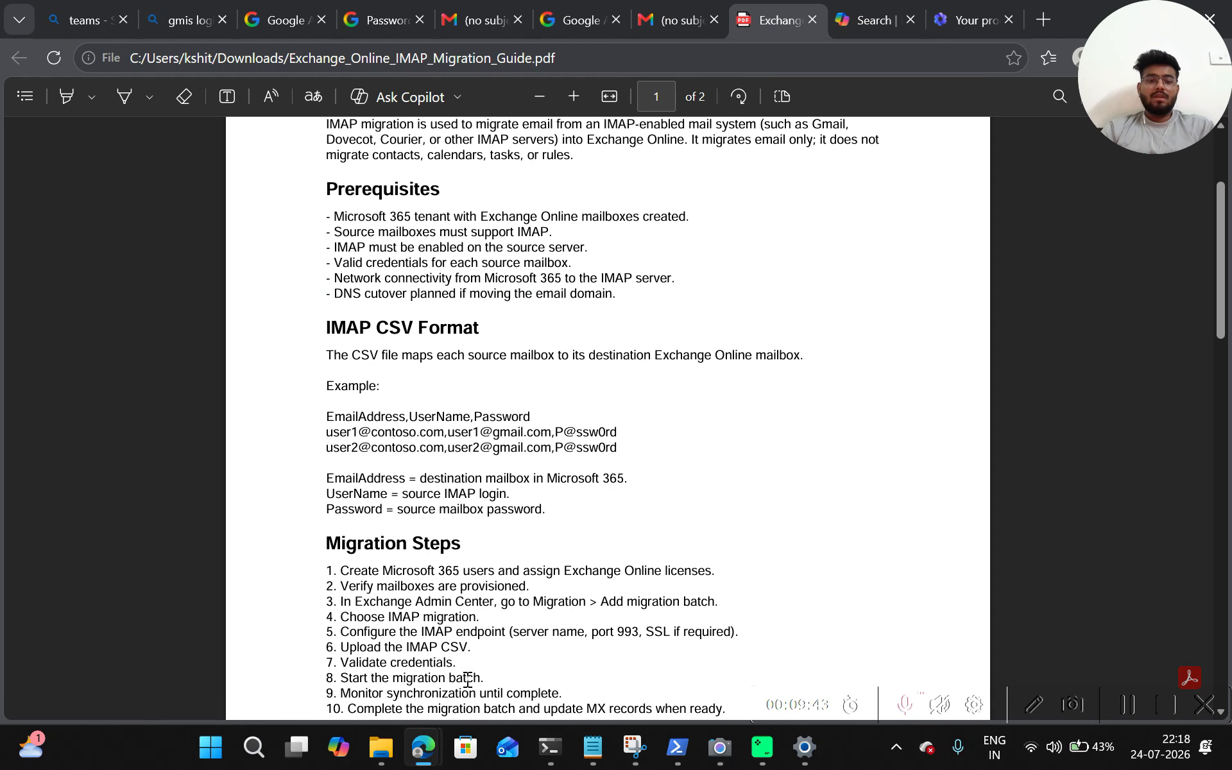
click(382, 746)
mouse_move(421, 757)
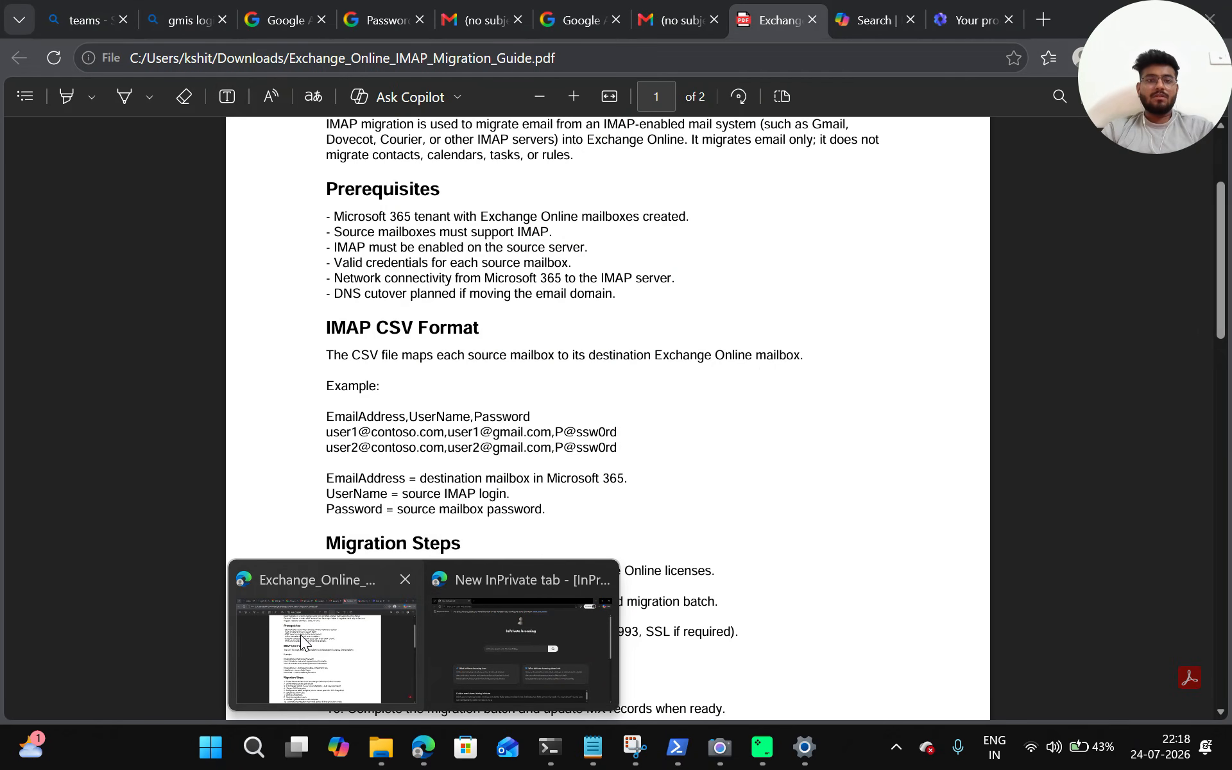
click(300, 634)
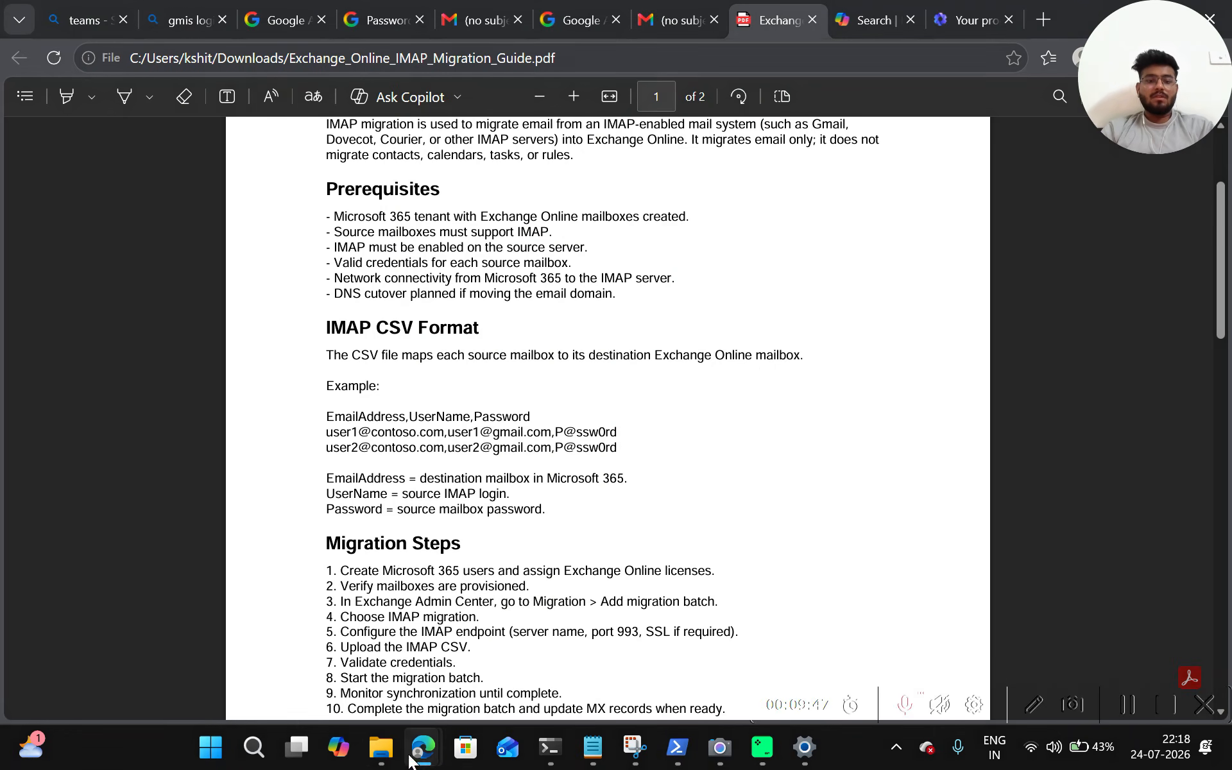
click(382, 746)
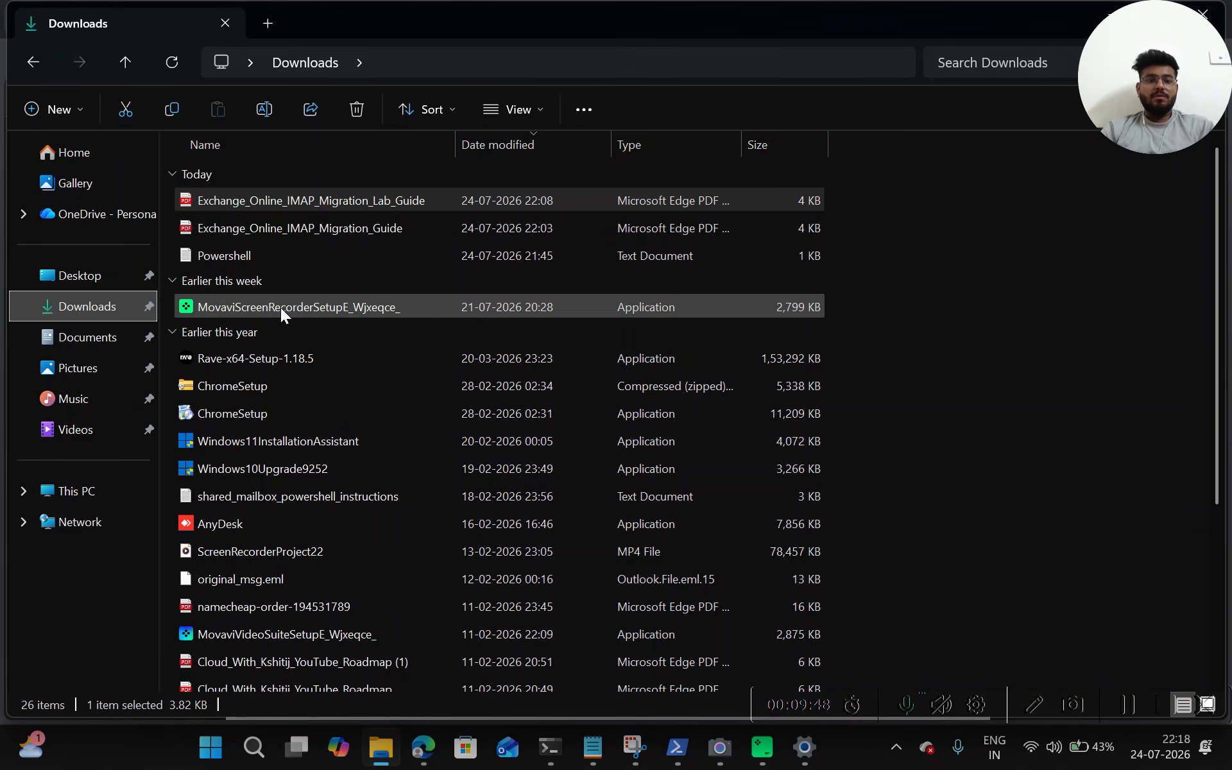
double_click(293, 224)
scroll(668, 391, down, 2)
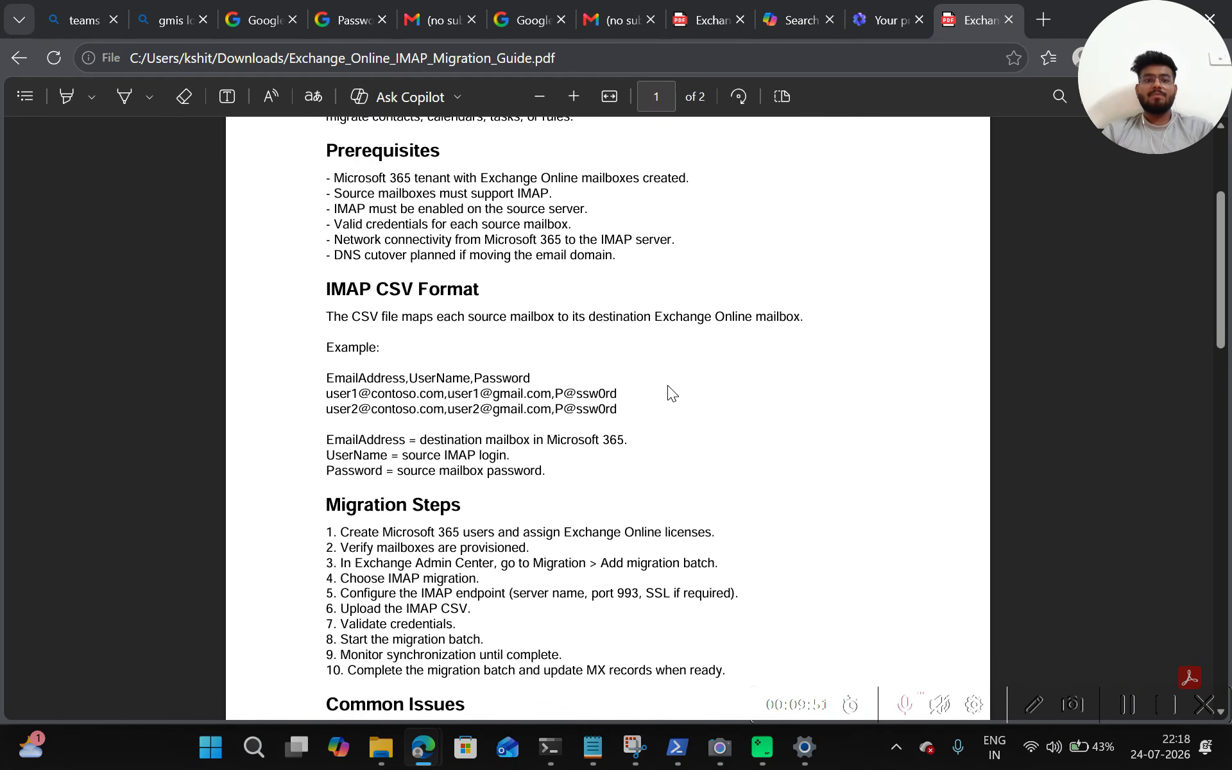
scroll(629, 392, down, 3)
scroll(628, 392, up, 6)
click(1009, 20)
Open Exchange_Online_IMAP_Migration_Lab_Guide from Downloads and scroll to Steps 2 through 8.
click(381, 746)
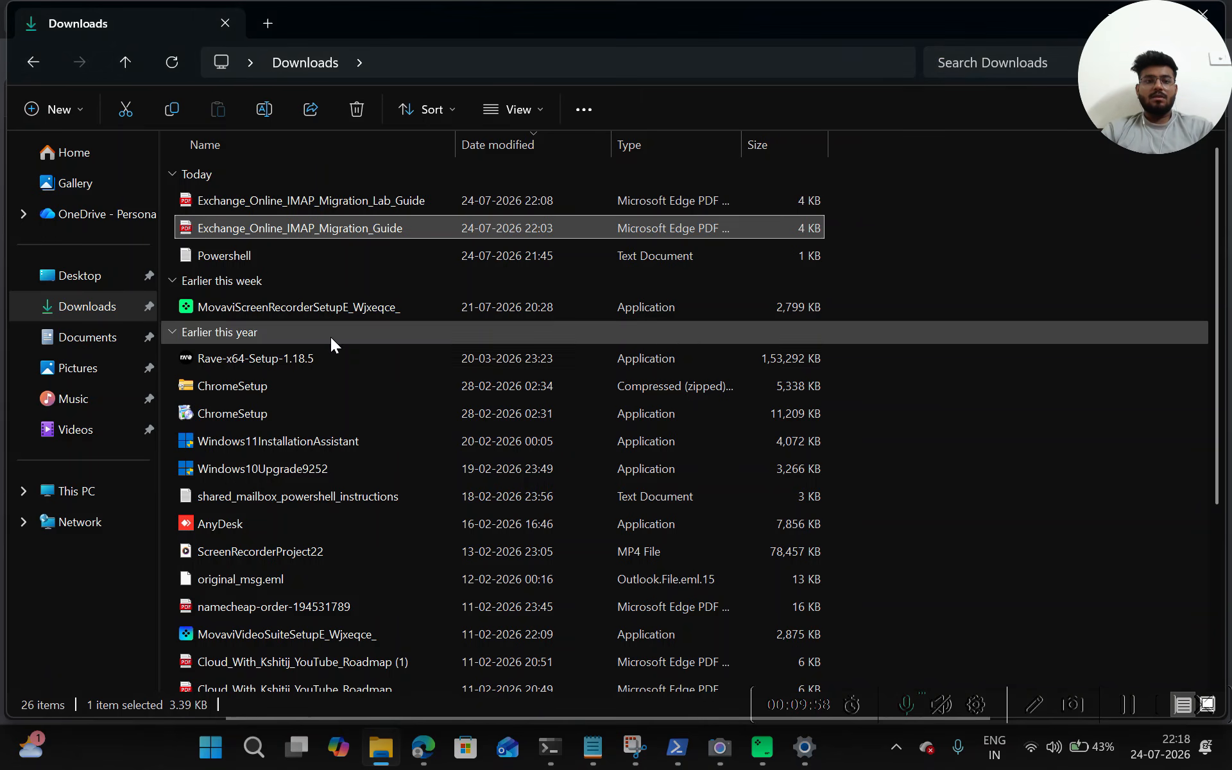
double_click(306, 202)
scroll(512, 428, down, 2)
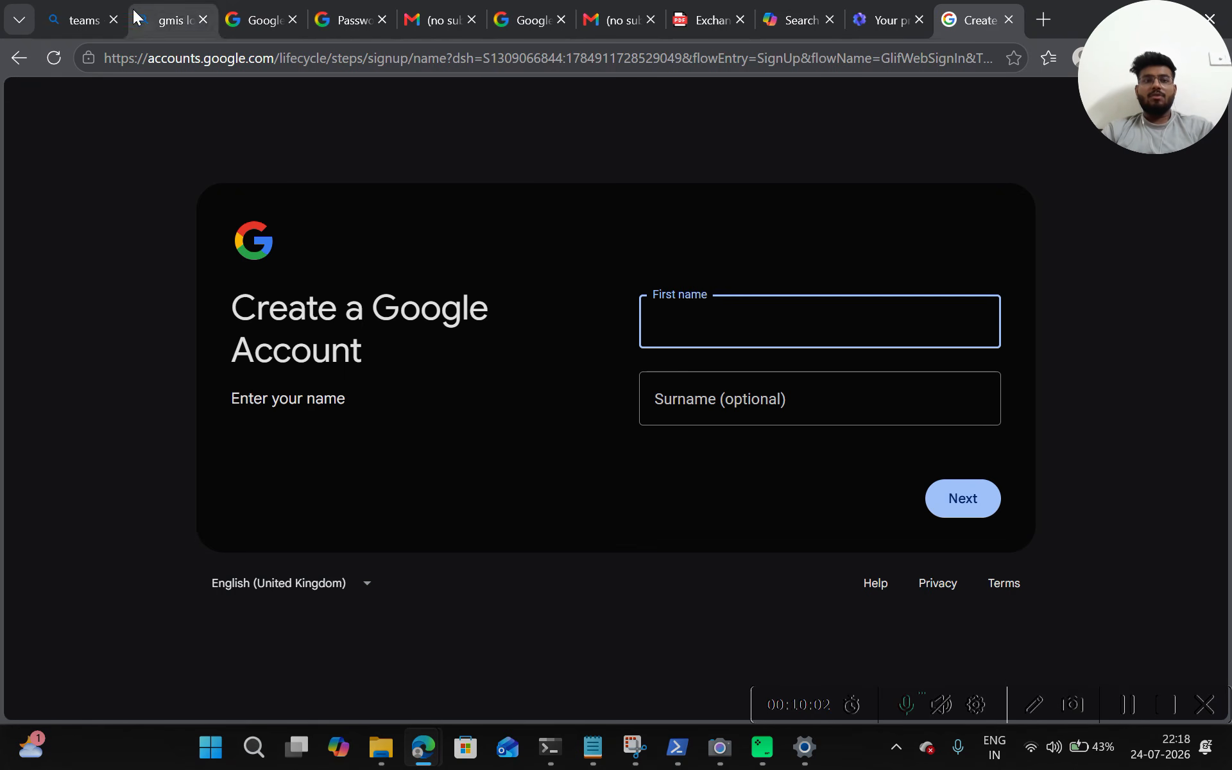
click(20, 58)
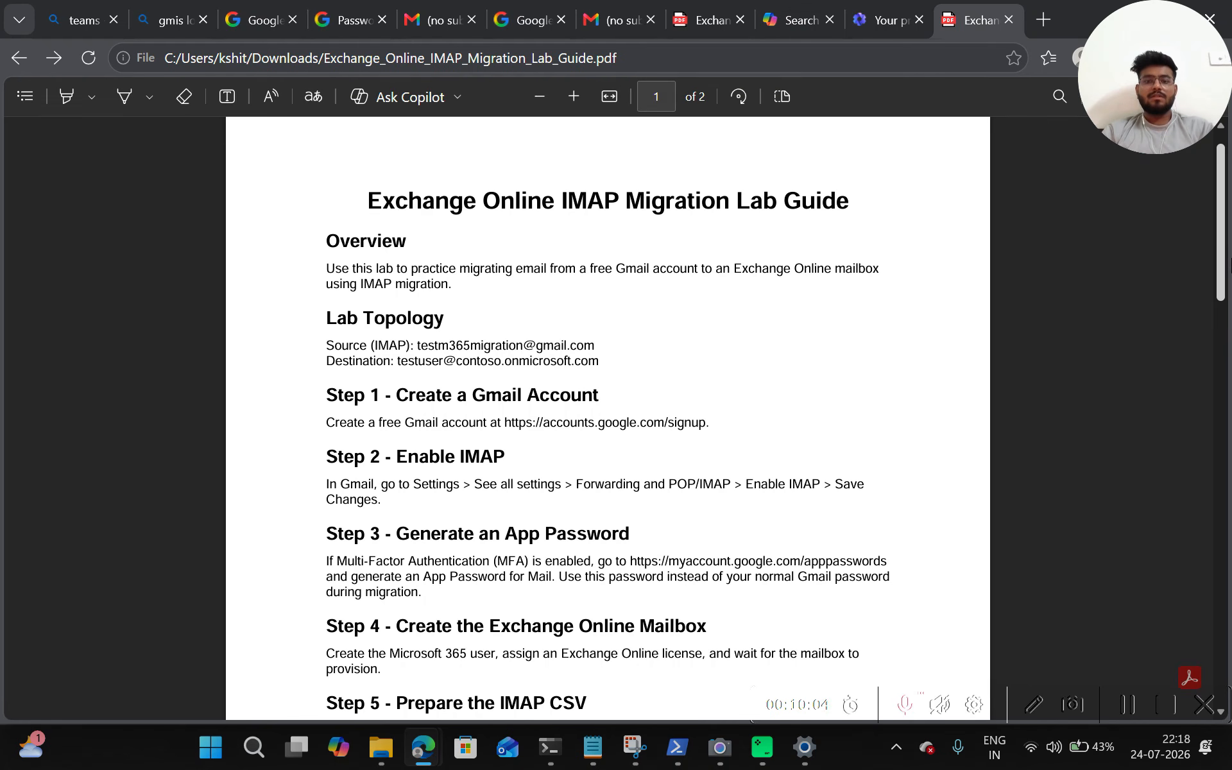
drag(1228, 263, 1228, 352)
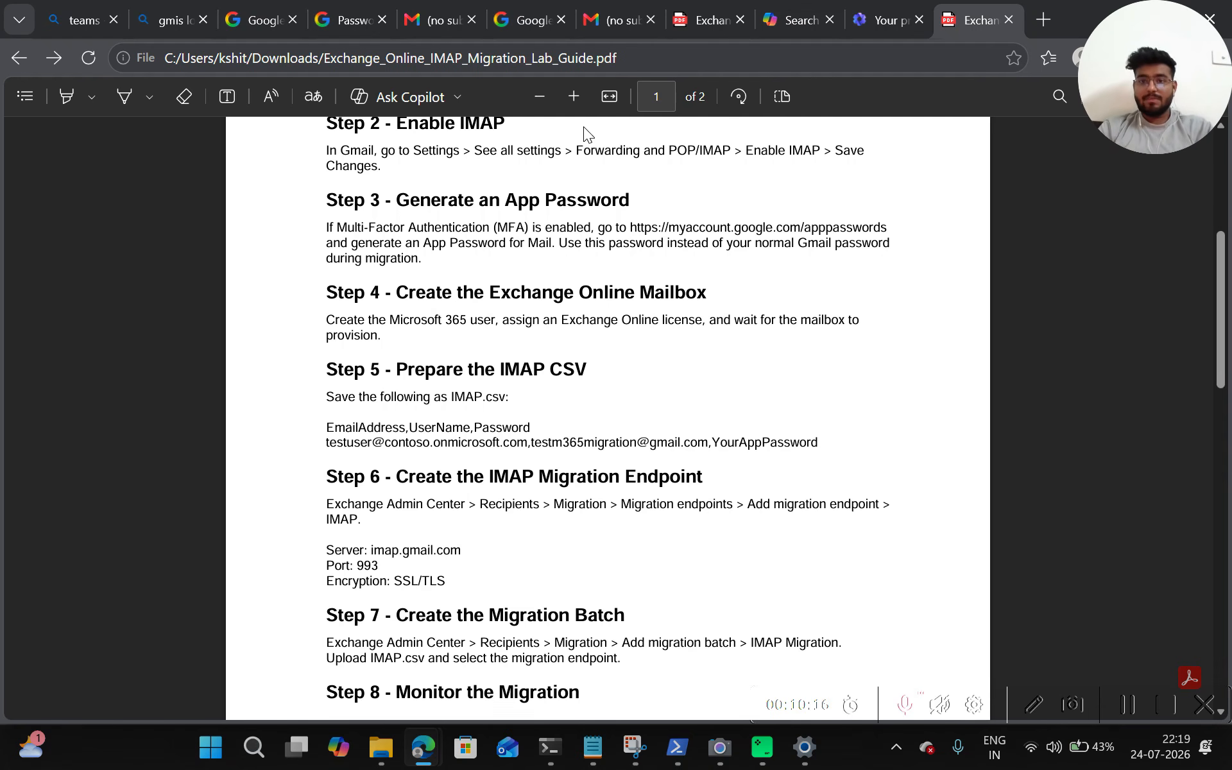
click(871, 30)
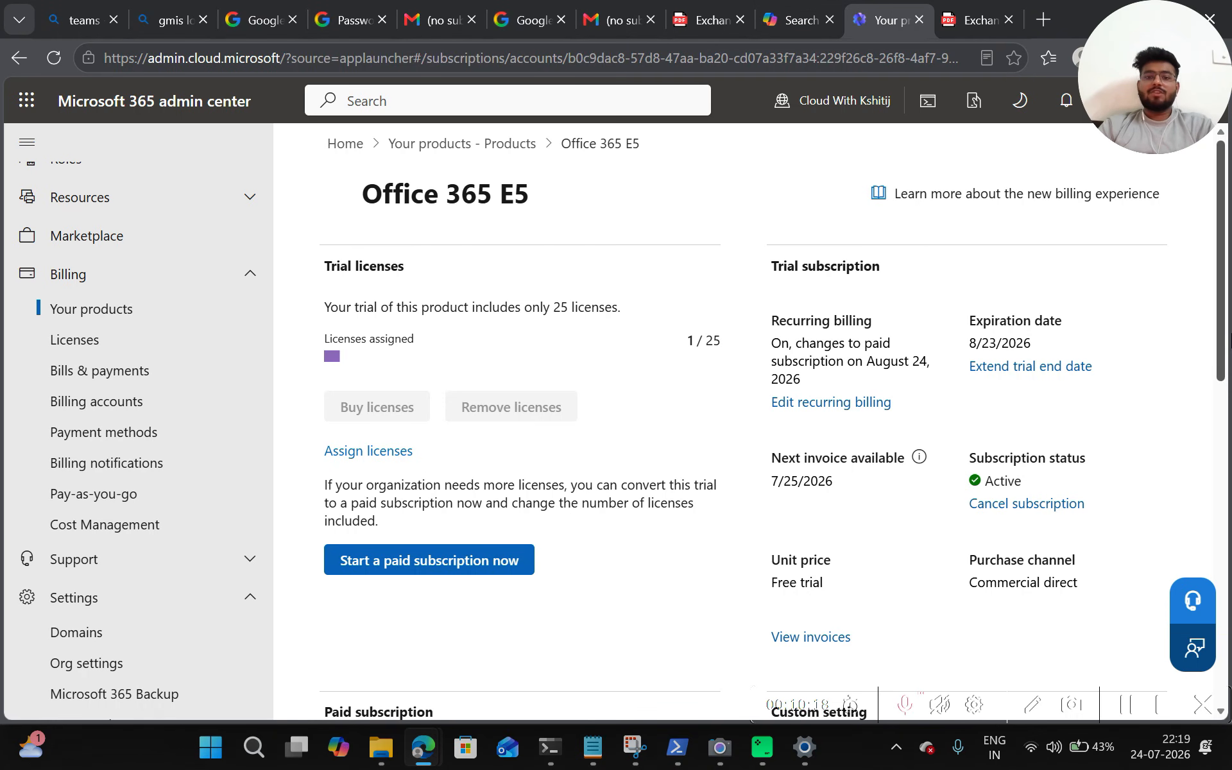
Set the Office 365 E5 trial's recurring billing to Cancel on expiration, confirm, and reload the page.
scroll(982, 403, down, 2)
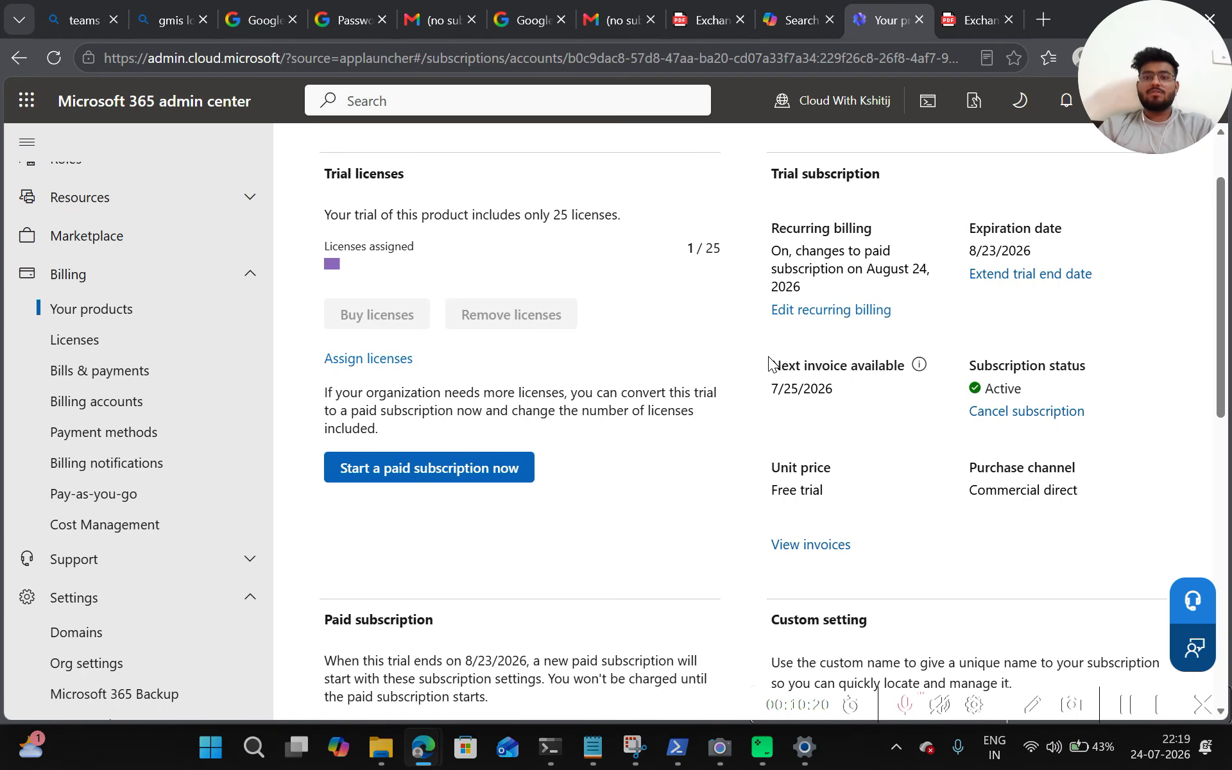
click(886, 312)
click(661, 373)
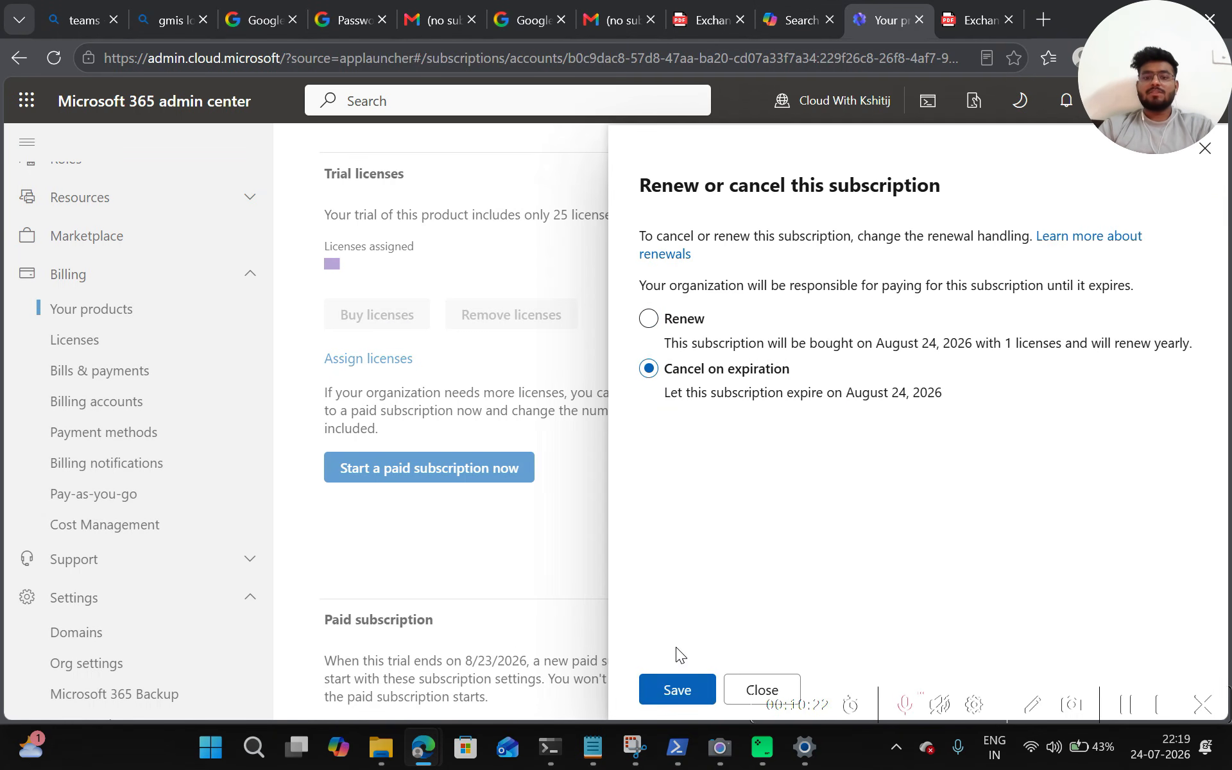
click(681, 701)
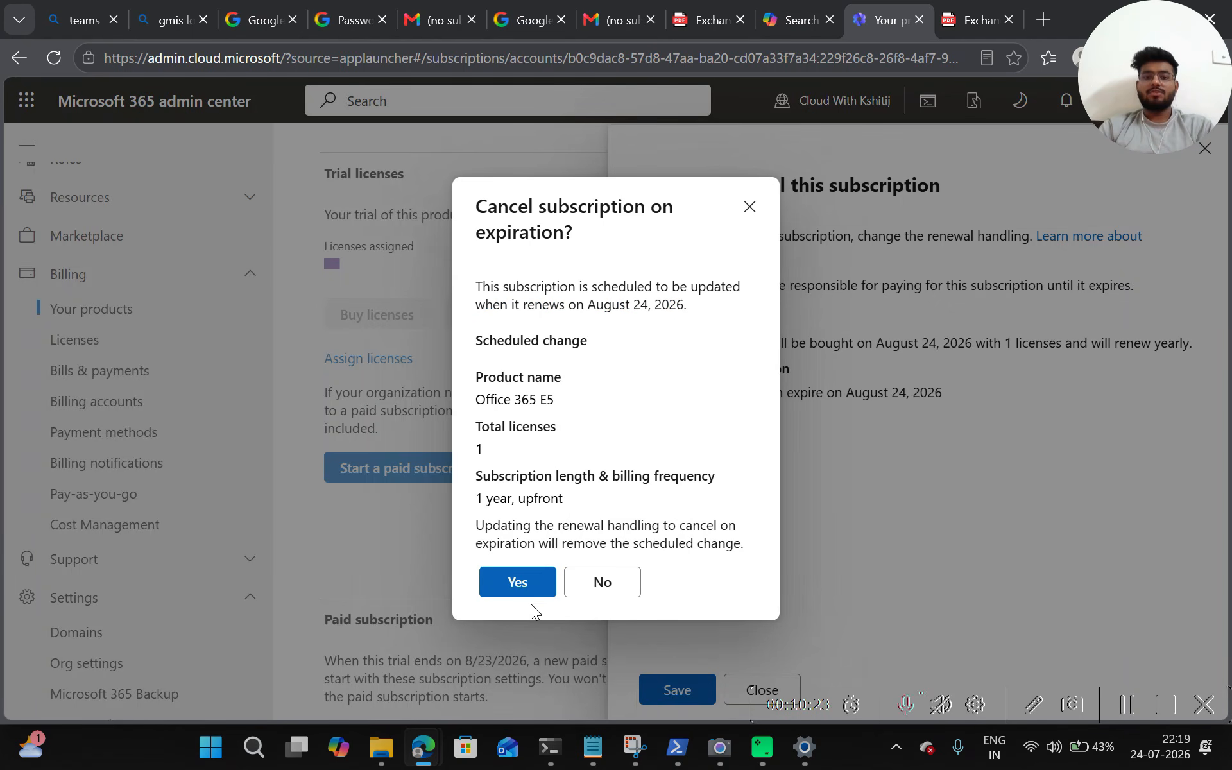
click(500, 586)
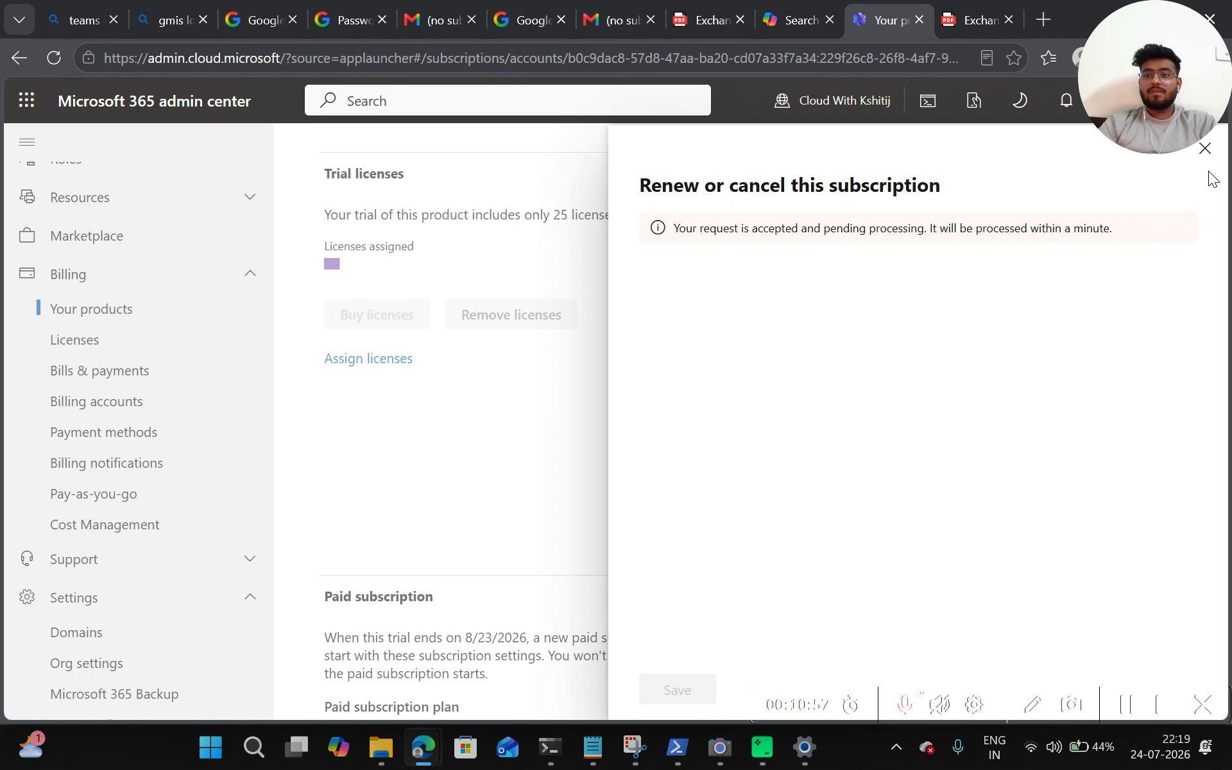
click(1205, 148)
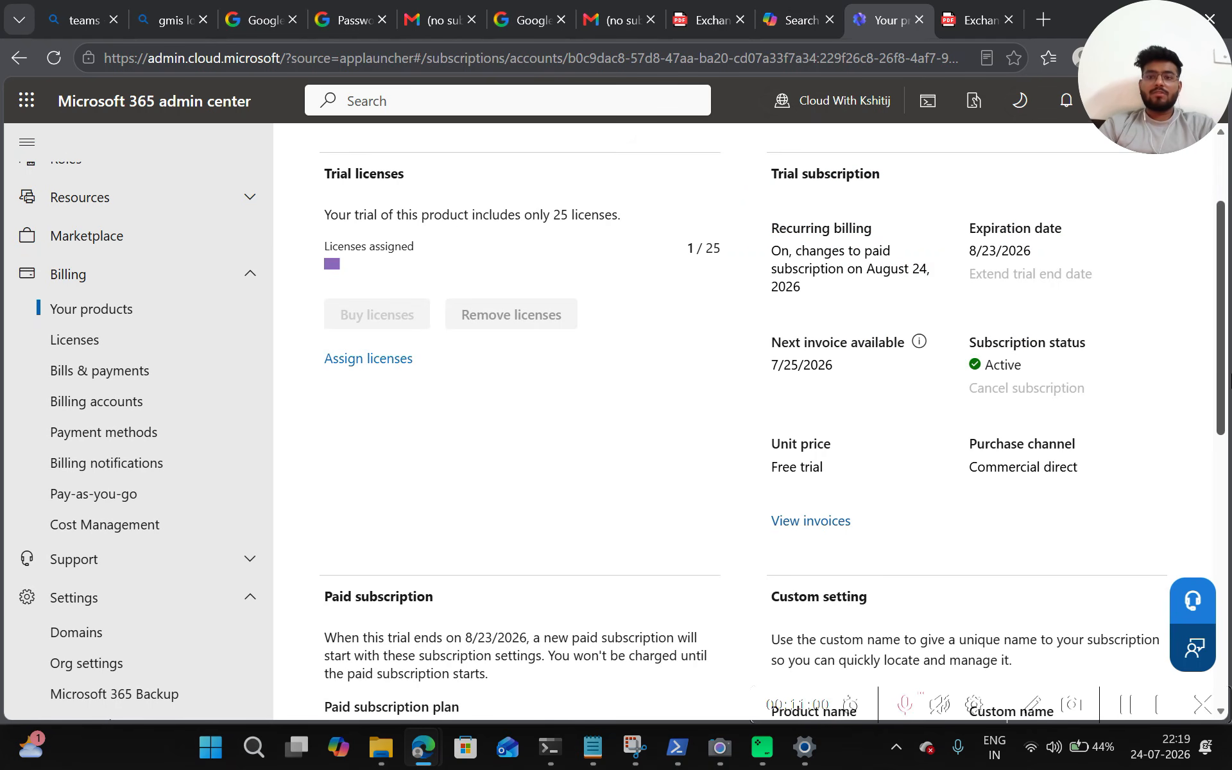
scroll(398, 218, up, 3)
click(51, 55)
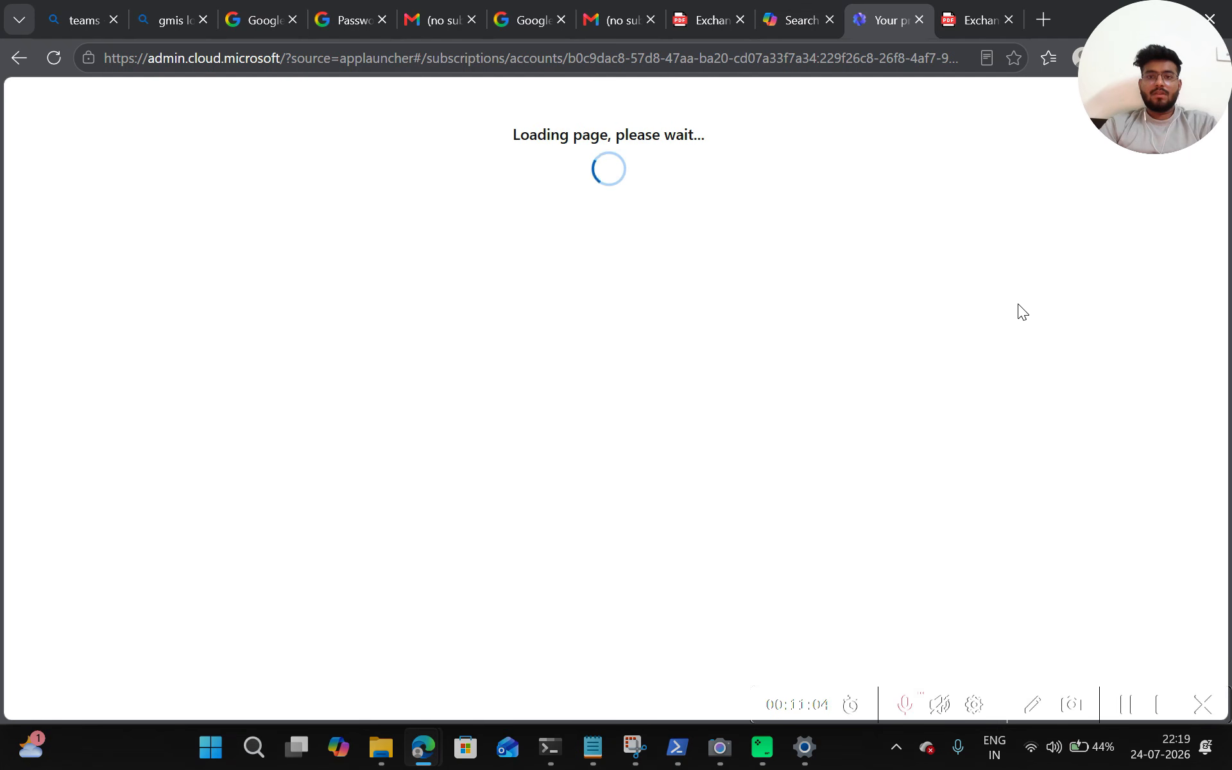
Check the lab guide, then open Gmail's Forwarding and POP/IMAP settings.
click(957, 19)
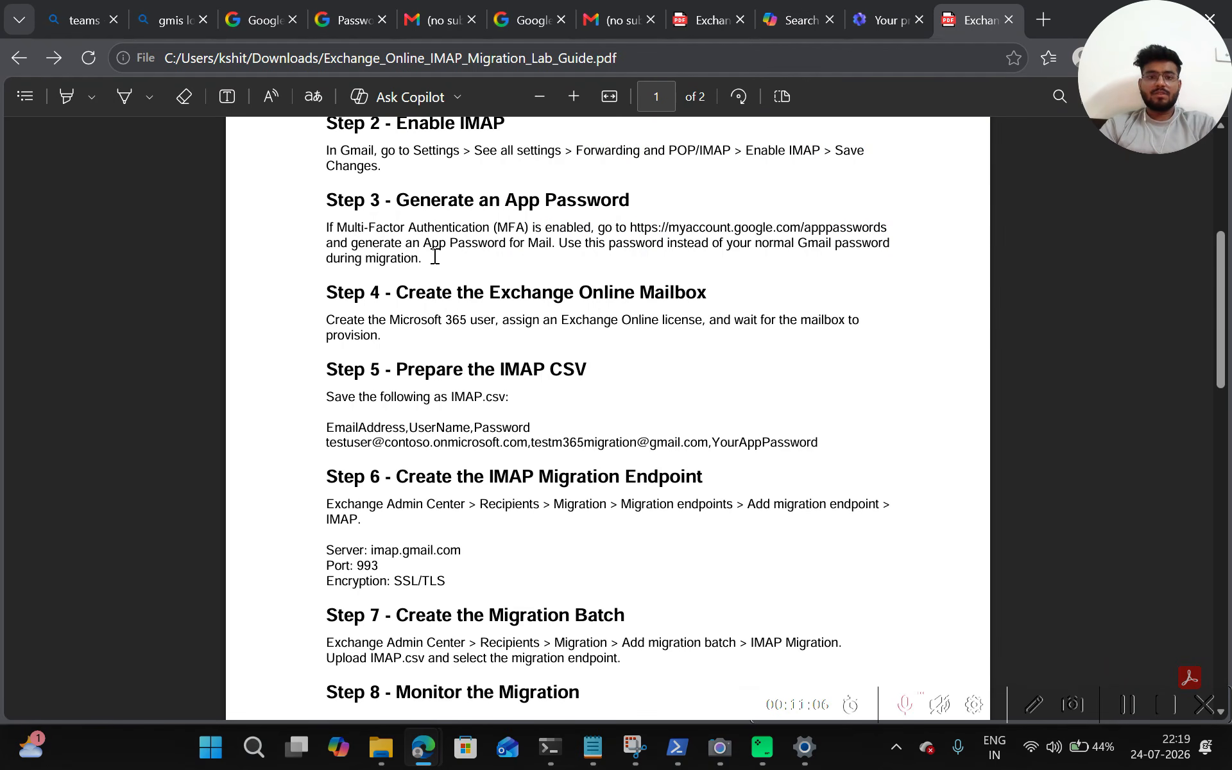
scroll(1226, 287, up, 3)
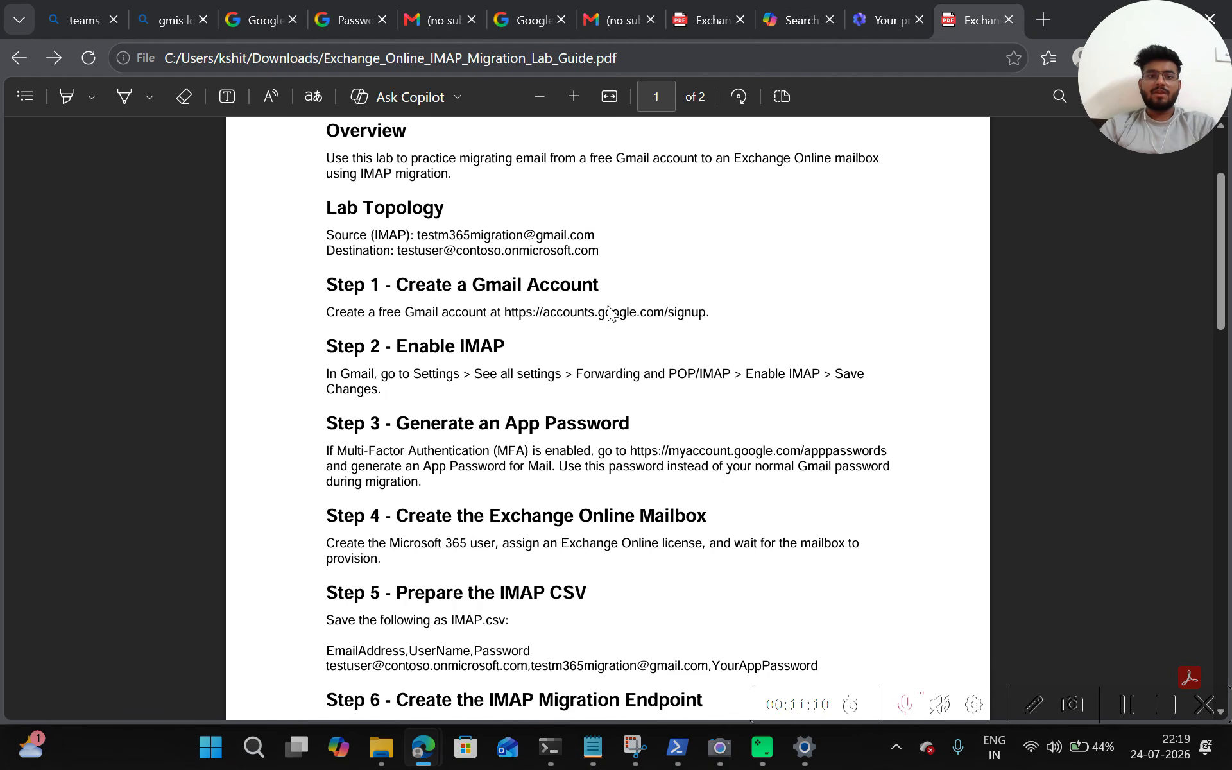
click(613, 21)
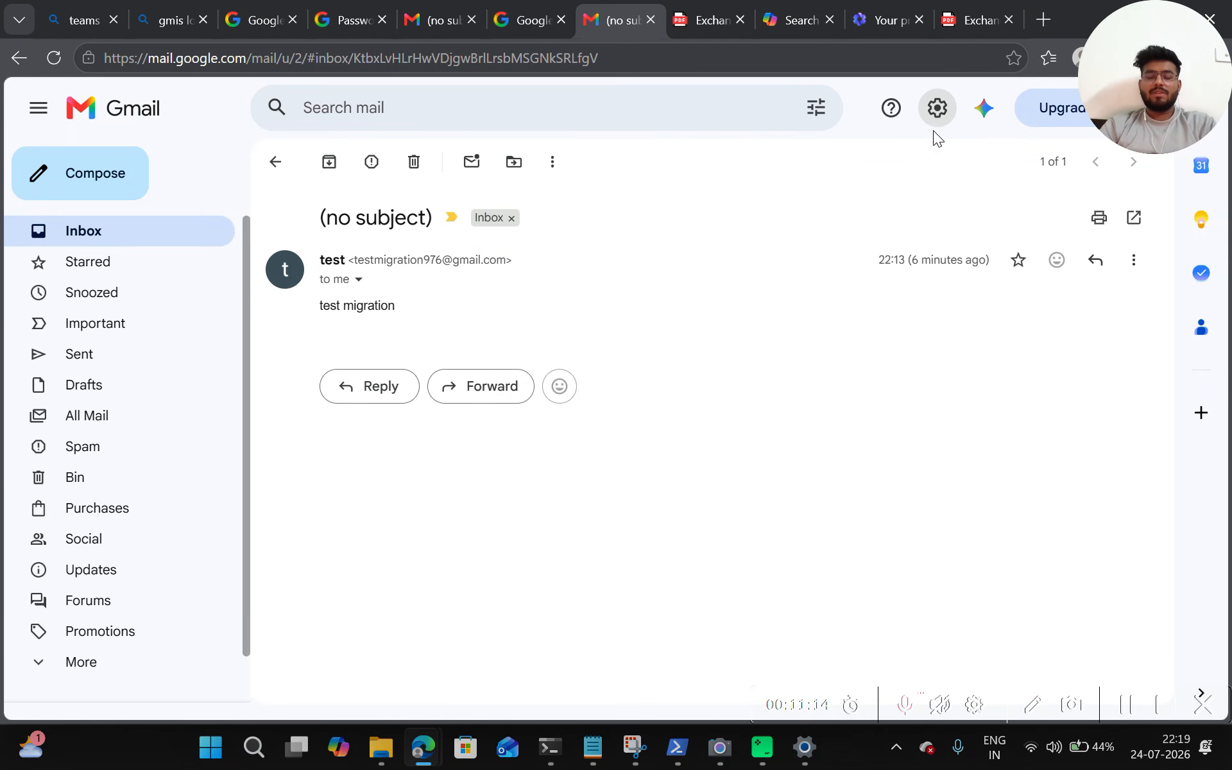
click(938, 109)
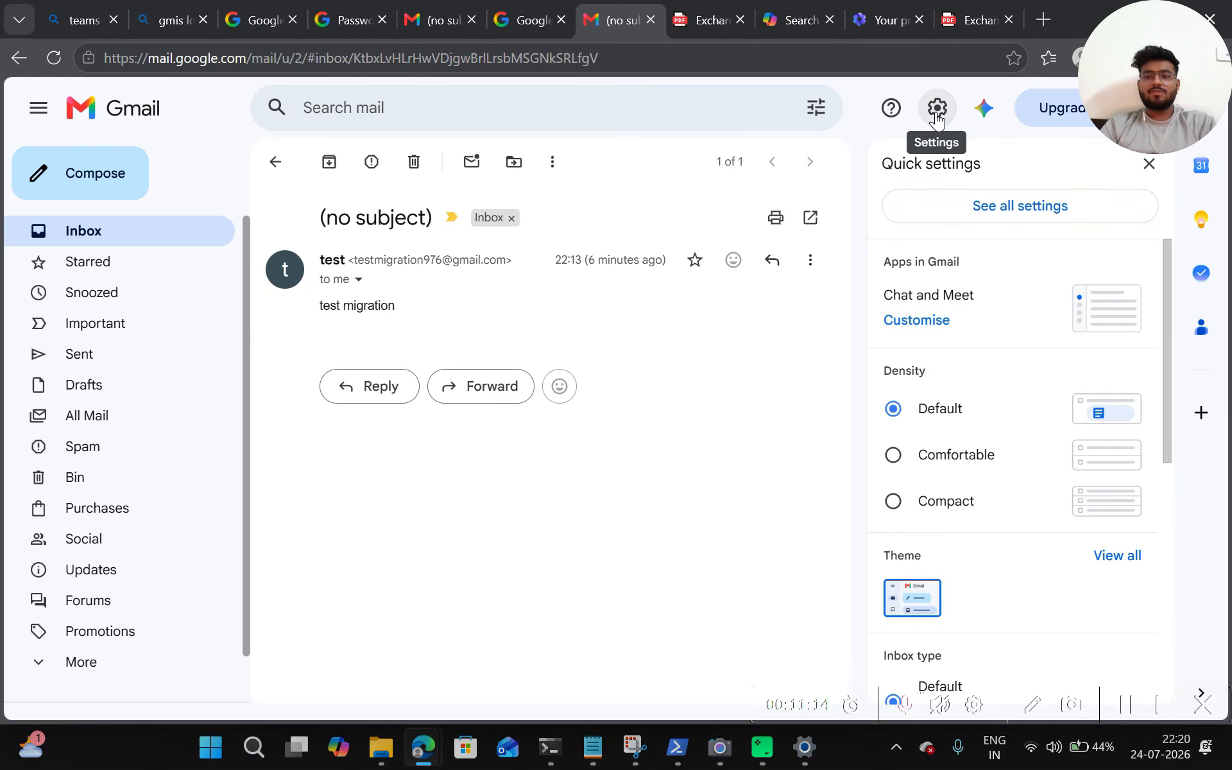
click(993, 207)
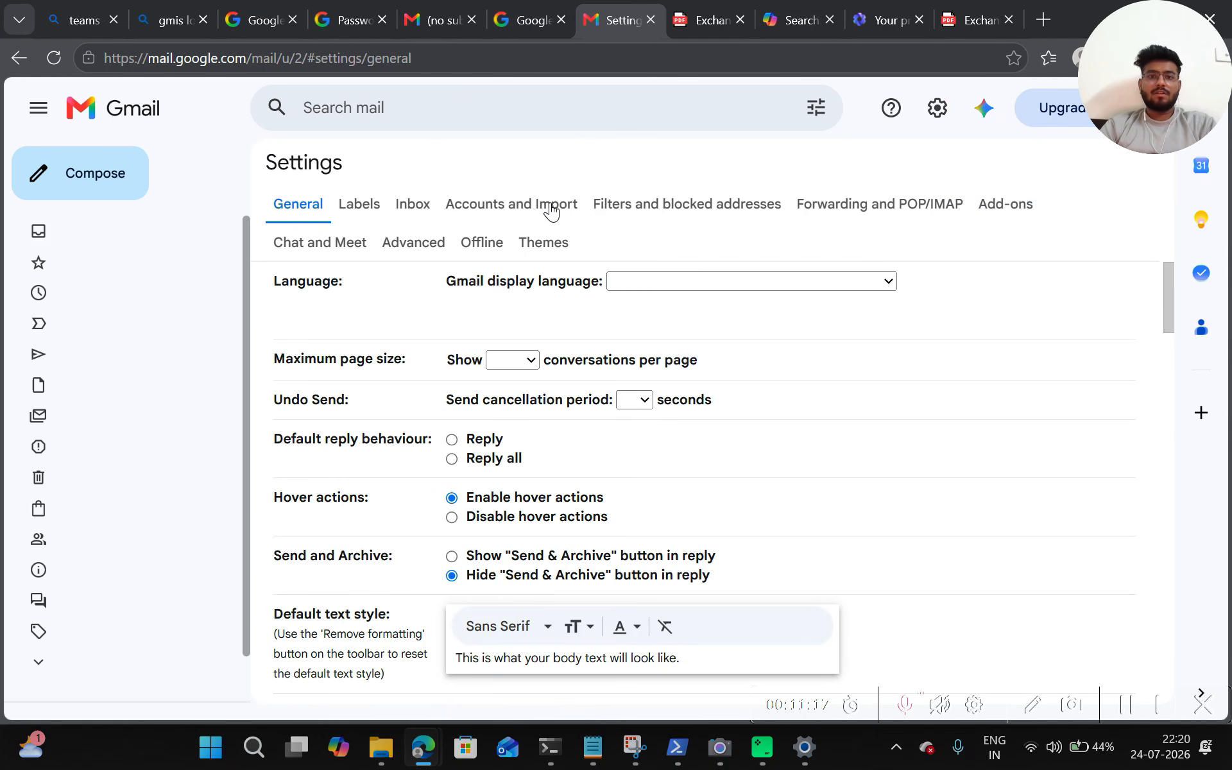
click(664, 208)
click(914, 215)
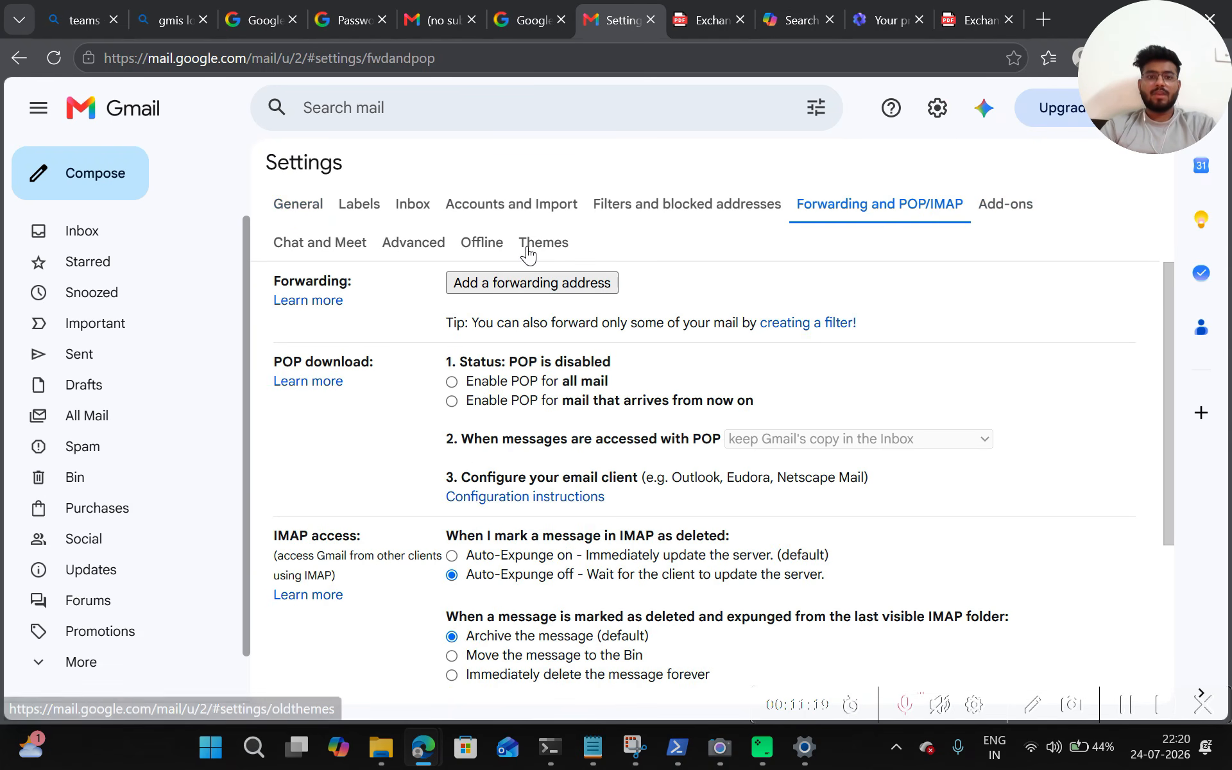
Enable POP for all mail and turn IMAP Auto-Expunge on, then save the changes.
click(452, 383)
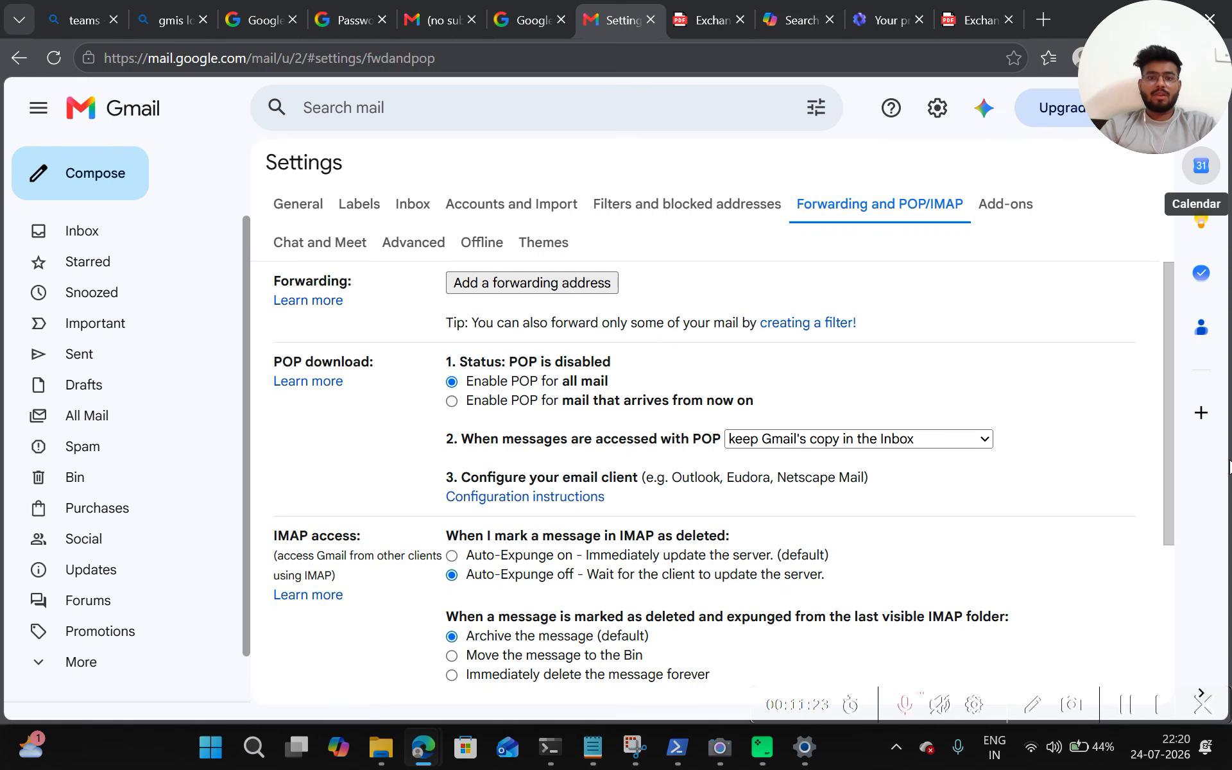
click(480, 557)
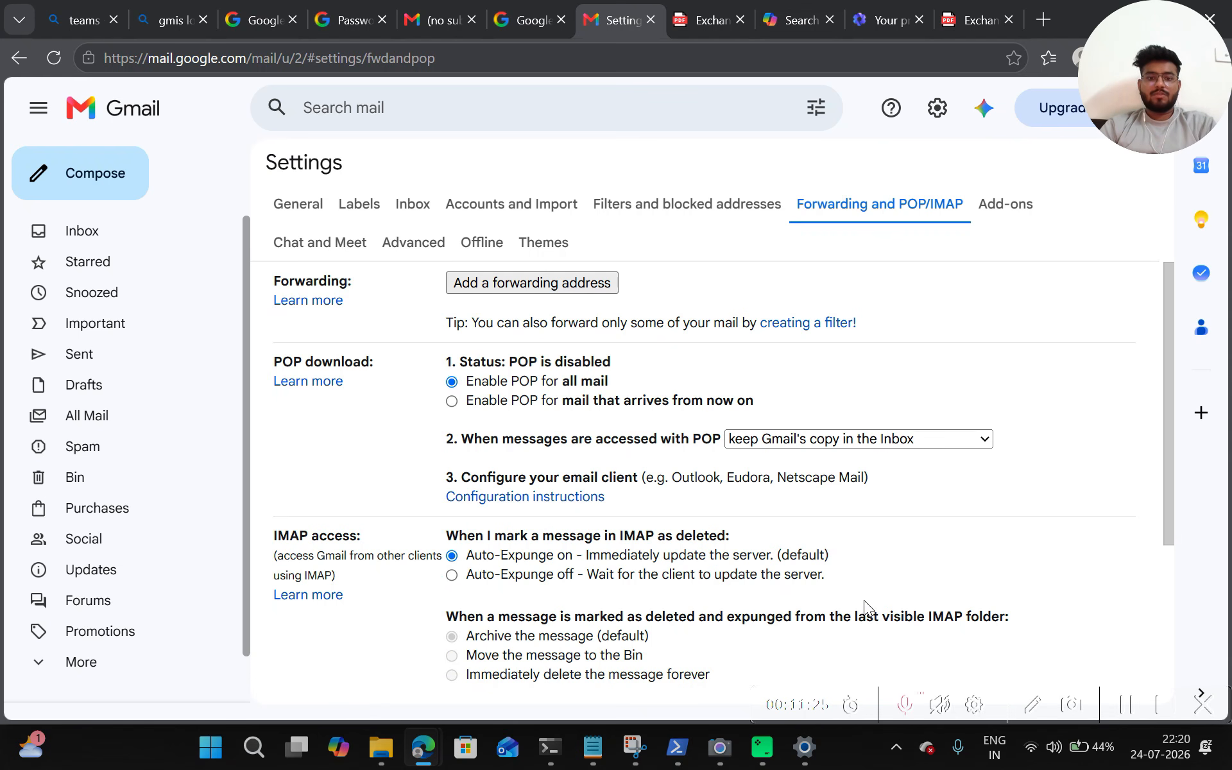
drag(1166, 446, 1169, 576)
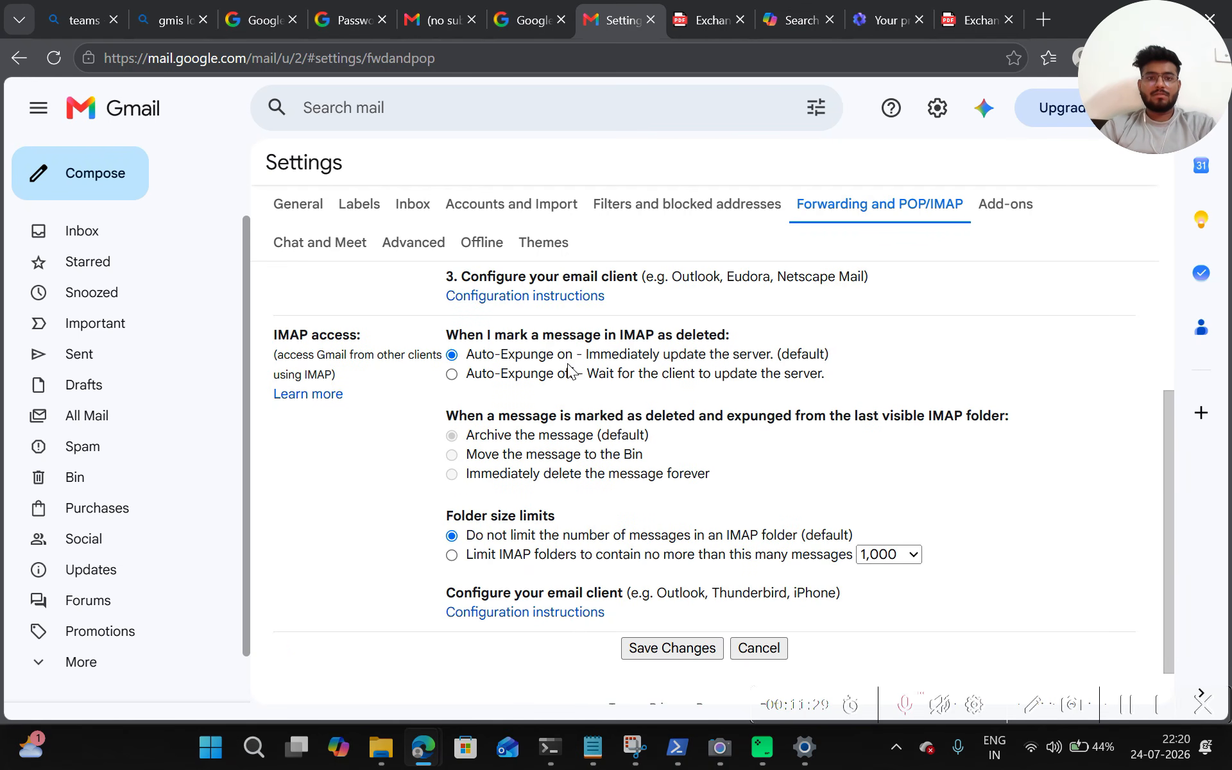
drag(1171, 525, 1172, 401)
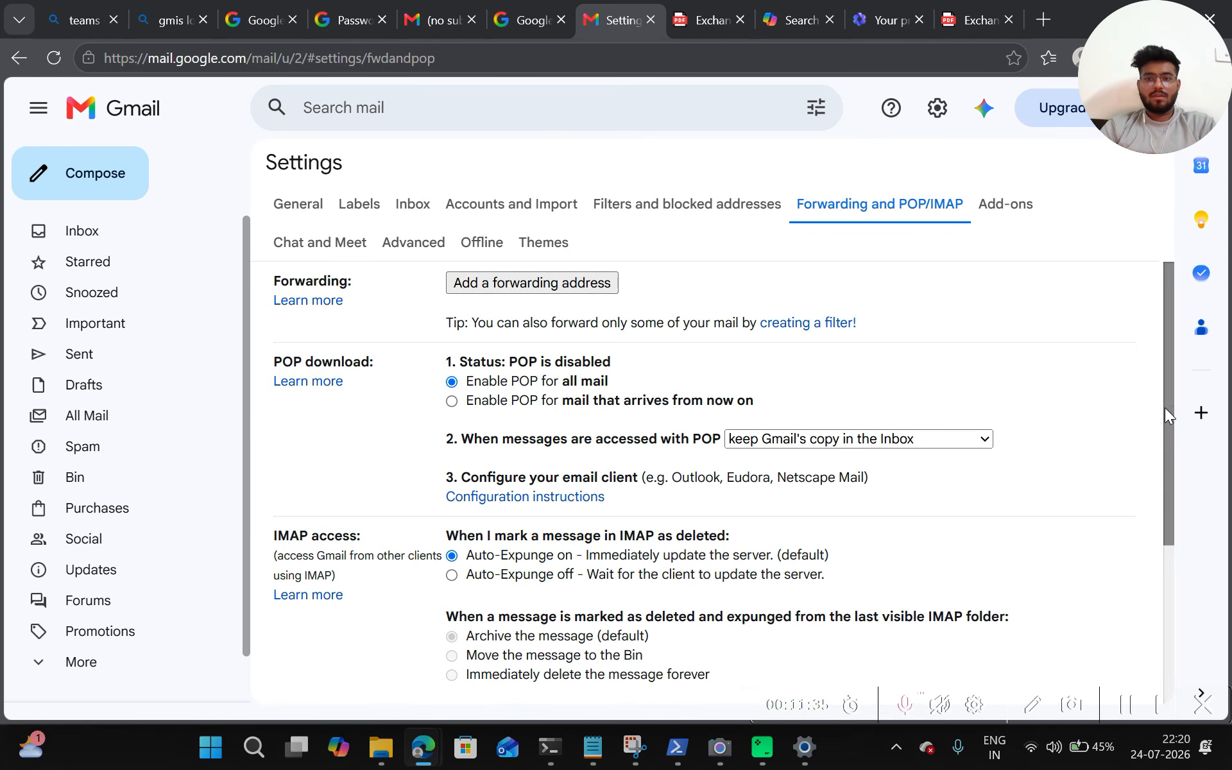
drag(1166, 289, 1156, 513)
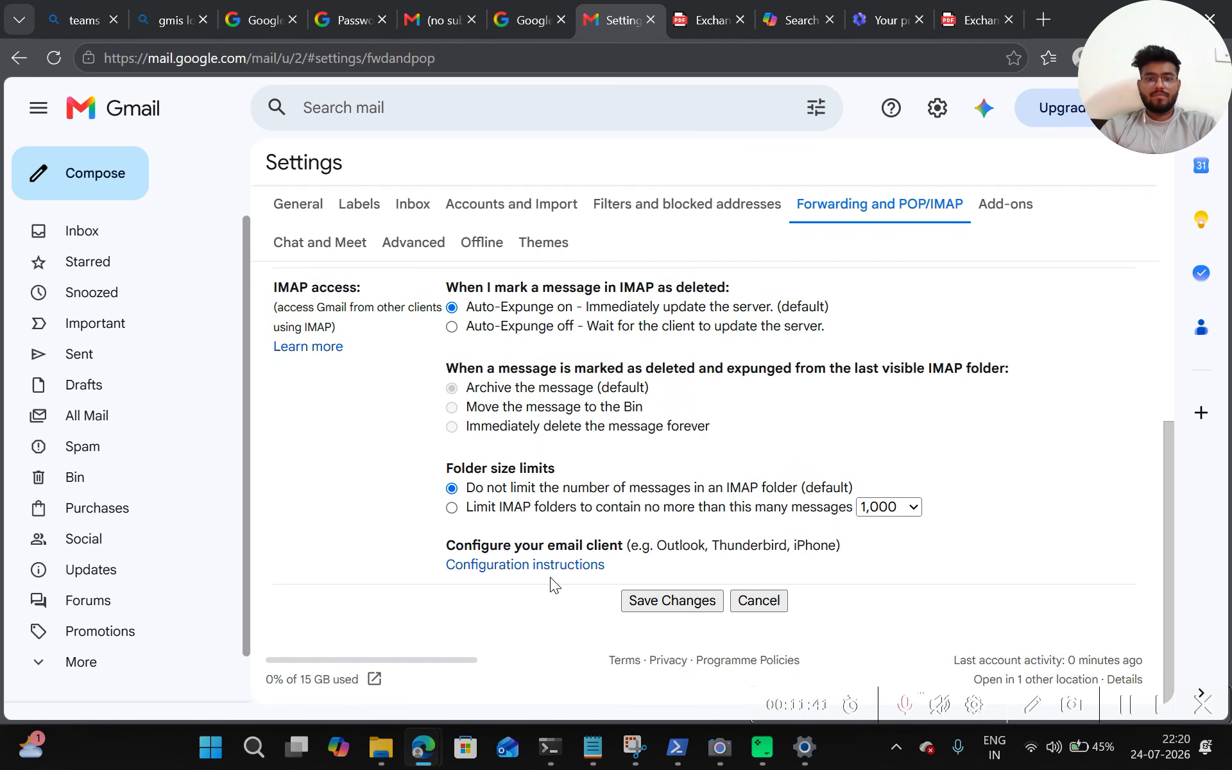
click(641, 600)
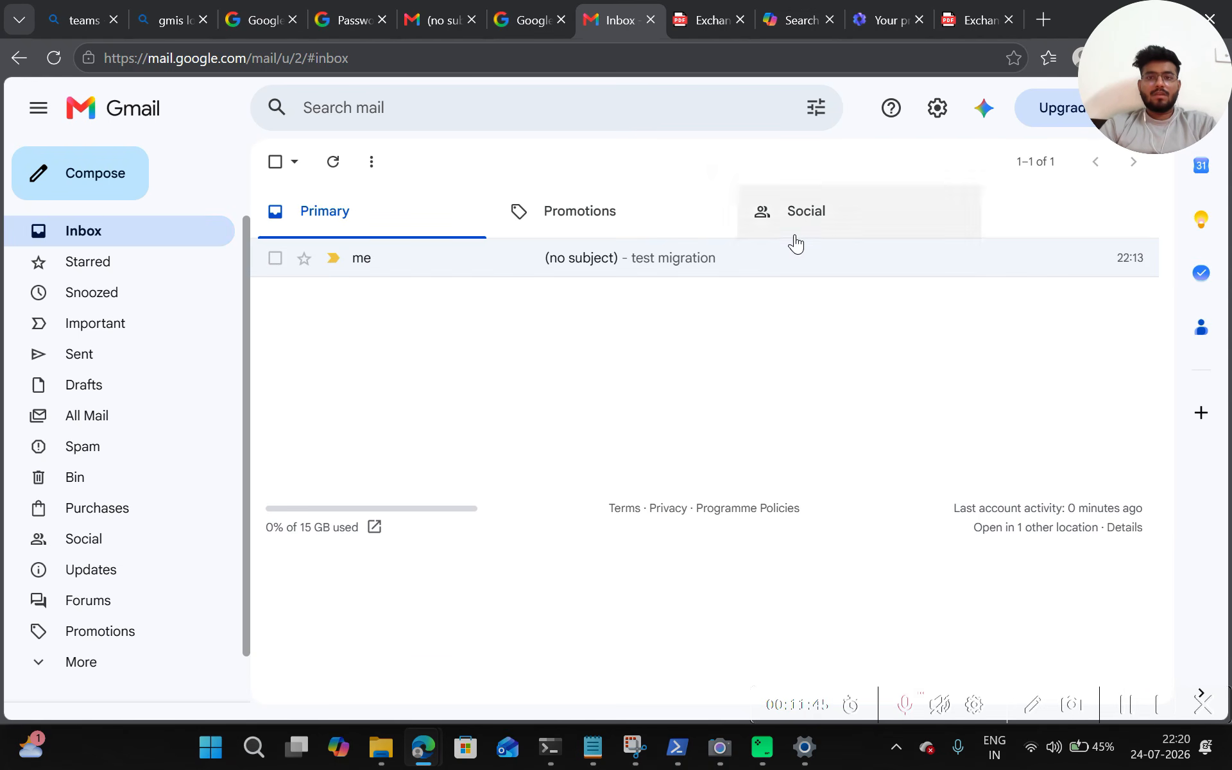
click(945, 24)
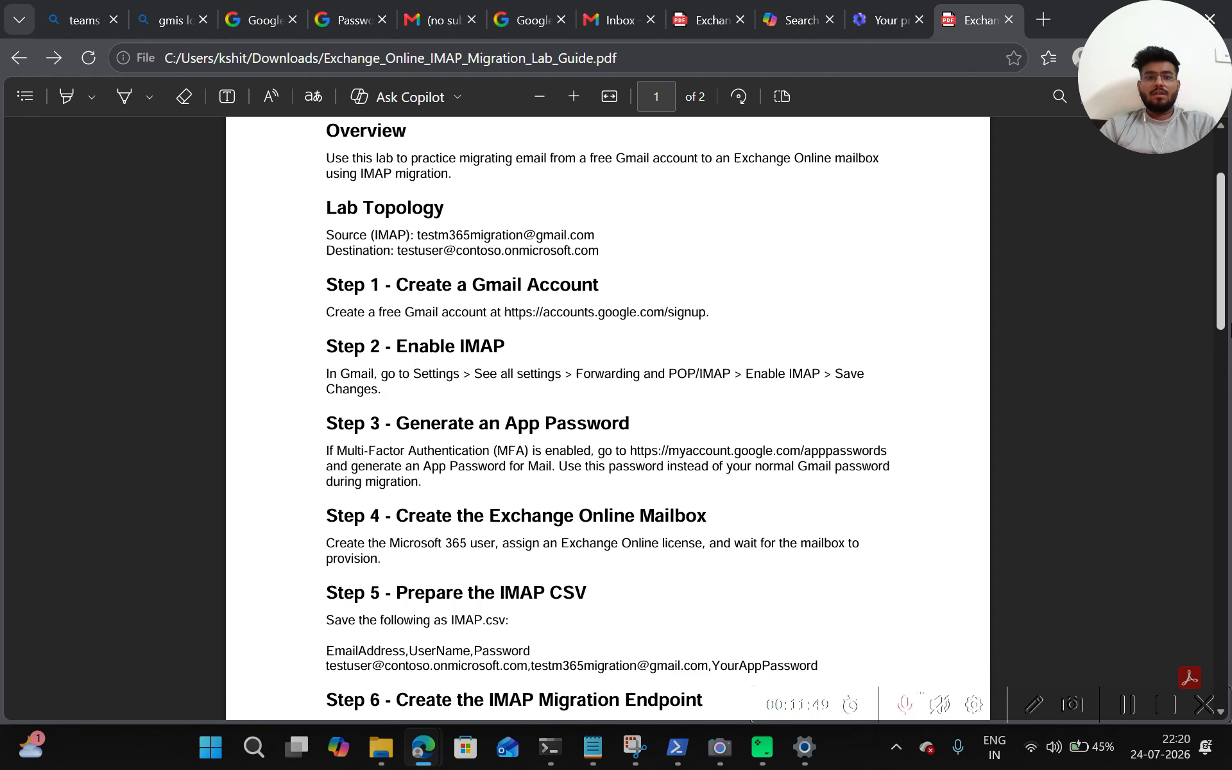
Scroll through the lab guide, then return to the Office 365 E5 subscription page.
drag(1231, 326, 1231, 336)
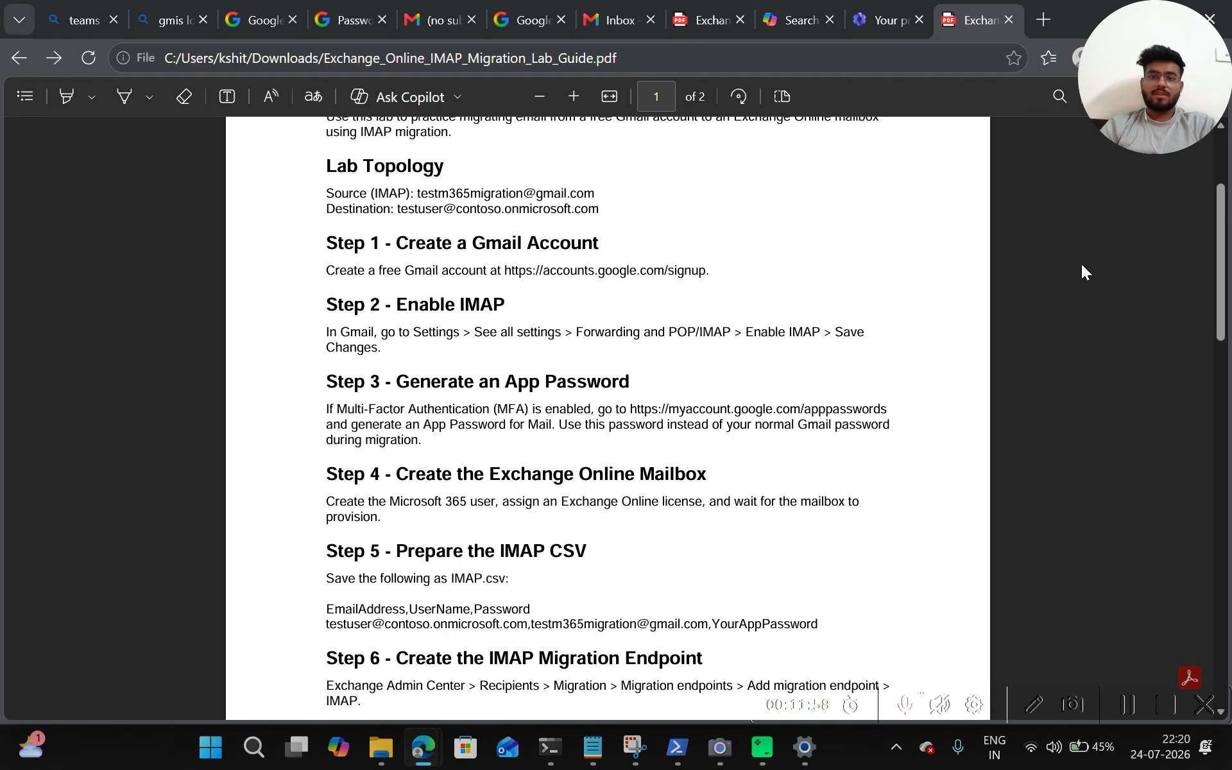
key(ctrl+shift+Tab)
scroll(994, 376, down, 1)
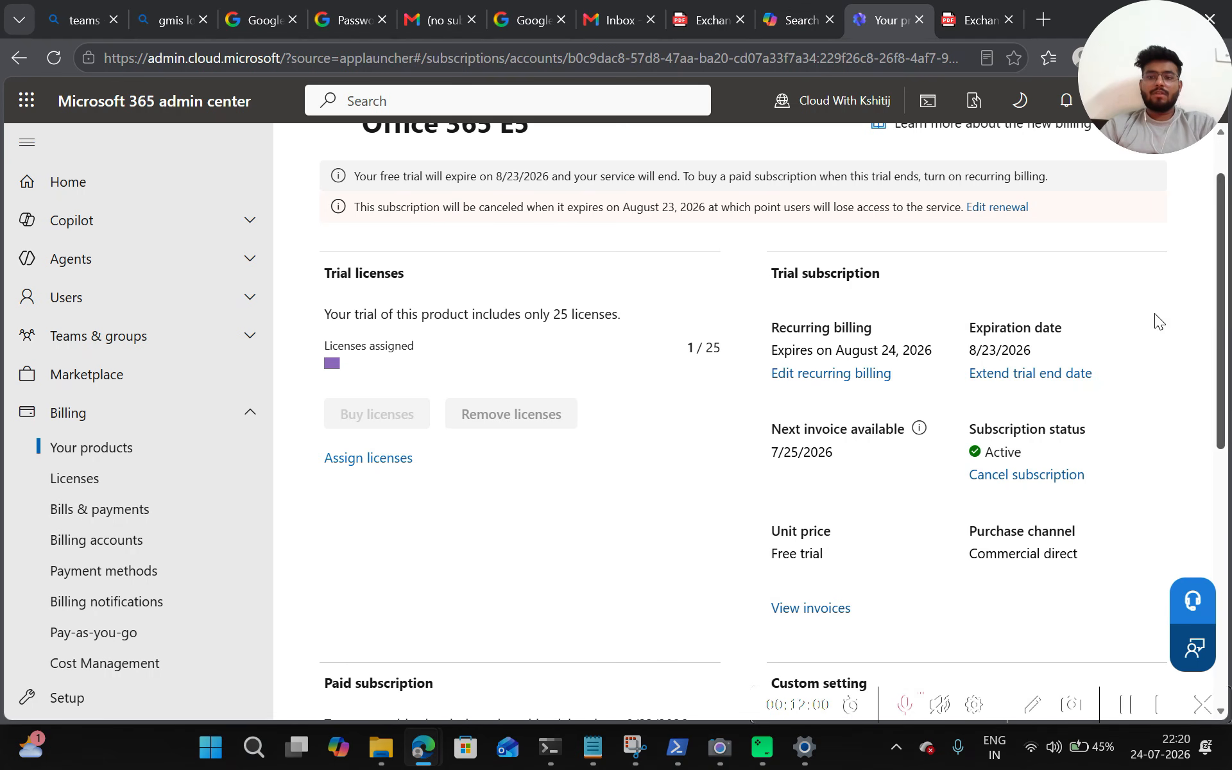
Request a 30-day extension of the Office 365 E5 trial end date.
click(994, 376)
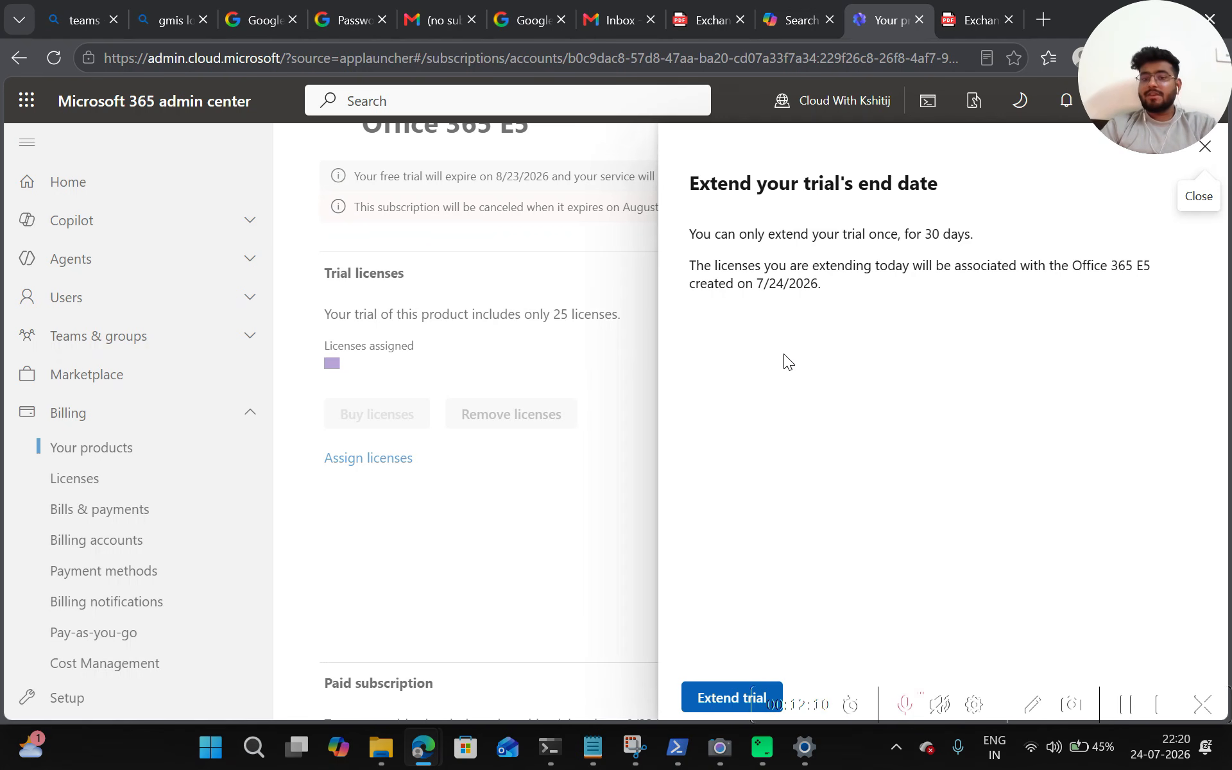
click(720, 700)
drag(953, 187, 658, 178)
click(863, 475)
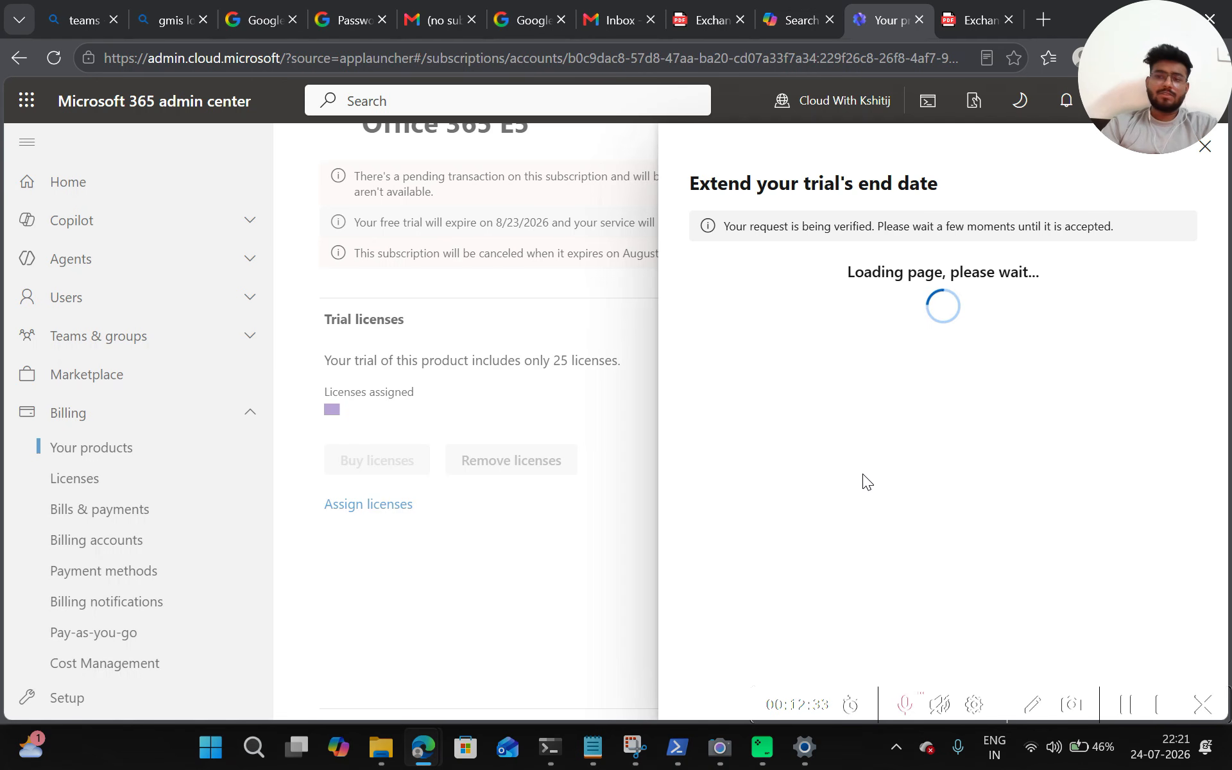
Open the lab guide's myaccount.google.com/apppasswords link in a new tab and switch to it.
click(722, 18)
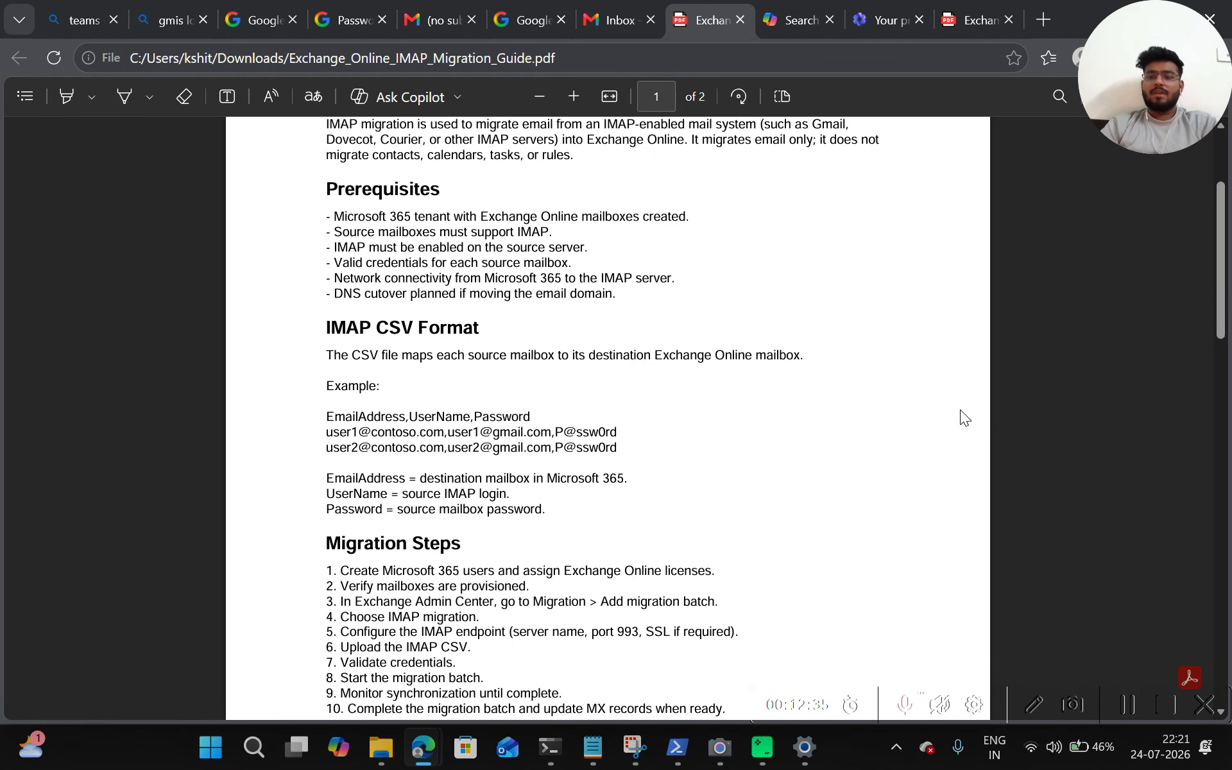
scroll(1221, 326, up, 2)
scroll(1221, 326, down, 4)
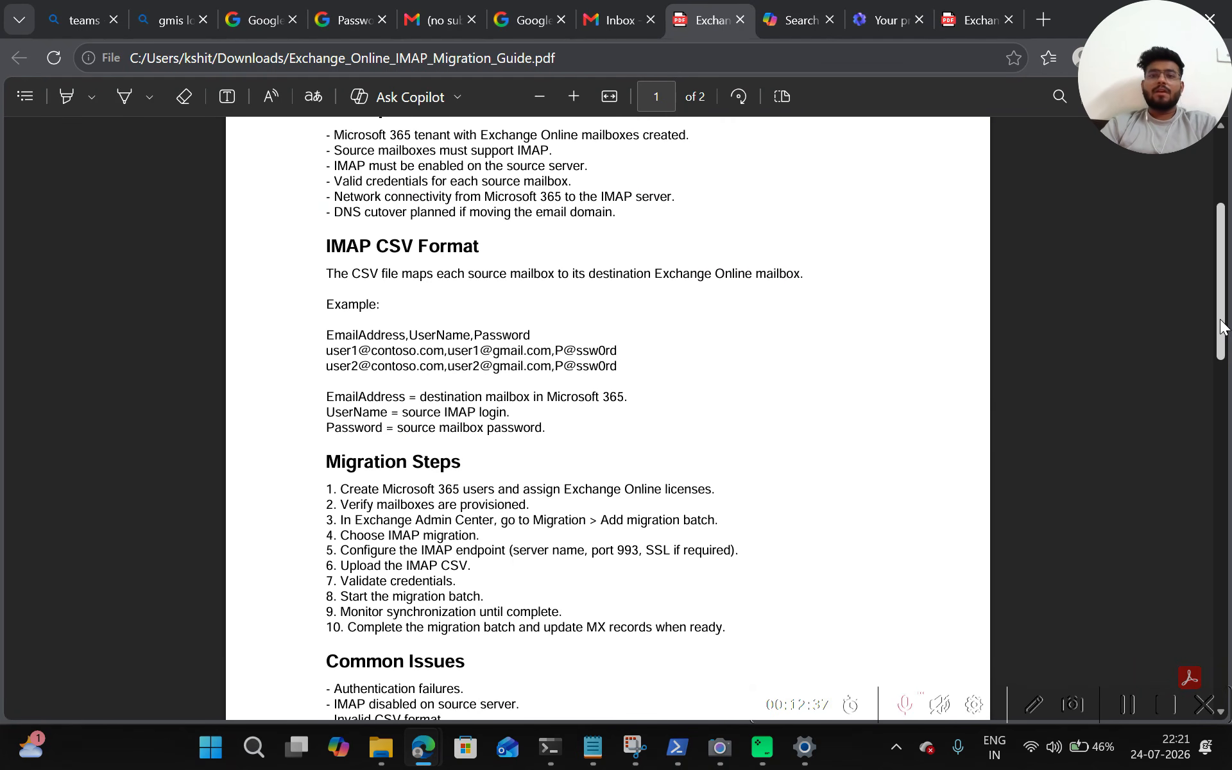
click(976, 20)
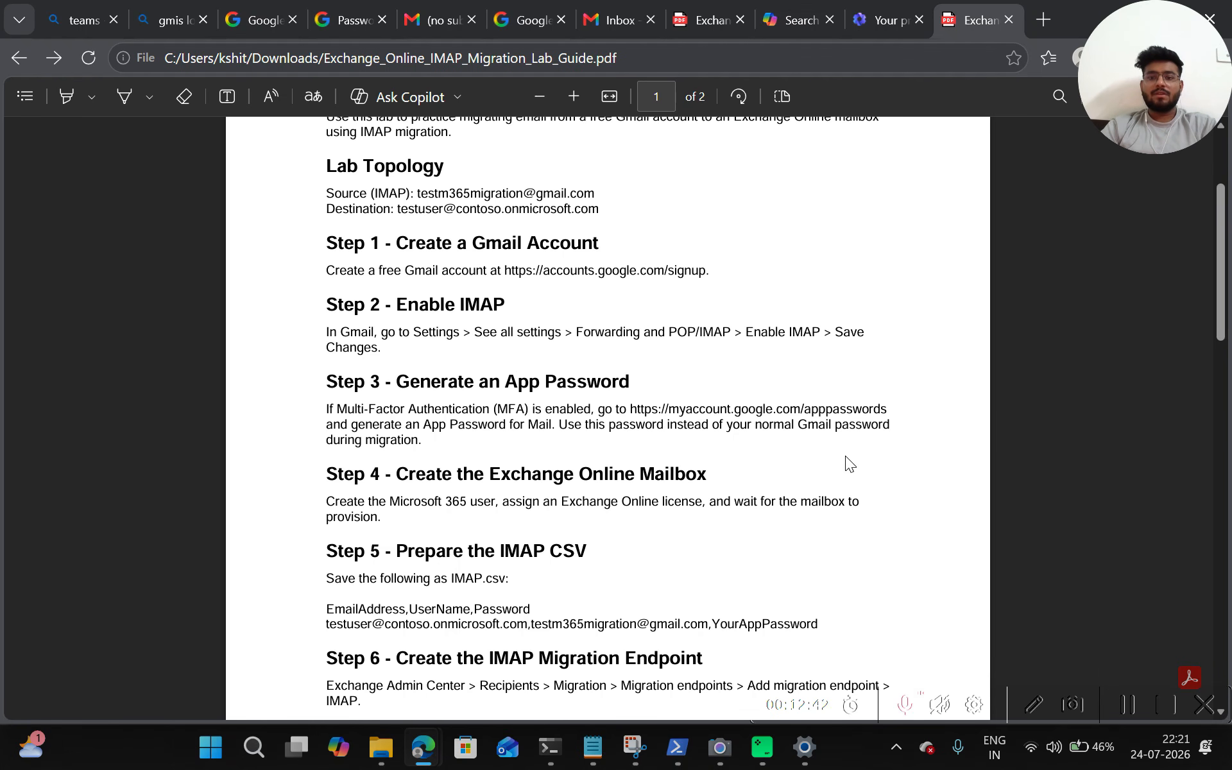
right_click(640, 414)
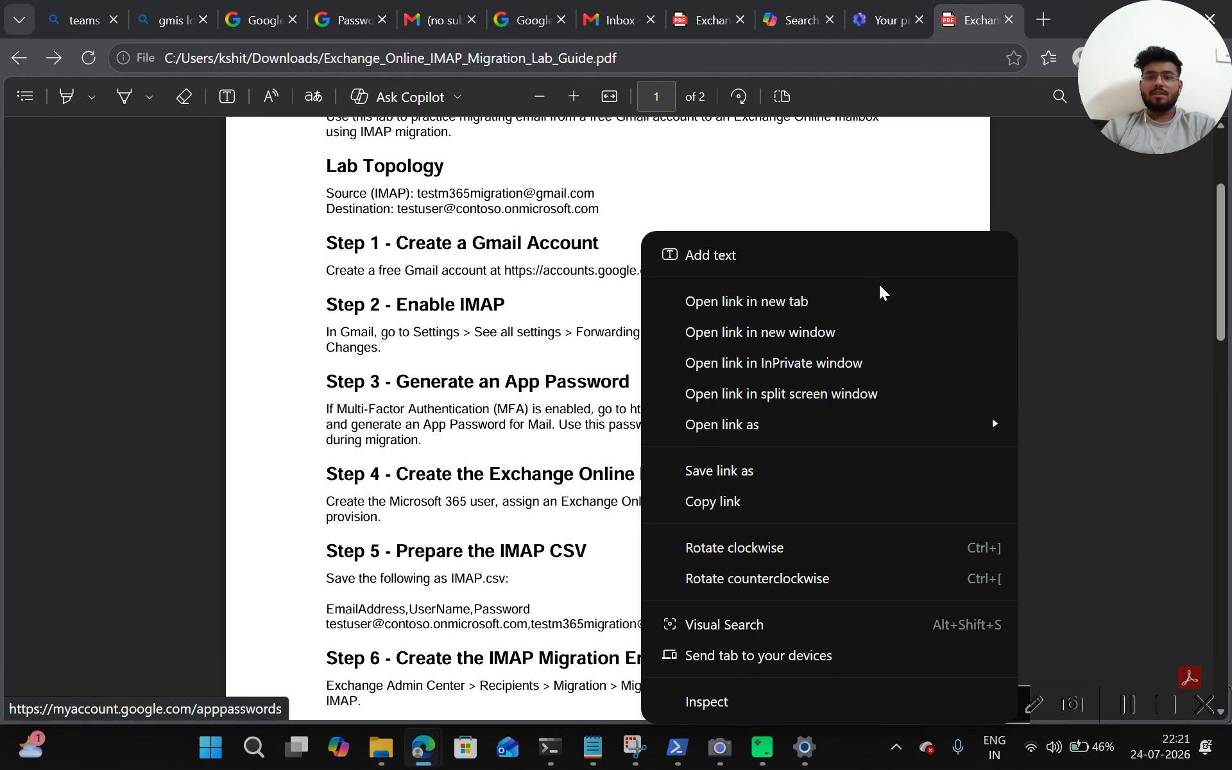
click(867, 299)
click(978, 19)
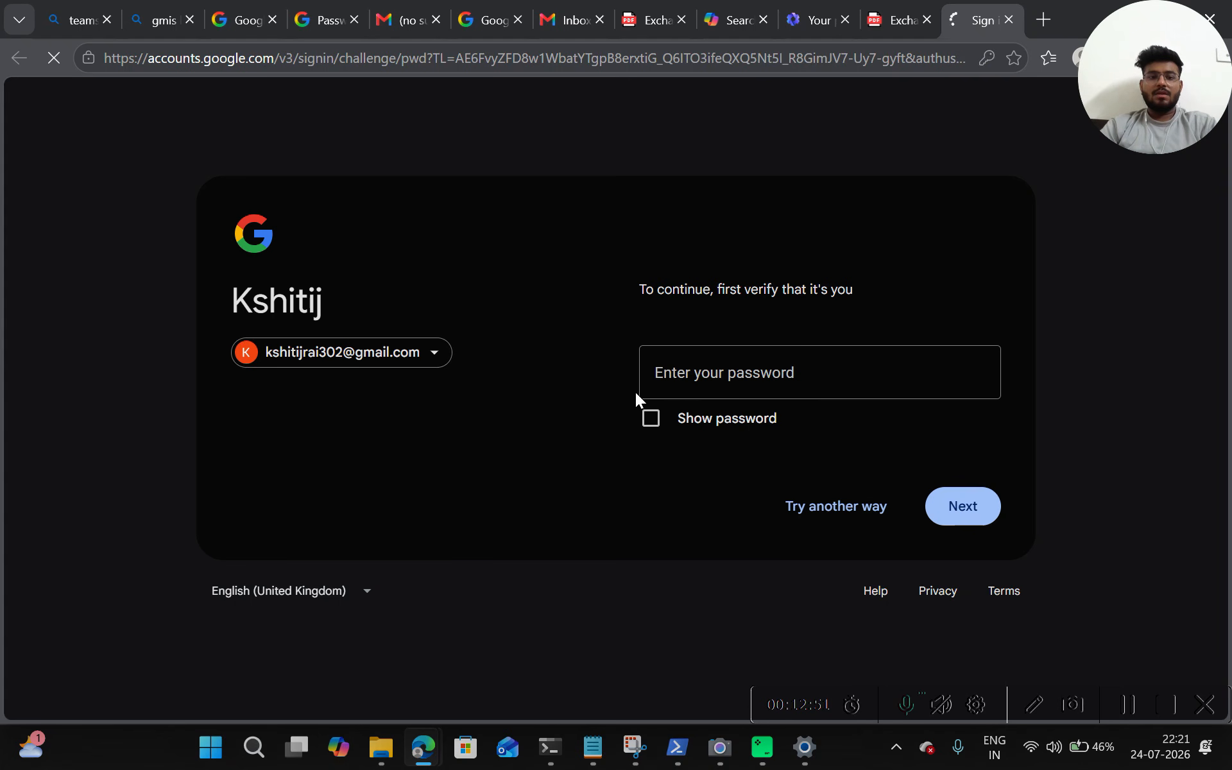
Switch to the test migration Google account and sign in with its password.
click(411, 363)
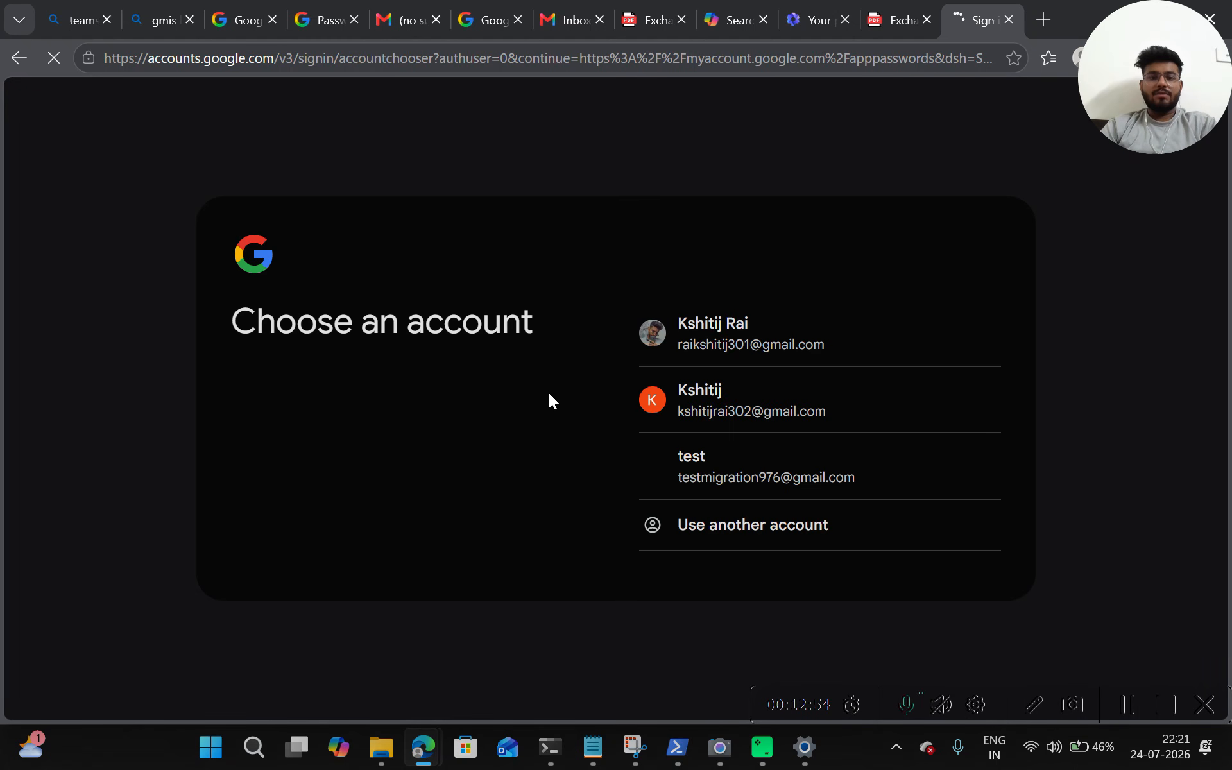
click(959, 323)
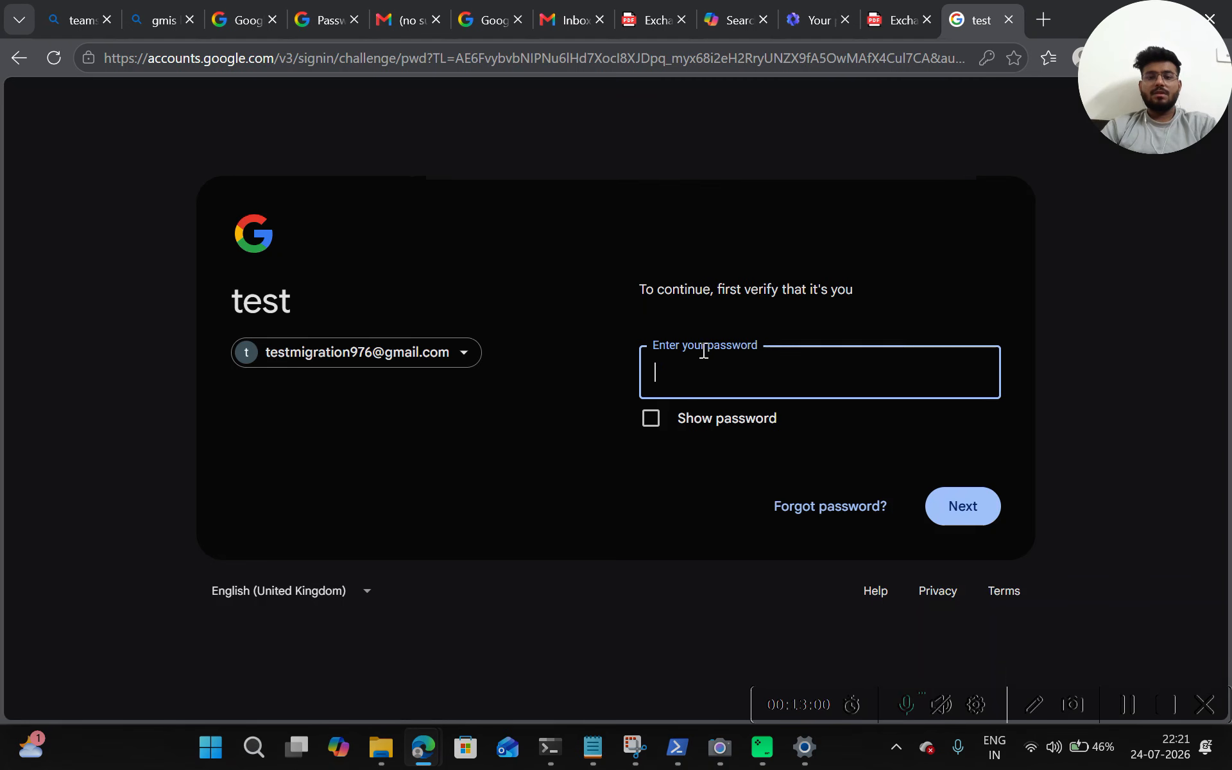
text(•••••••)
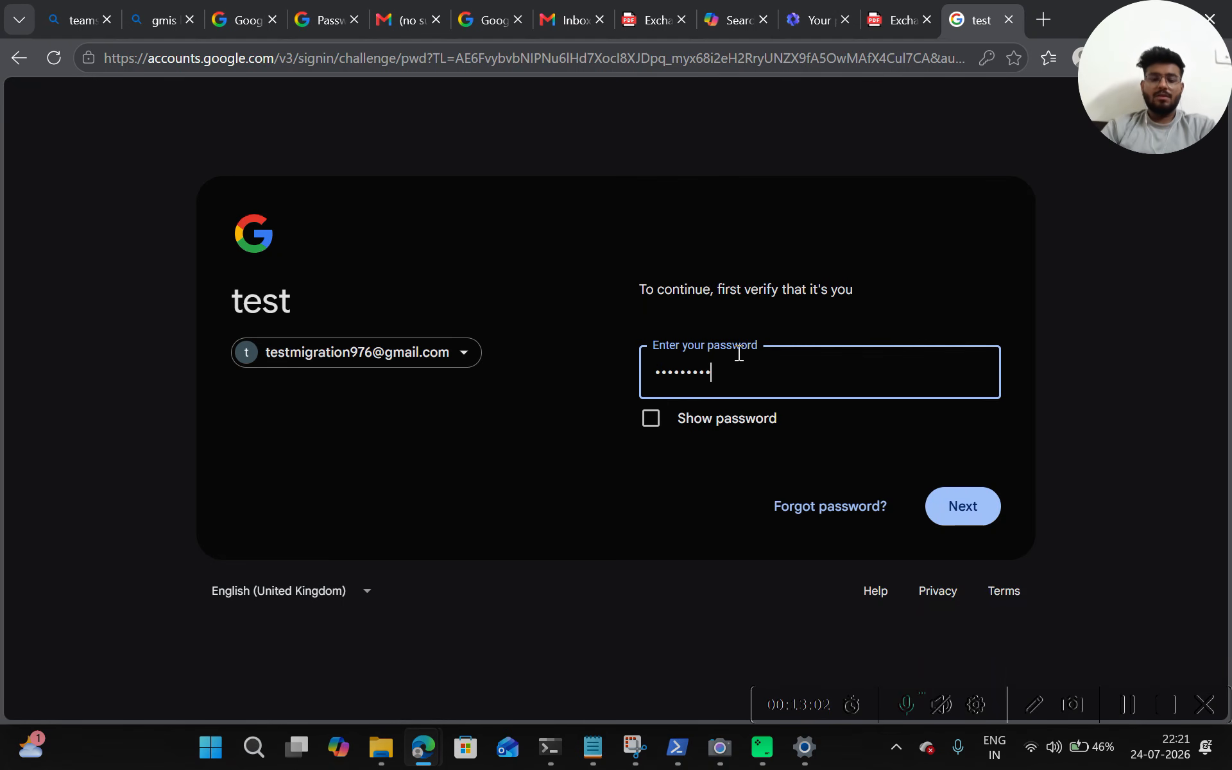
text(•••)
key(Caps_Lock)
key(Return)
key(Caps_Lock)
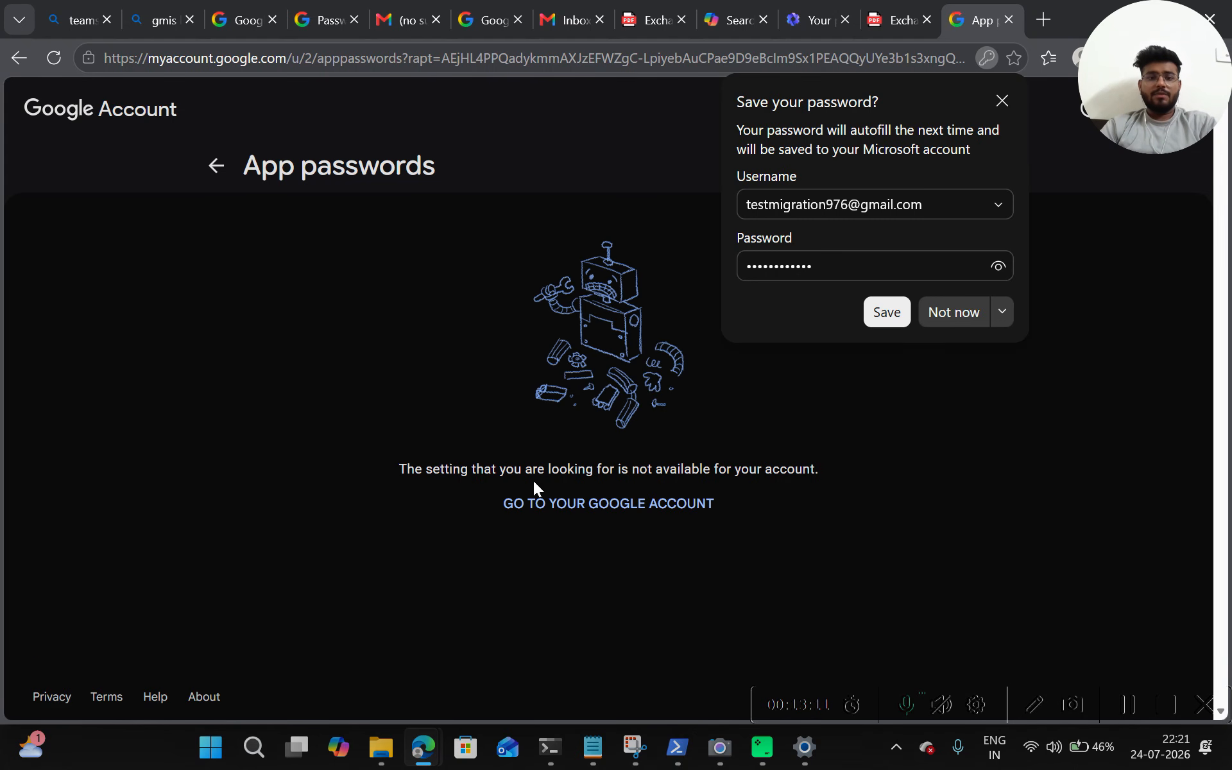
Return to the Google Account security settings and save the account password in the browser.
click(215, 166)
click(897, 312)
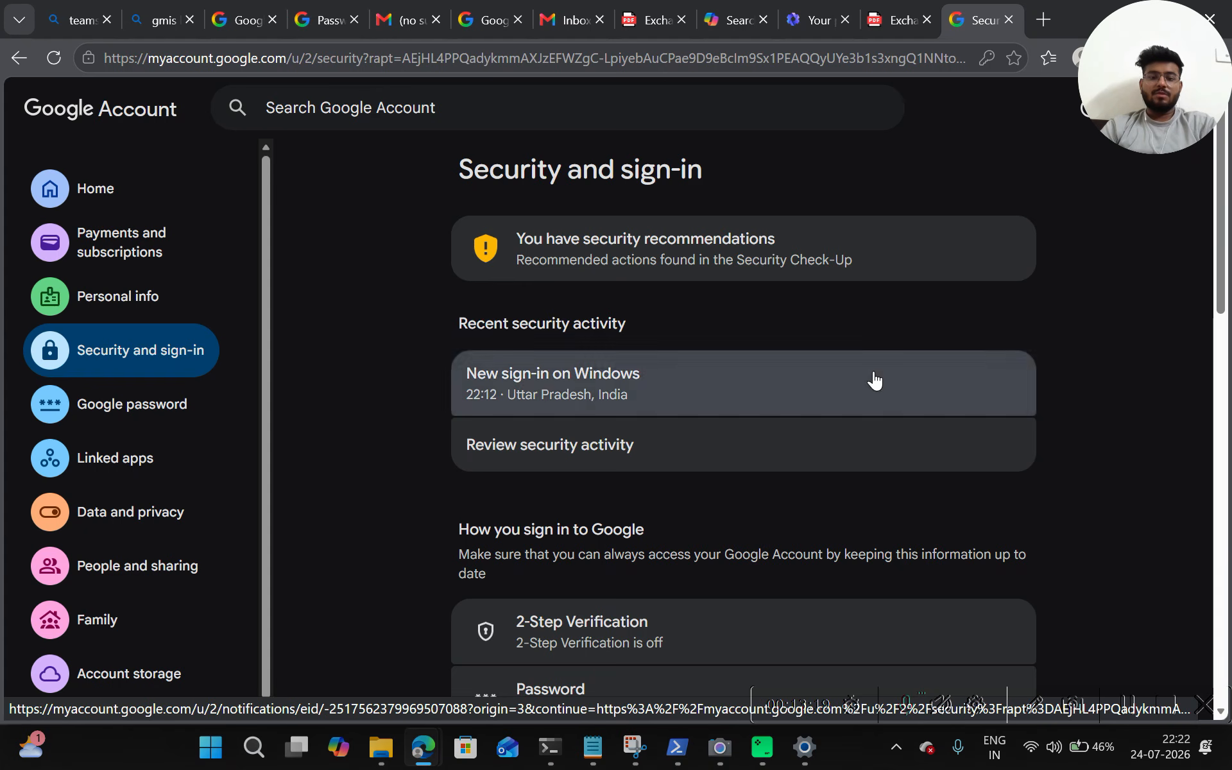
scroll(872, 379, down, 7)
drag(1220, 439, 1228, 371)
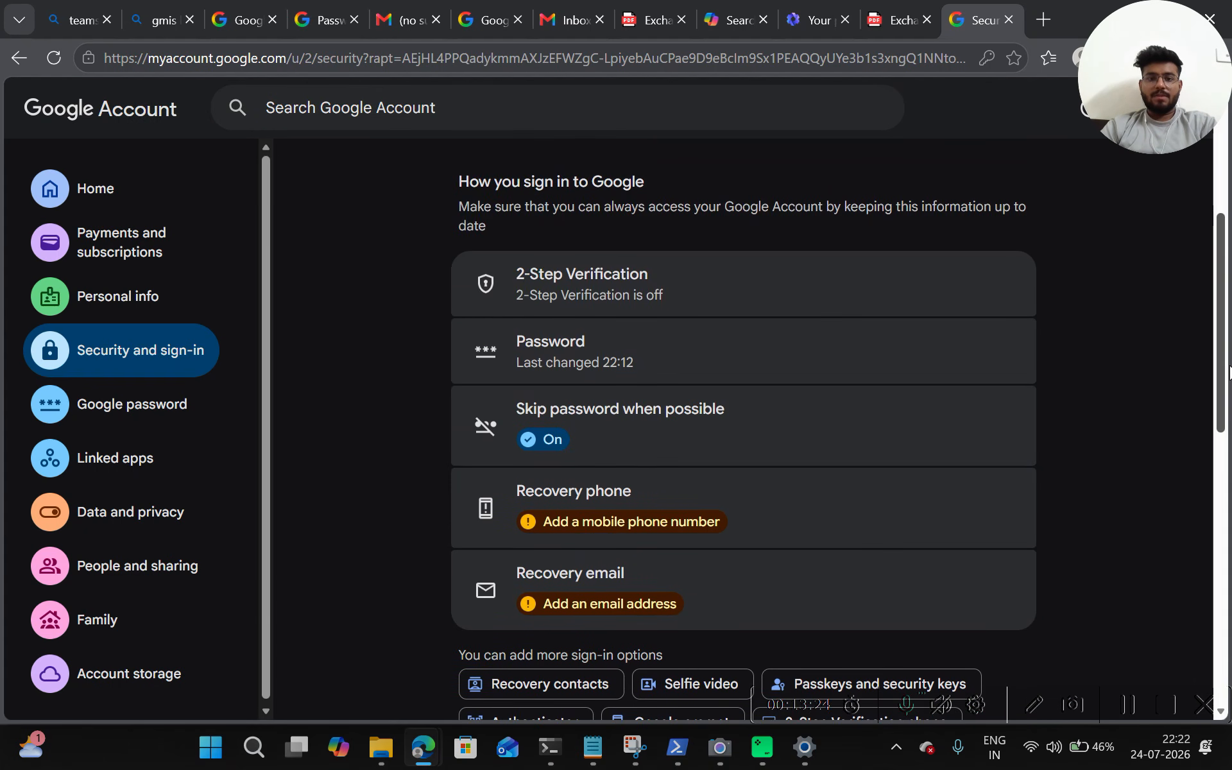
Open 2-Step Verification, dismiss the add-second-steps notice, and scroll to the second-step options.
click(652, 280)
click(611, 295)
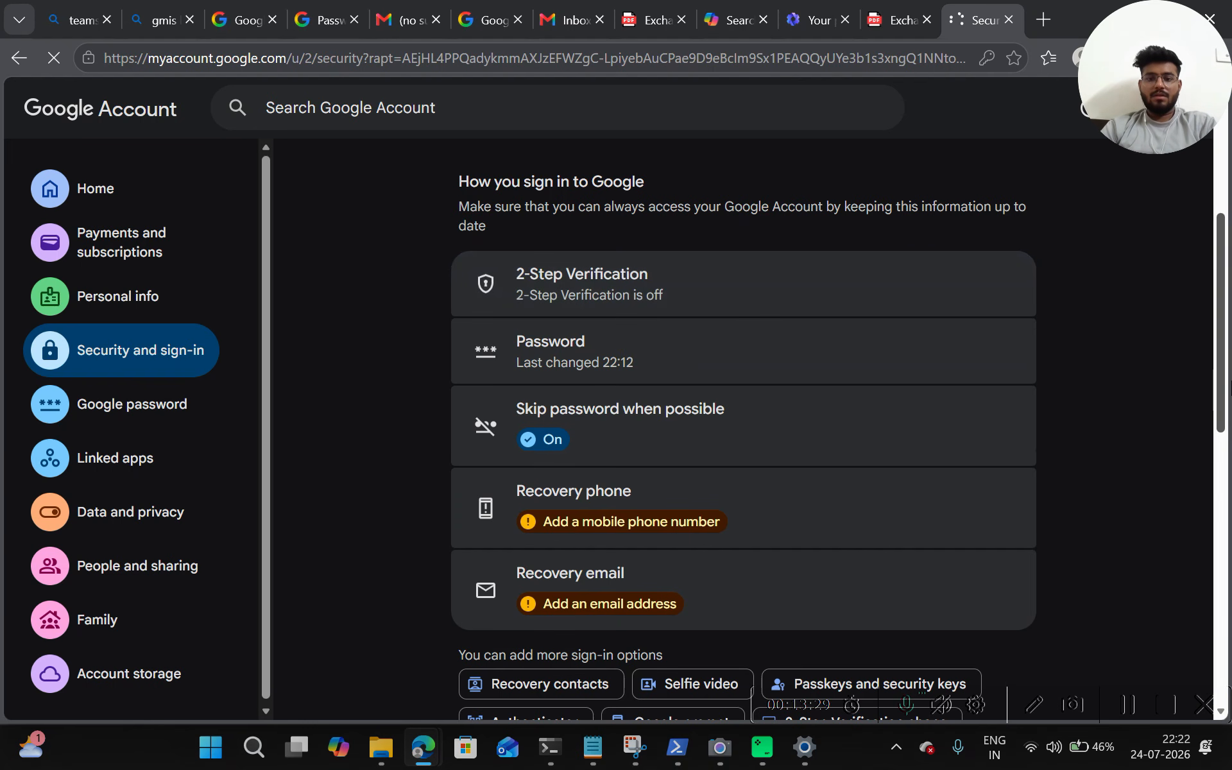
scroll(1076, 522, down, 3)
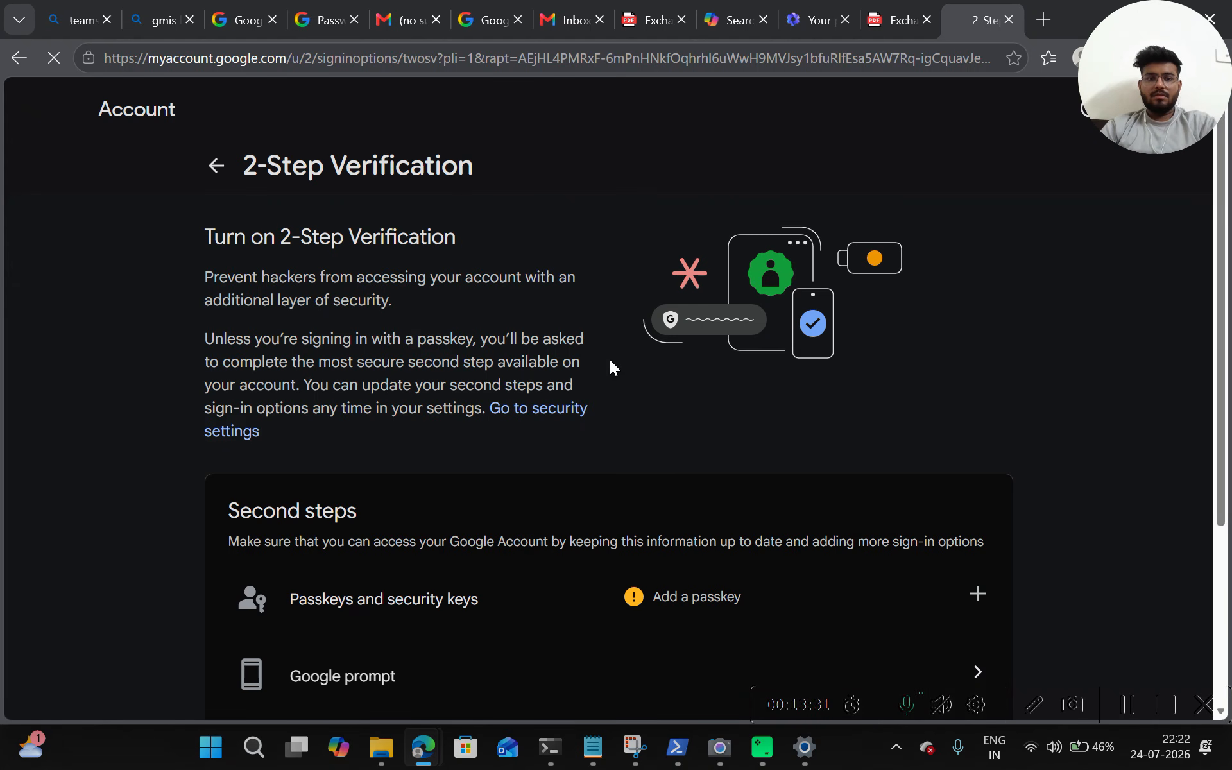
scroll(446, 542, down, 4)
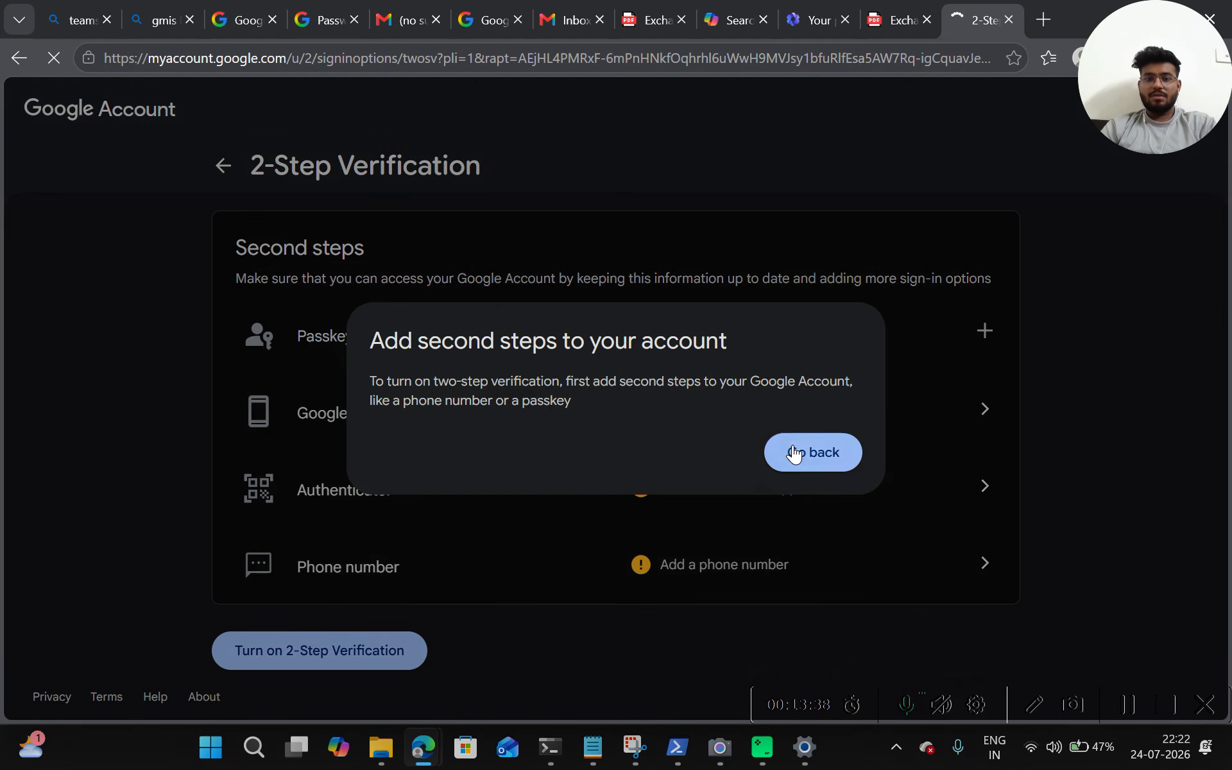
click(821, 454)
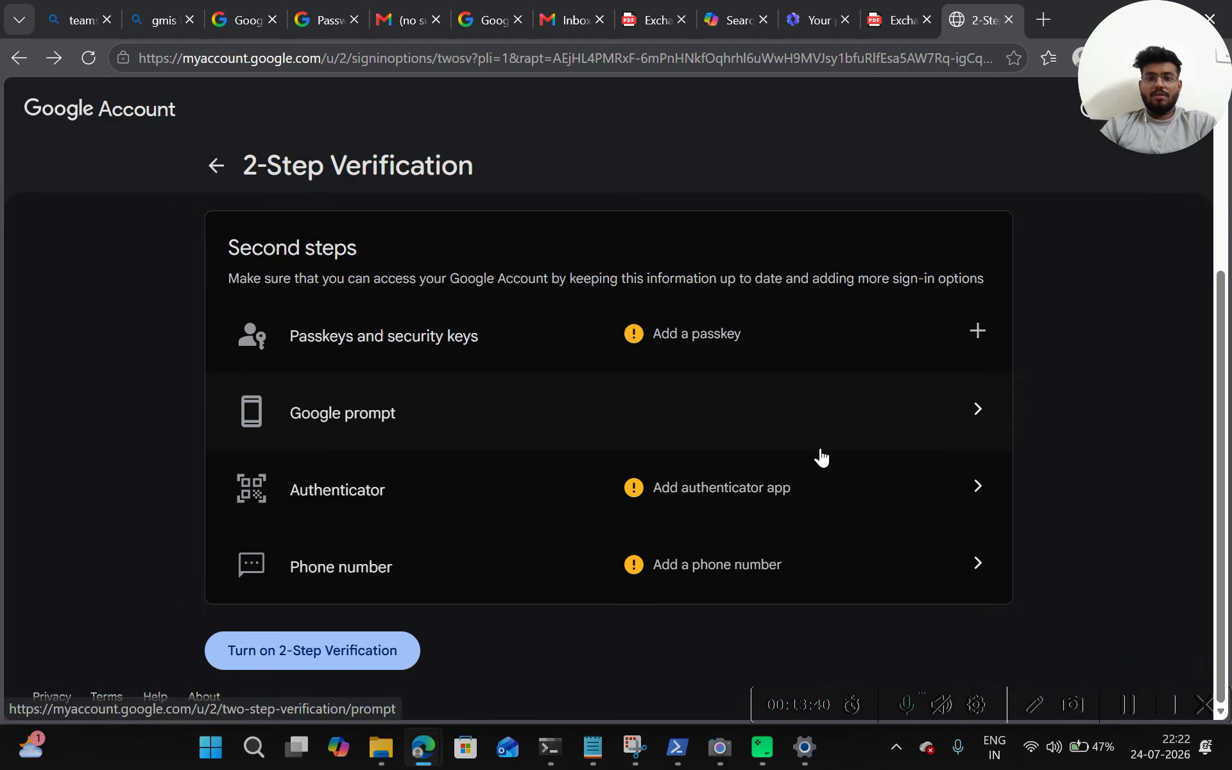
click(222, 166)
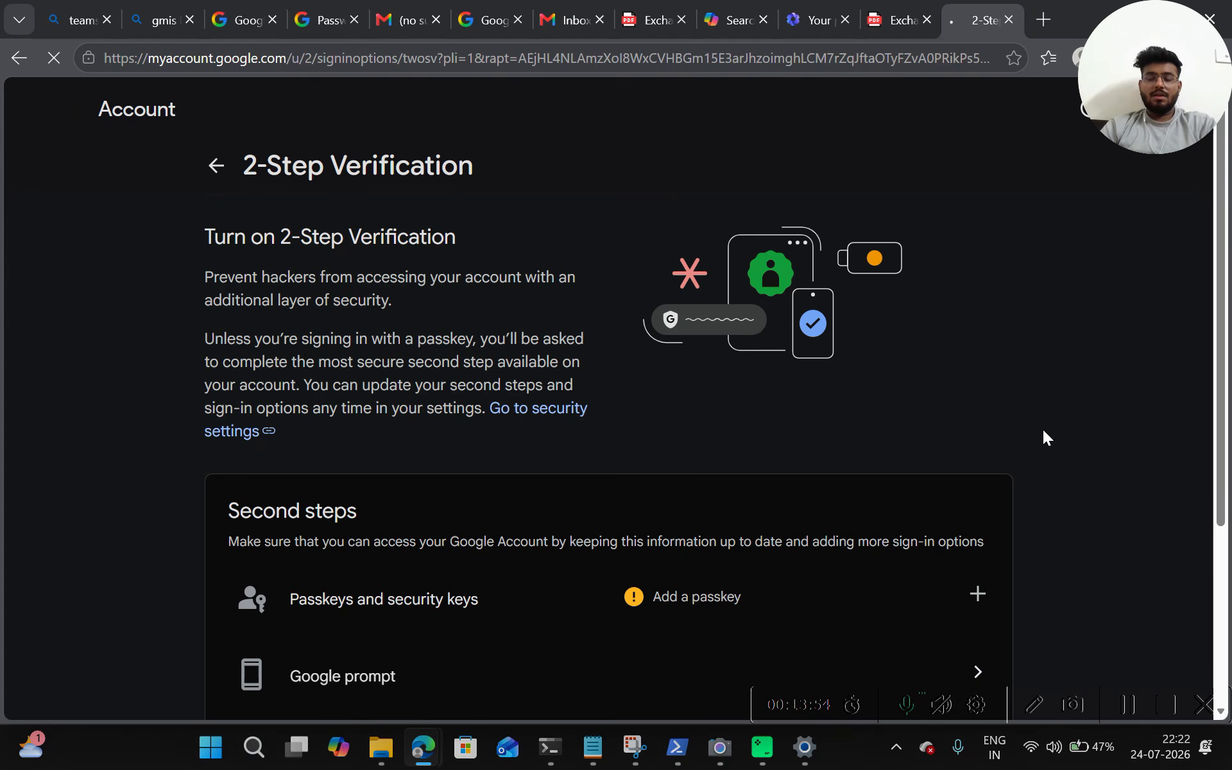
scroll(790, 481, down, 3)
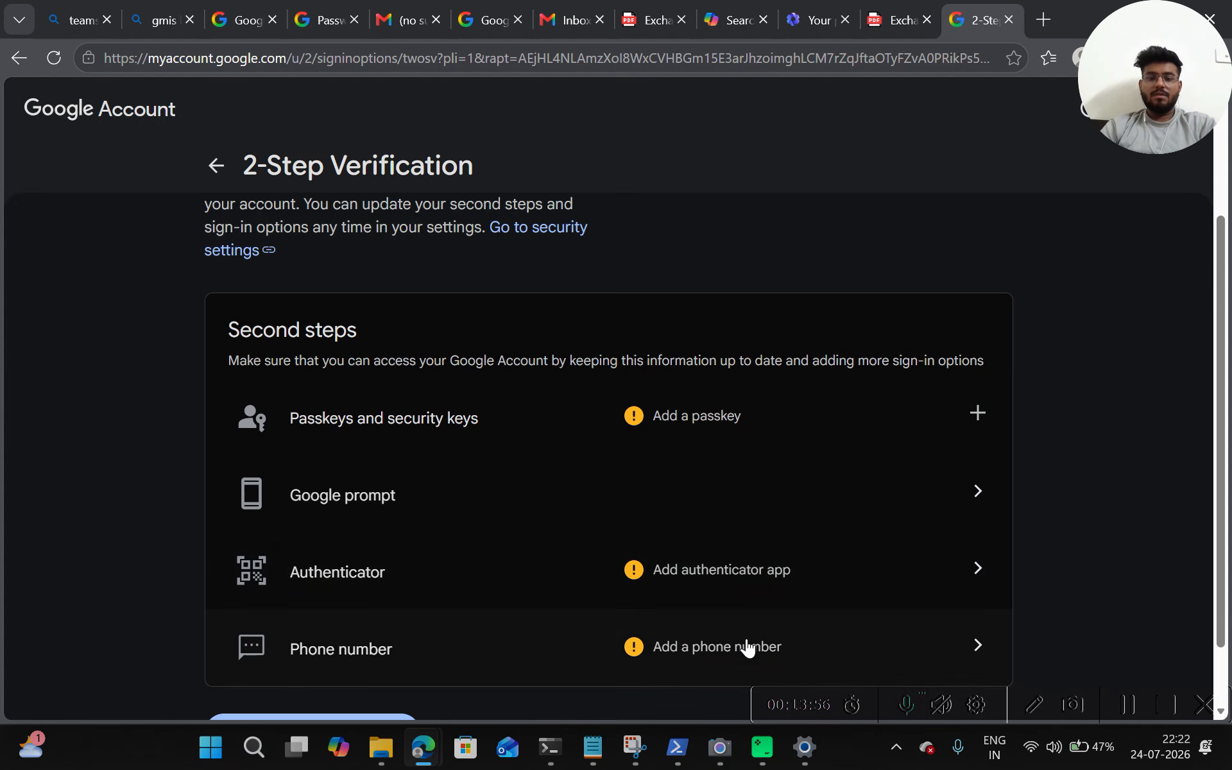
Add the user's Indian (+91) mobile number as the 2-Step Verification phone and save it.
click(746, 645)
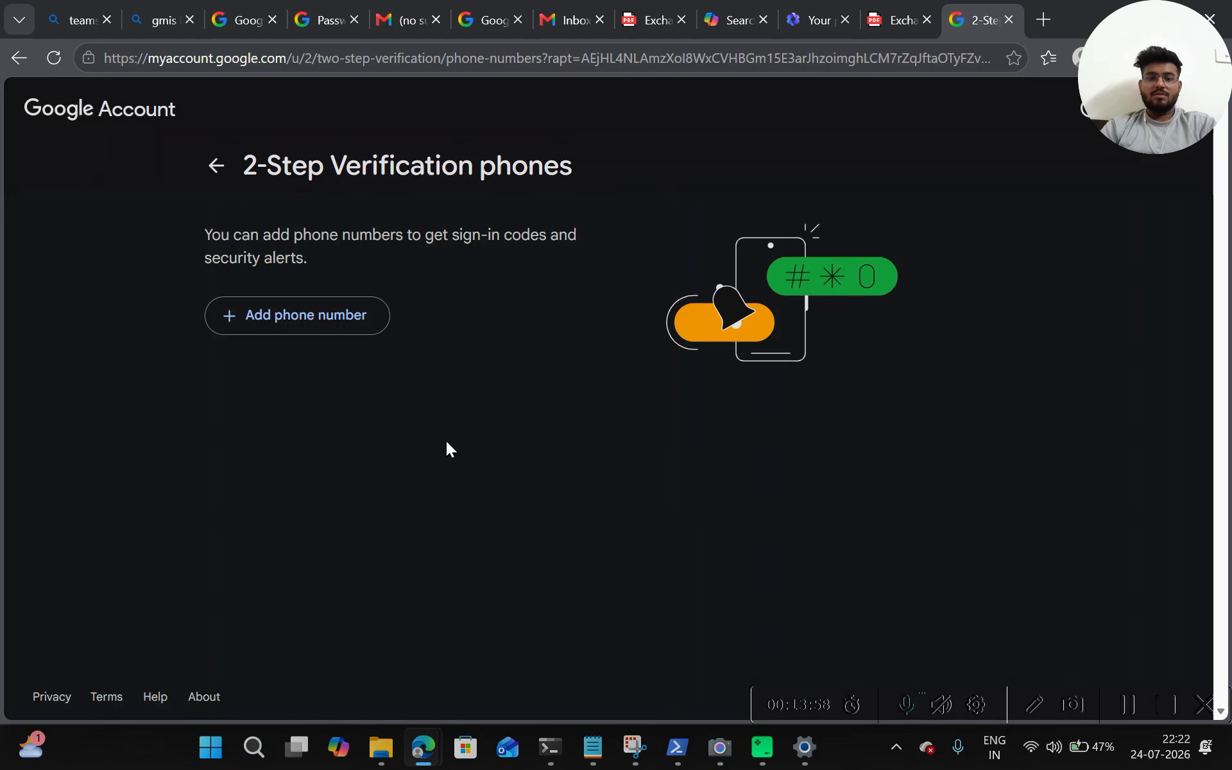
click(289, 331)
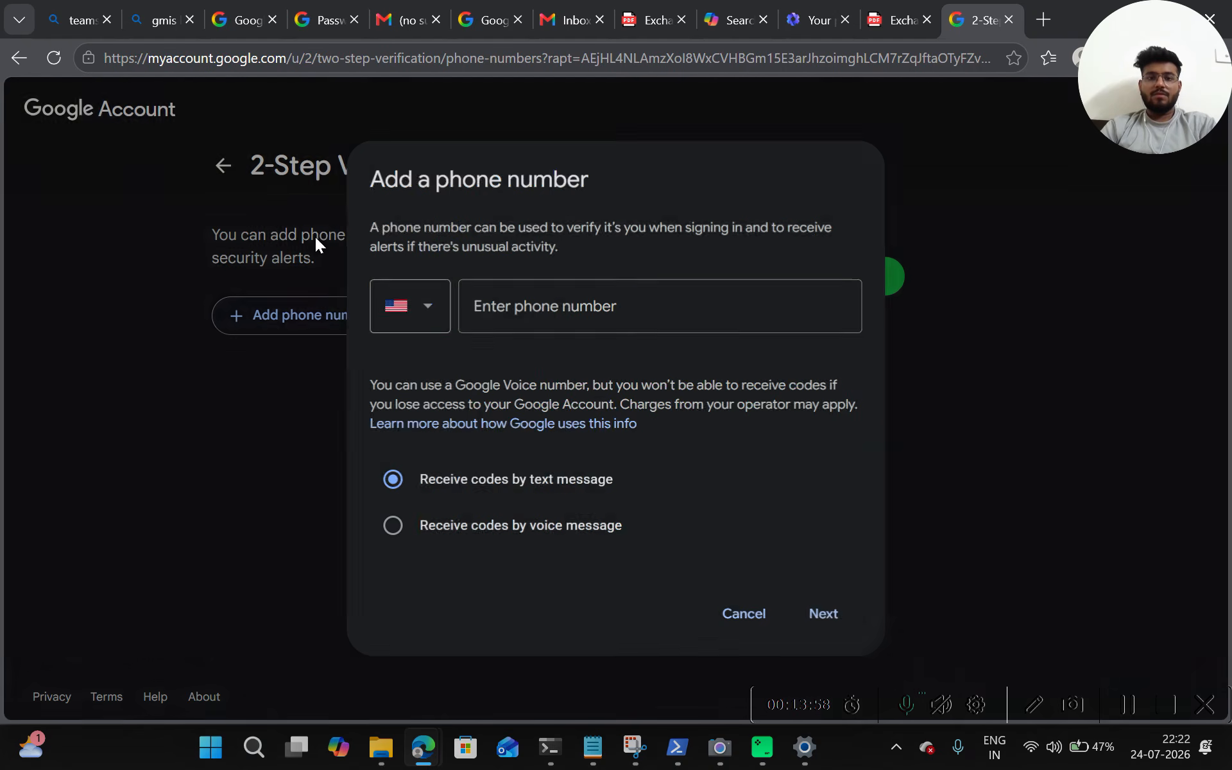
click(419, 319)
text(india)
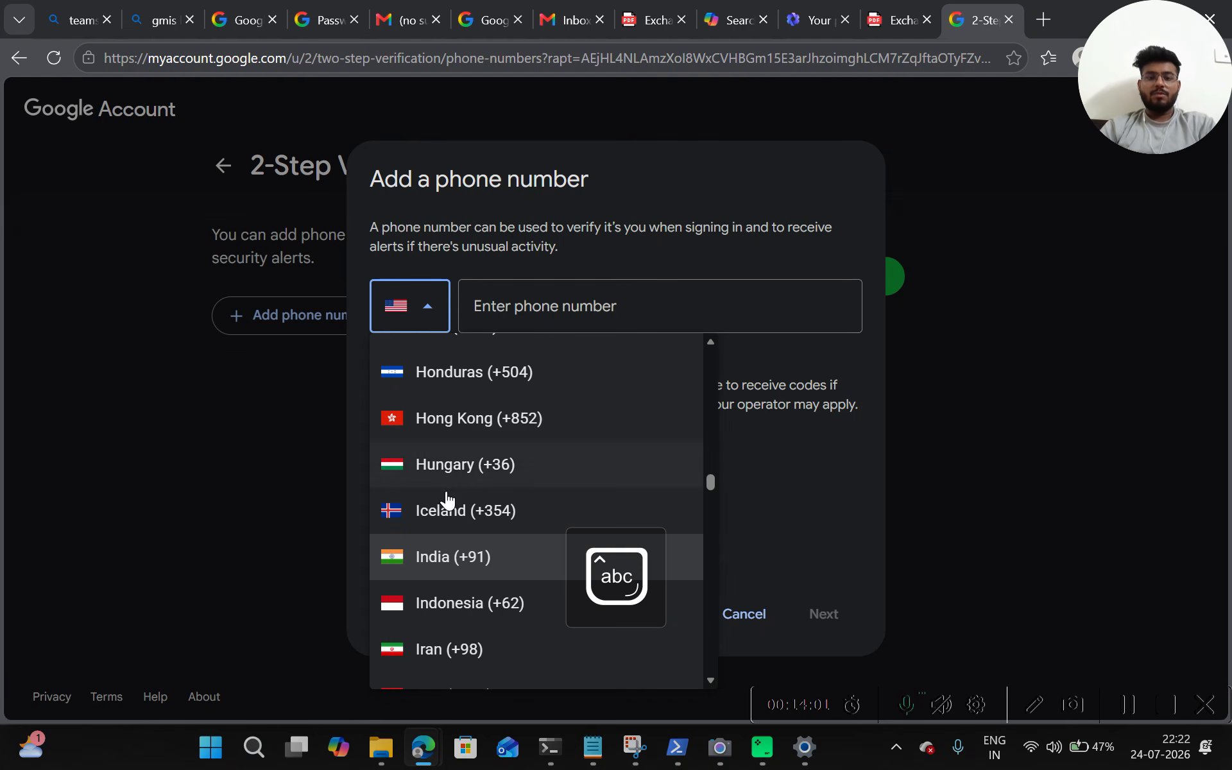
click(457, 554)
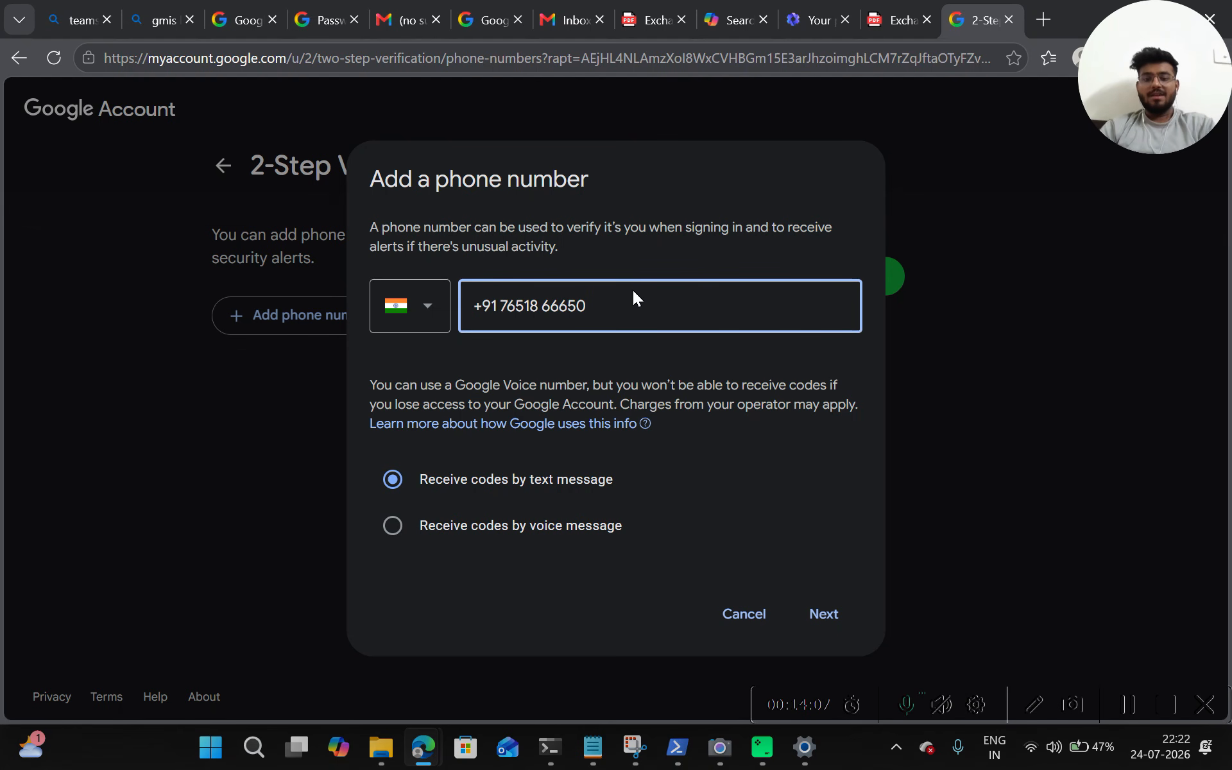
click(828, 615)
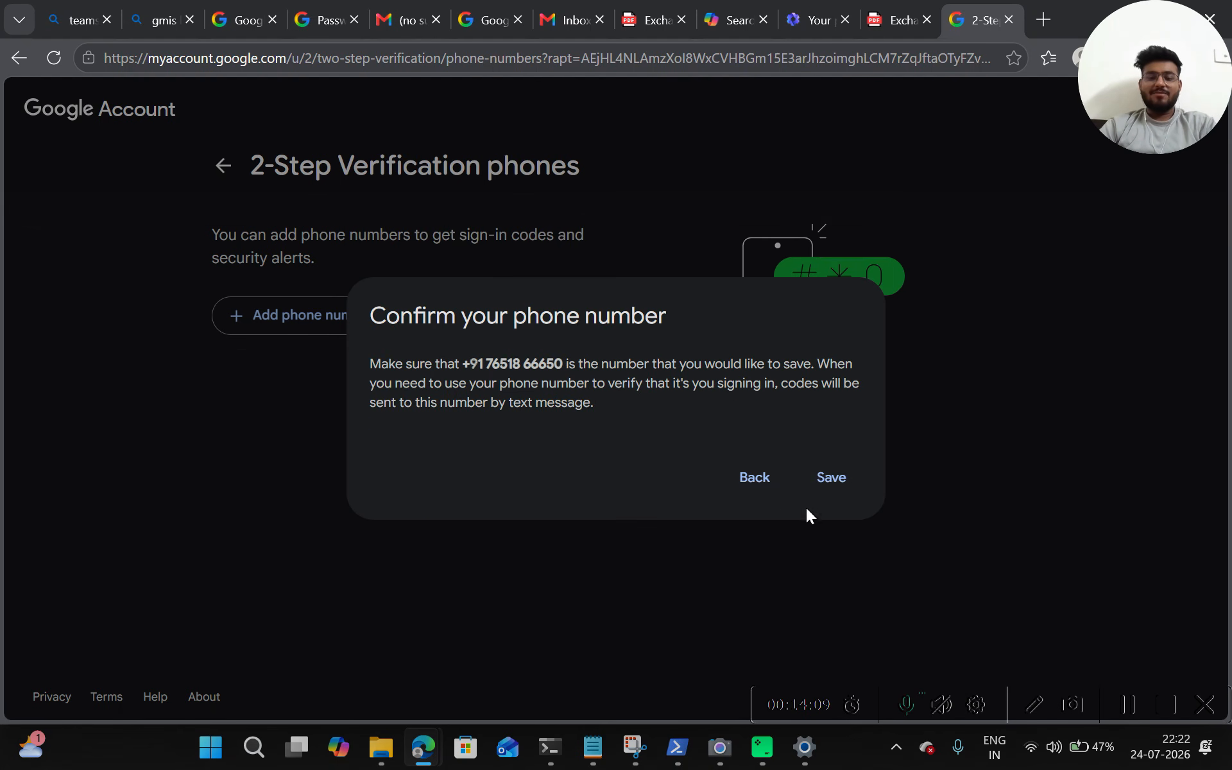
click(848, 483)
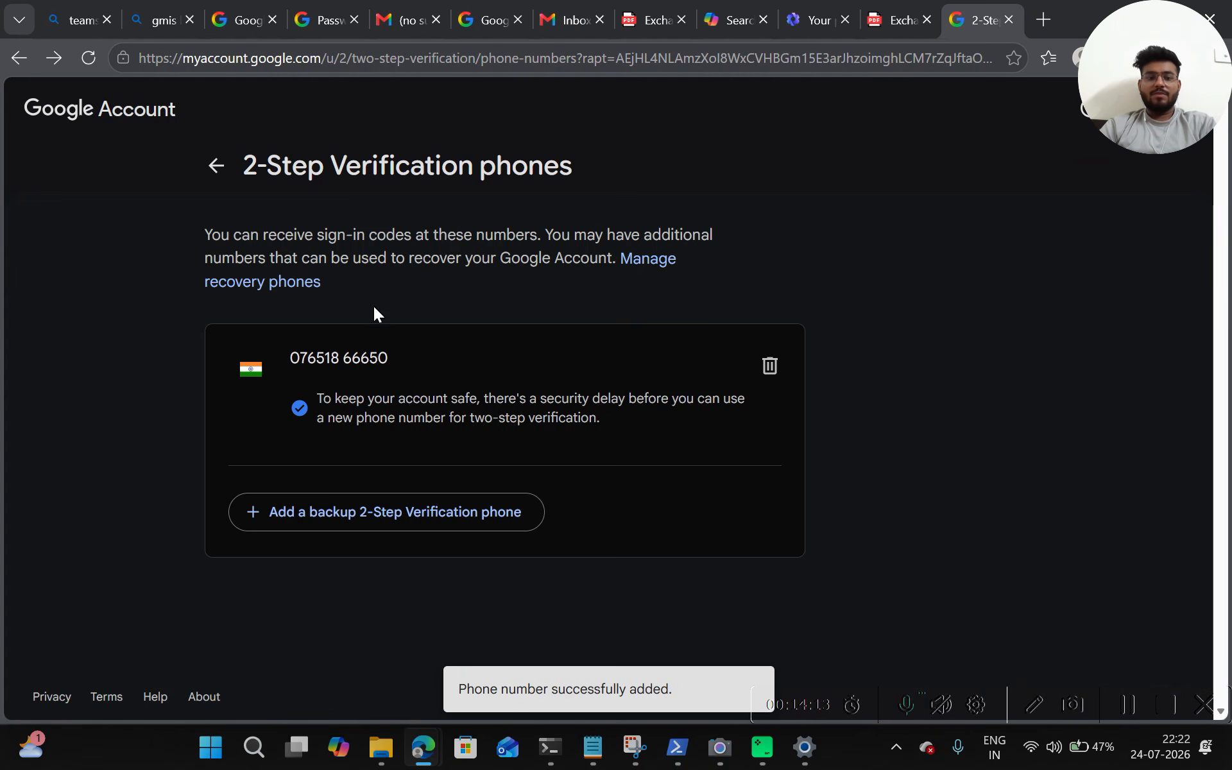
click(218, 165)
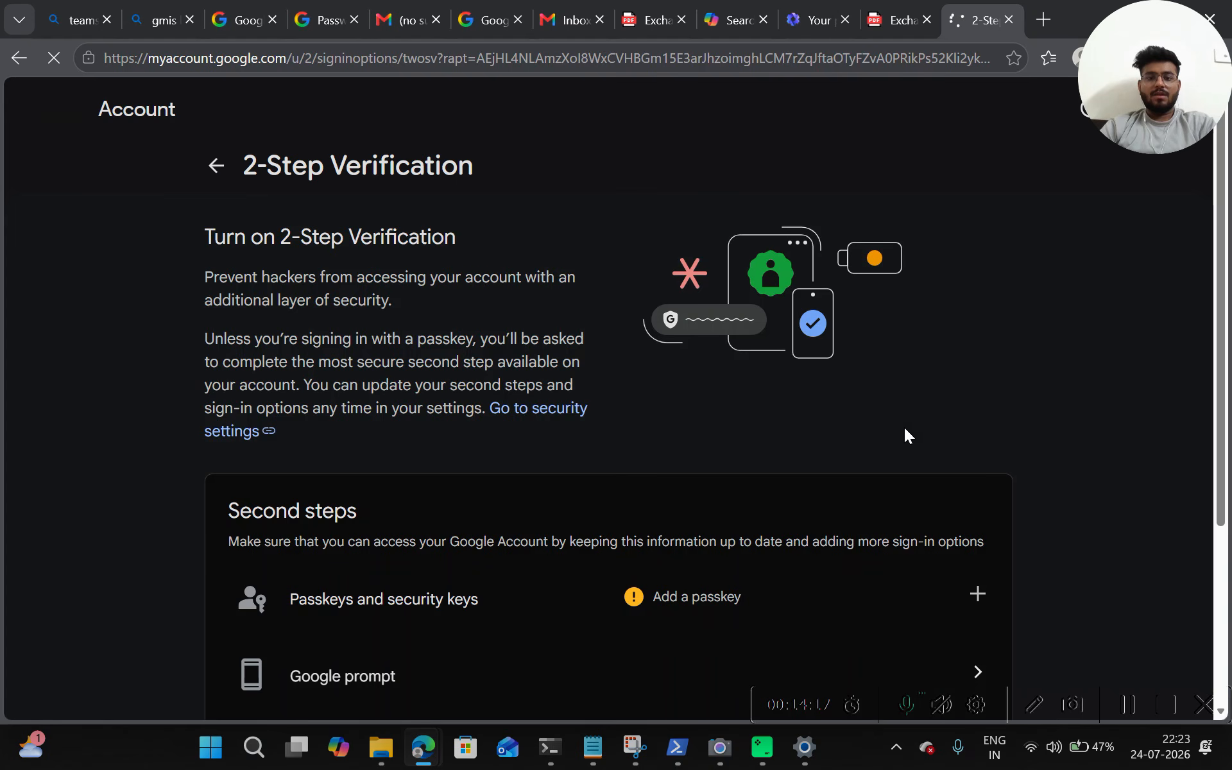
Confirm 2-Step Verification is on, then bring up the lab guide PDF at Step 3, Generate an App Password.
scroll(638, 321, down, 4)
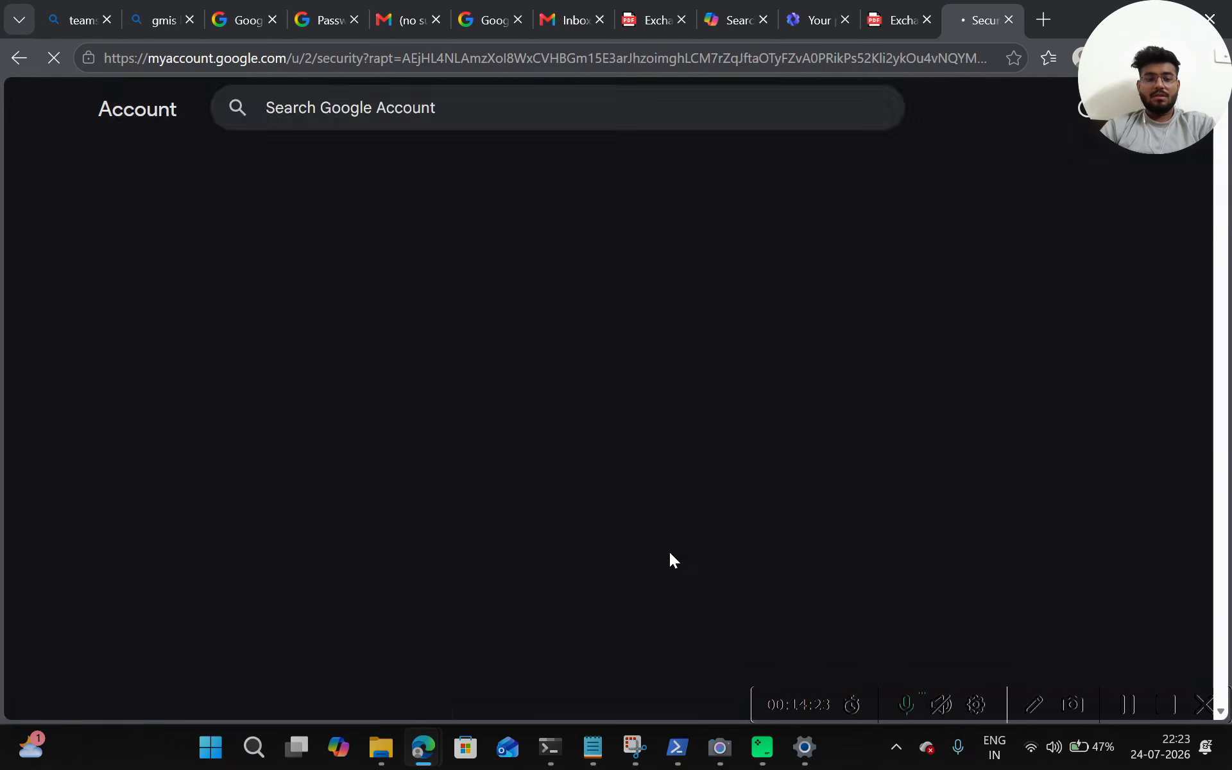
scroll(702, 275, down, 7)
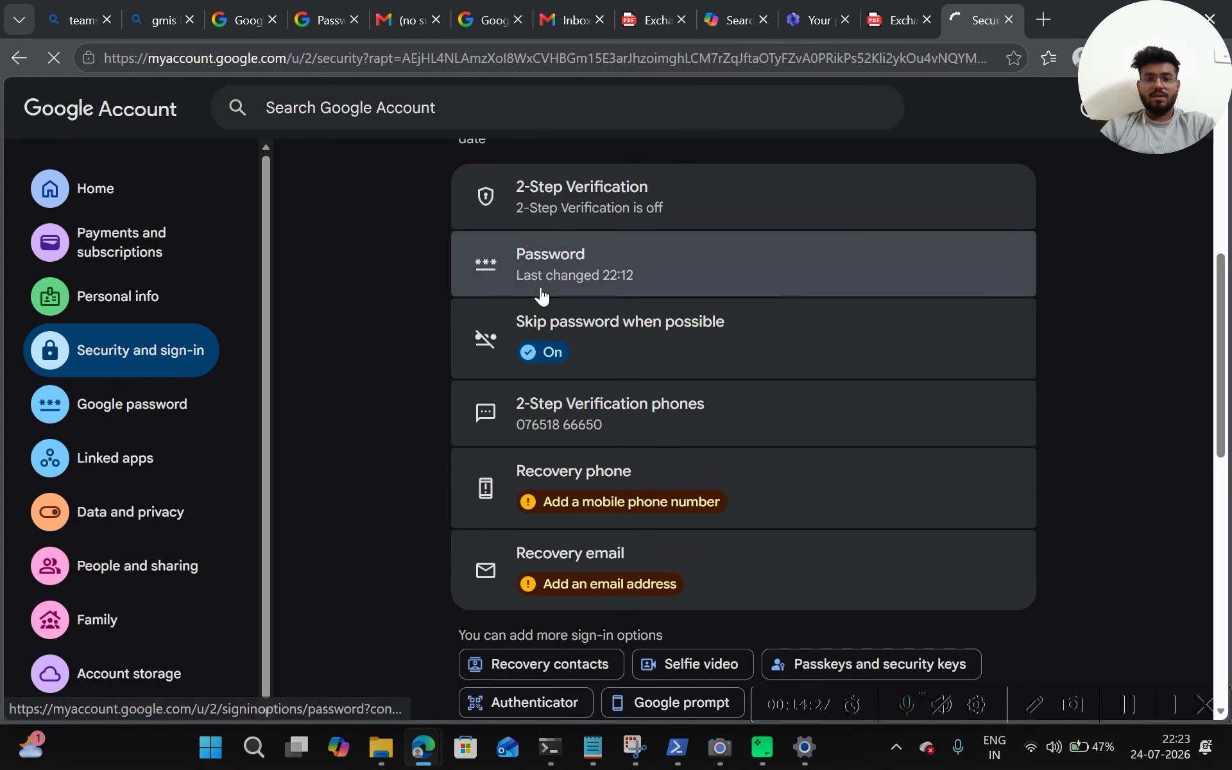
click(539, 293)
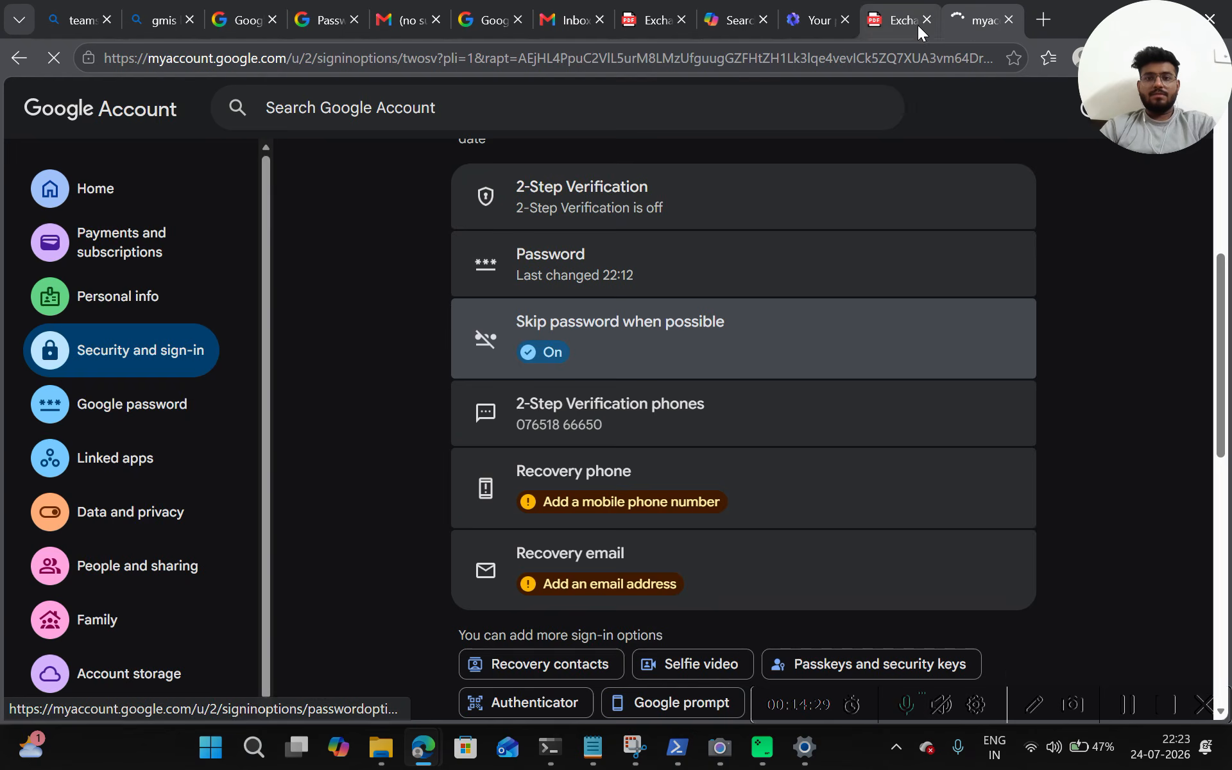
scroll(709, 500, down, 5)
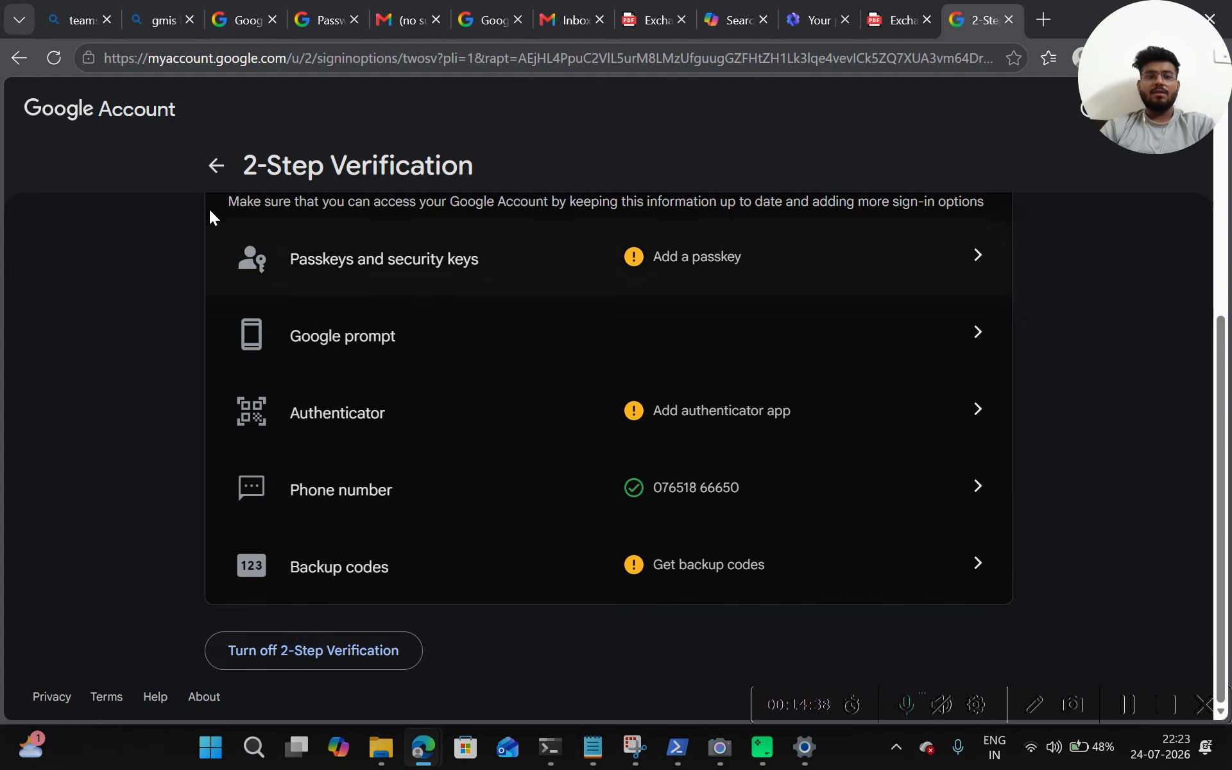
click(214, 163)
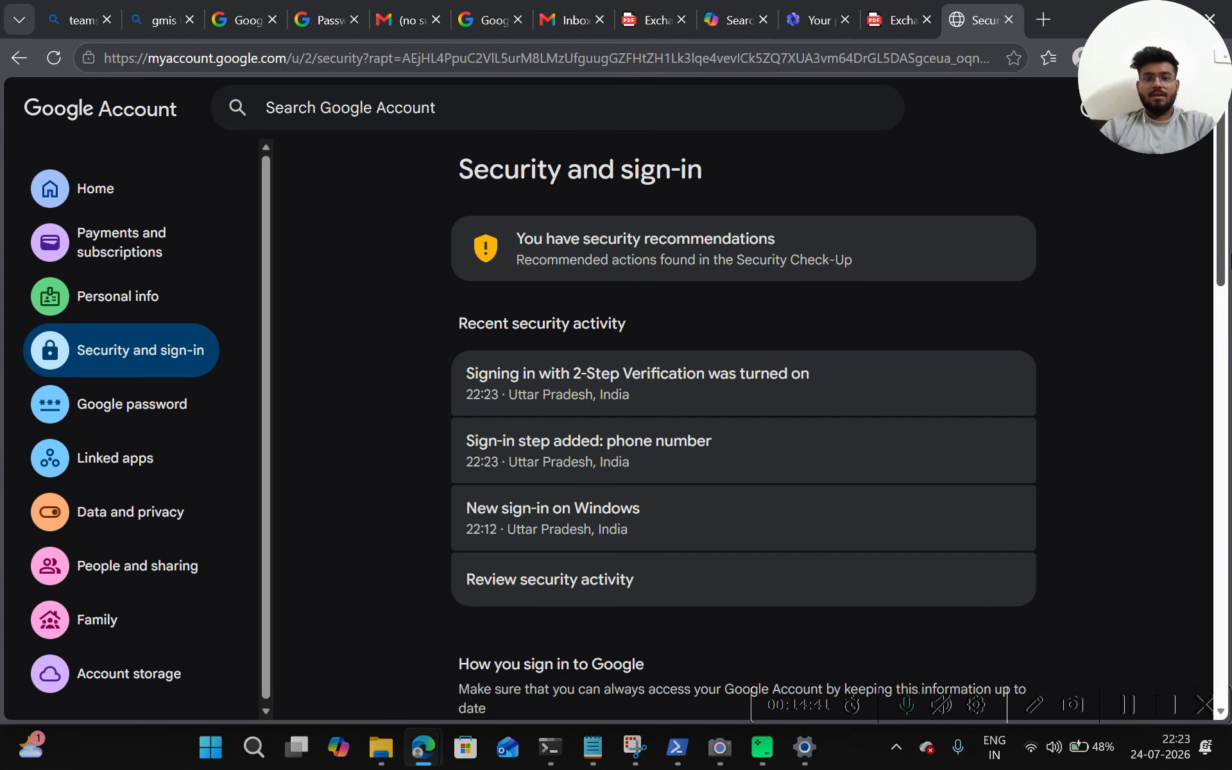
scroll(1002, 318, down, 3)
drag(1231, 314, 1230, 691)
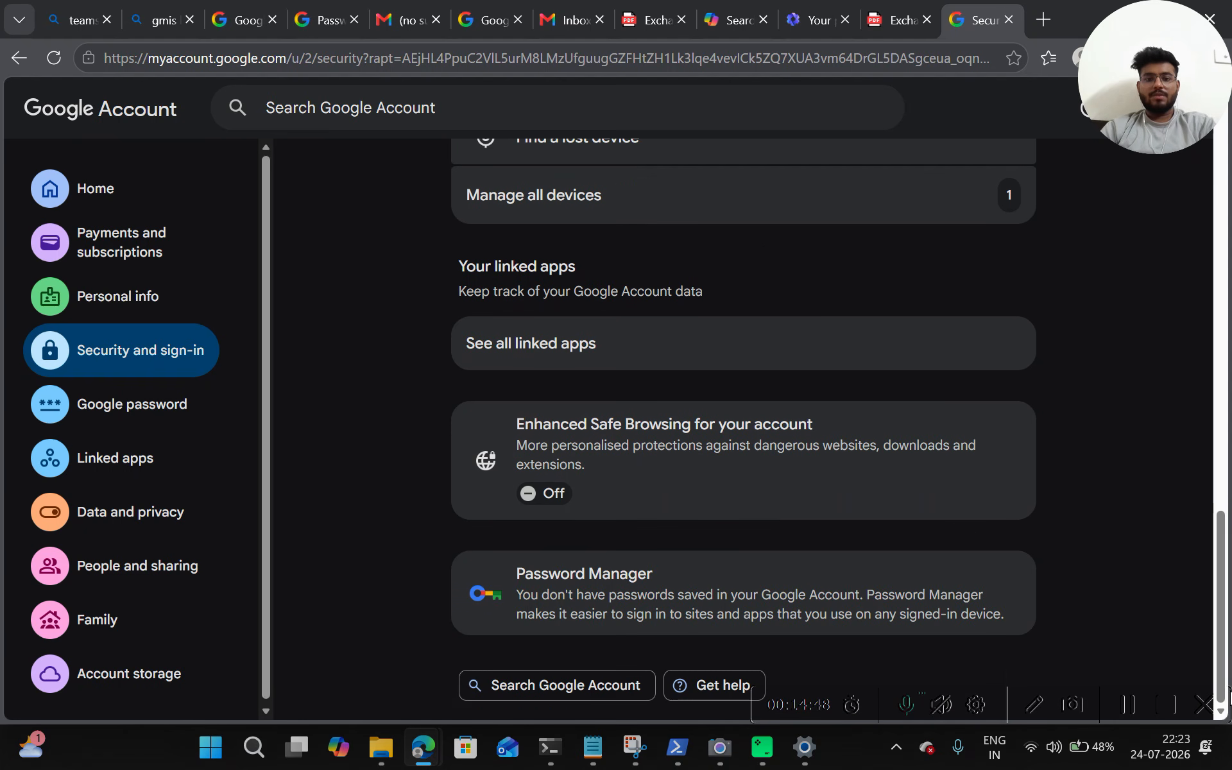
click(889, 15)
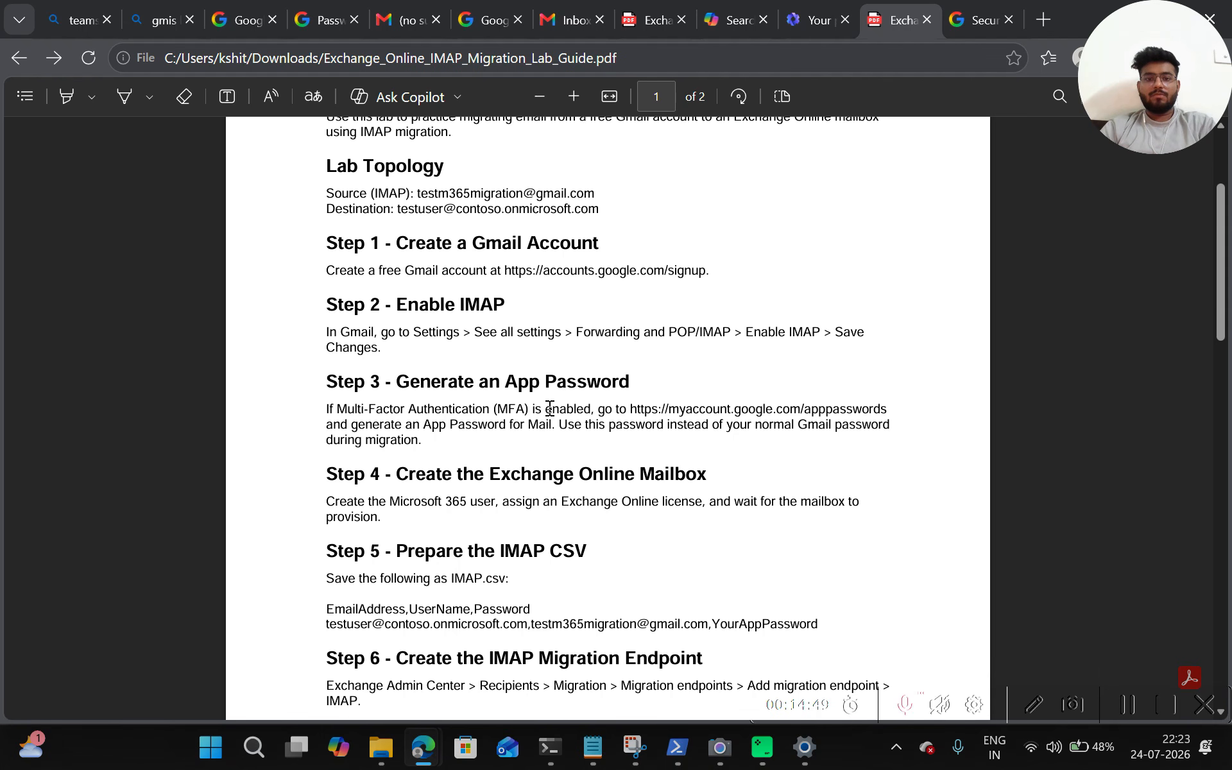
Open the PDF's apppasswords link in a new tab and sign in with the migration test account.
right_click(722, 407)
click(849, 304)
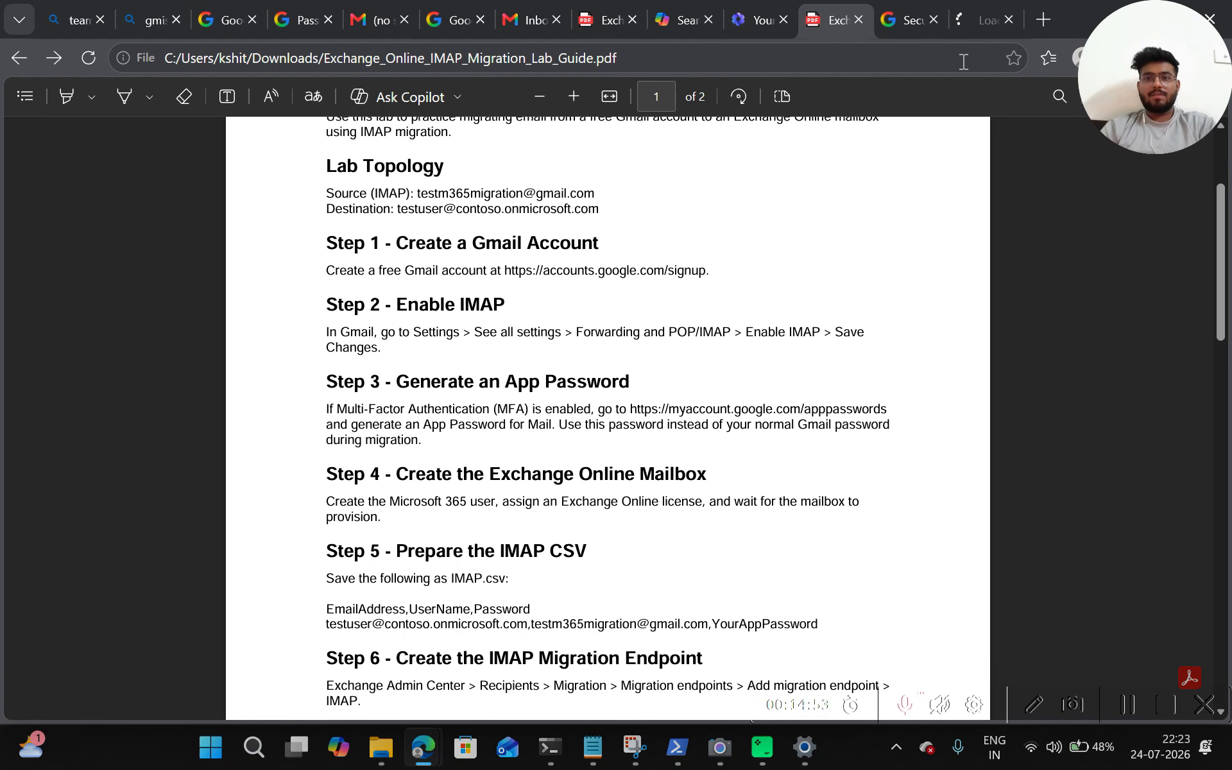
click(973, 20)
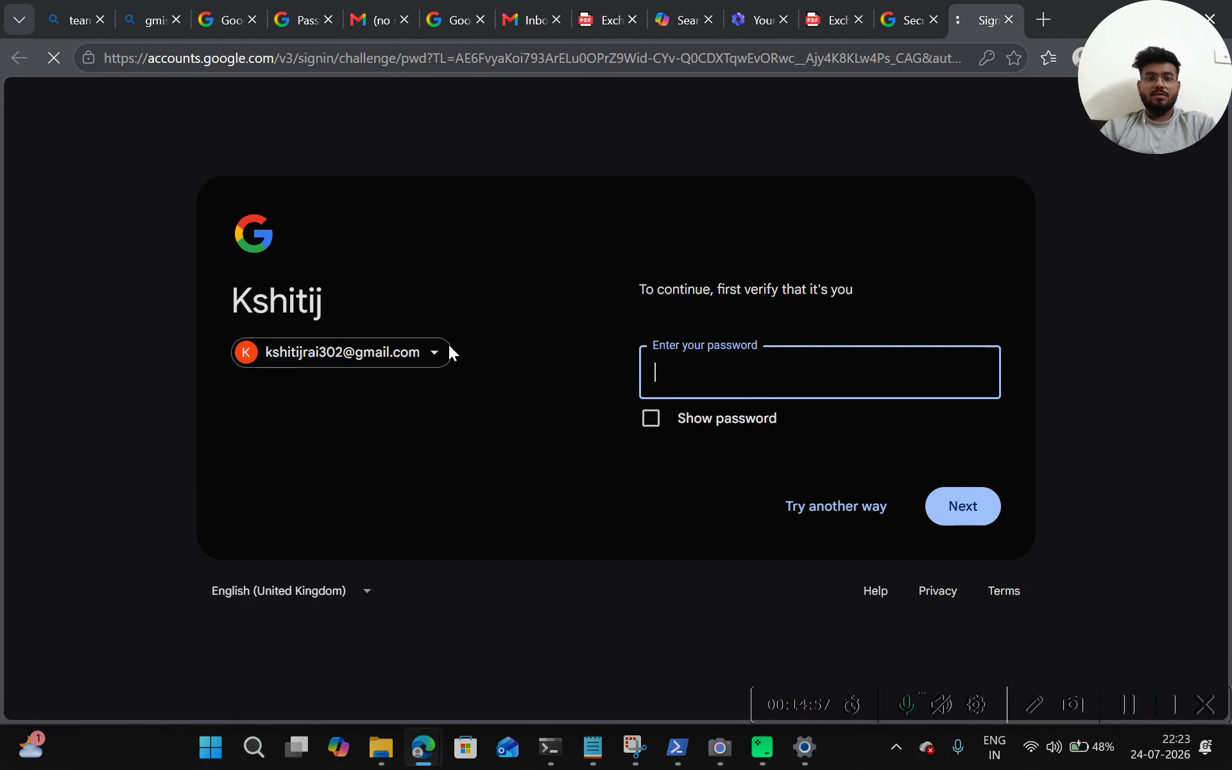
click(344, 352)
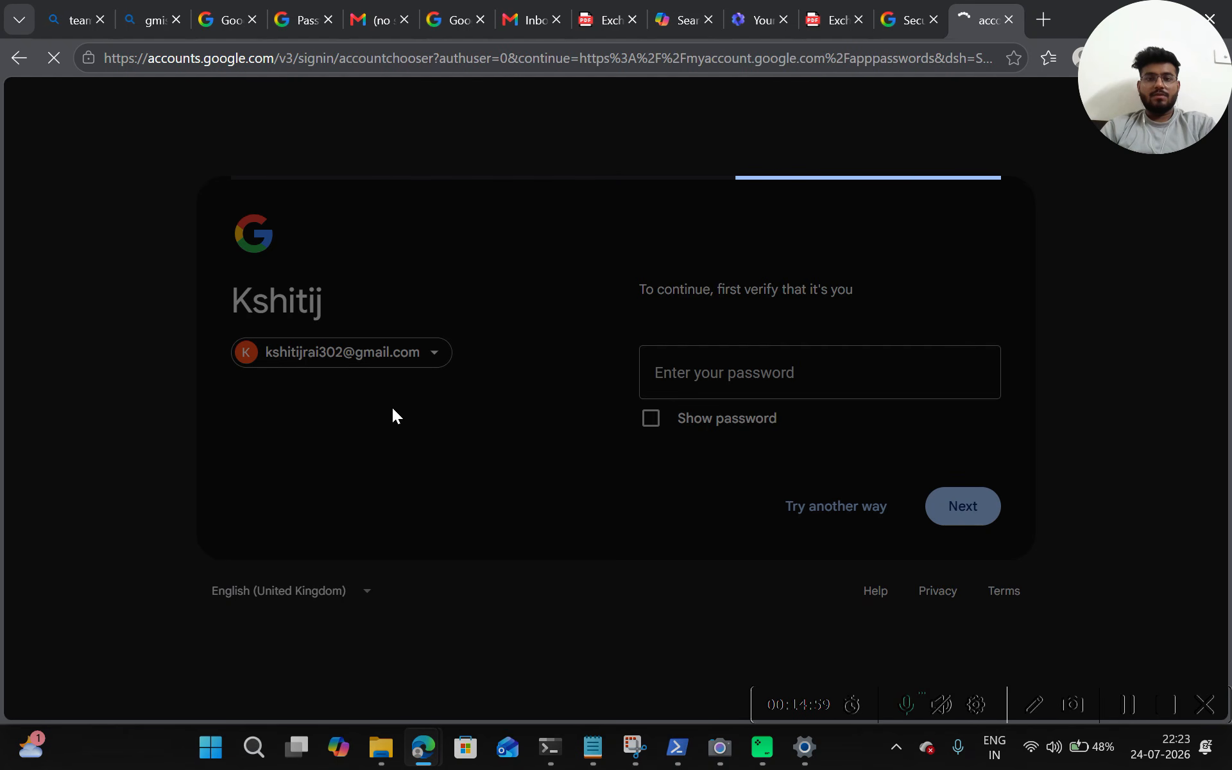
click(708, 452)
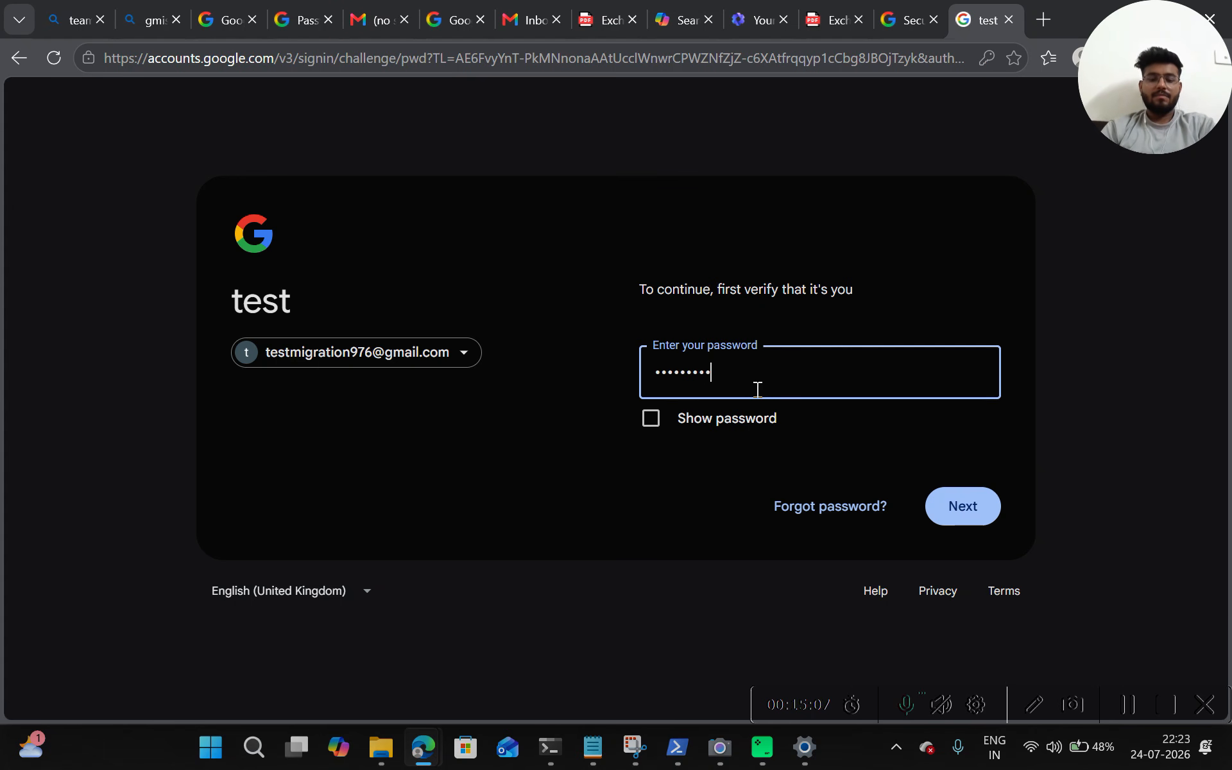
key(Caps_Lock)
key(Return)
key(Caps_Lock)
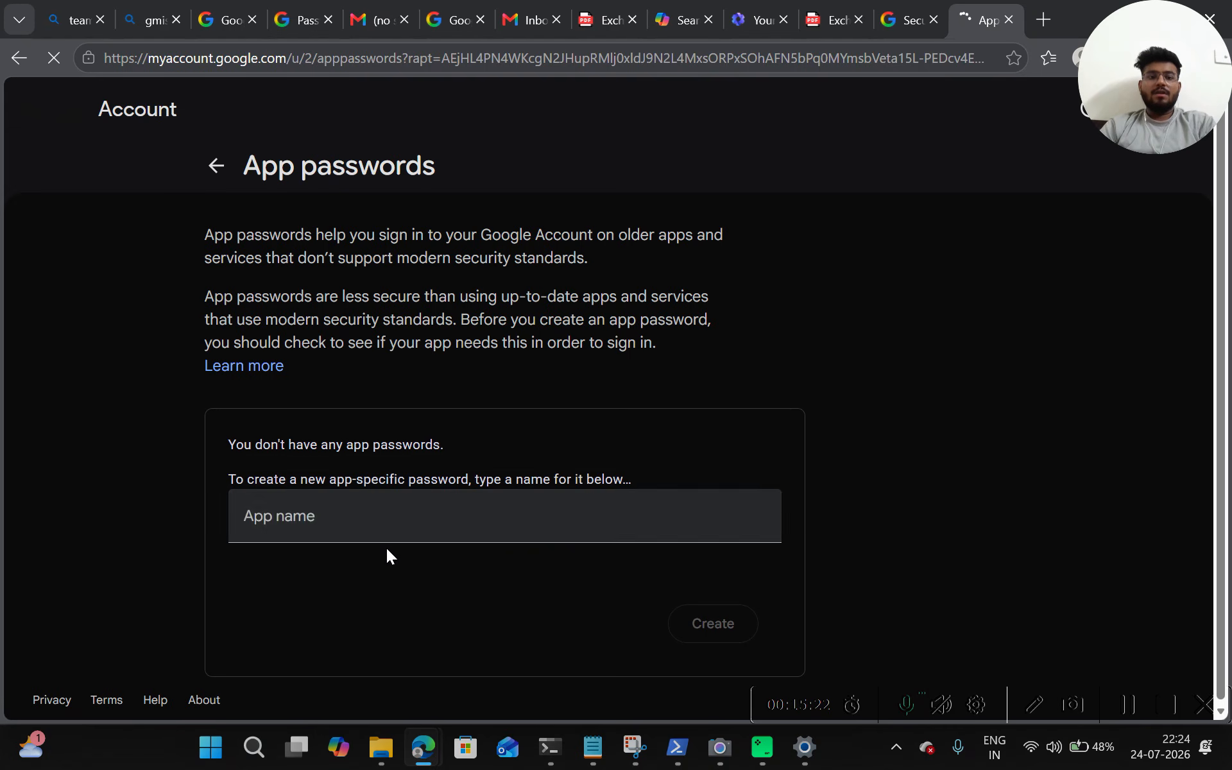
Create a Google app password named Migration.
click(347, 520)
key(Caps_Lock)
text(M)
key(BackSpace)
key(Caps_Lock)
text(Migration)
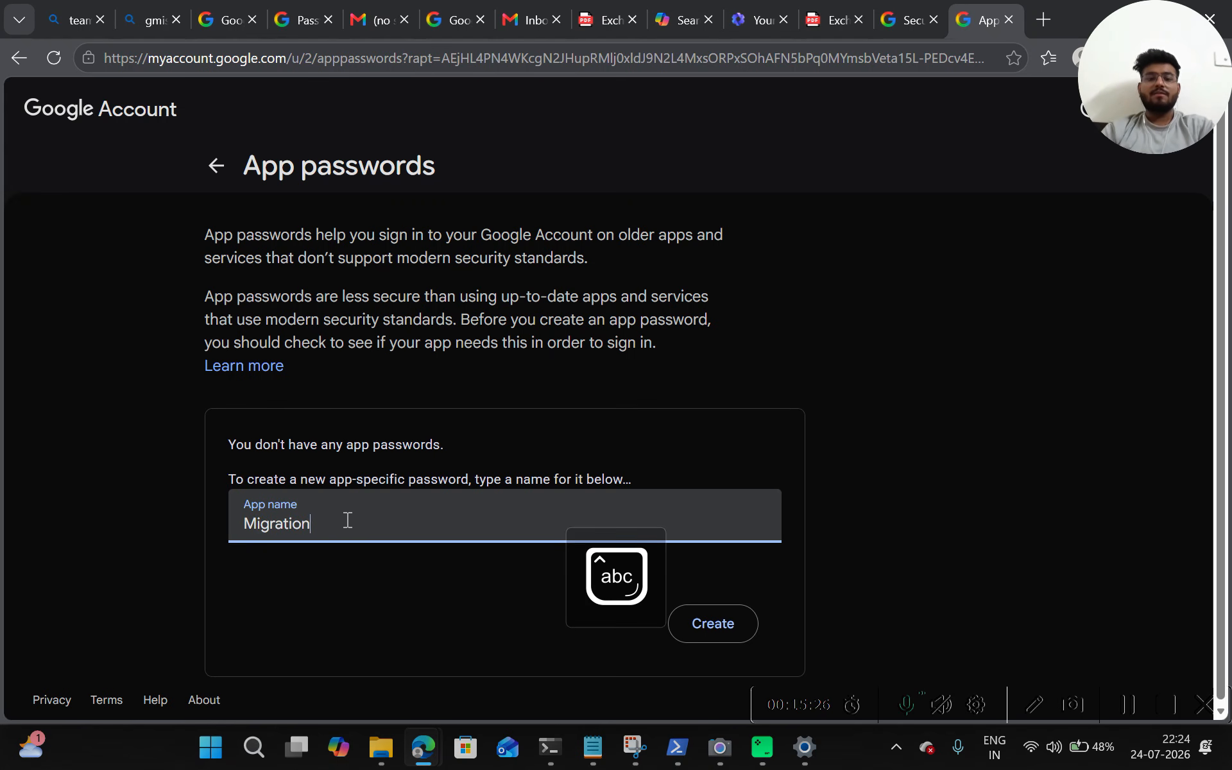
click(714, 635)
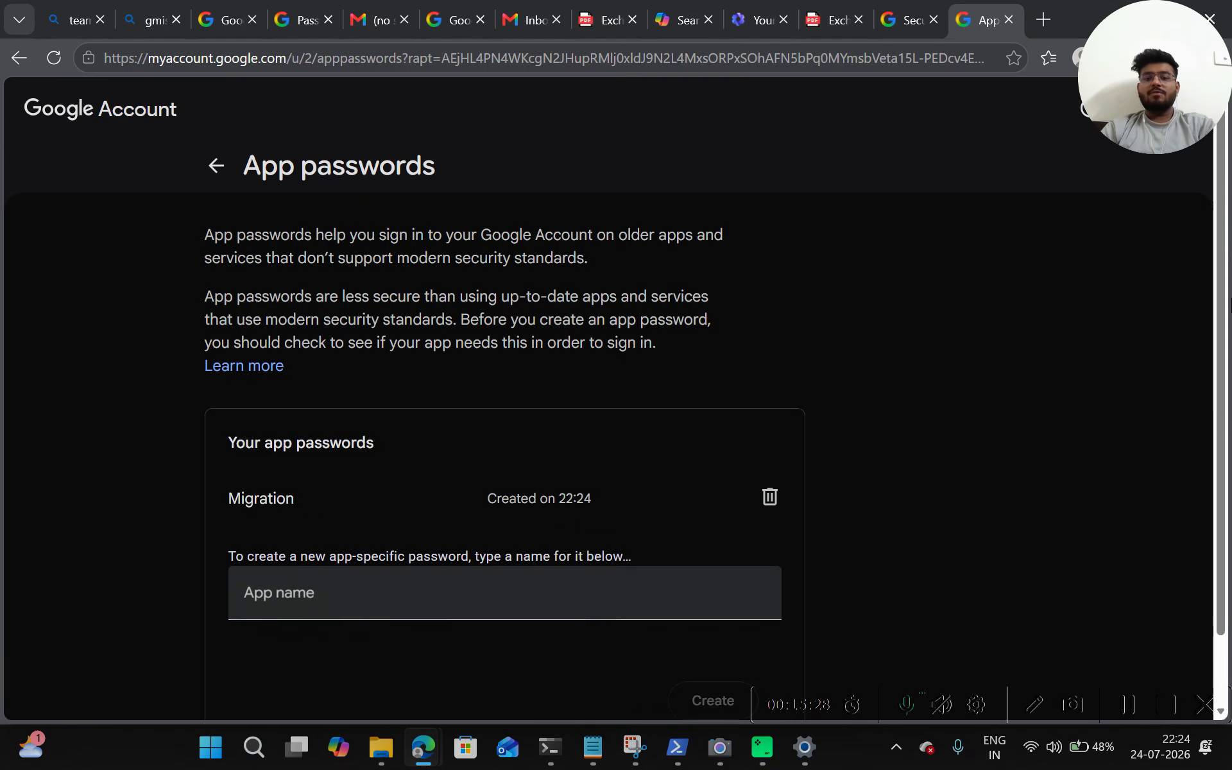
Paste the generated 16-character app password into Notepad, then return to the IMAP migration guide PDF.
drag(736, 296, 449, 364)
key(ctrl+c)
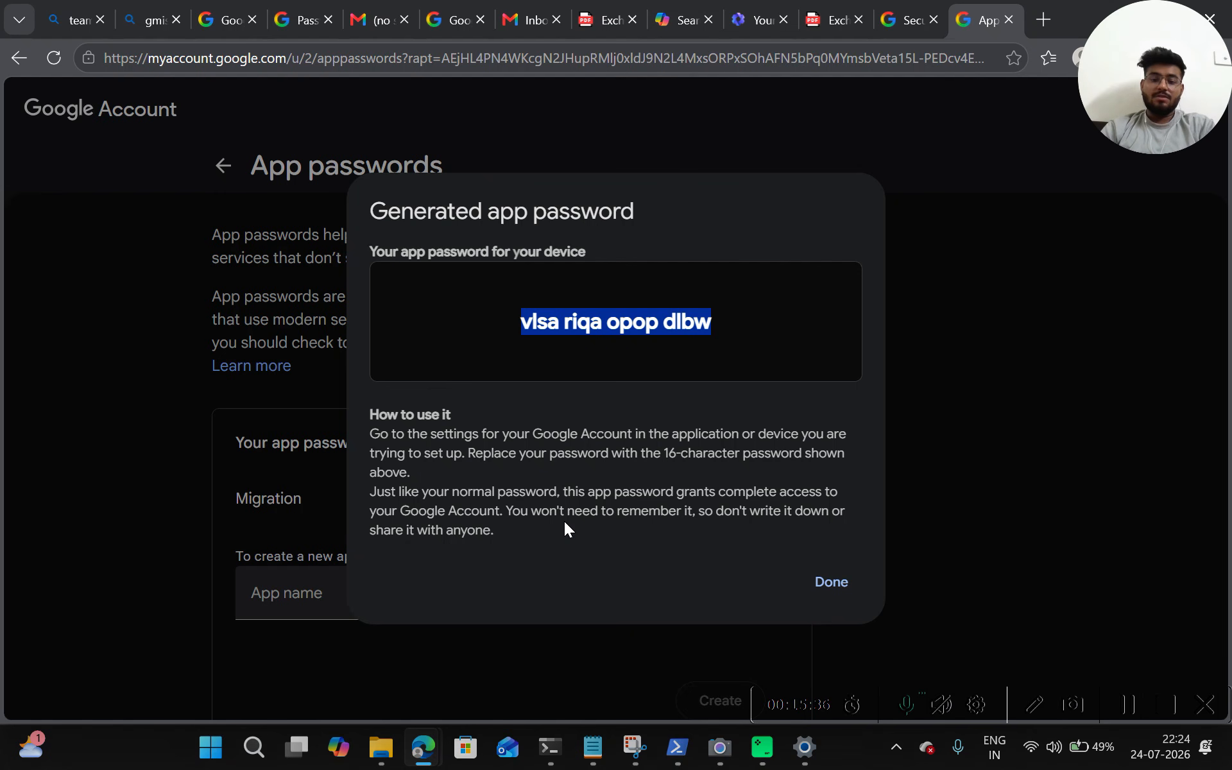
click(593, 746)
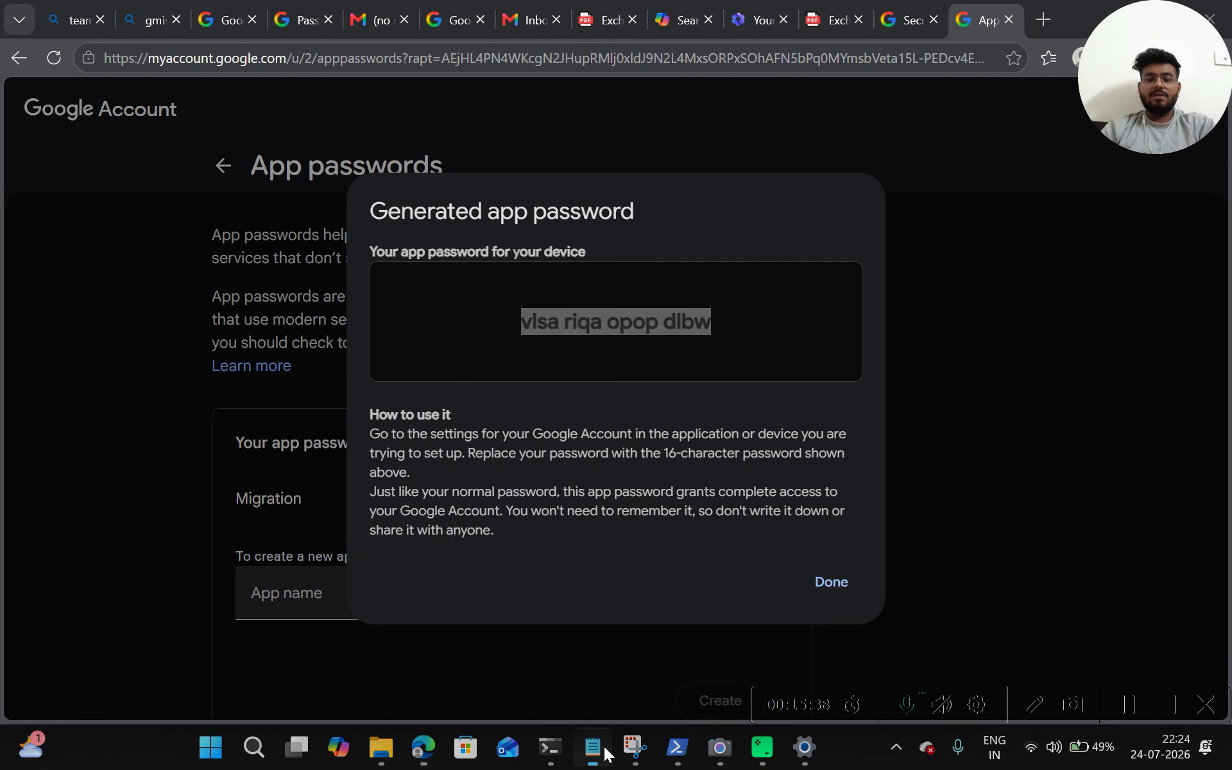
key(ctrl+v)
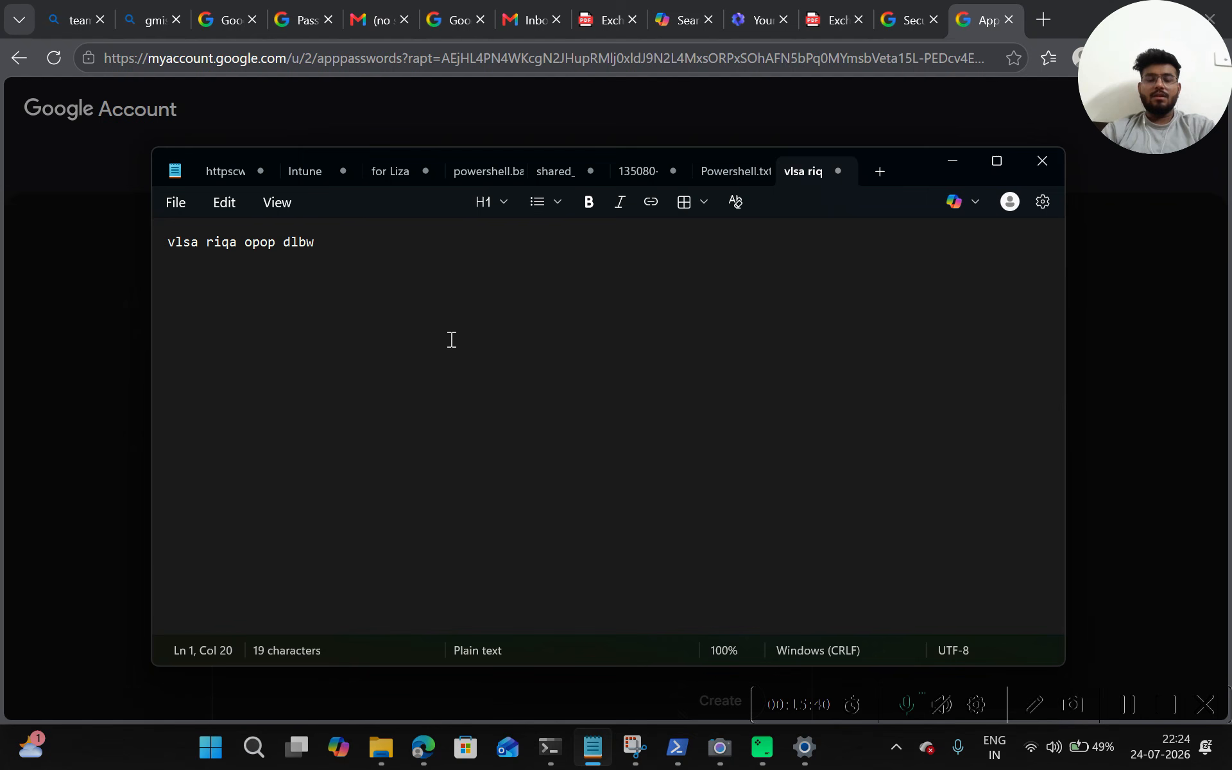
click(953, 162)
click(600, 26)
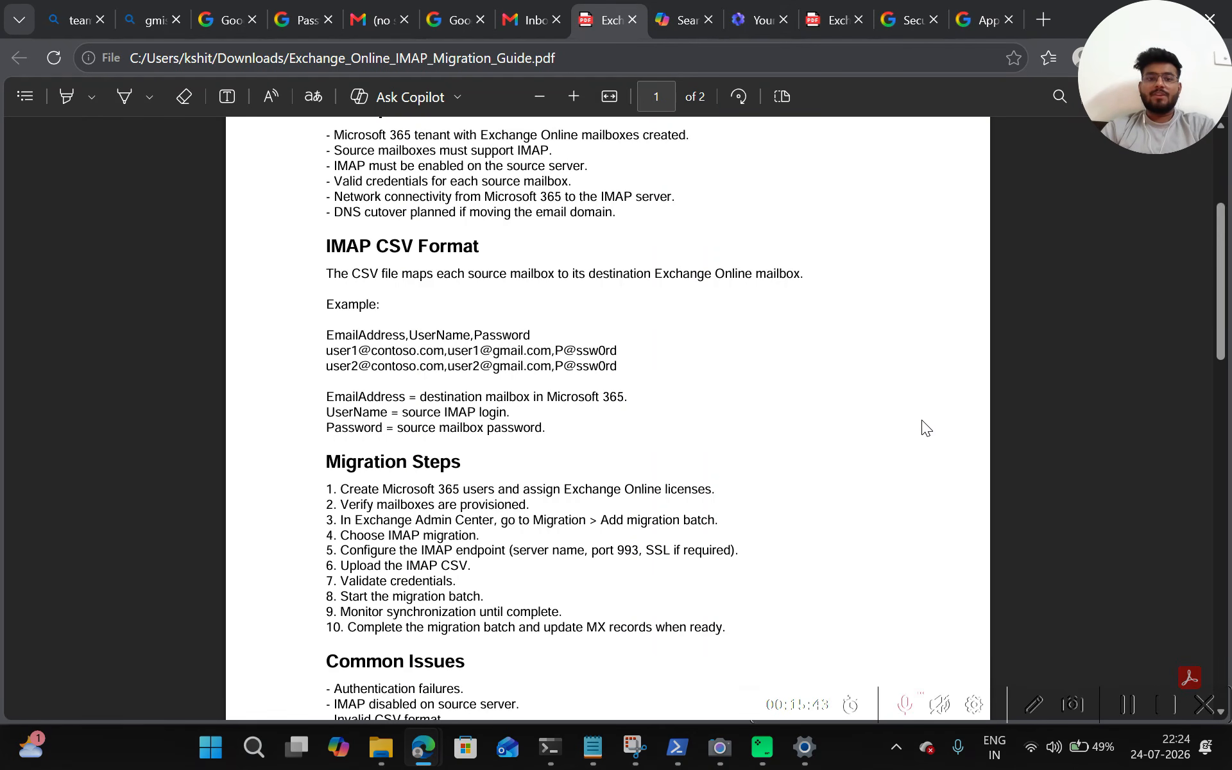
Go from the lab guide to the admin center, dismiss the trial notice, and open Active users.
click(812, 18)
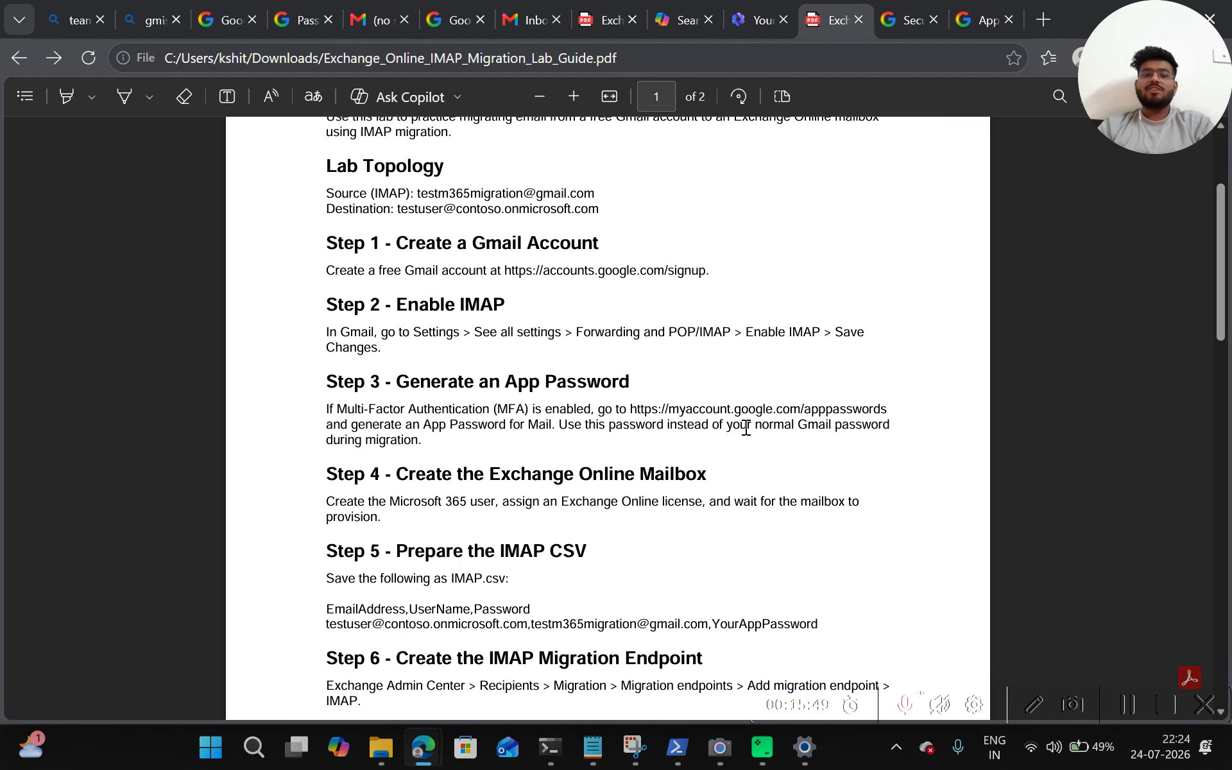
click(749, 17)
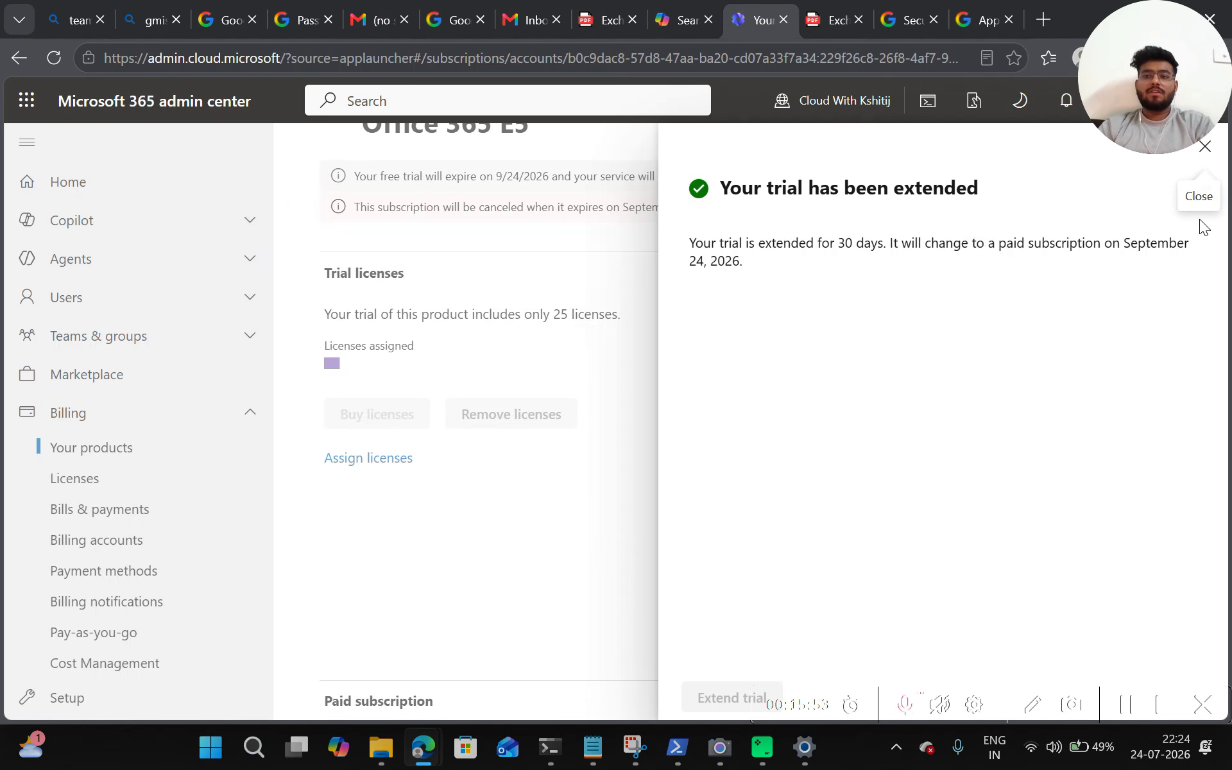
click(1220, 146)
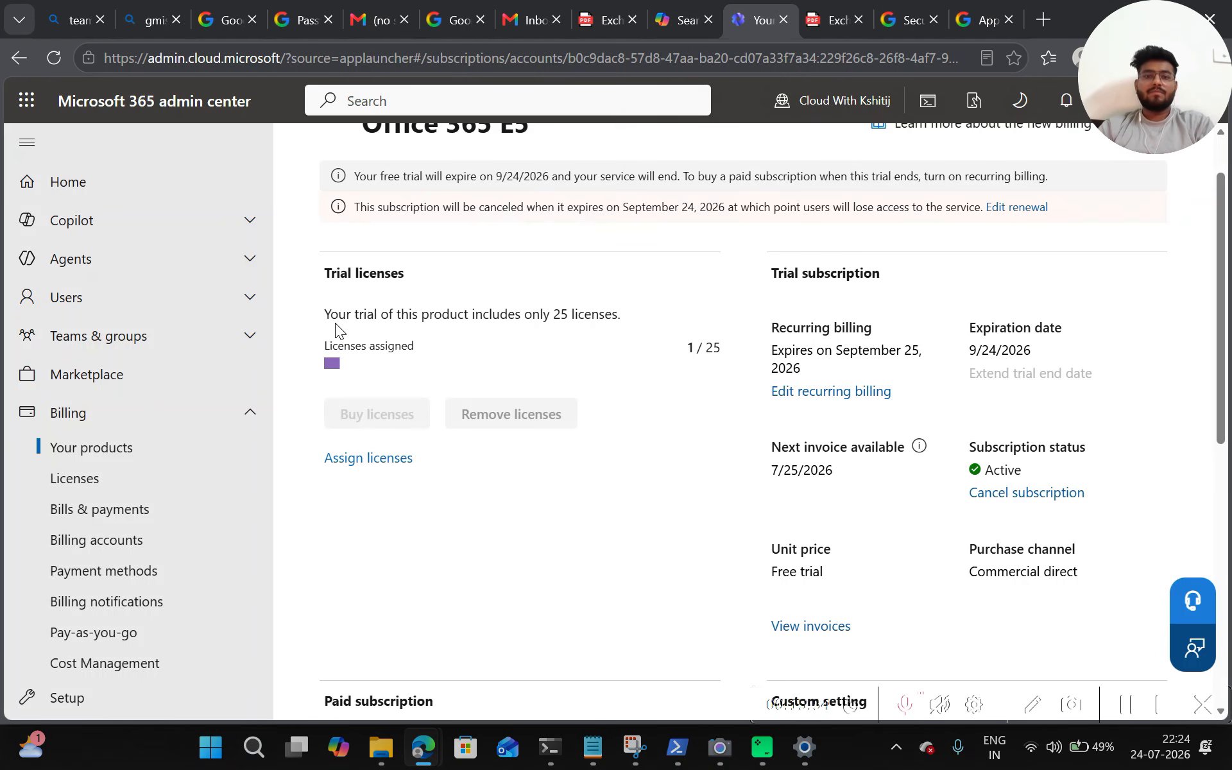
click(102, 297)
Reload Active users until the Admin, CEO, Information and shared accounts appear with license status.
click(128, 336)
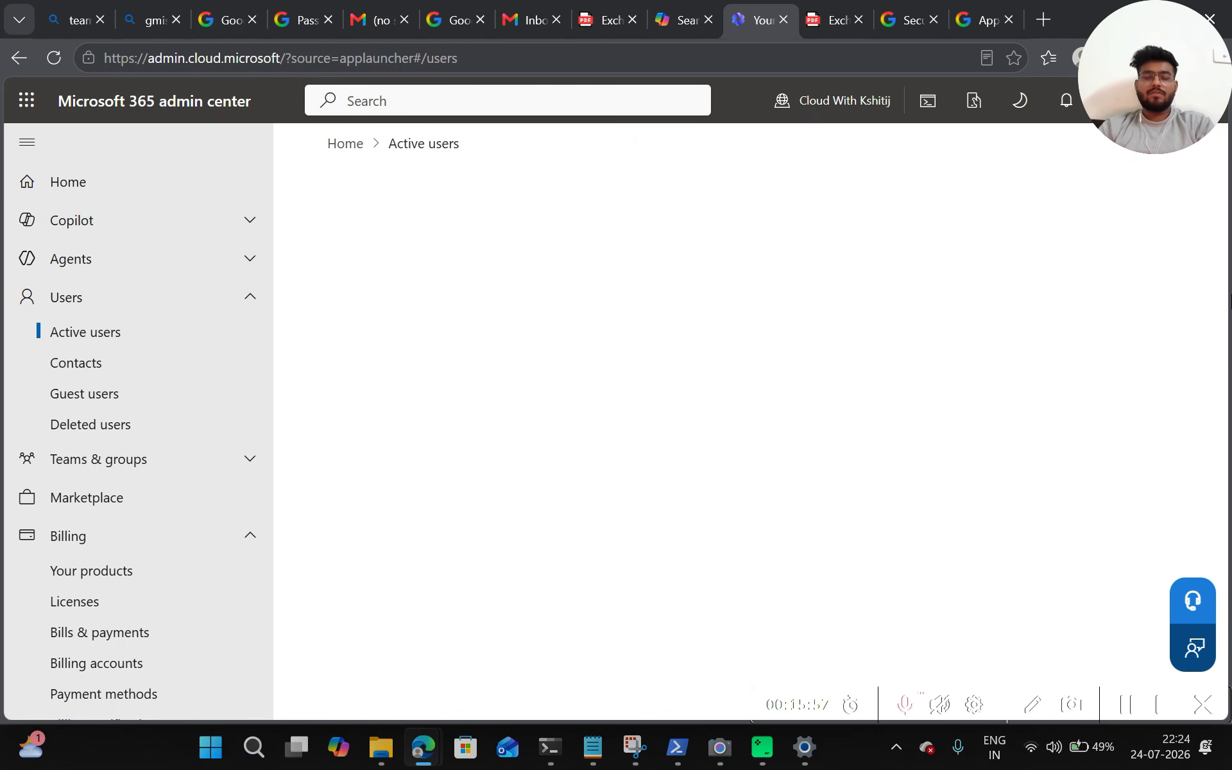
click(32, 109)
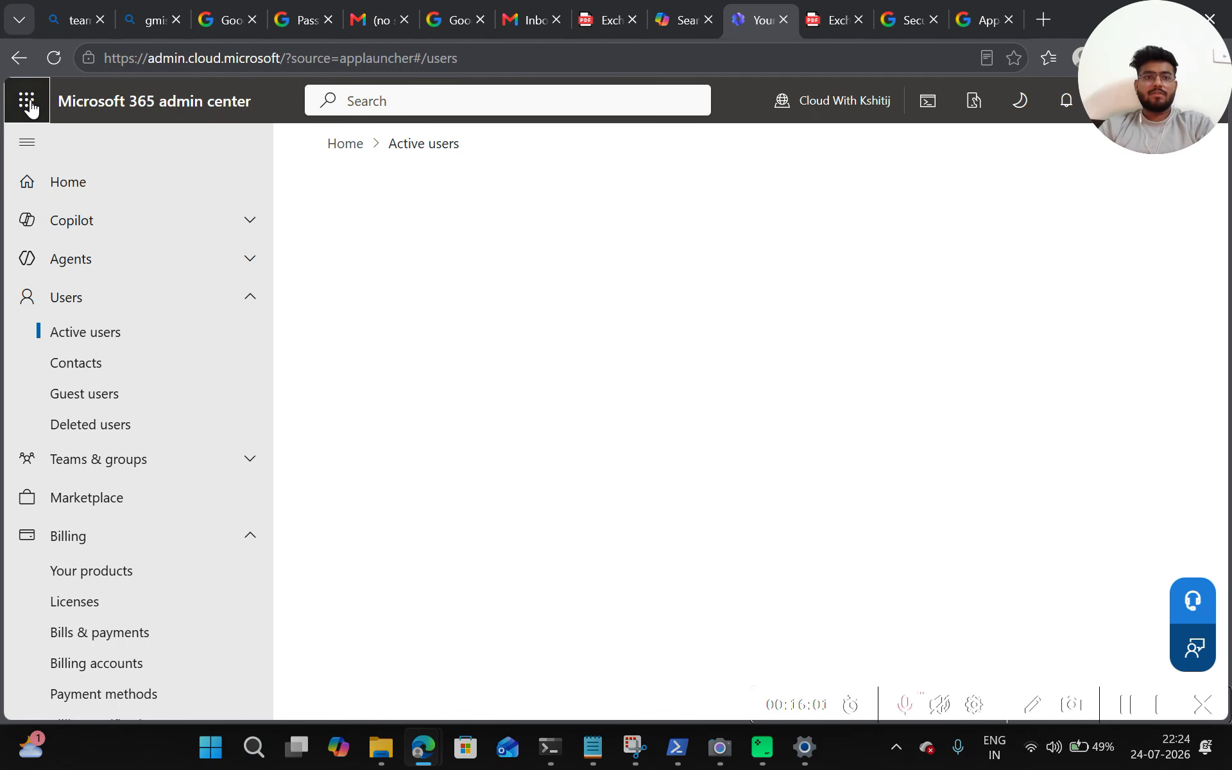
click(28, 114)
click(775, 314)
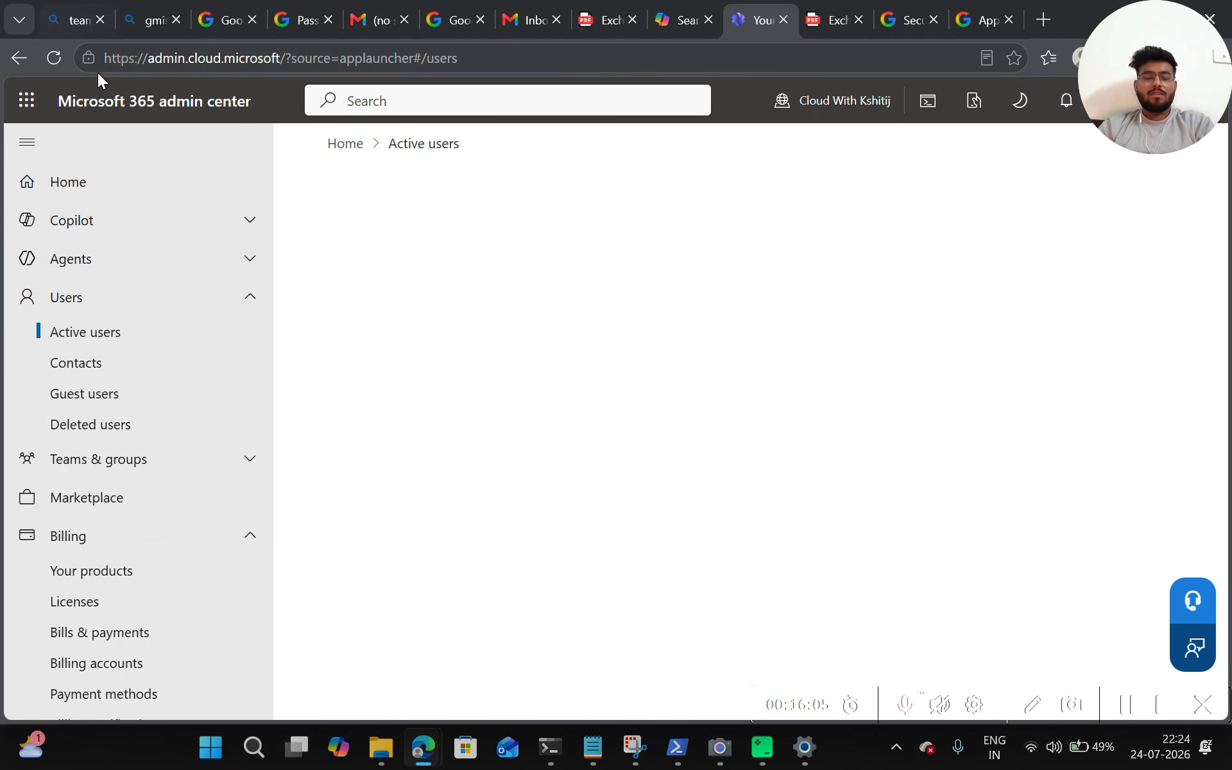
click(59, 57)
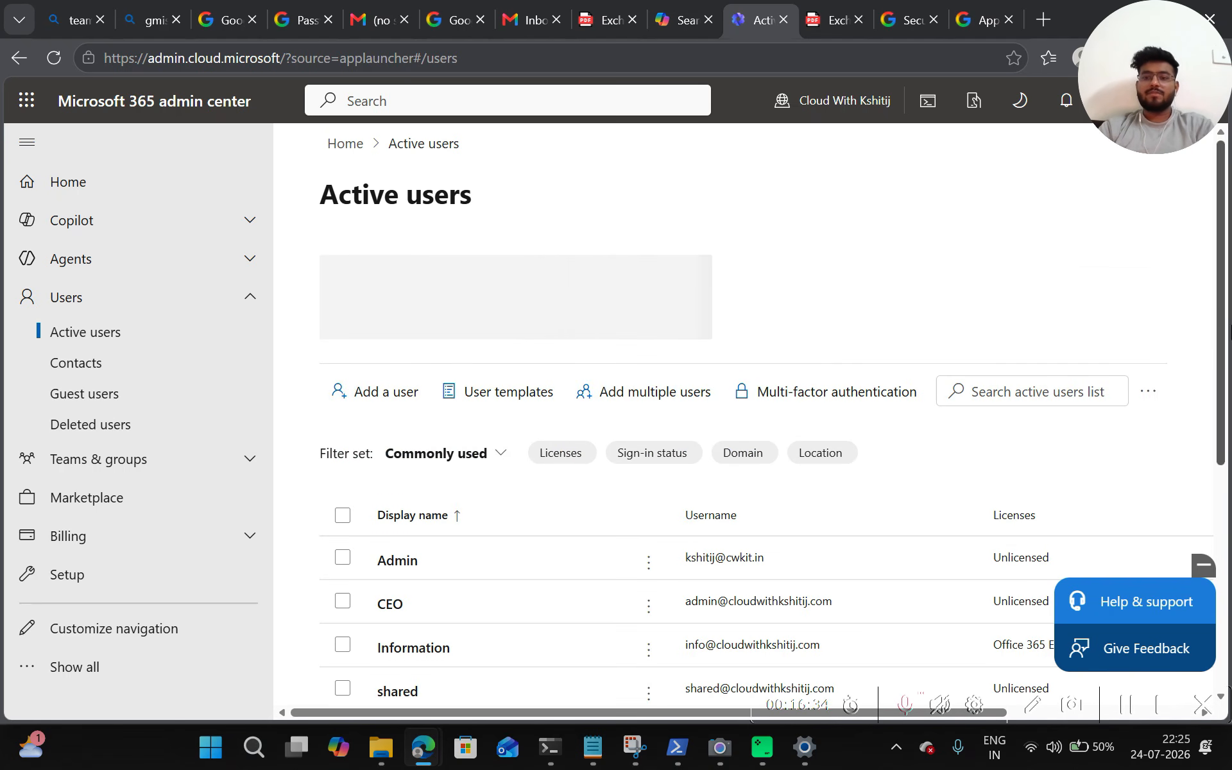
scroll(809, 348, down, 3)
click(414, 407)
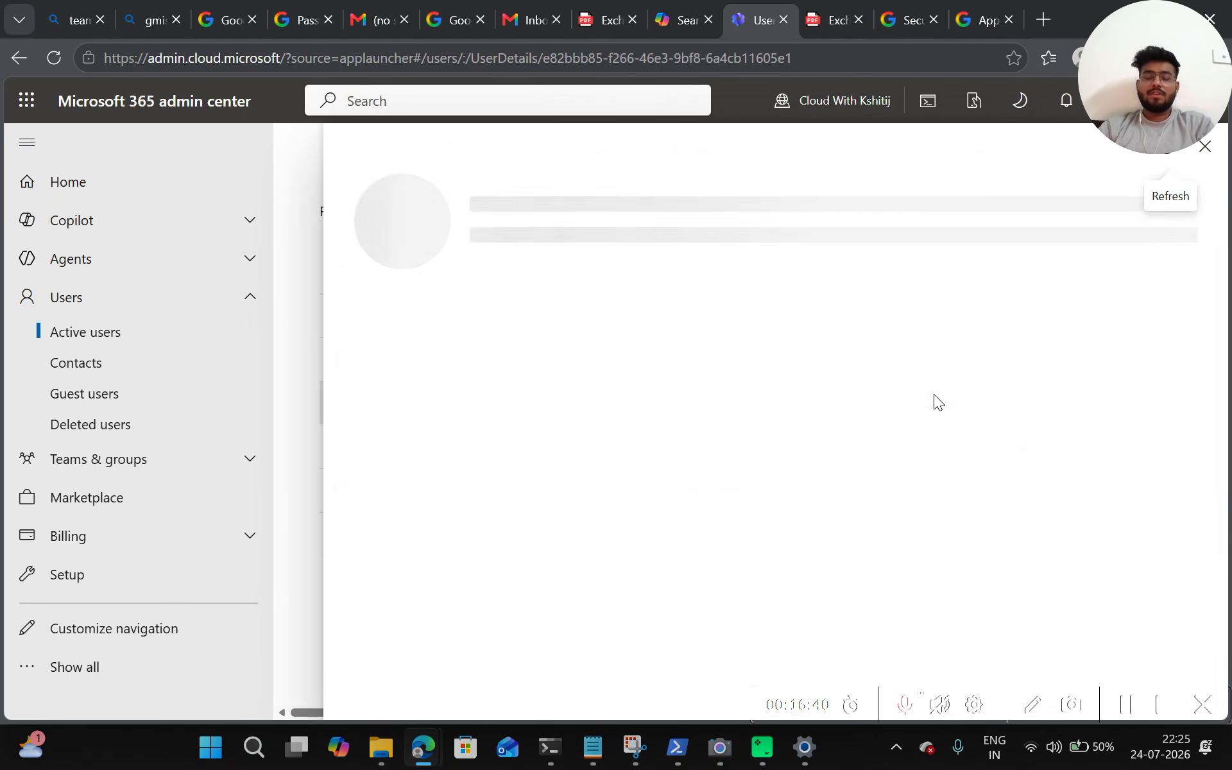
click(659, 341)
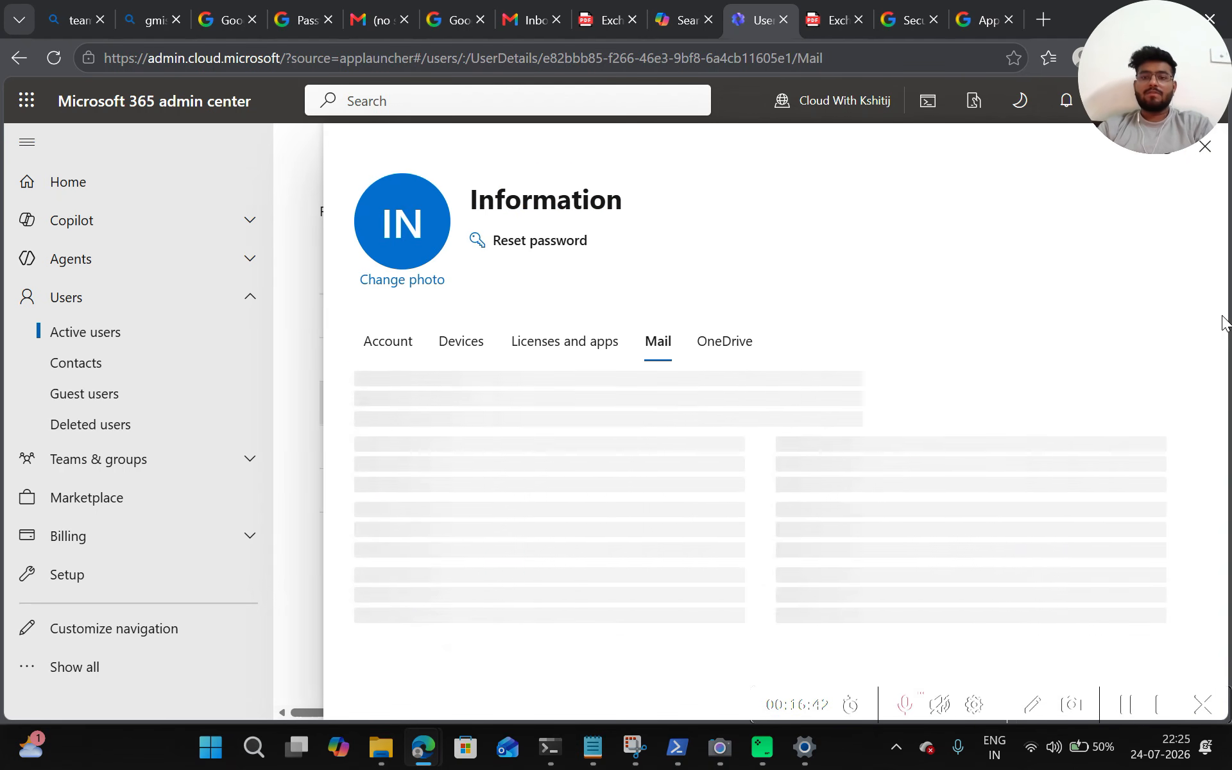
scroll(1111, 418, down, 1)
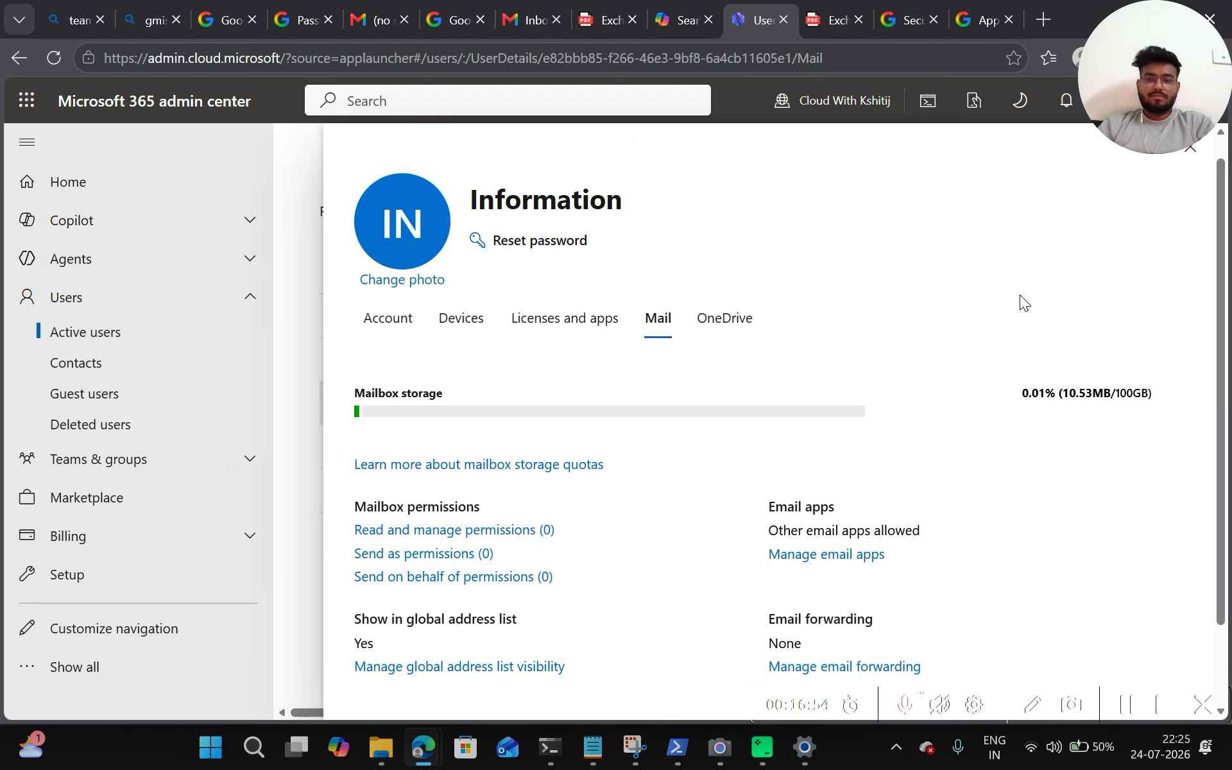
click(1190, 147)
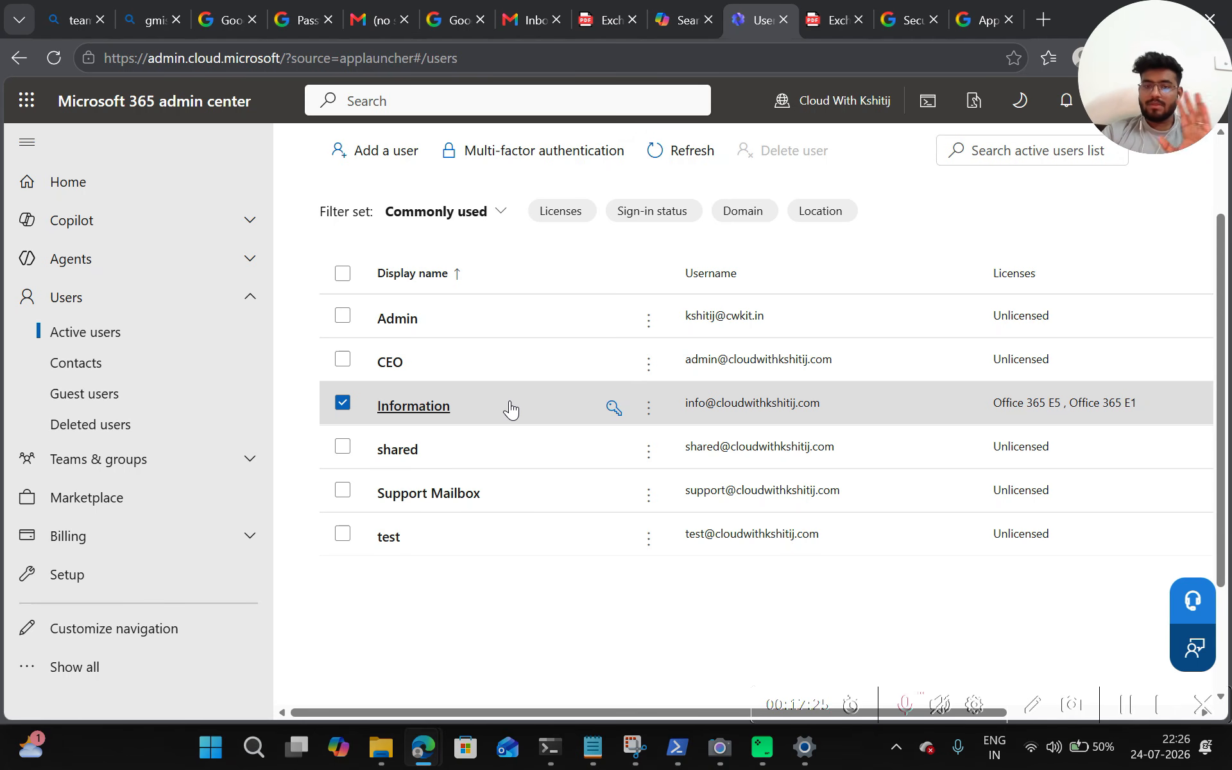
Review lab guide Steps 4–8, then return to the admin center and show all navigation sections.
click(603, 19)
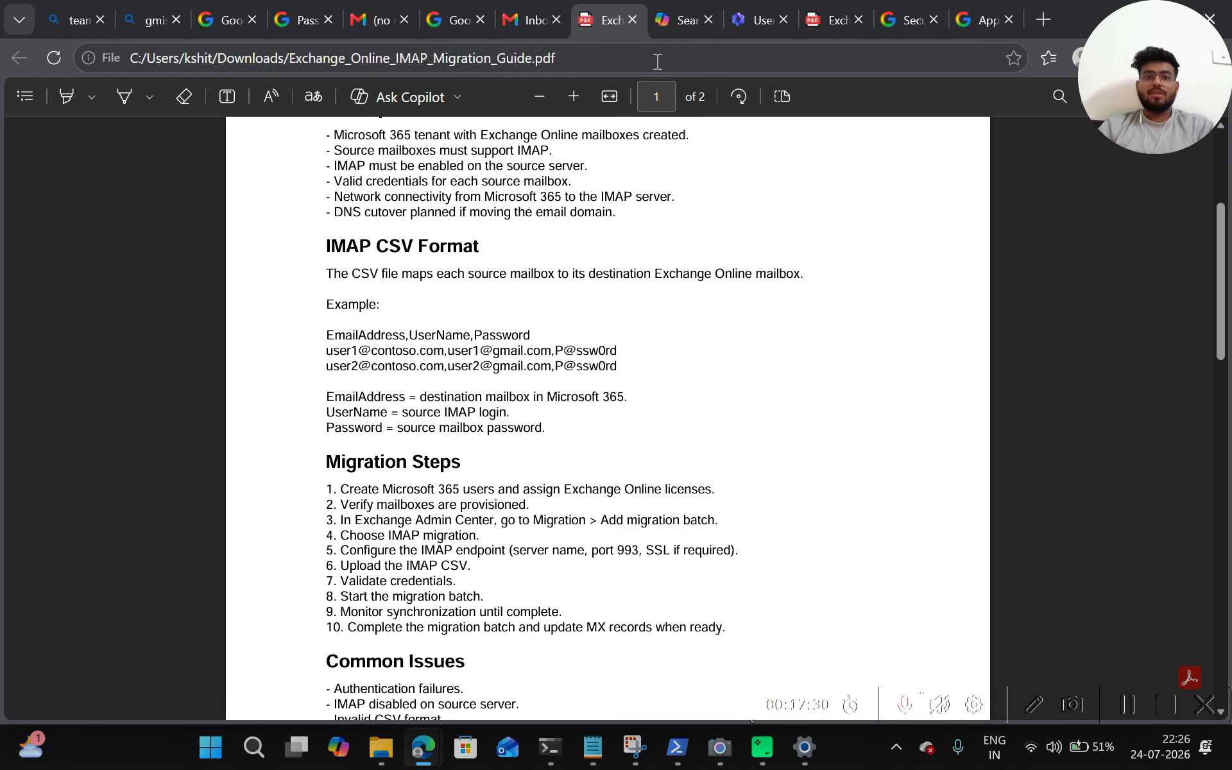
click(814, 18)
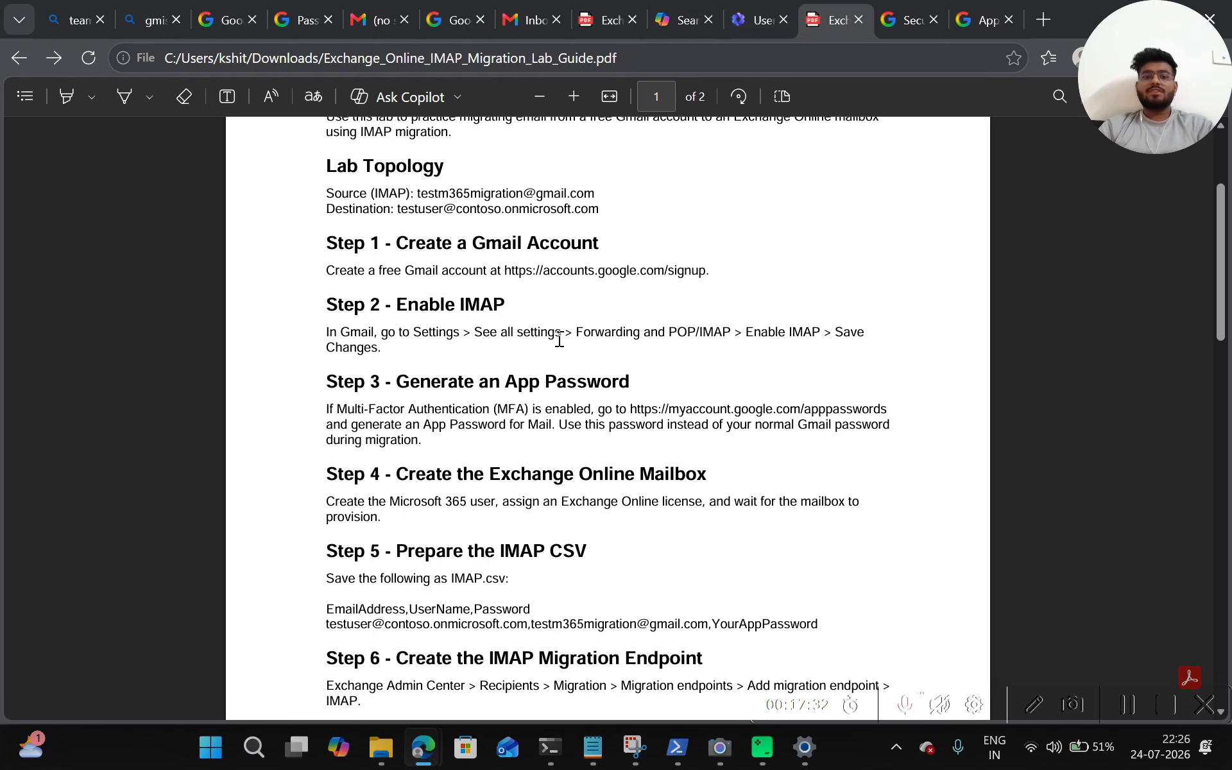
scroll(1230, 281, down, 4)
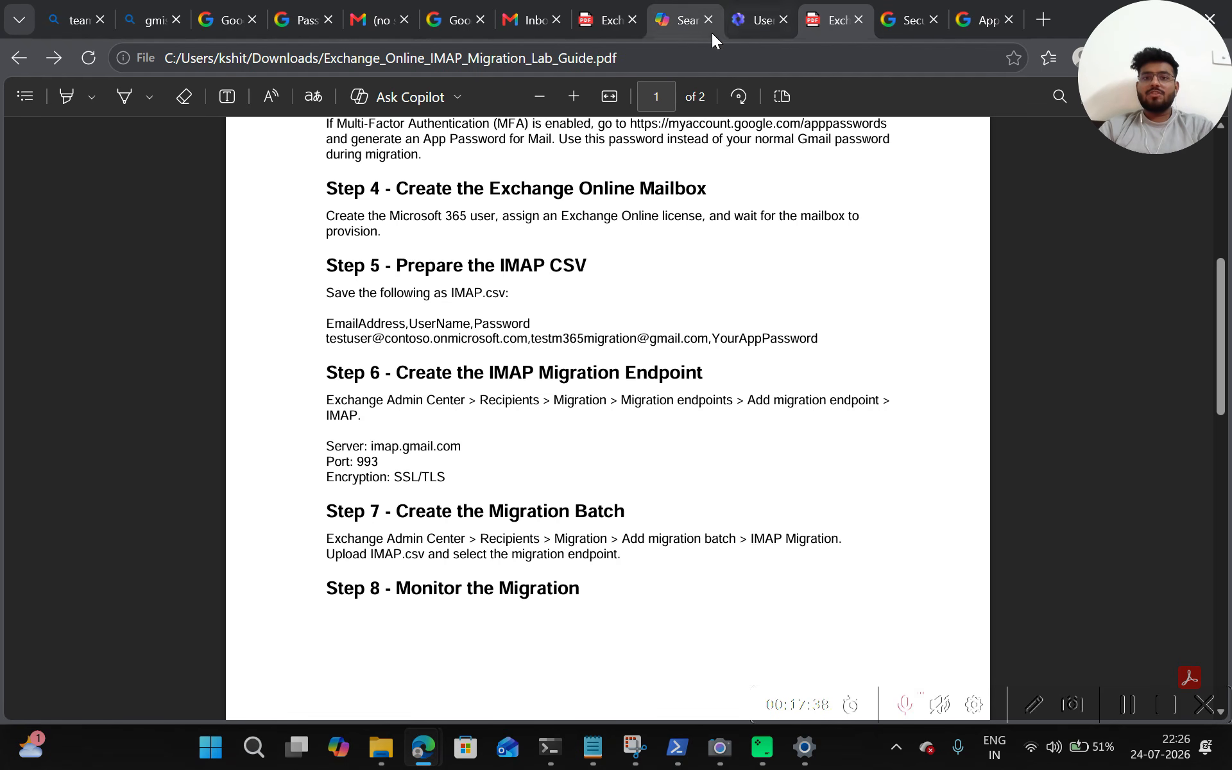
click(759, 20)
click(115, 671)
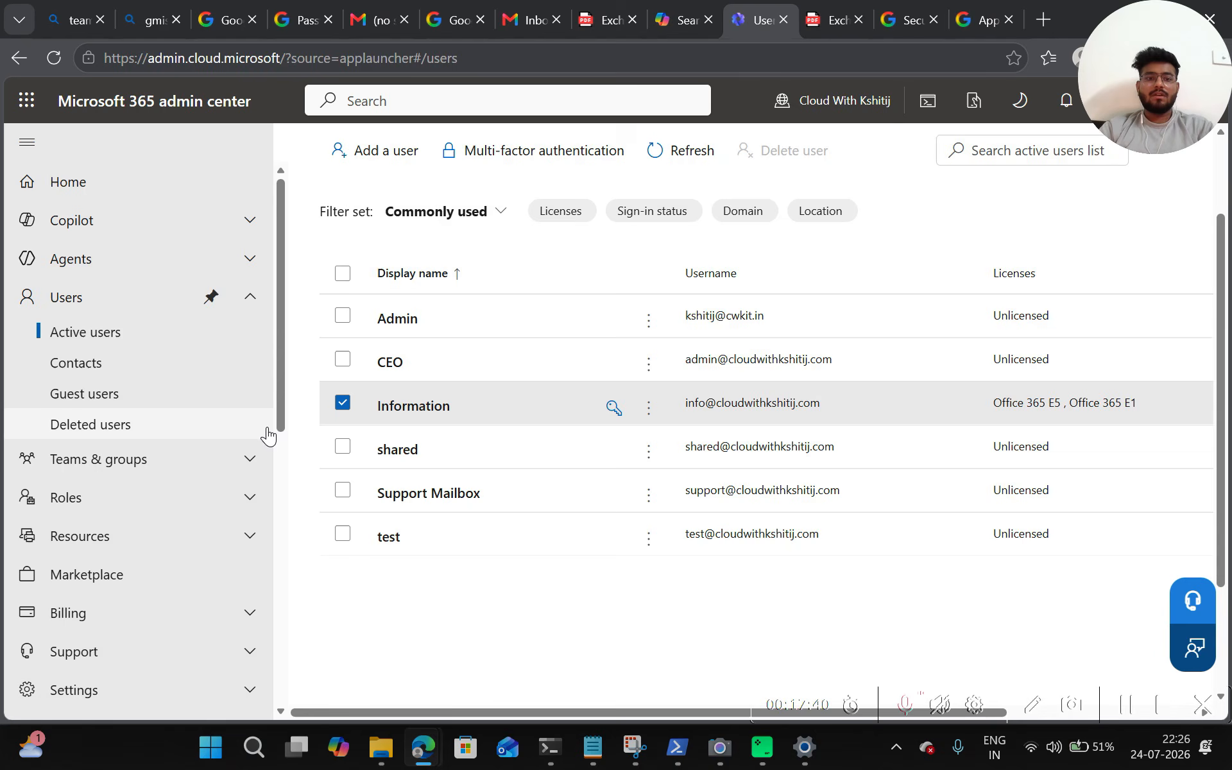
Scroll the navigation to Admin centers and launch the Exchange admin center.
scroll(283, 431, down, 5)
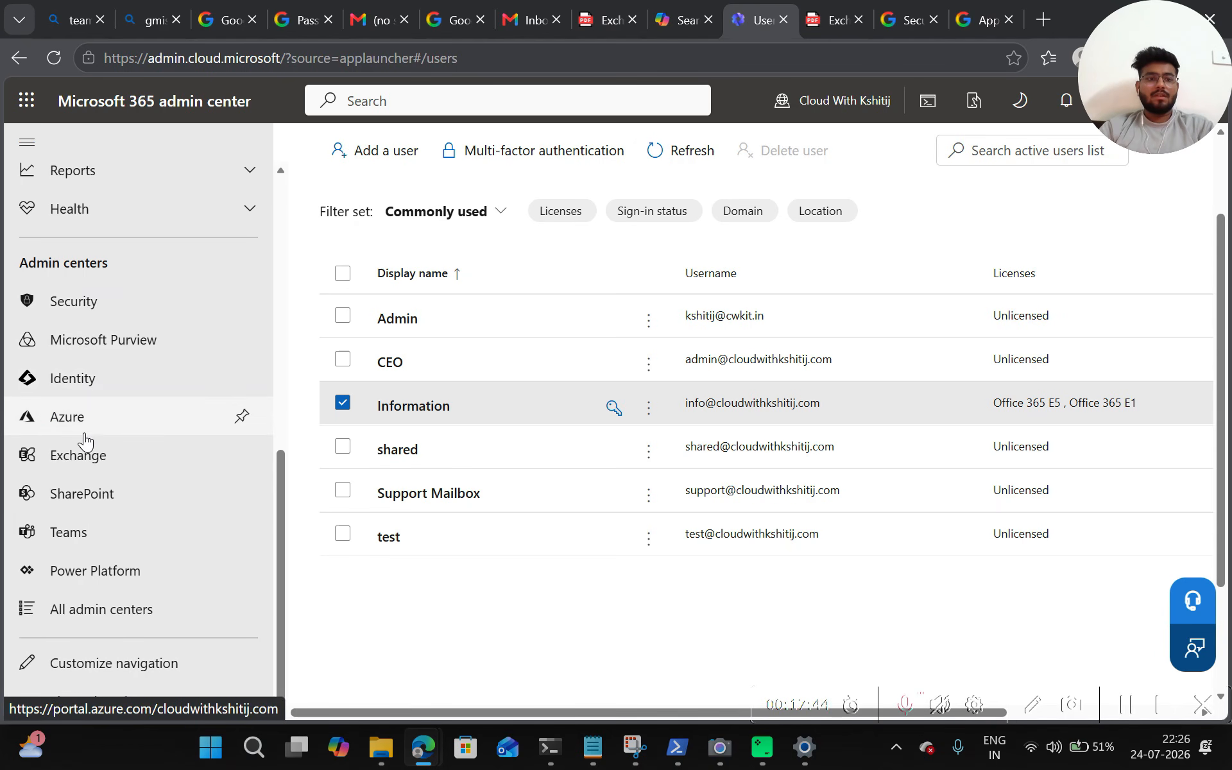
click(66, 457)
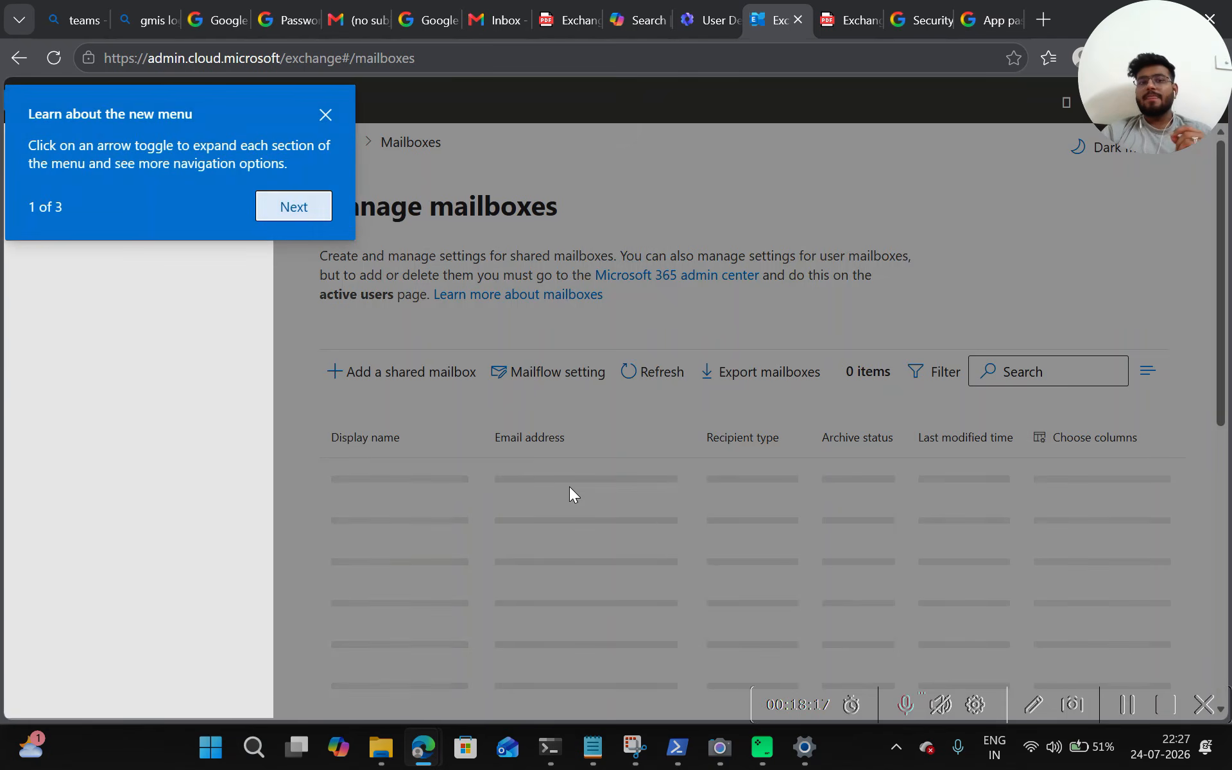
Dismiss the tour and start a new migration batch named Test_Migration.
click(326, 115)
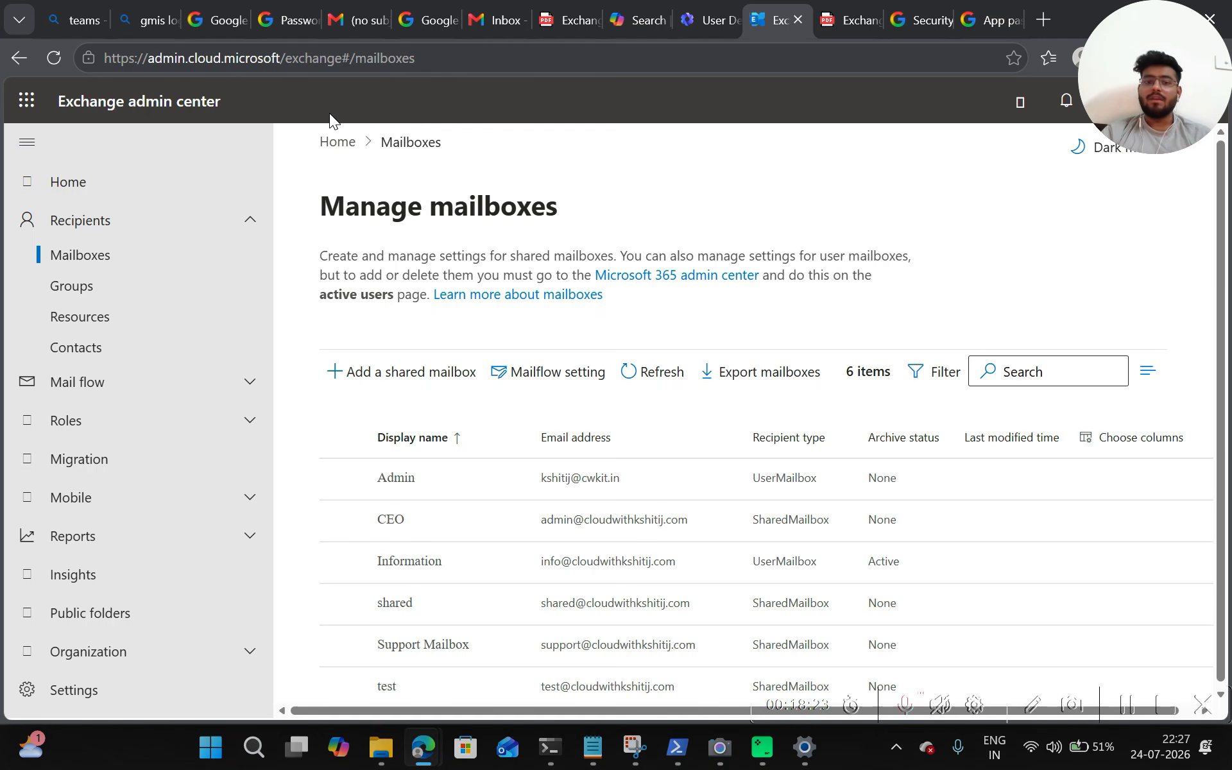
drag(1223, 287, 1225, 429)
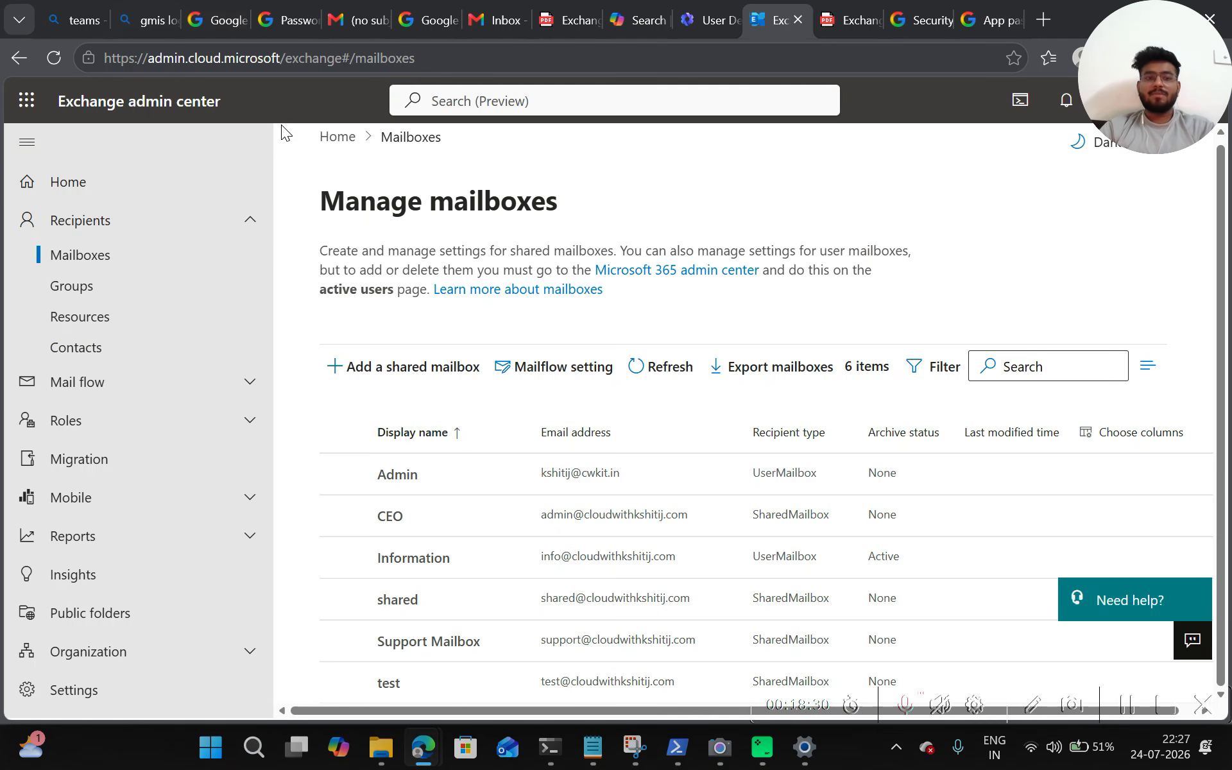
click(83, 459)
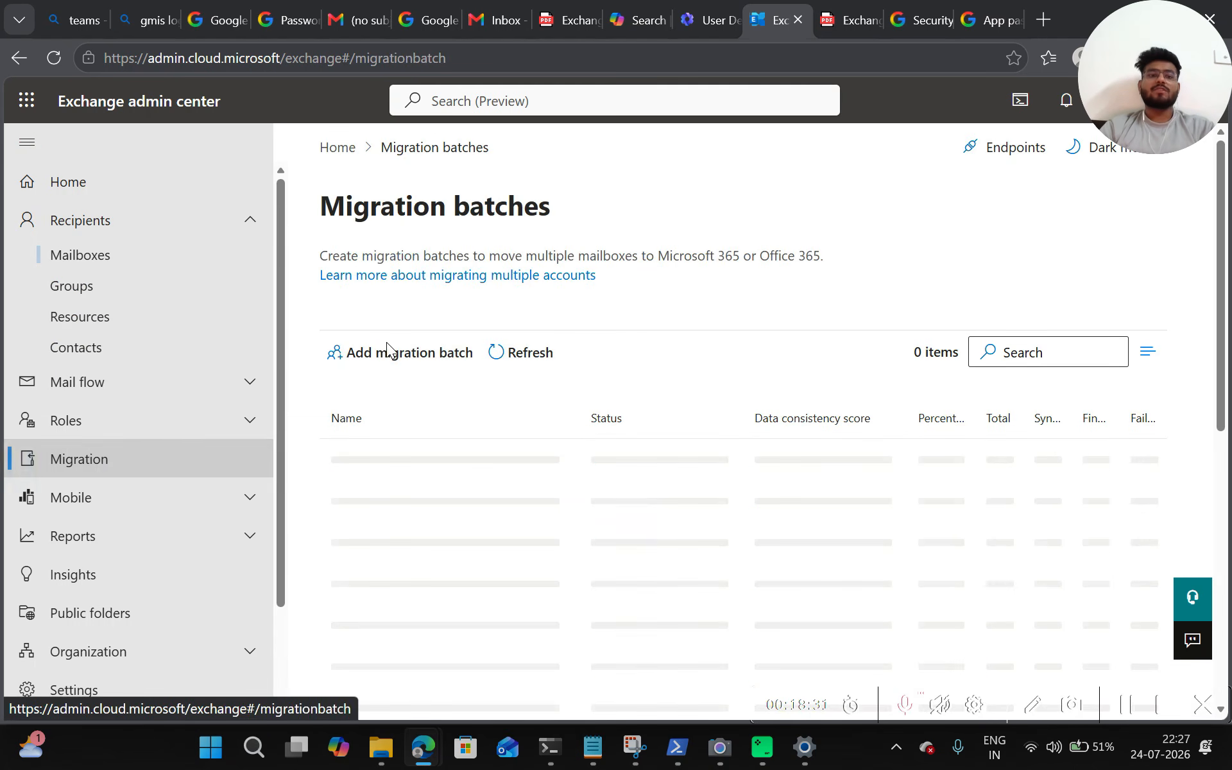
click(442, 363)
click(570, 358)
text(Tet)
key(BackSpace)
text(st_Migration)
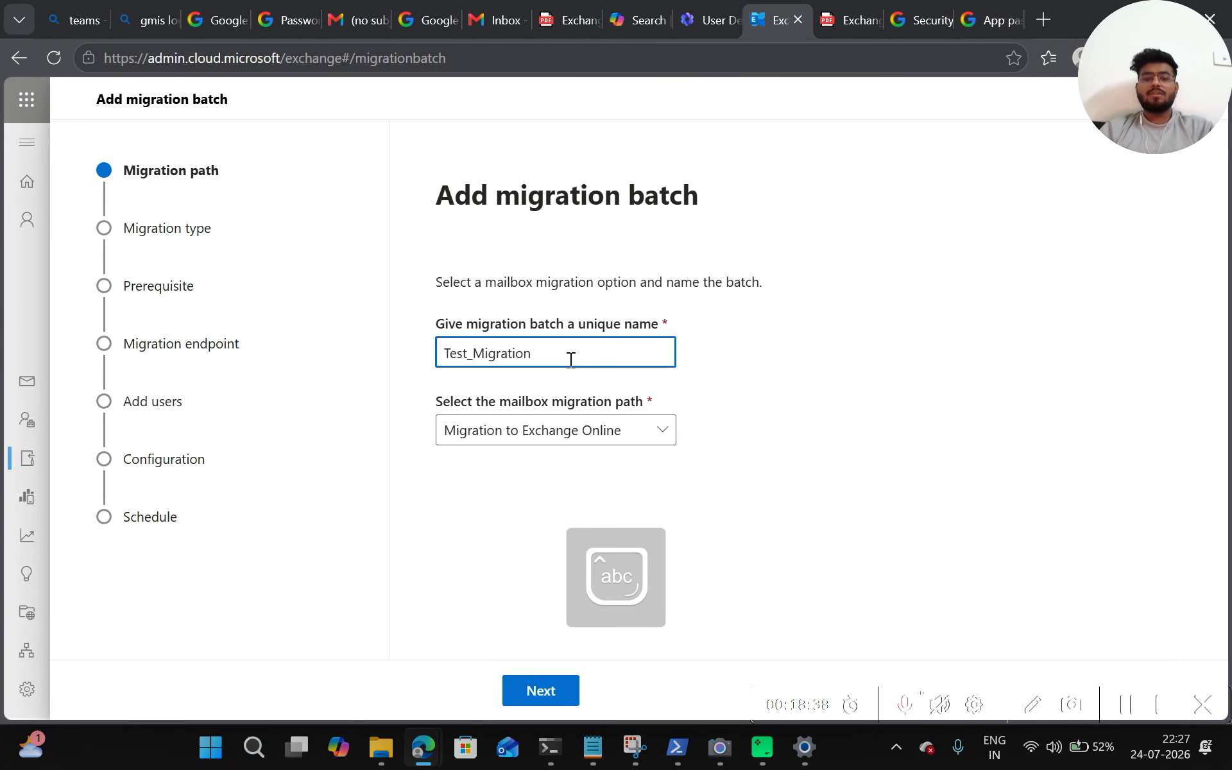
Set the batch type to IMAP migration and advance past prerequisites to the endpoint step.
click(541, 690)
click(552, 394)
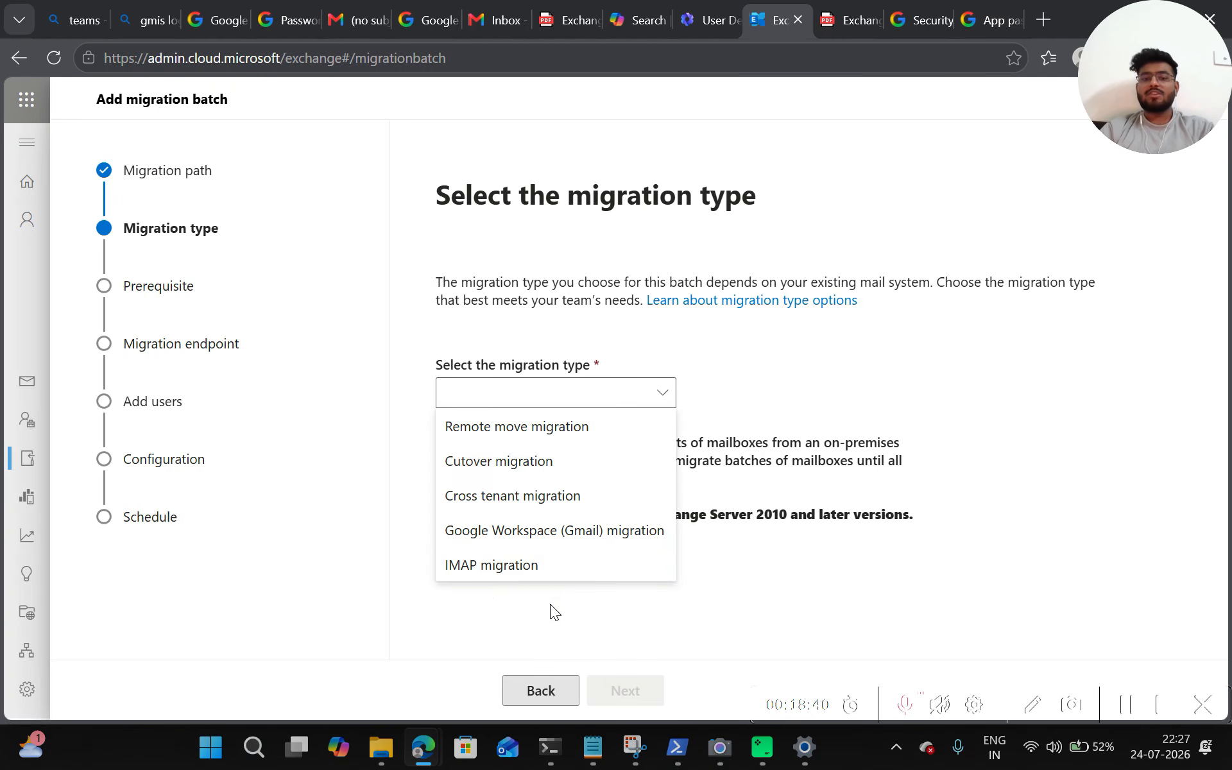
click(550, 568)
click(625, 691)
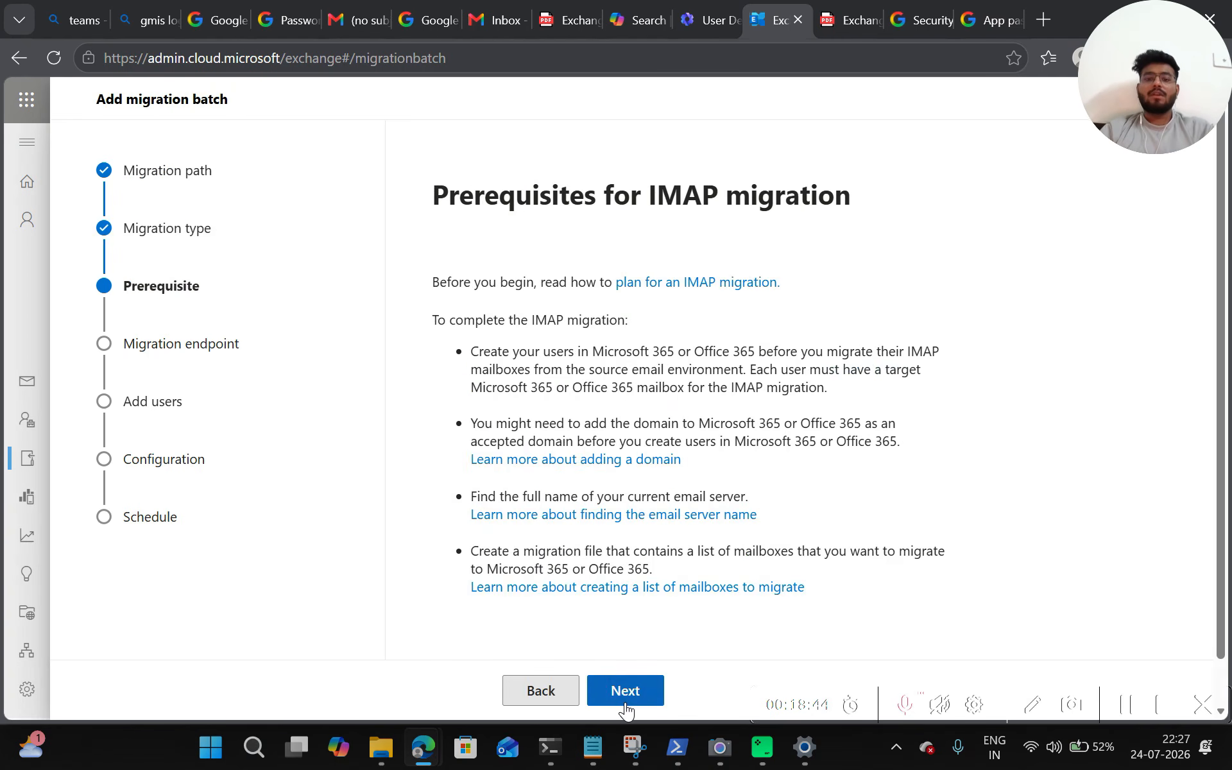
click(639, 681)
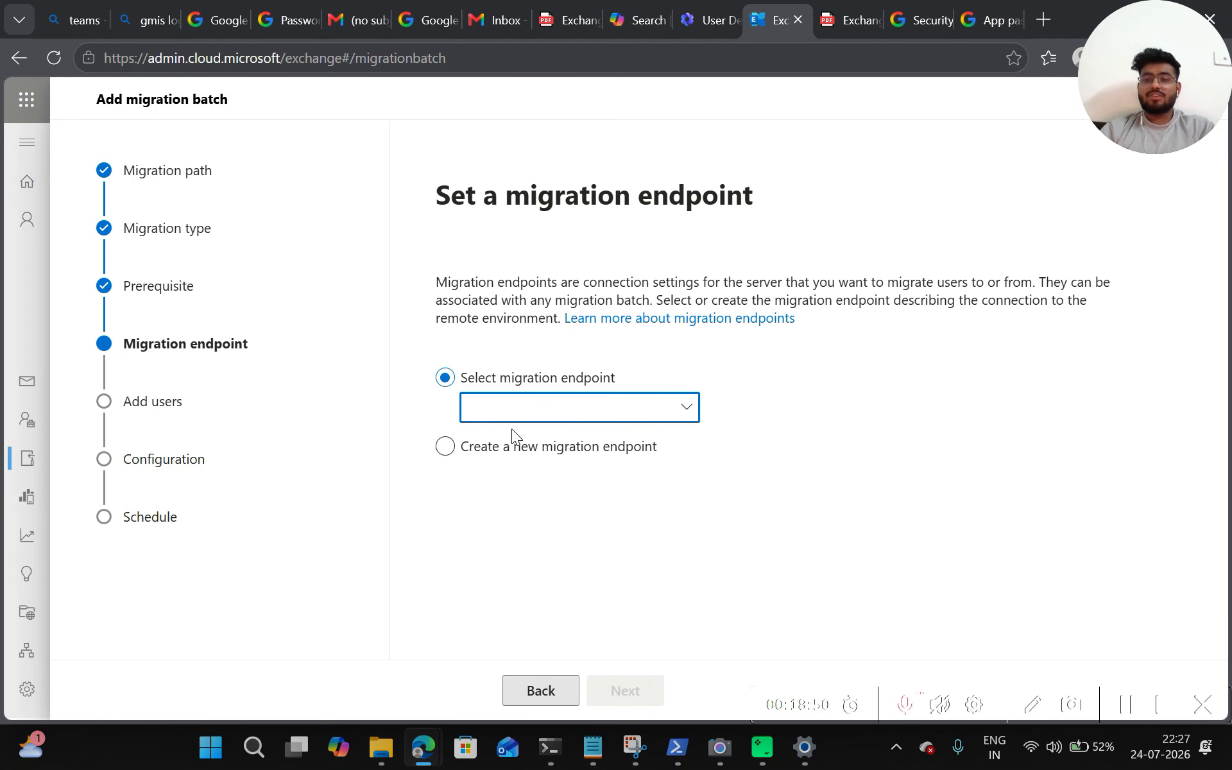
Start a new migration endpoint and name it endpoint1.
click(457, 446)
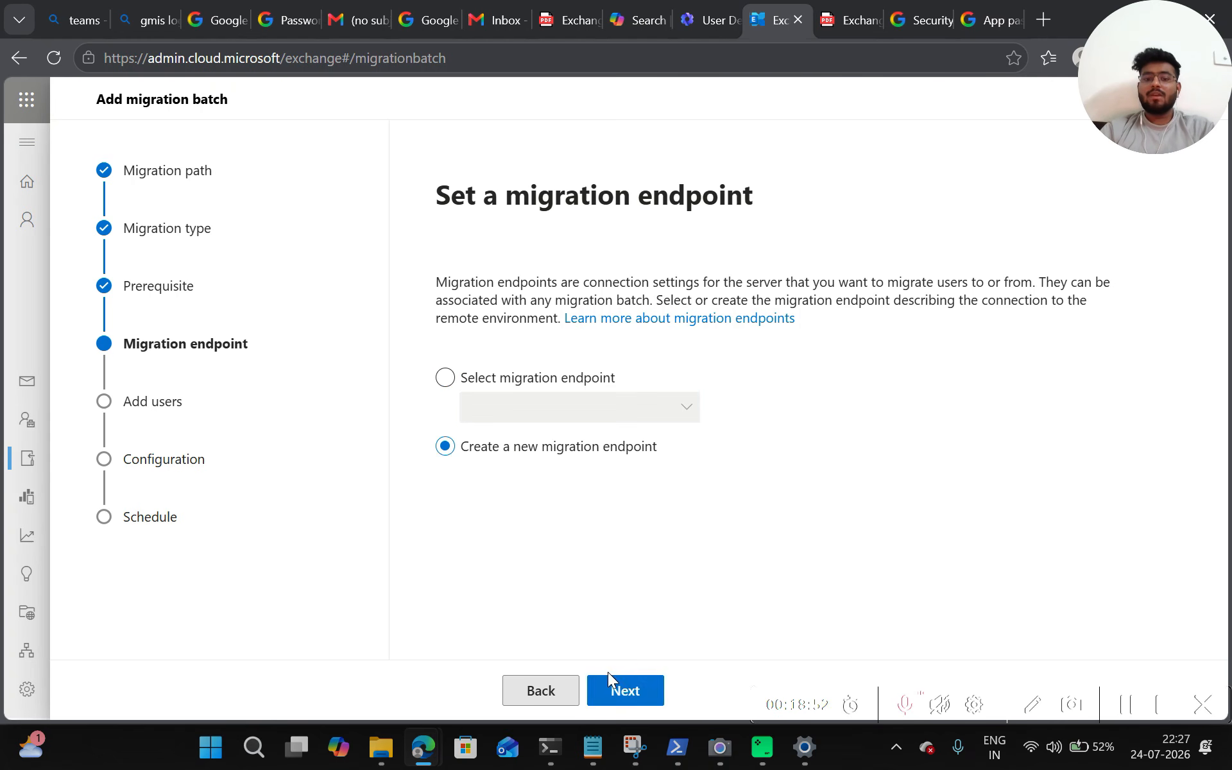
click(622, 691)
click(542, 404)
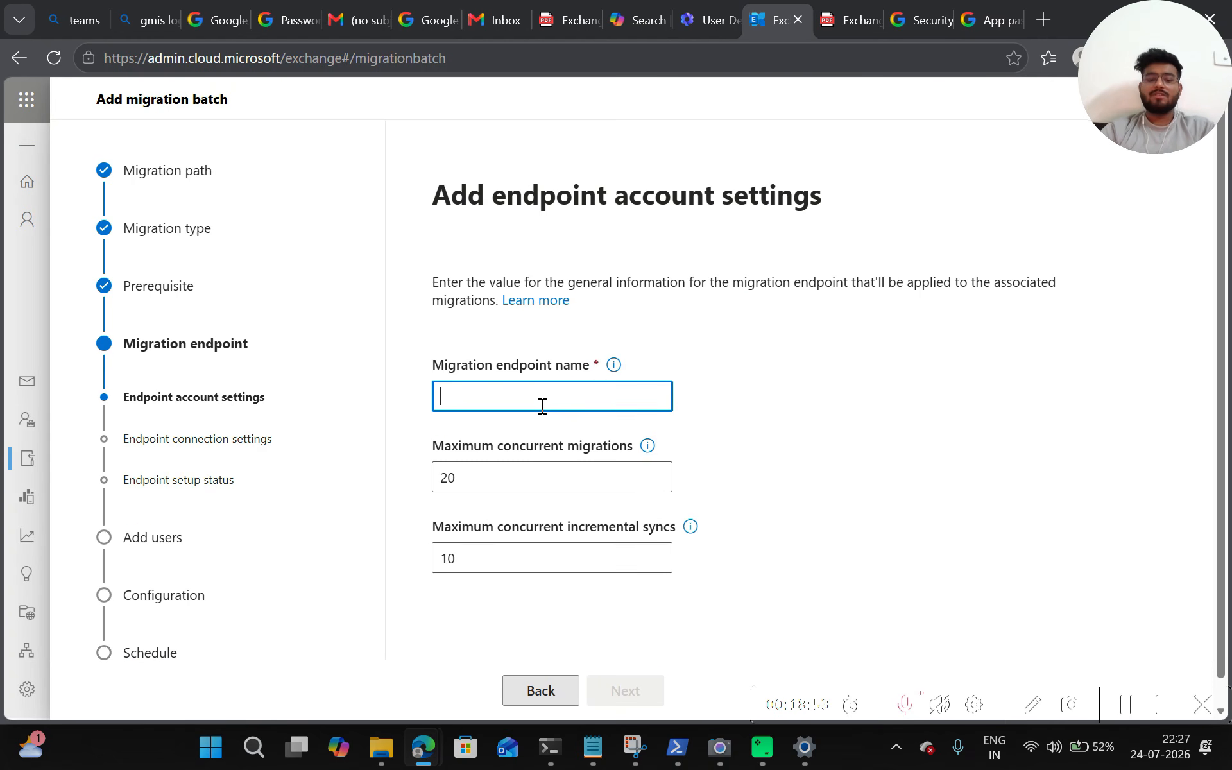
text(endpoint1)
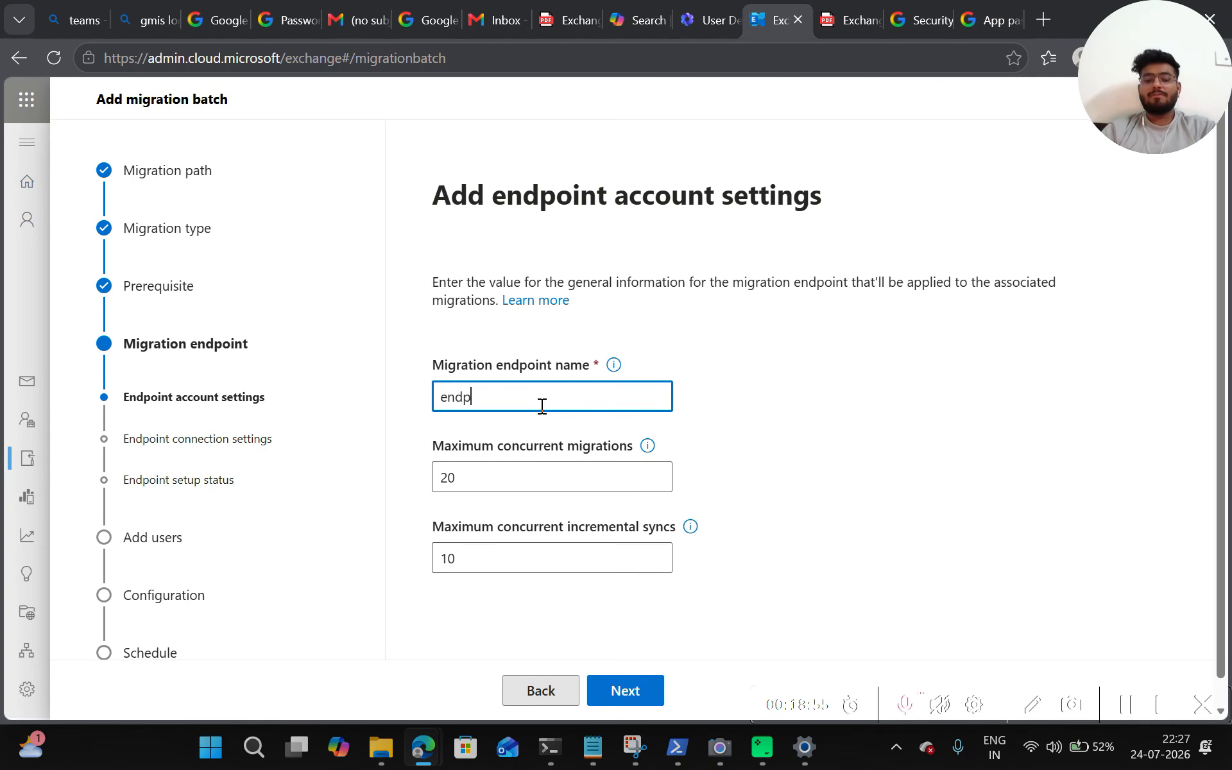
click(629, 695)
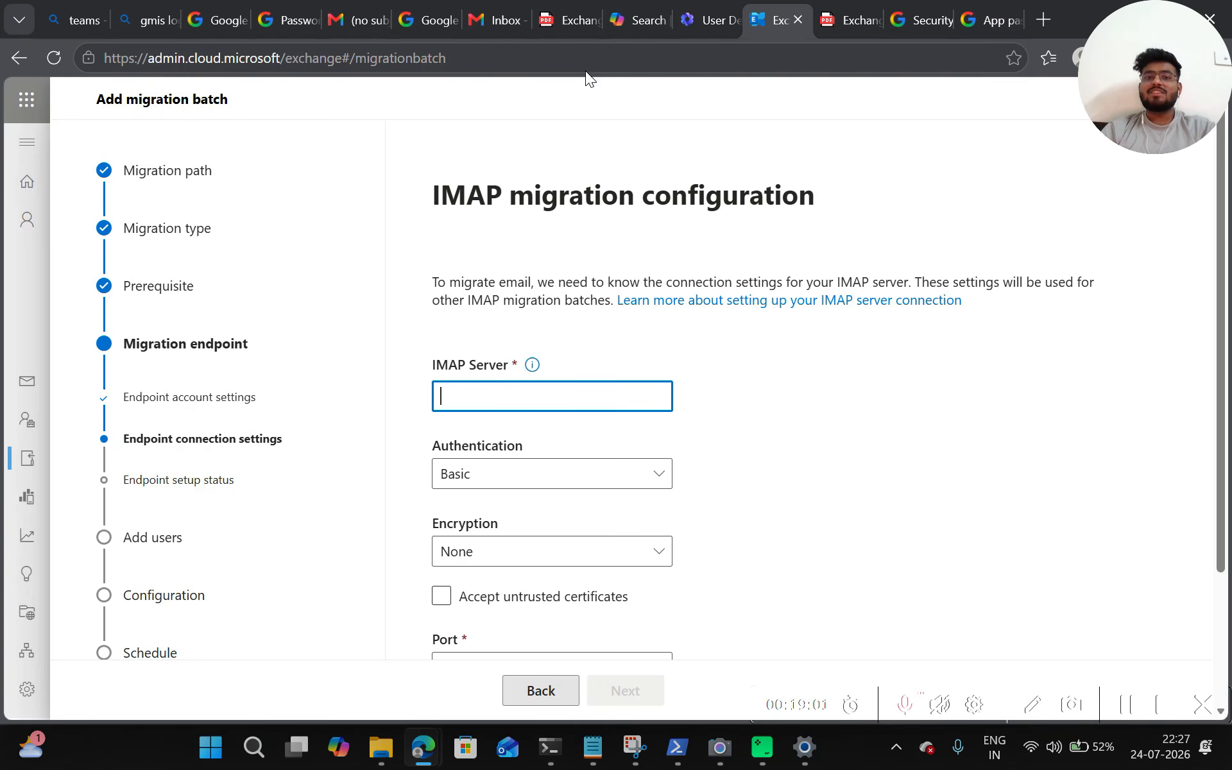
Look up the IMAP server details in the lab guide PDF.
click(557, 20)
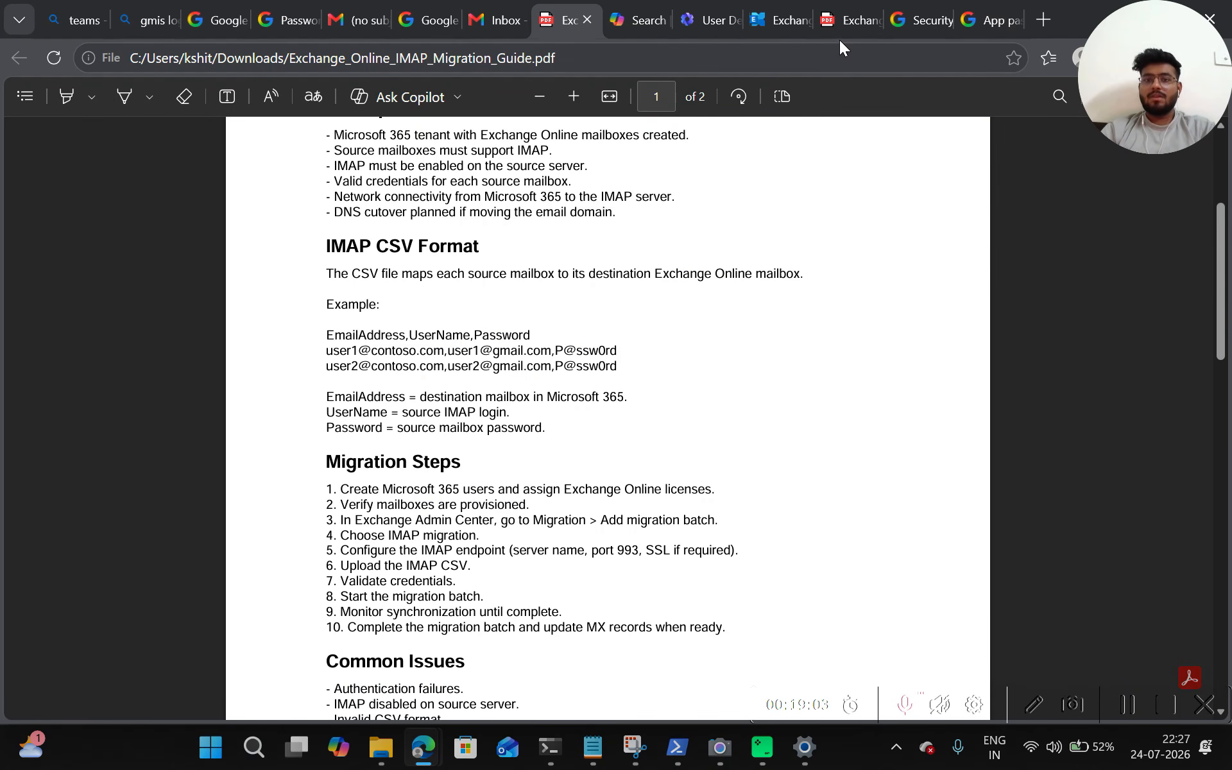
click(841, 20)
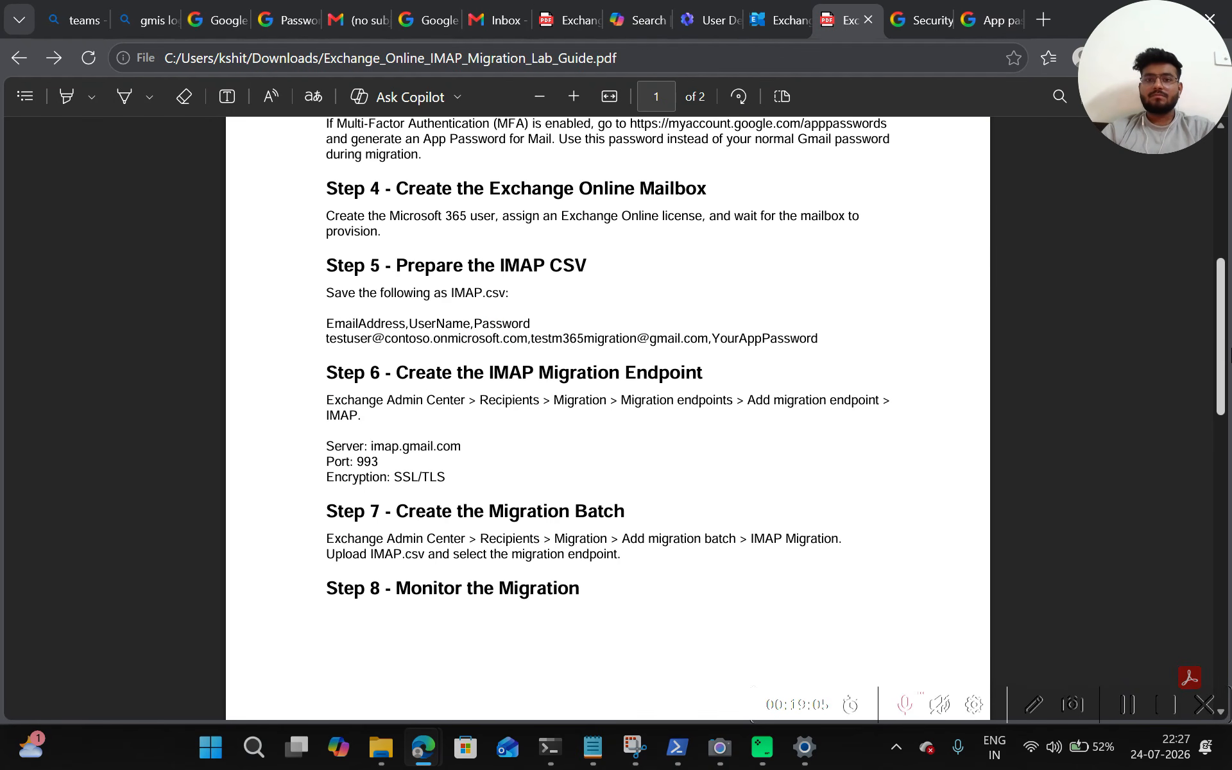
scroll(661, 367, up, 7)
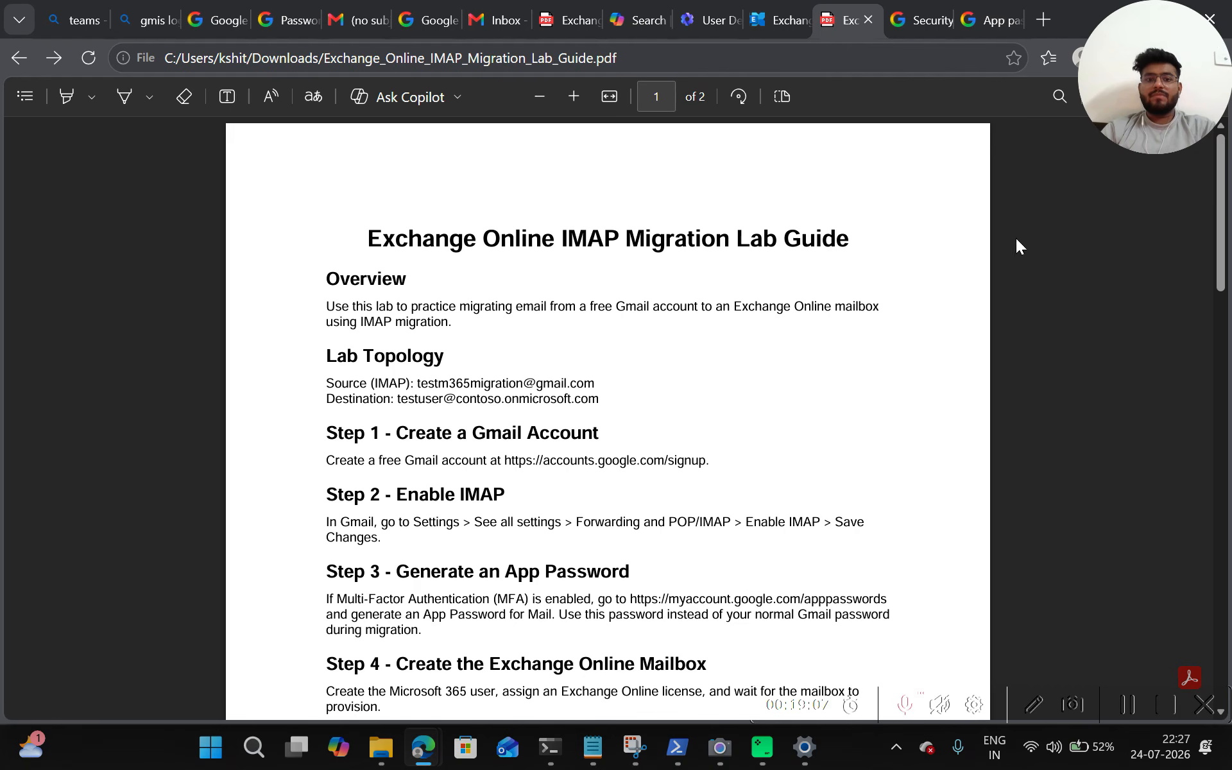
scroll(1222, 321, down, 6)
scroll(1222, 324, down, 1)
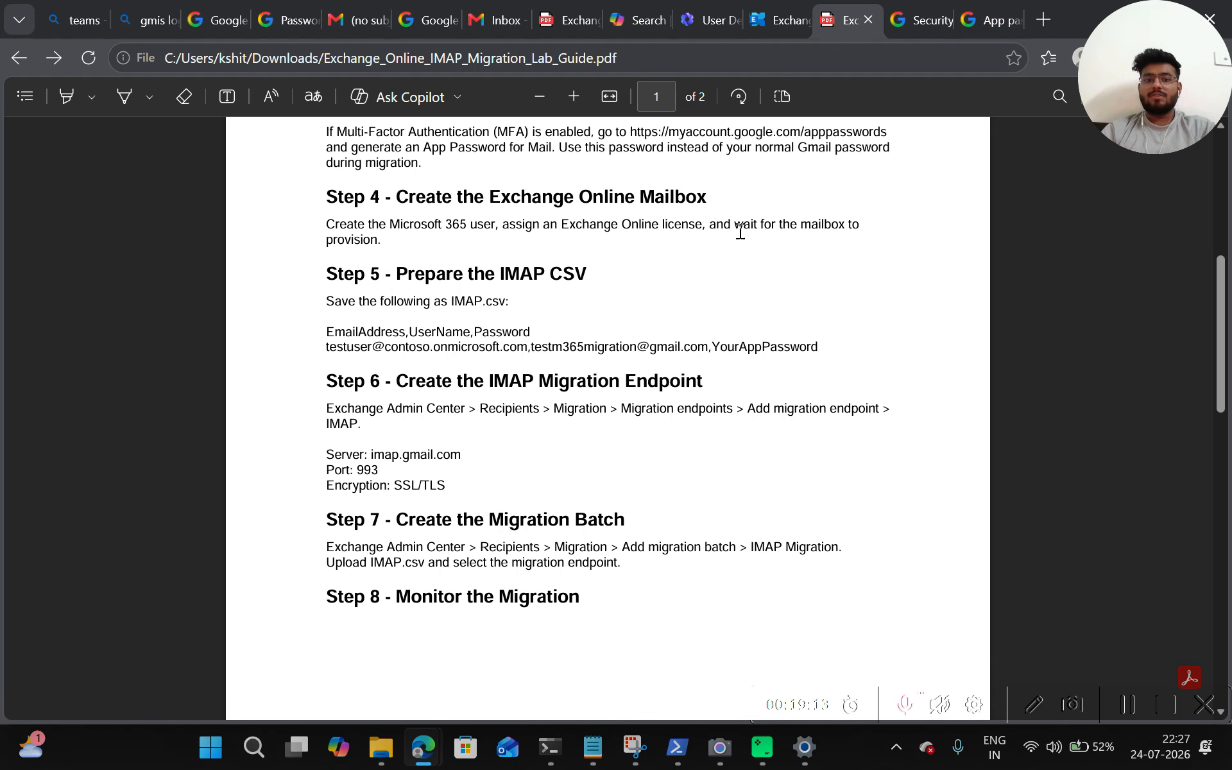
click(778, 37)
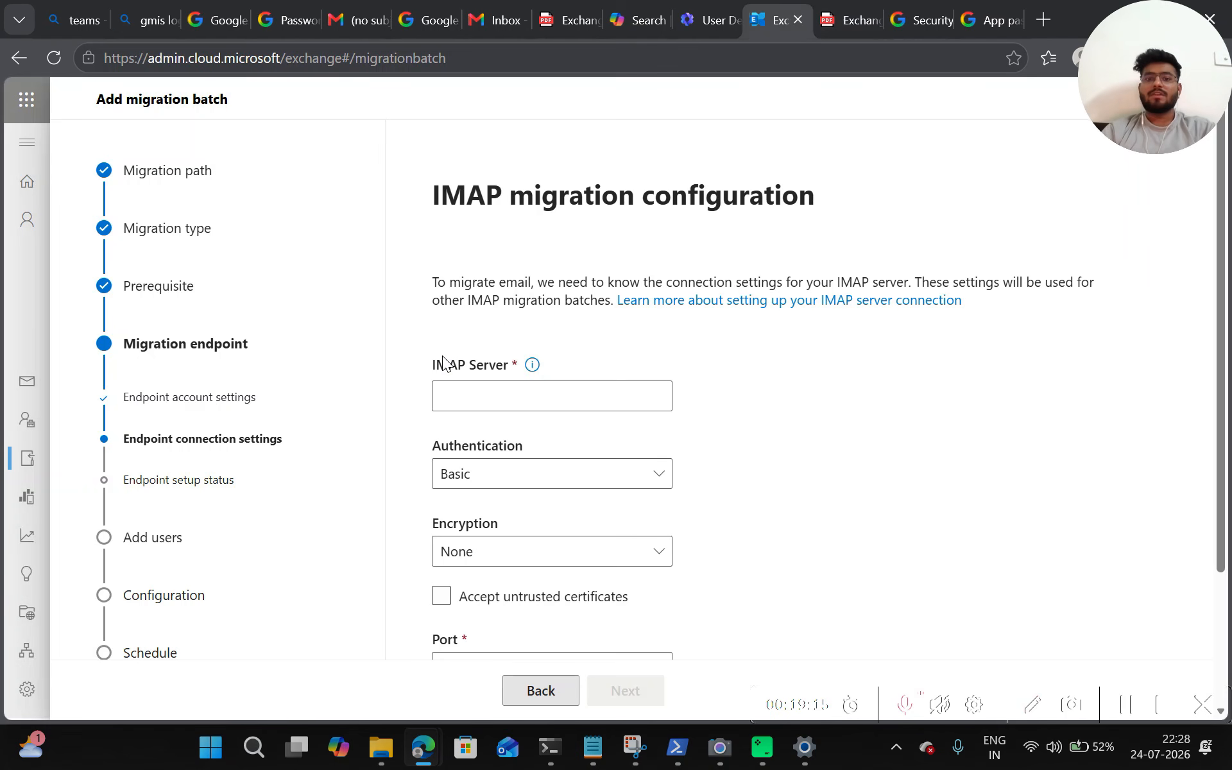
Enter imap.gmail.com as the IMAP server with SSL encryption and save the endpoint.
click(553, 385)
text(imap)
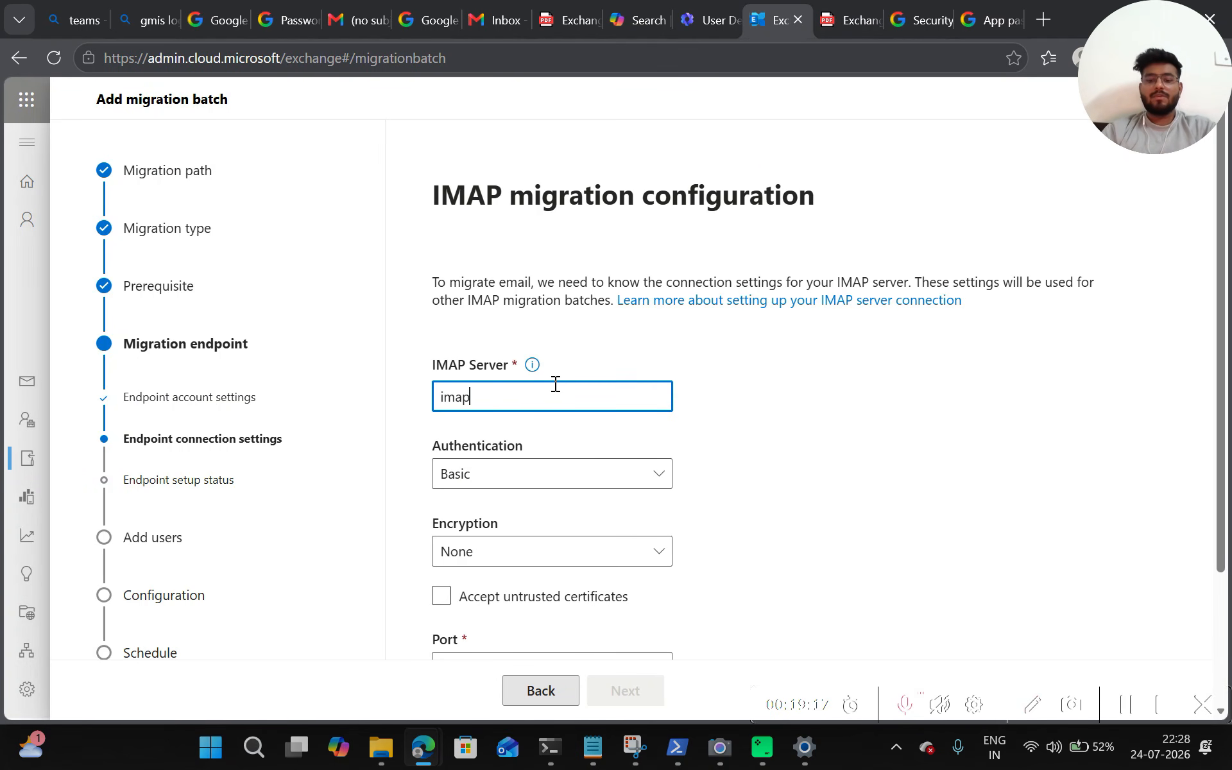
text(.gmail.com)
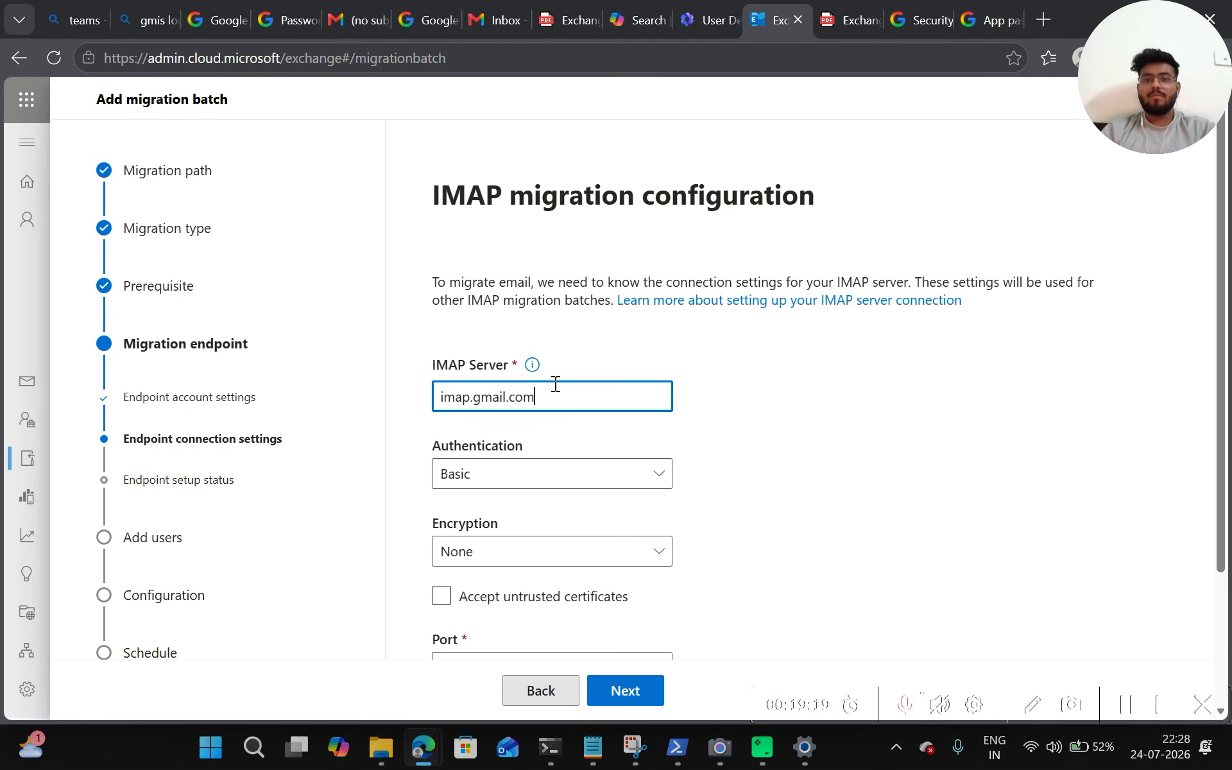
click(853, 19)
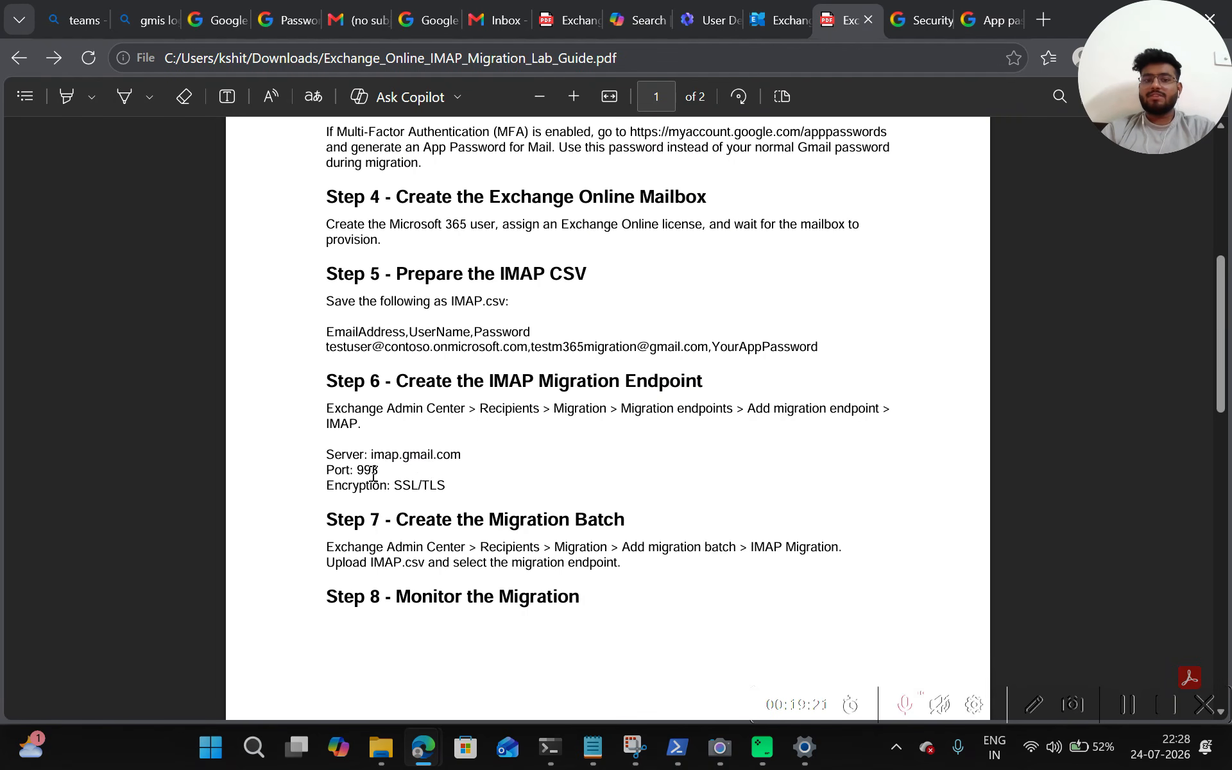
click(773, 16)
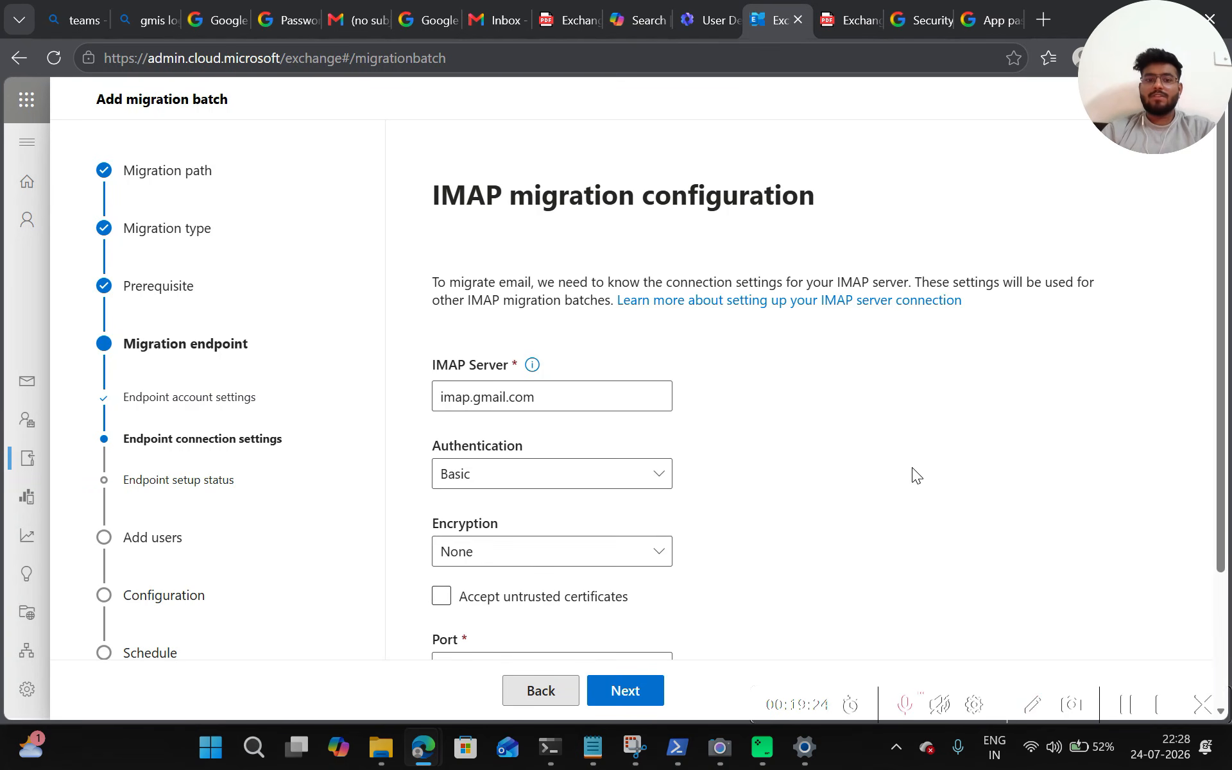
click(586, 560)
click(494, 621)
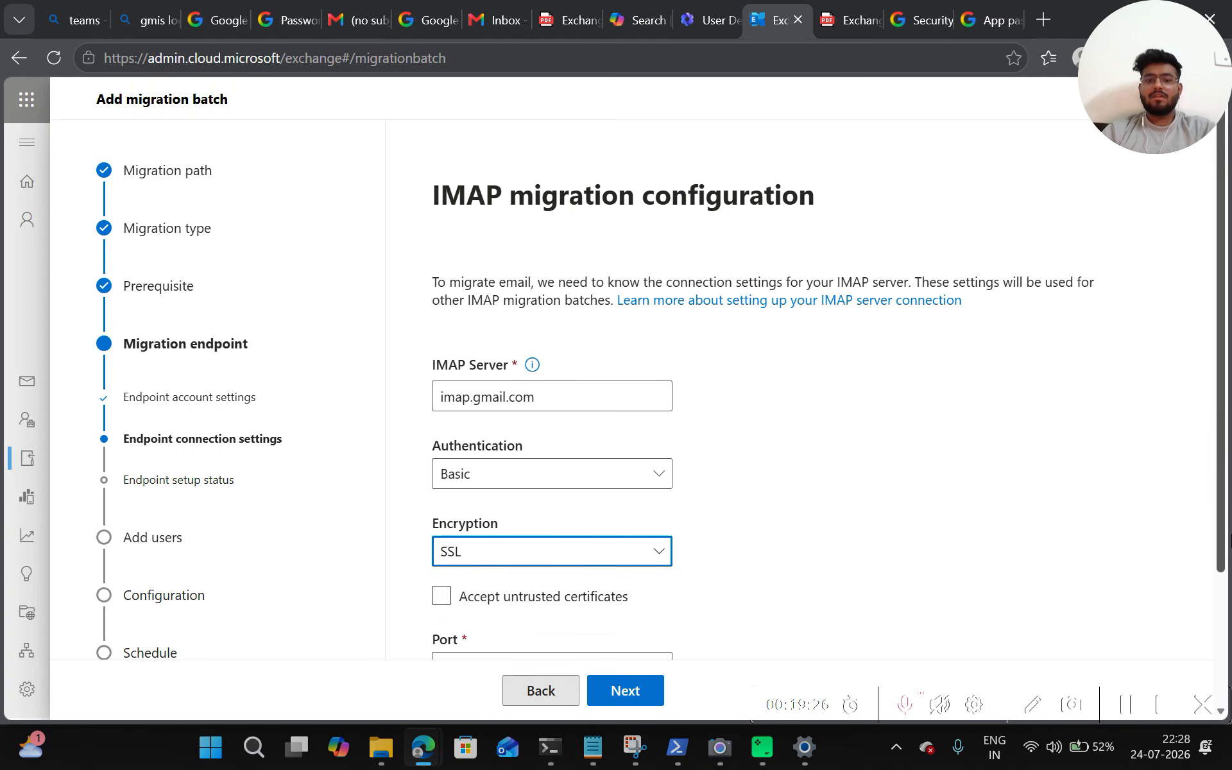
scroll(545, 624, down, 3)
click(643, 703)
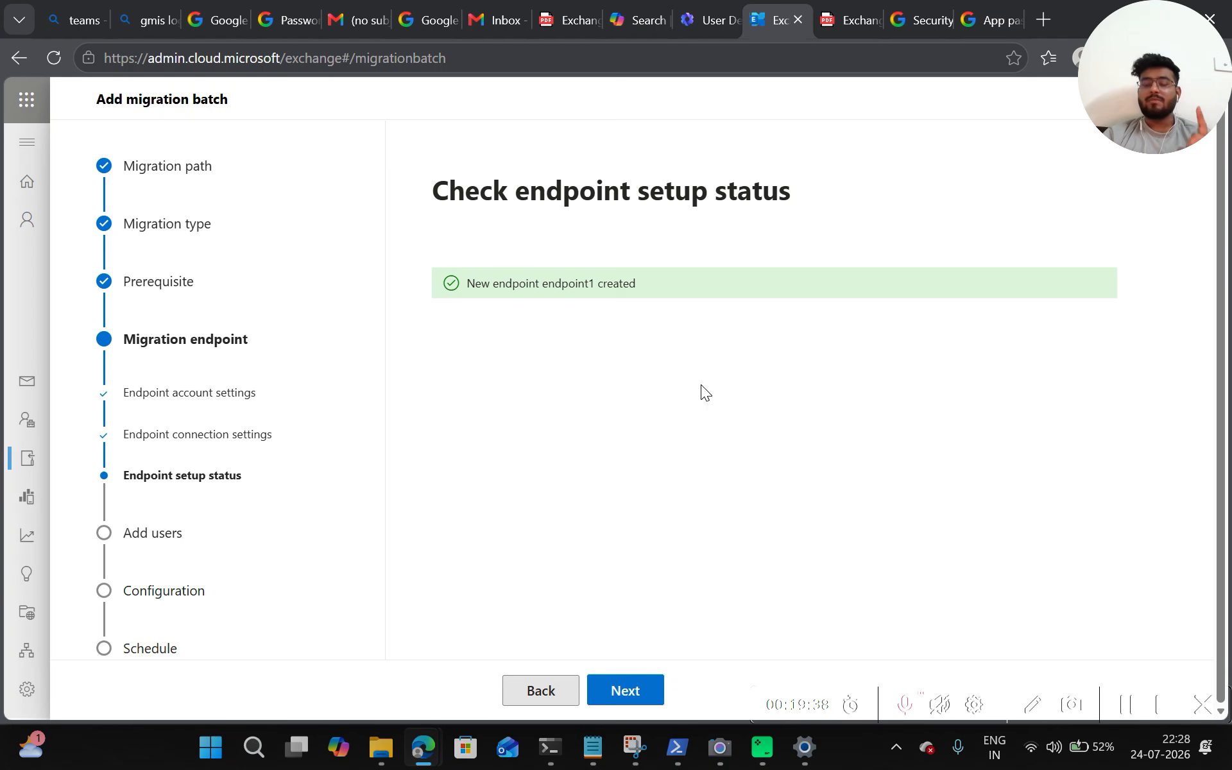
Advance to Add user mailboxes and download the sample CSV imapcsv_sampleuser.csv.
click(626, 690)
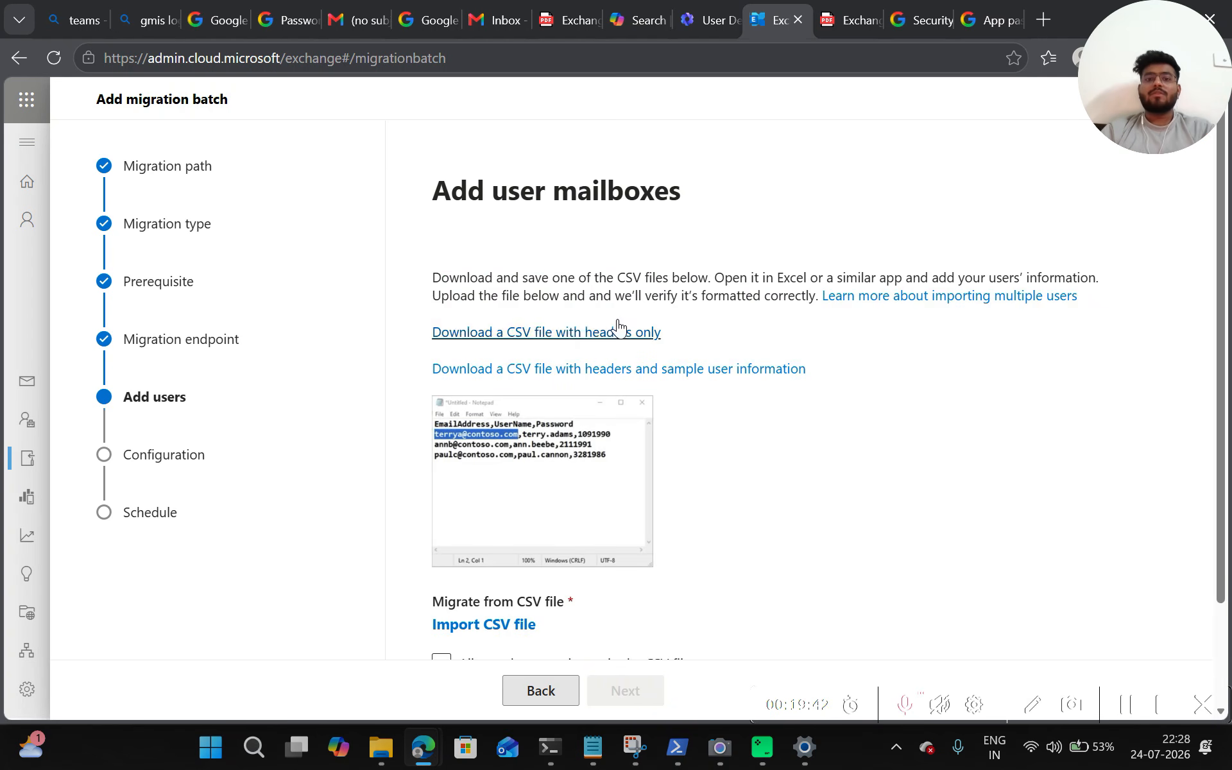
drag(722, 213, 448, 222)
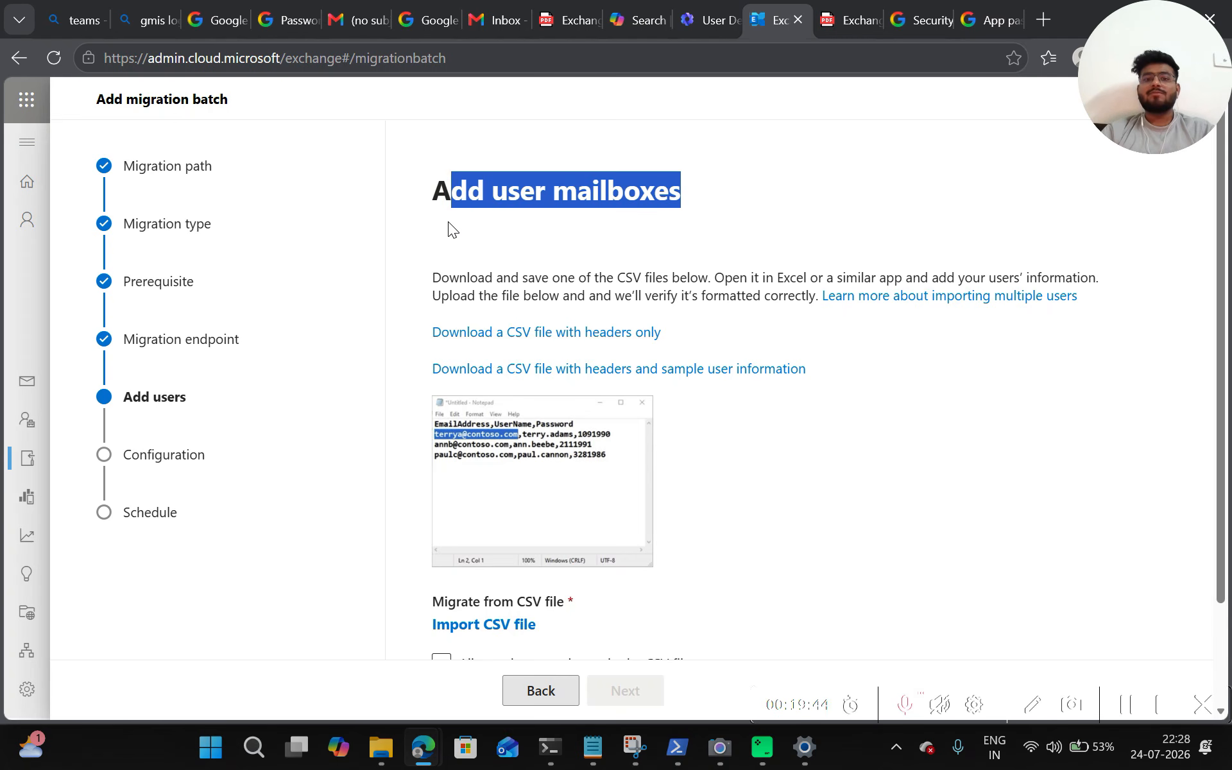
click(658, 267)
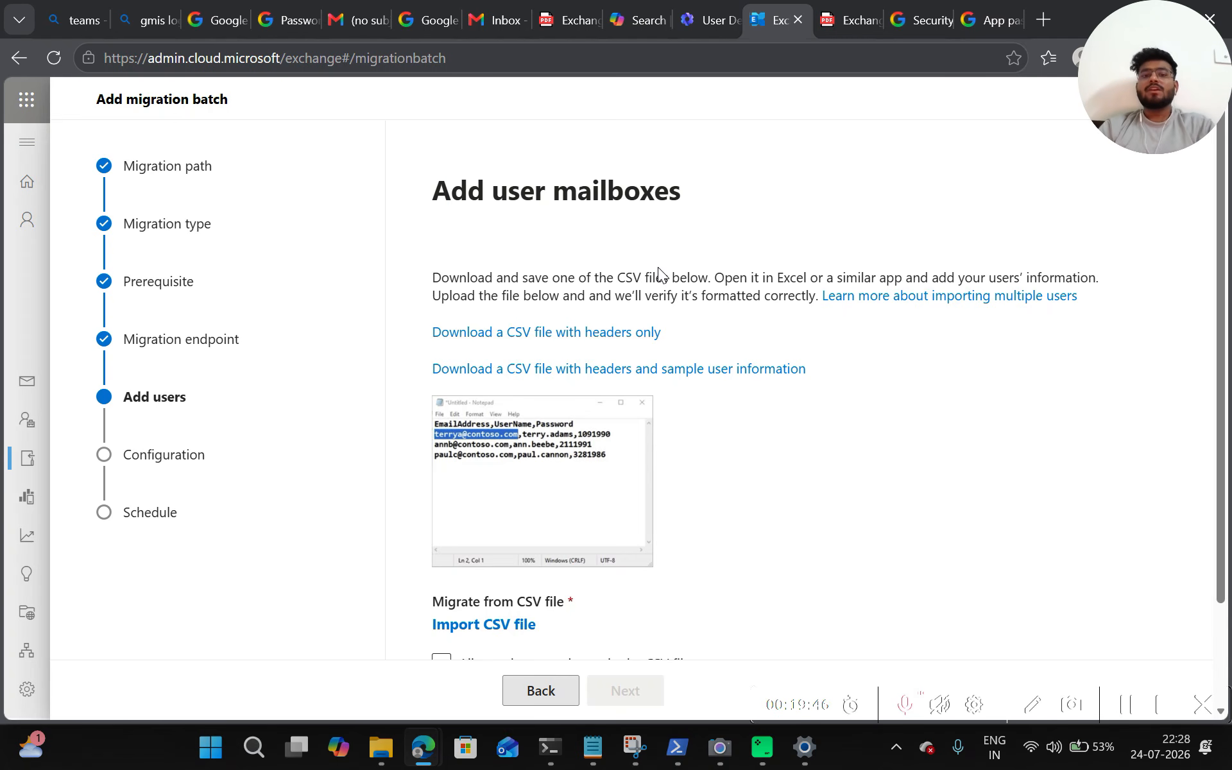
click(687, 378)
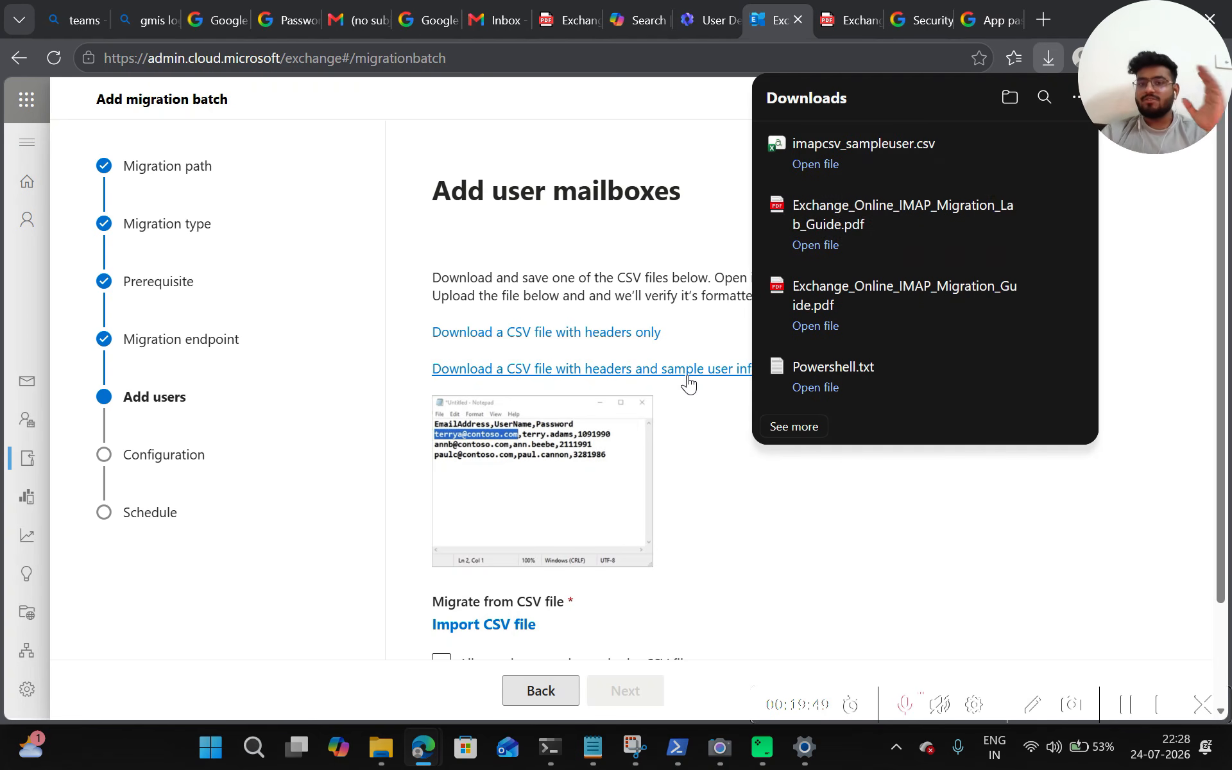
Open the downloaded sample CSV in Excel and widen columns A, B and C.
click(829, 171)
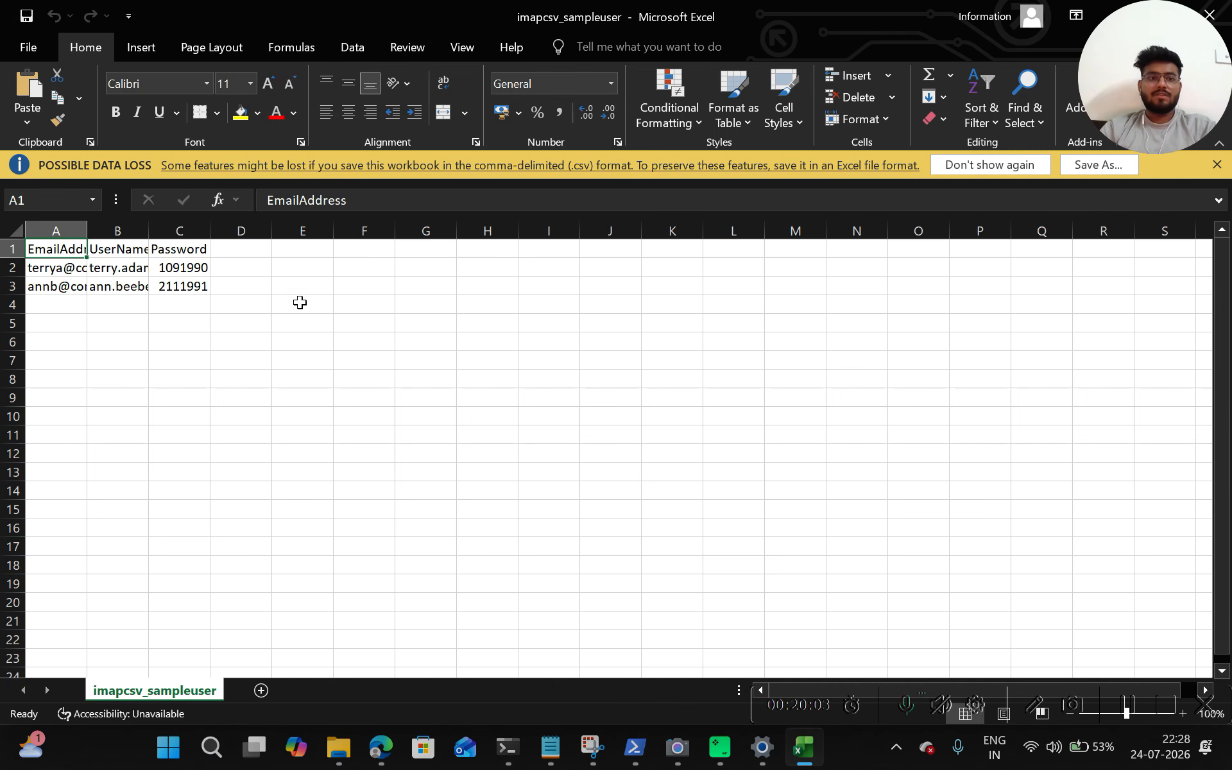
drag(86, 232, 338, 233)
click(369, 234)
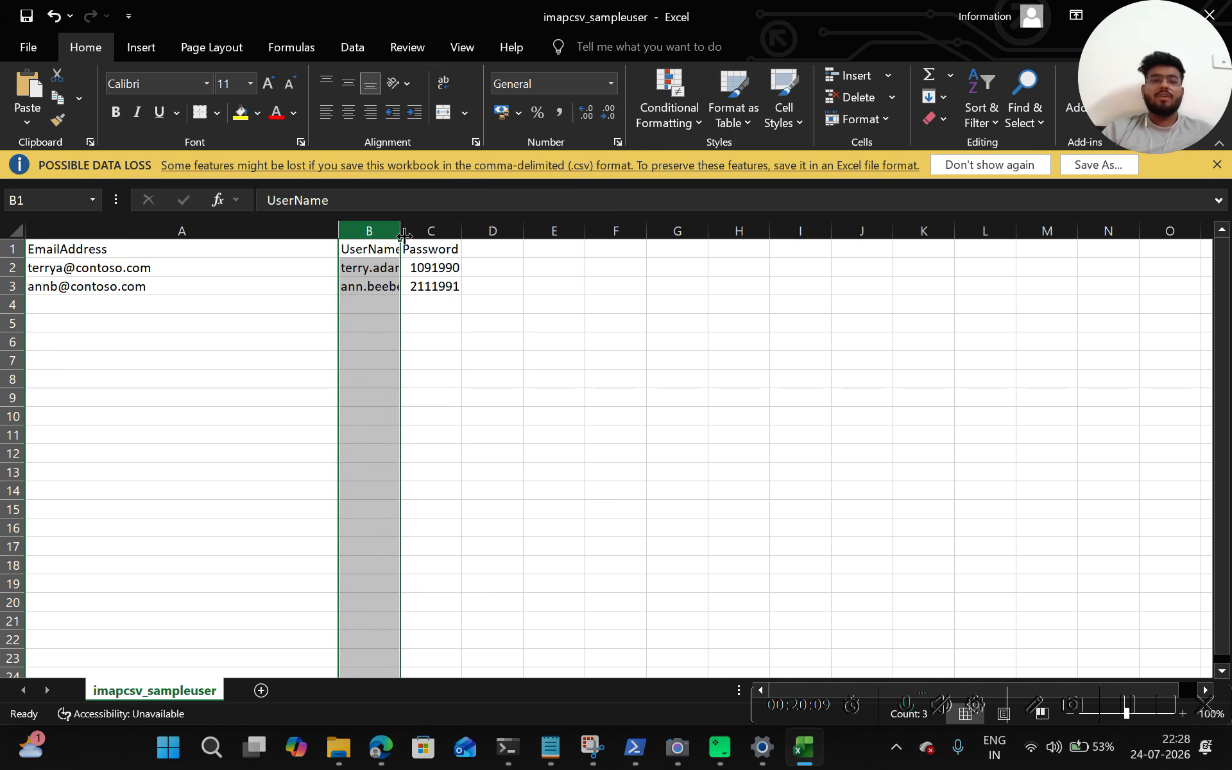
drag(404, 235, 403, 232)
click(629, 230)
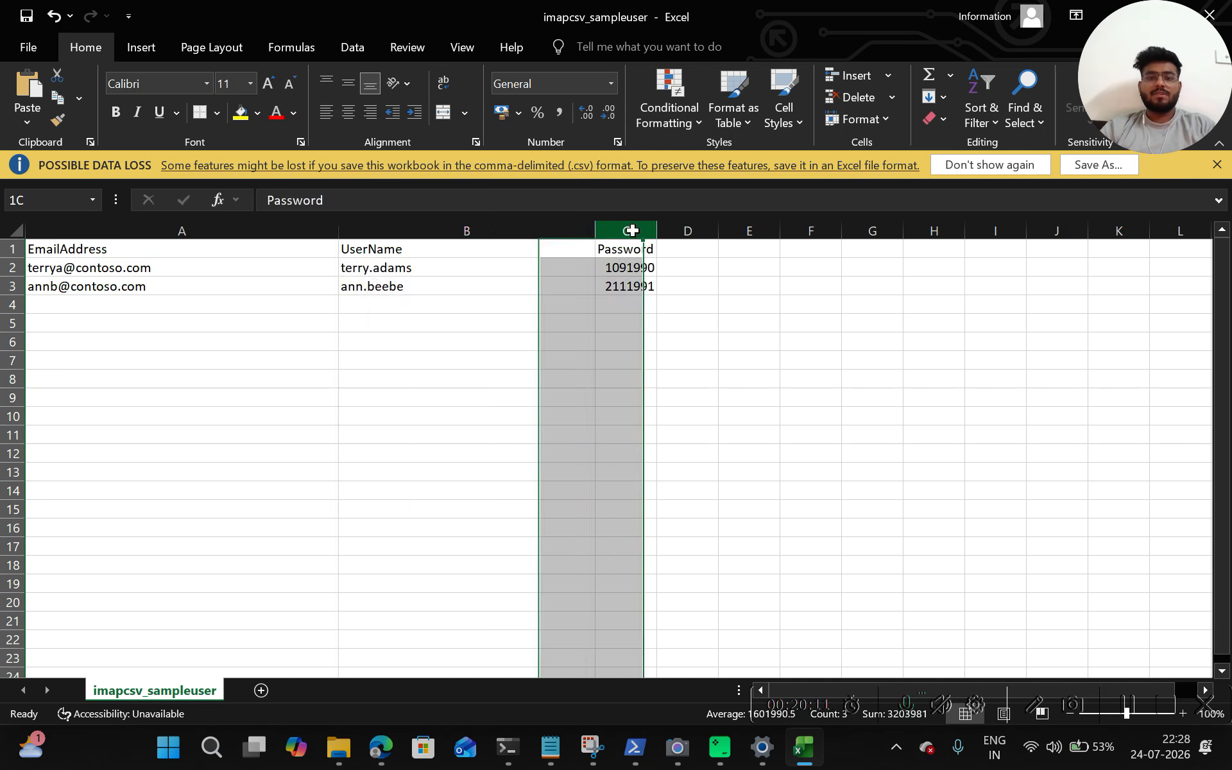
drag(657, 230, 892, 247)
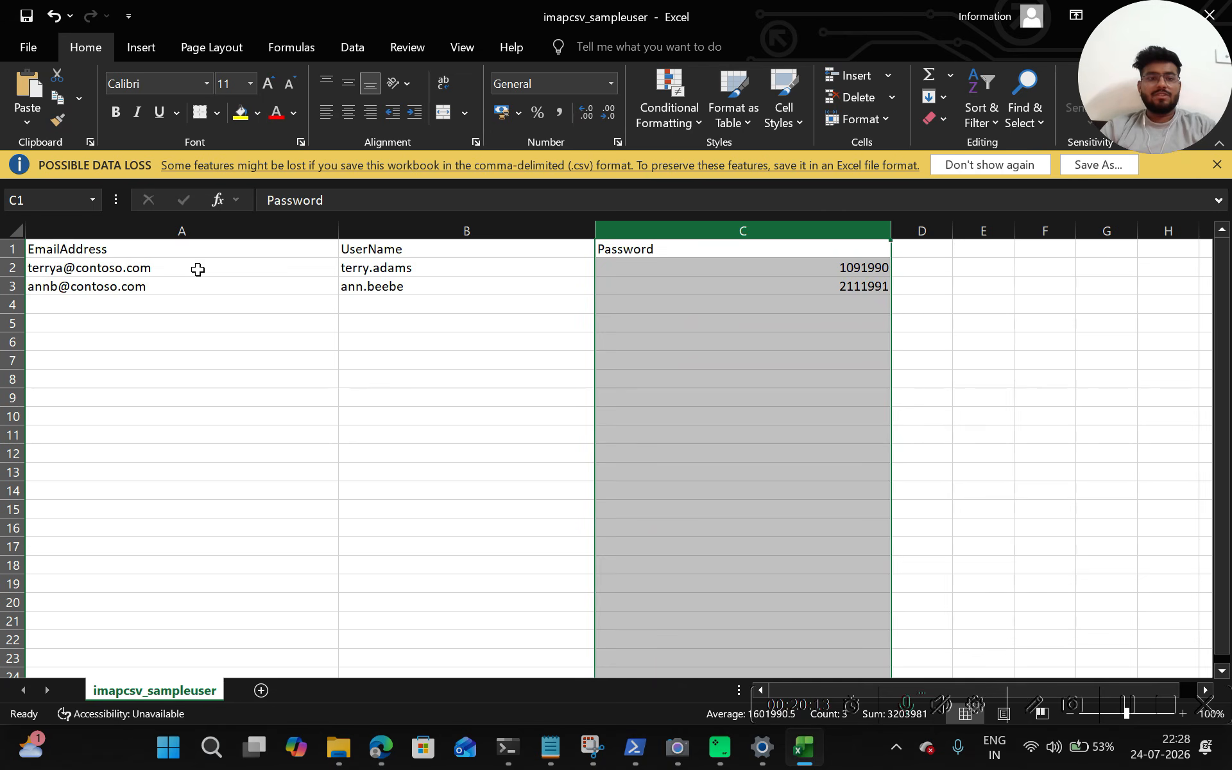
Clear the sample user rows A2:C3, leaving only the three headers.
click(213, 273)
click(202, 290)
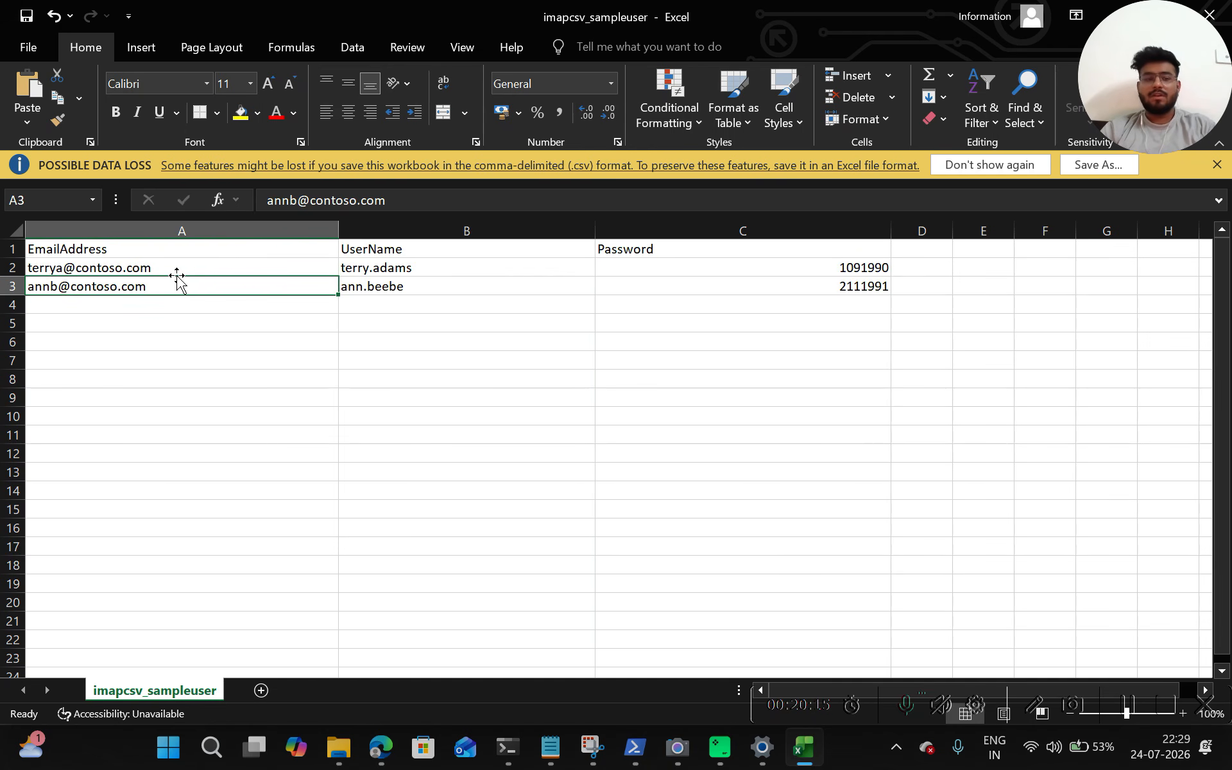
click(186, 268)
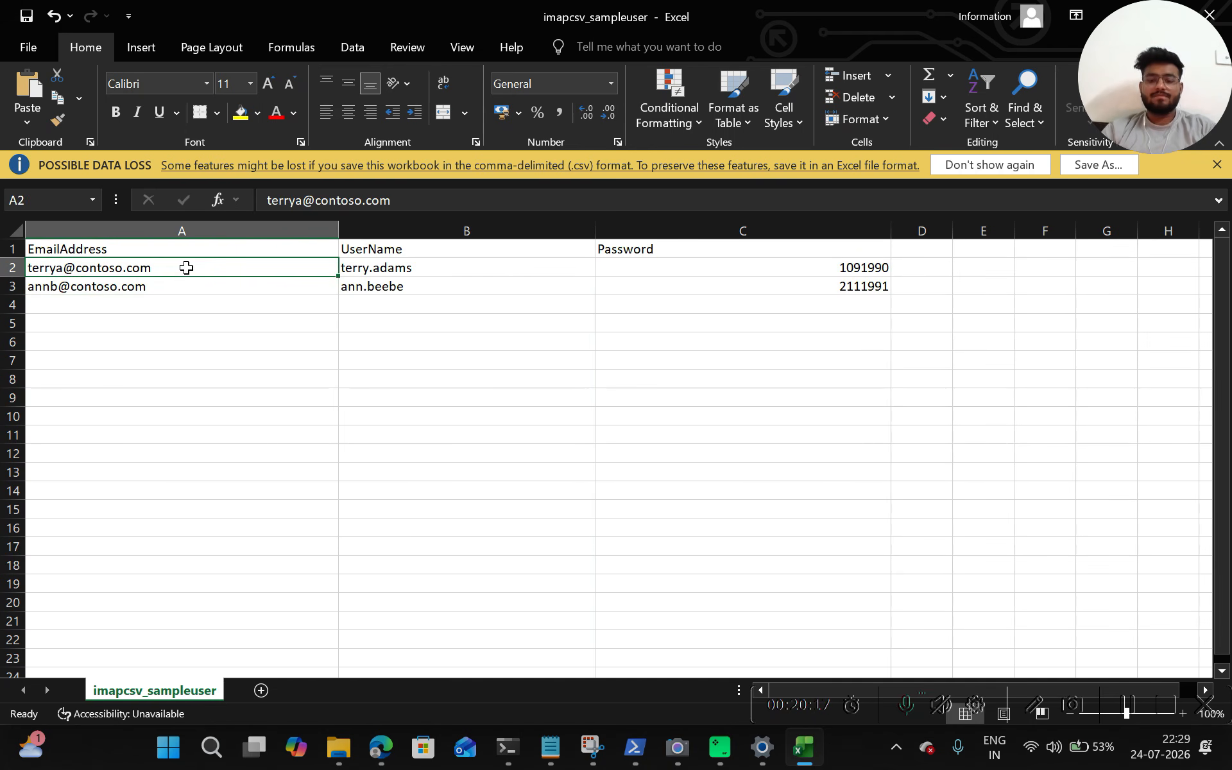
key(ctrl+shift+Right)
key(ctrl+shift+Down)
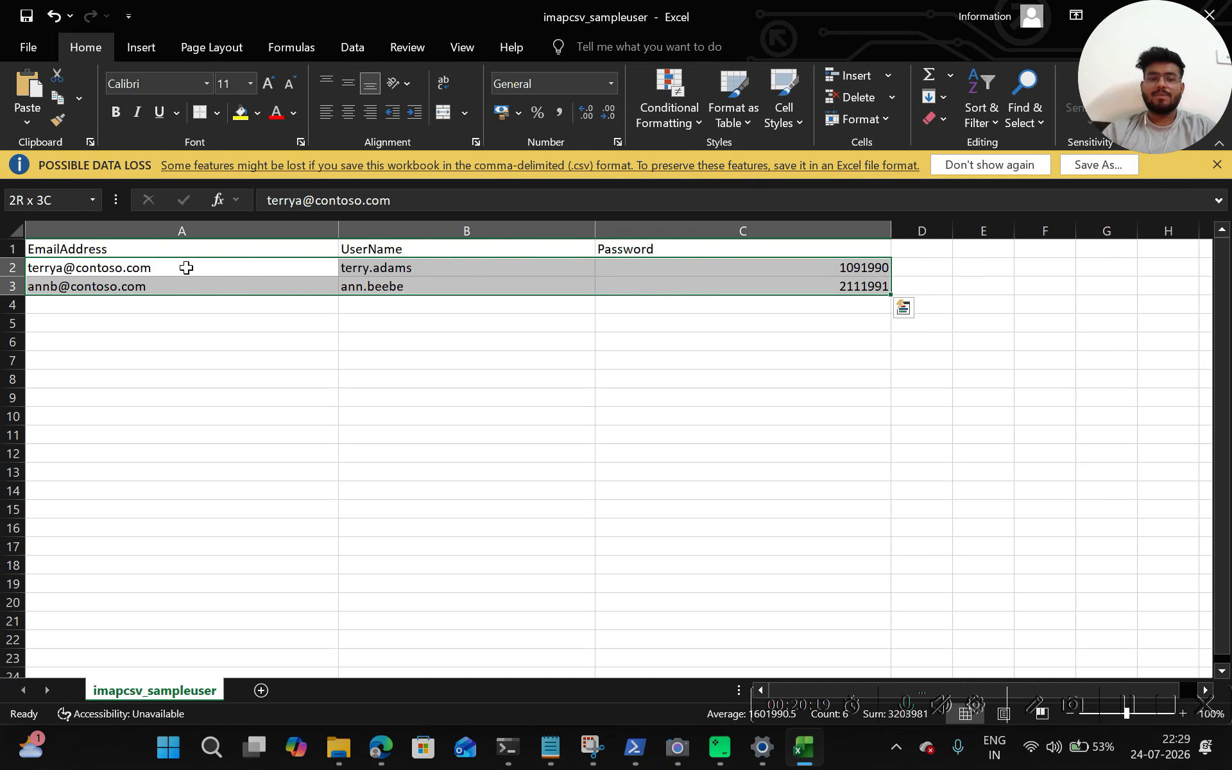
key(Delete)
click(186, 268)
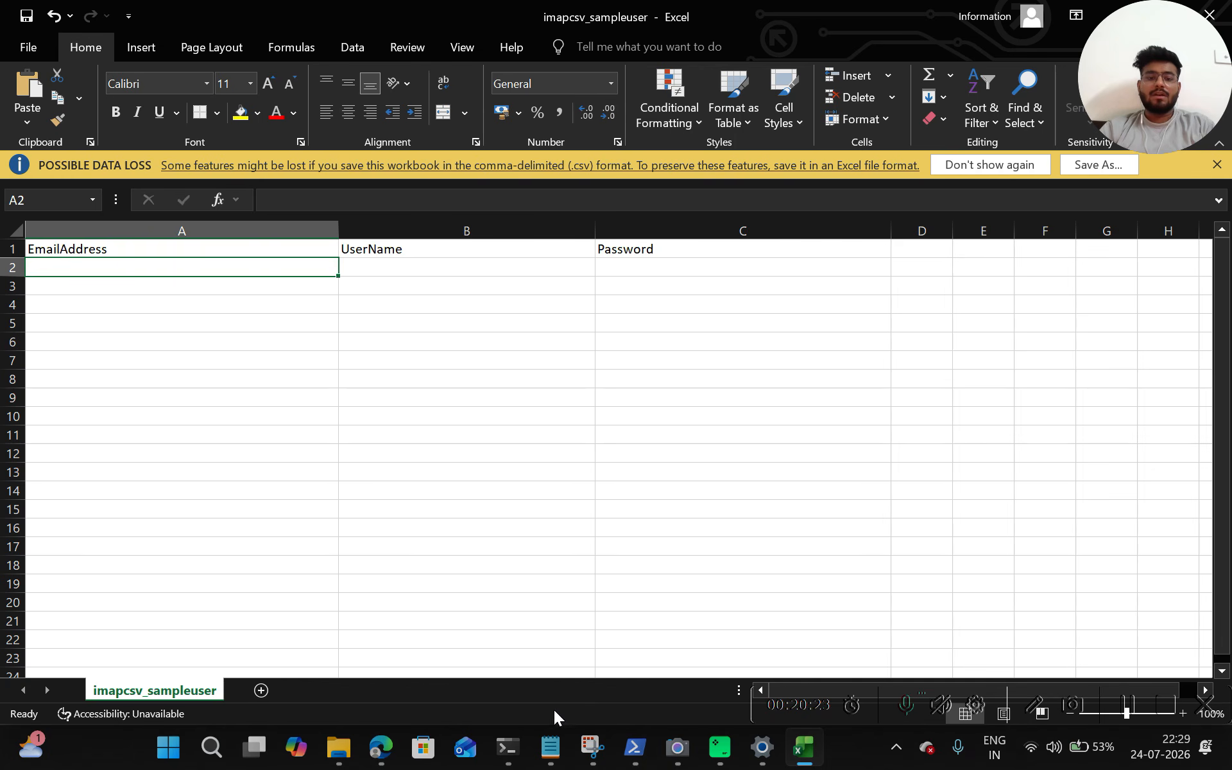
click(381, 746)
Check the lab guide PDF's Step 5 CSV format in Edge.
click(312, 648)
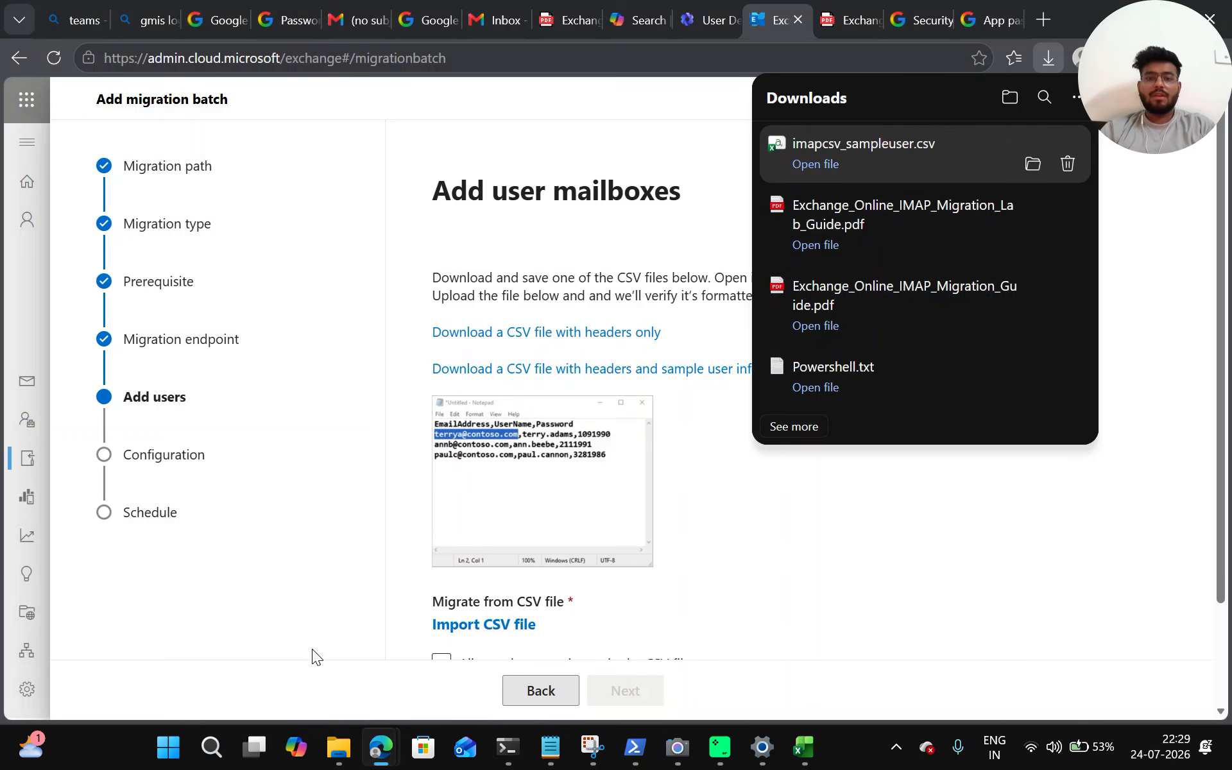
click(561, 19)
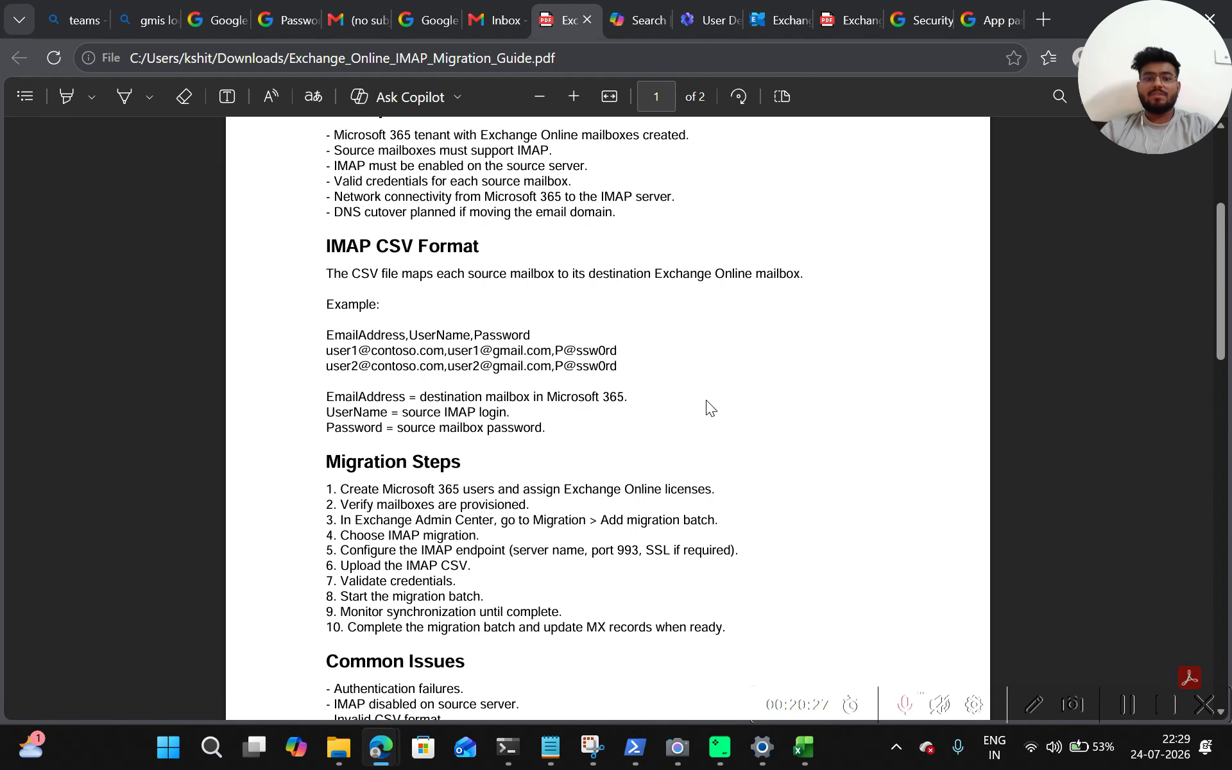
click(841, 14)
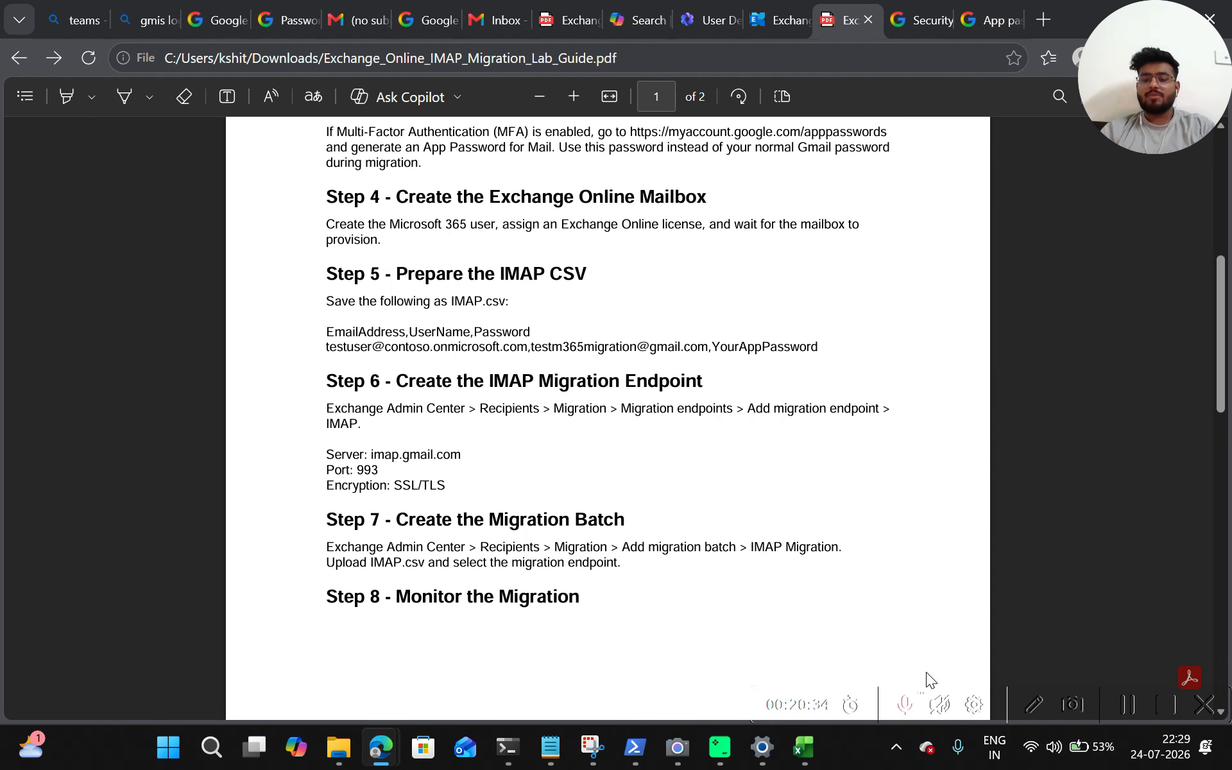
click(1121, 706)
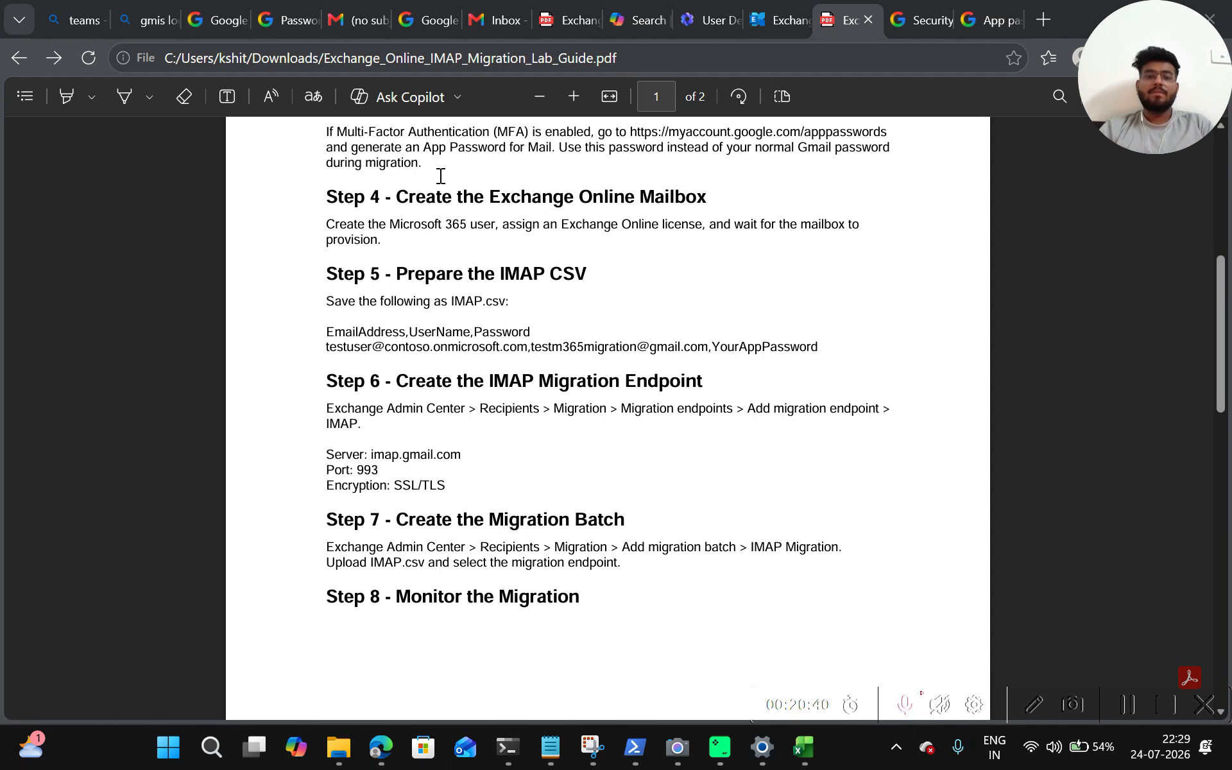
drag(1221, 375, 1229, 401)
Enter the destination mailbox's e-mail address in cell A2 under EmailAddress.
mouse_move(802, 746)
click(794, 699)
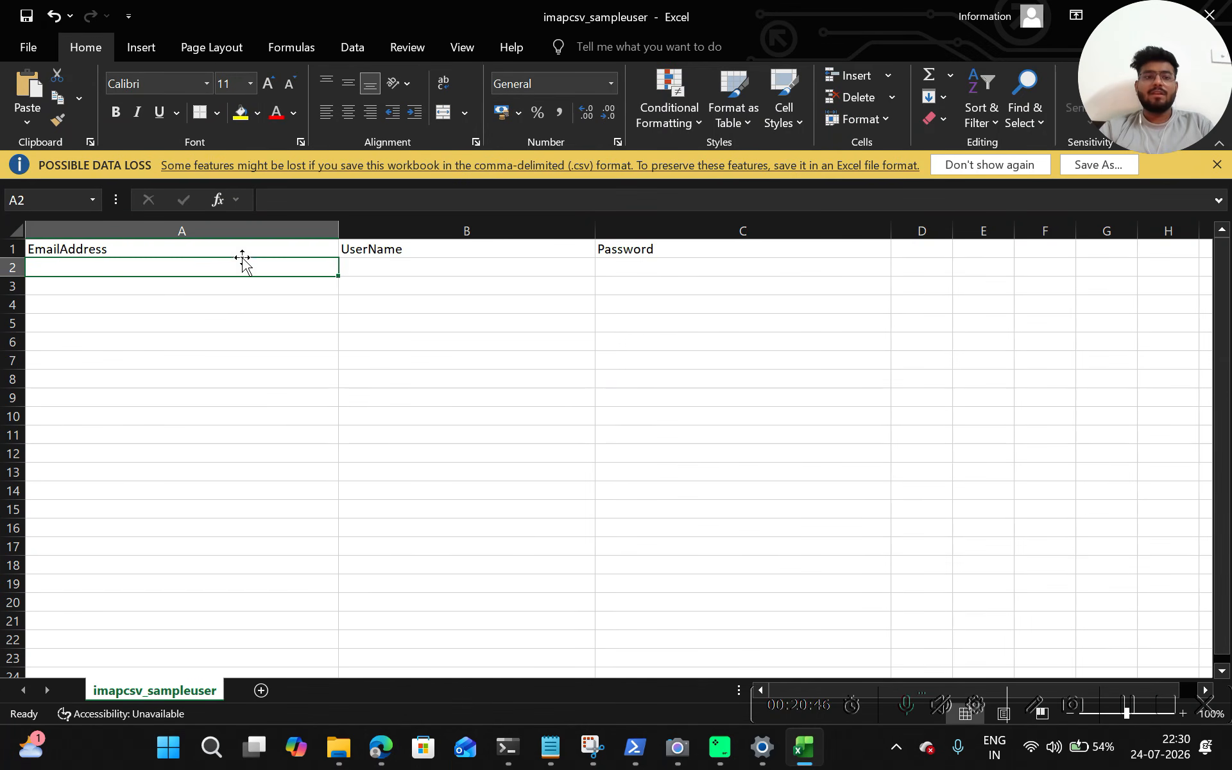
click(414, 247)
click(613, 251)
click(629, 275)
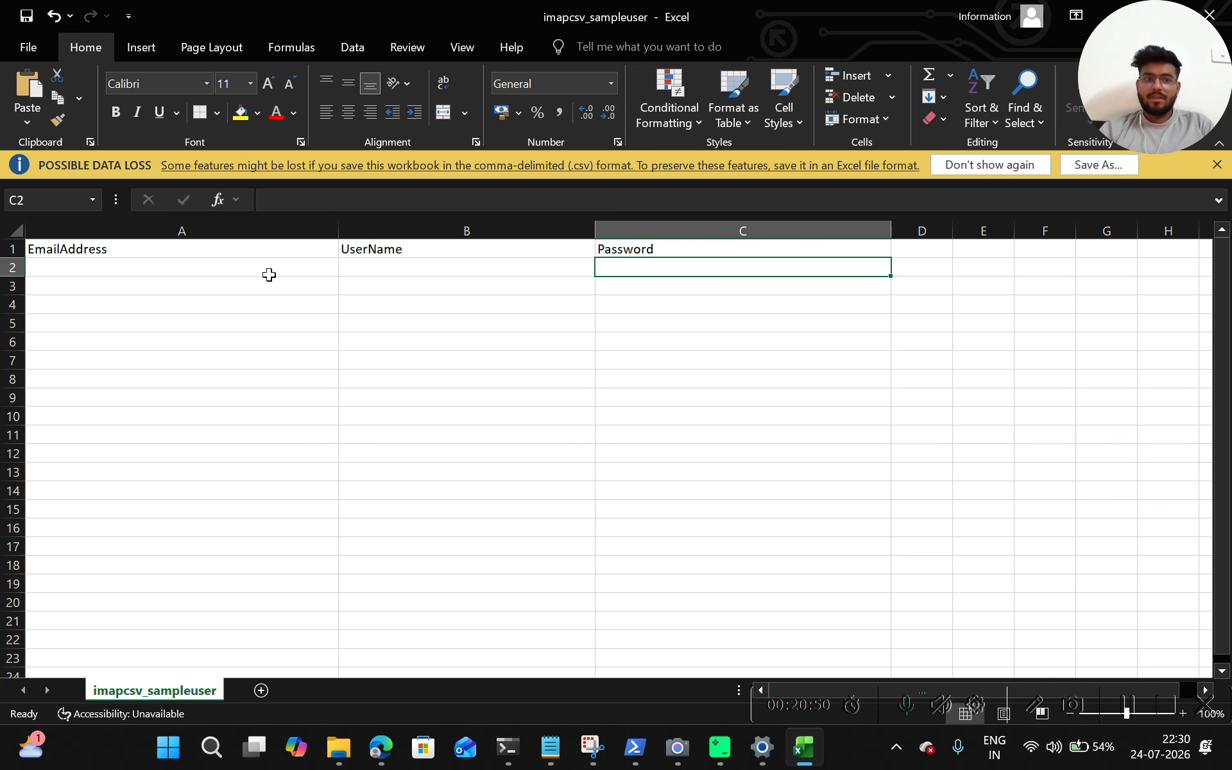
click(226, 270)
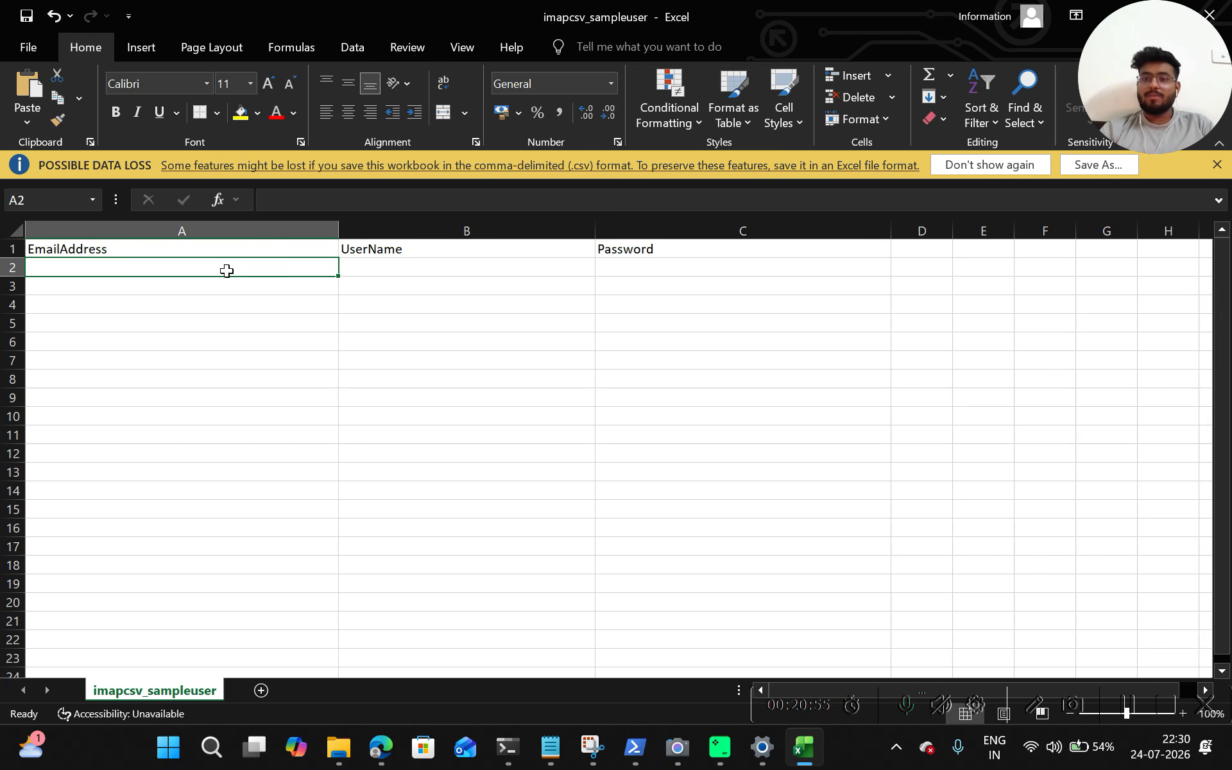
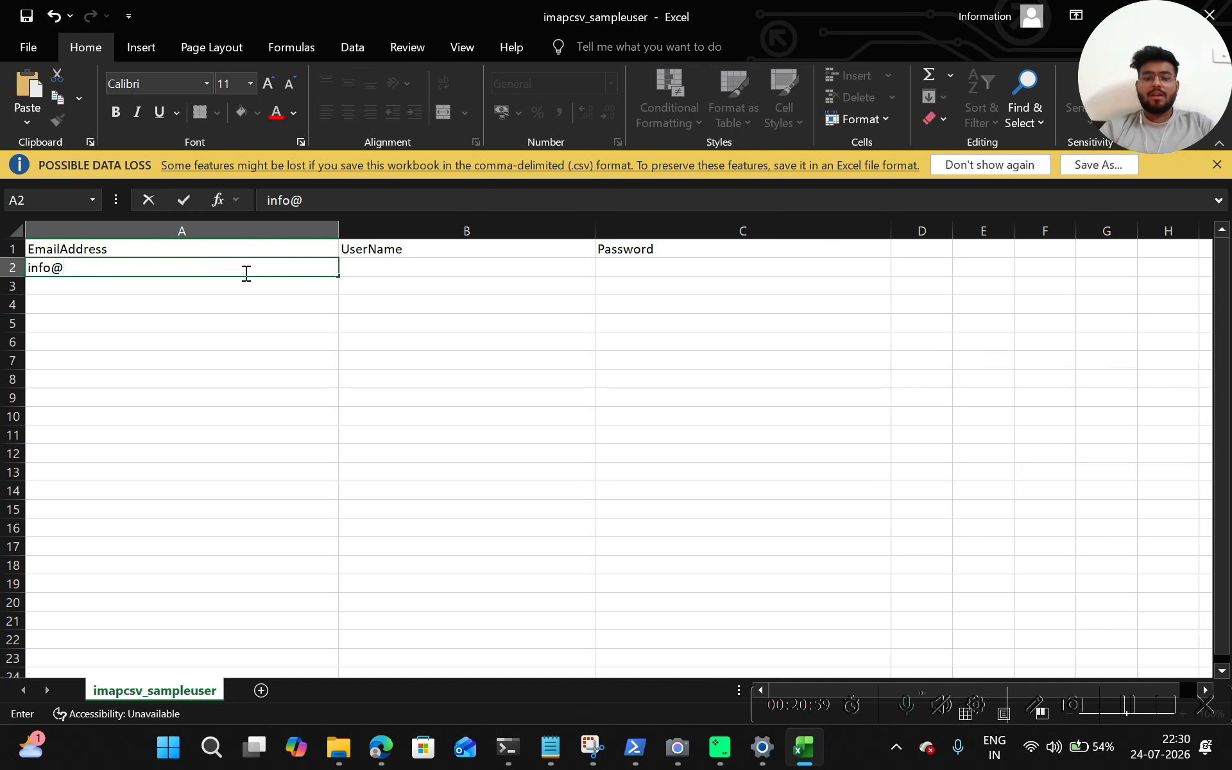
click(362, 266)
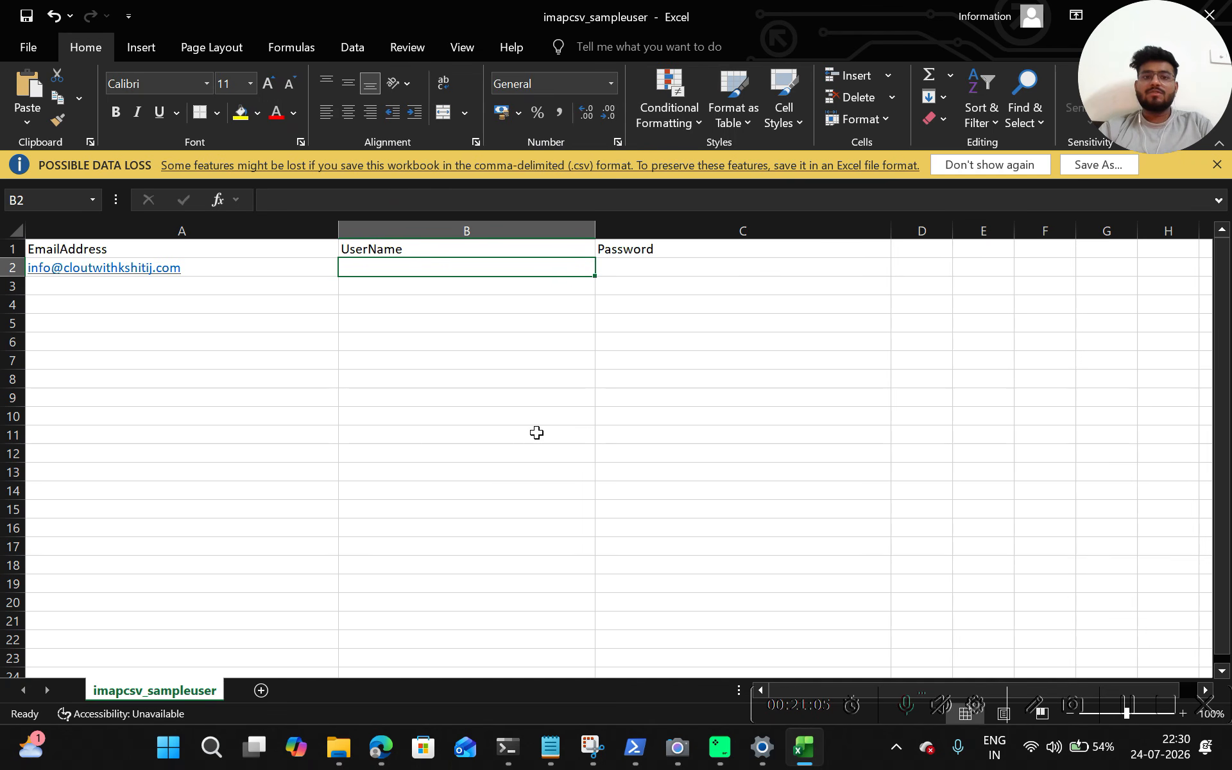
click(381, 747)
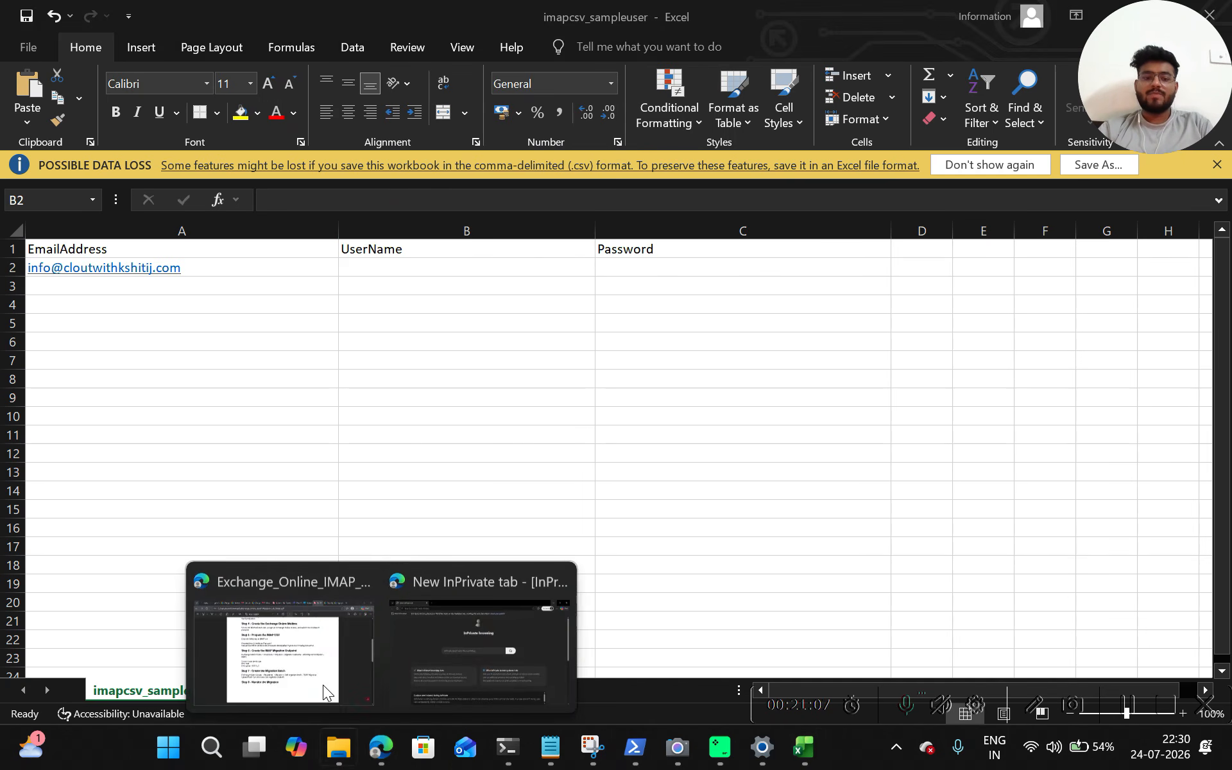
Copy the sender address from Gmail's sent test message into UserName cell B2.
click(328, 694)
click(718, 18)
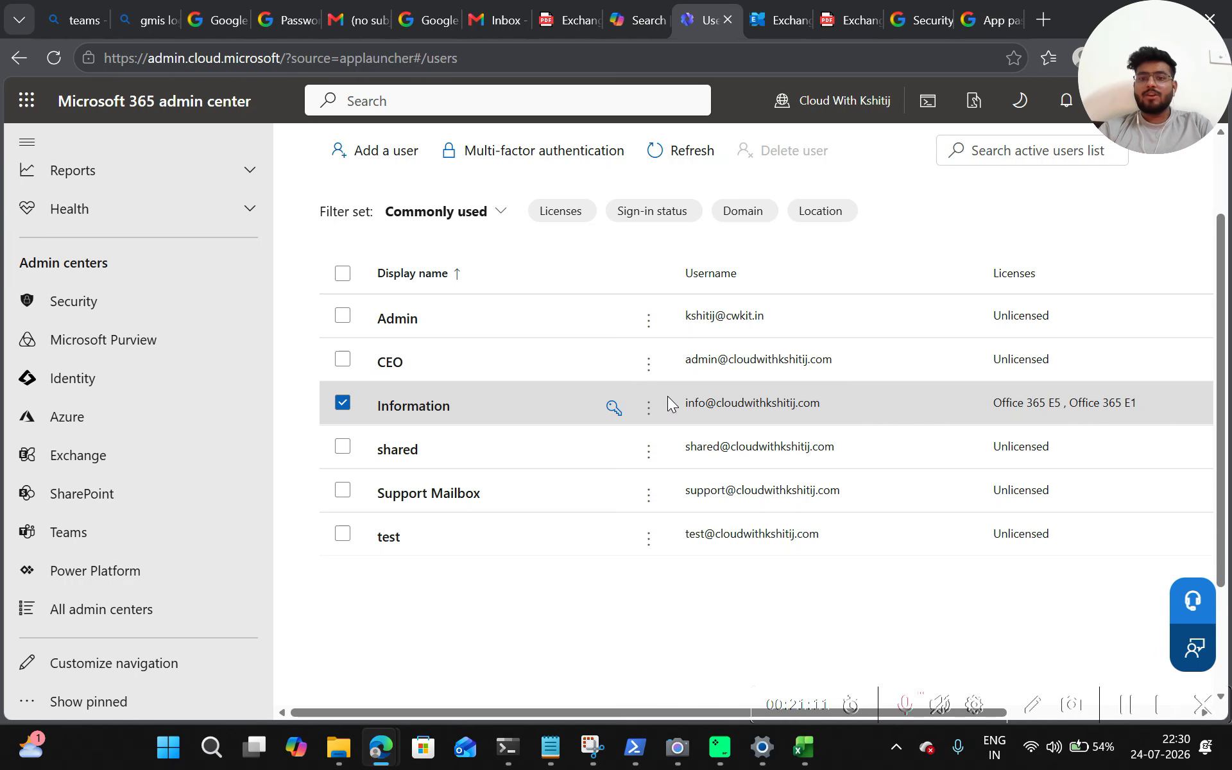
click(484, 21)
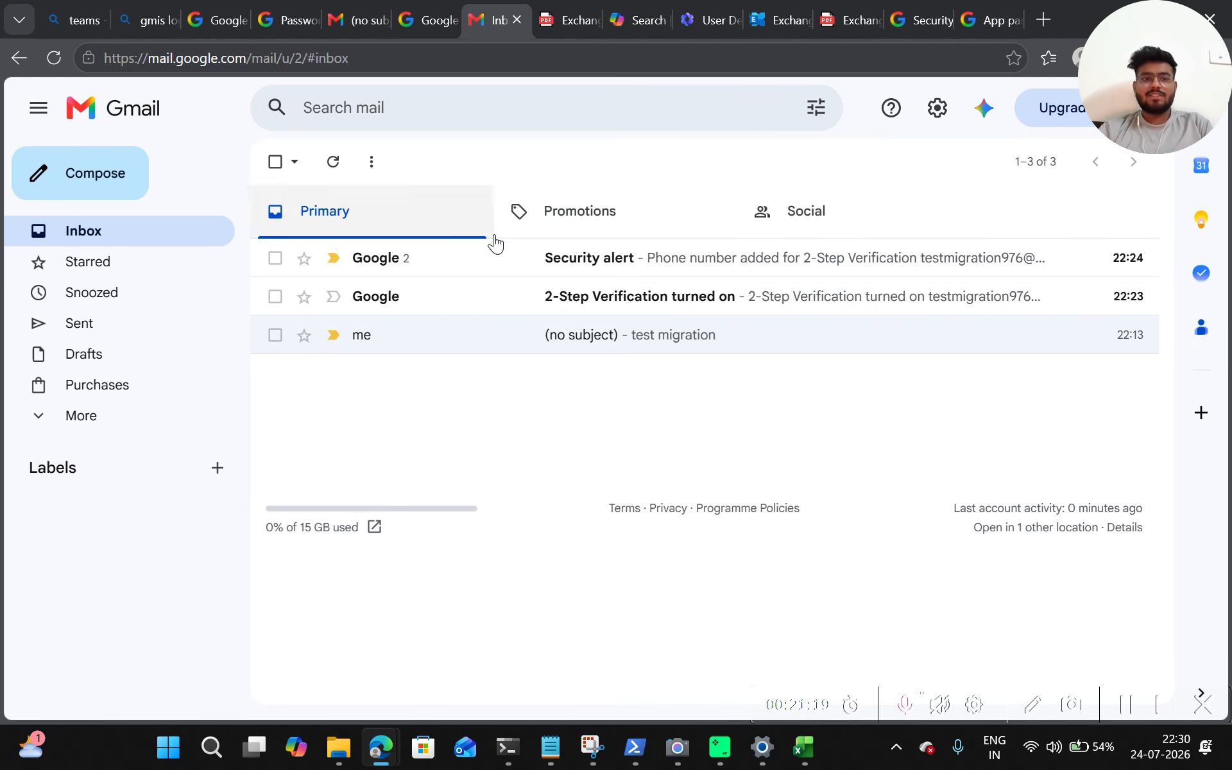
click(137, 331)
click(575, 269)
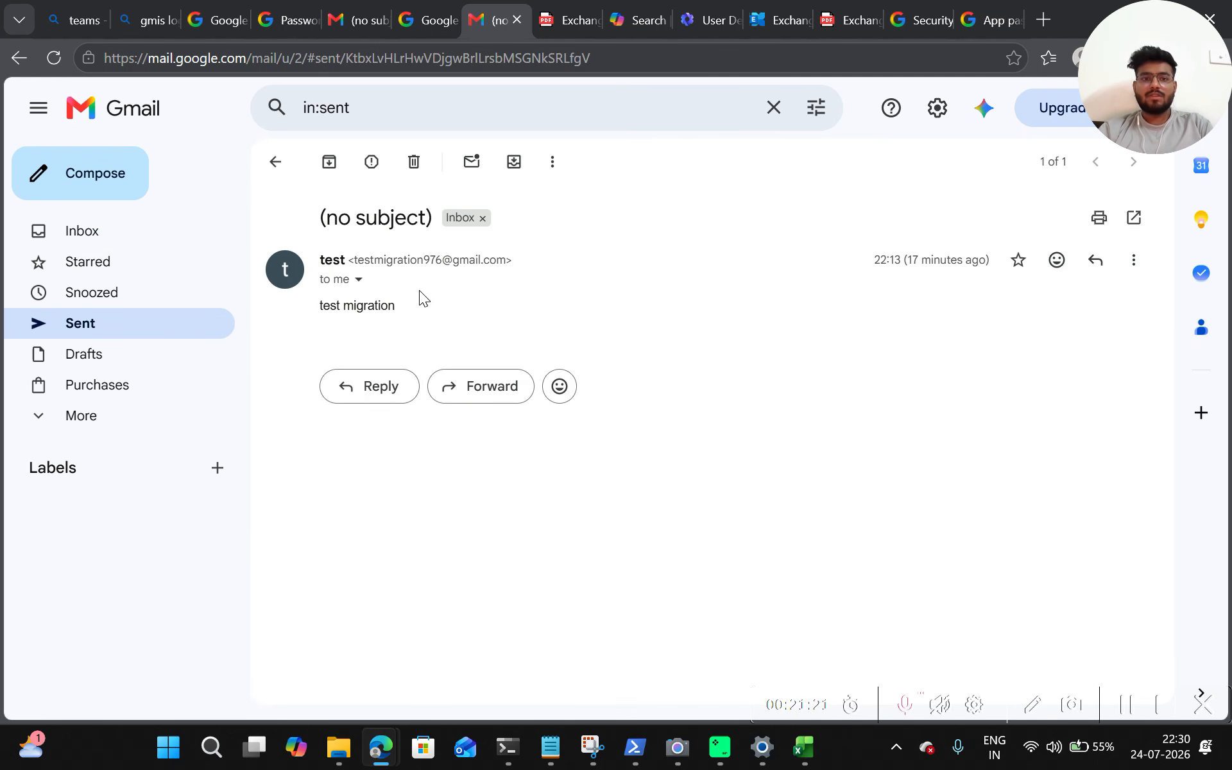
drag(507, 260, 397, 254)
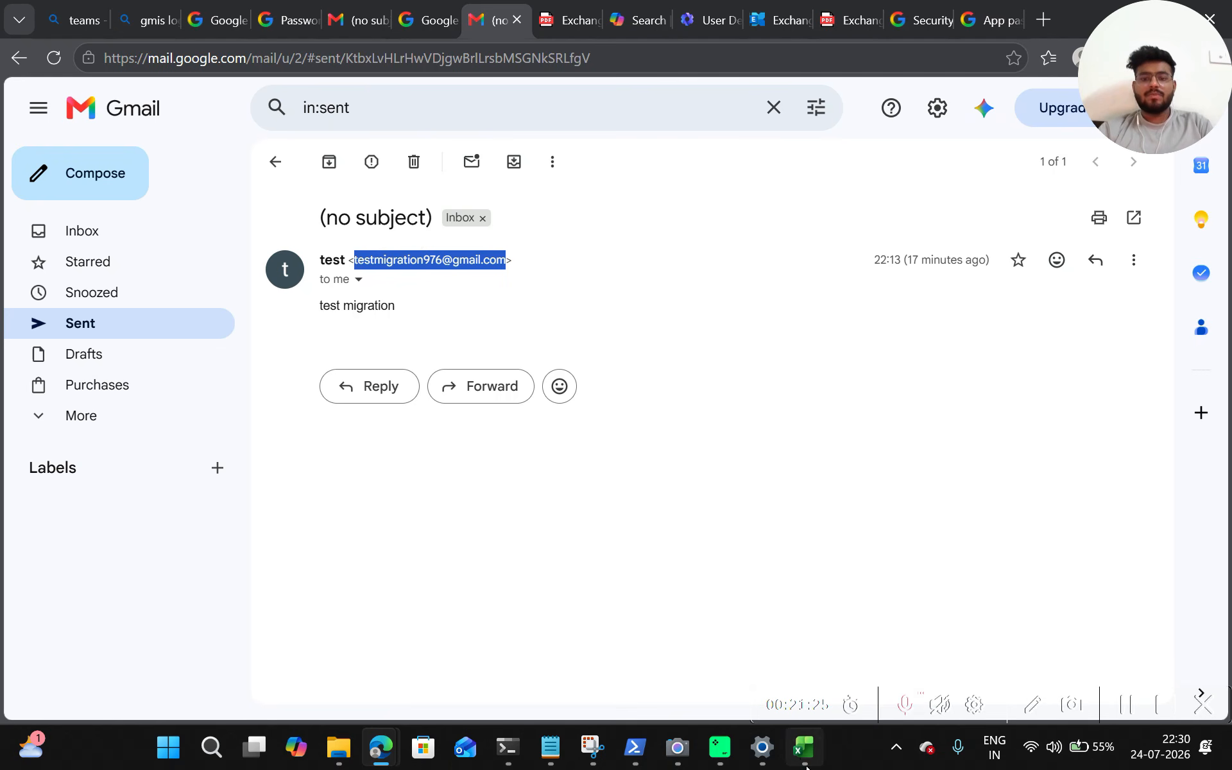
click(804, 746)
key(ctrl+v)
Type the Gmail account's password into Password cell C2.
click(678, 276)
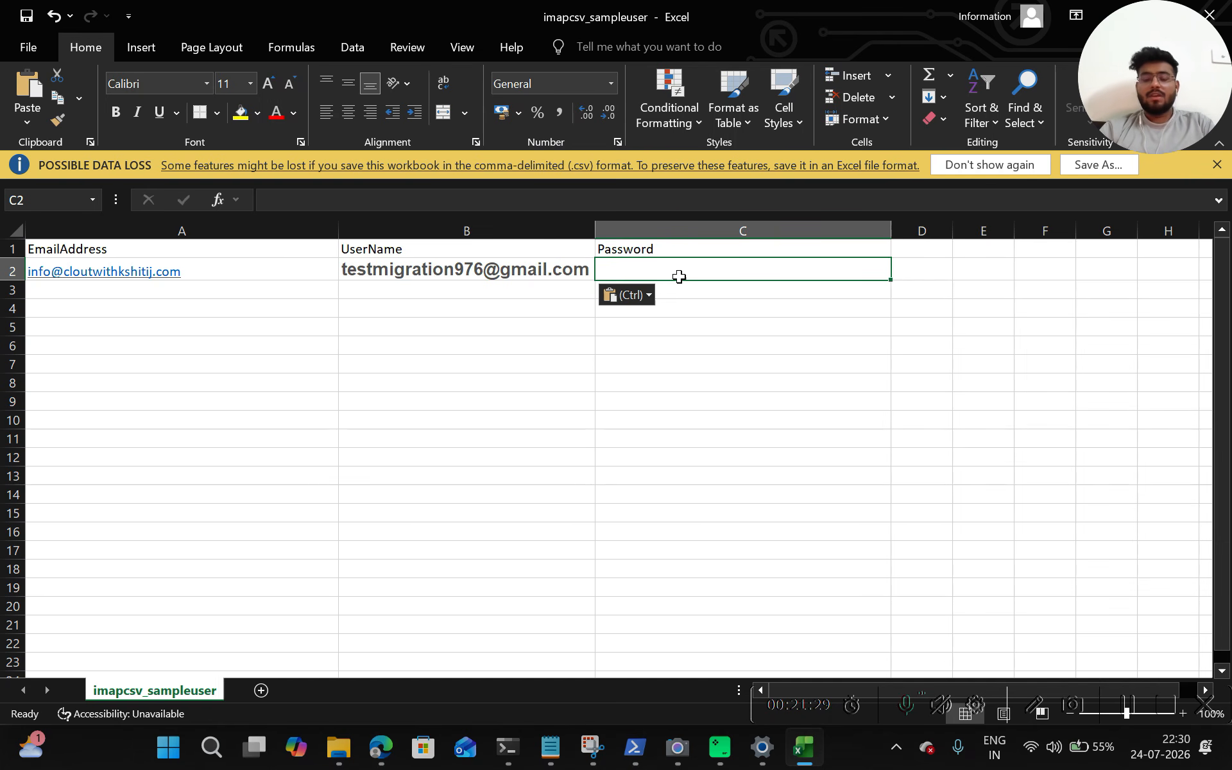
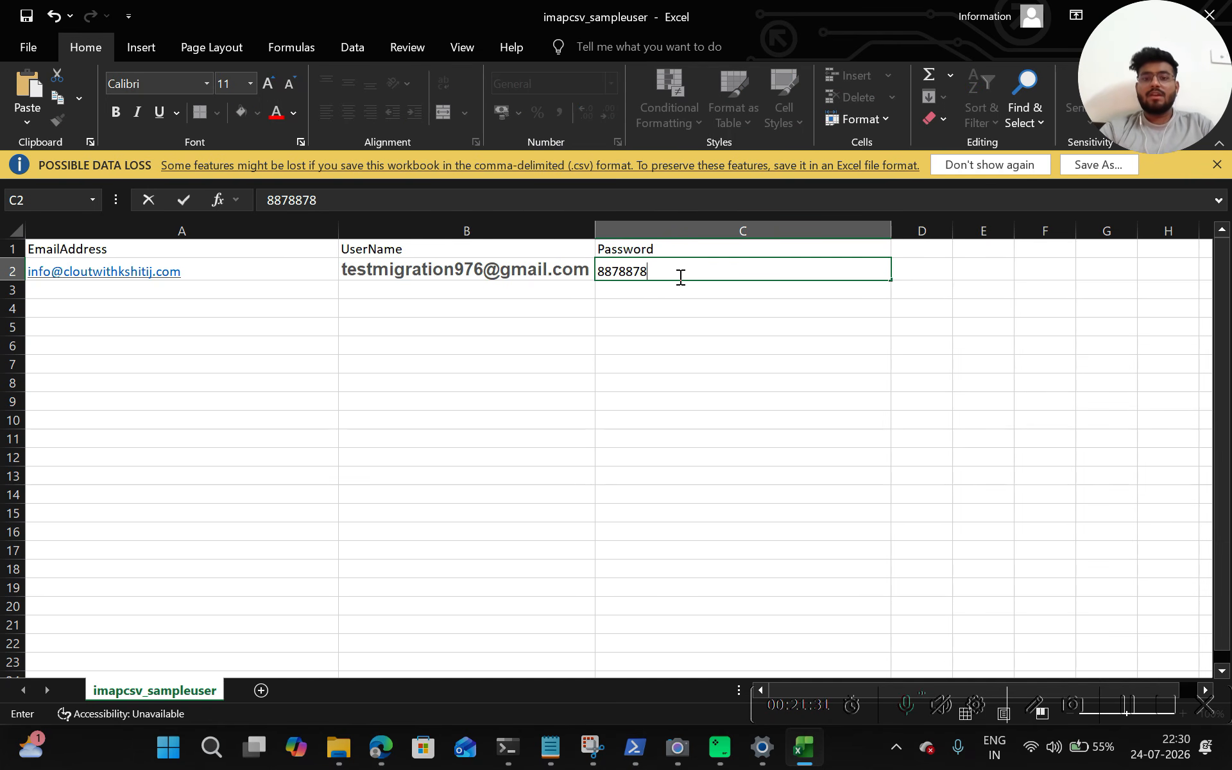
key(Caps_Lock)
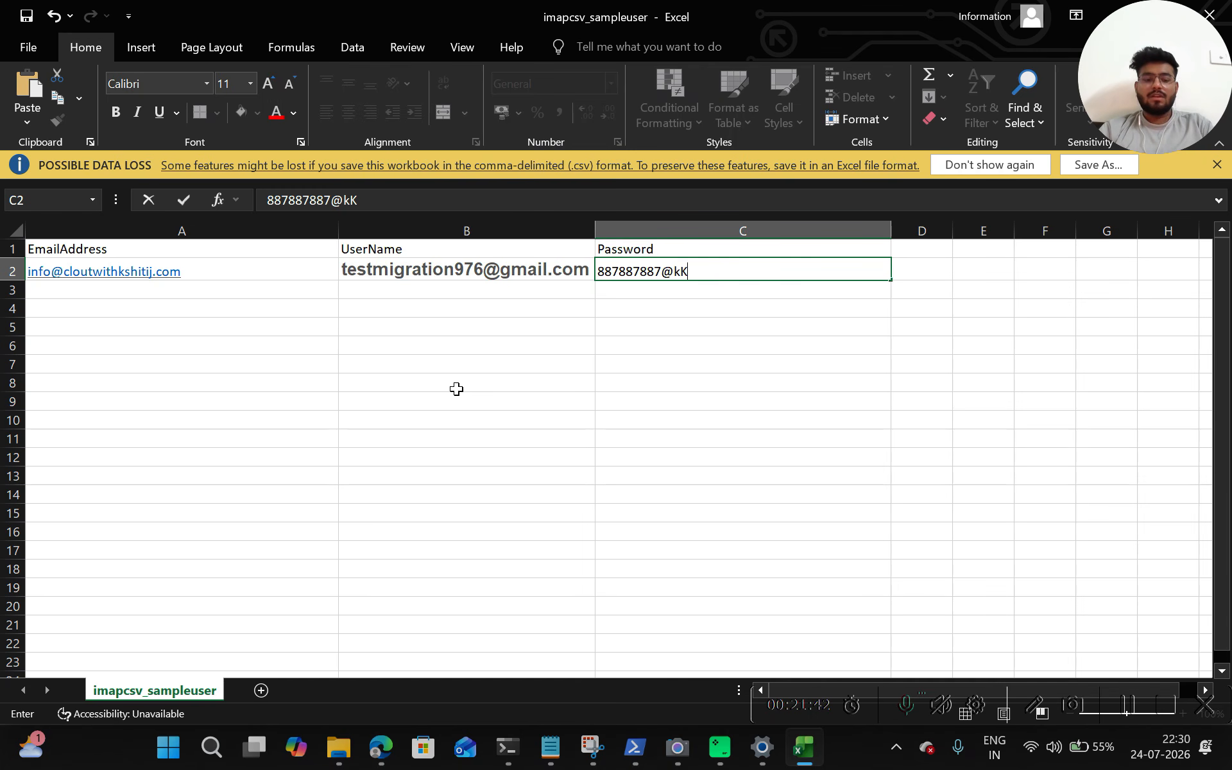
key(ctrl+Return)
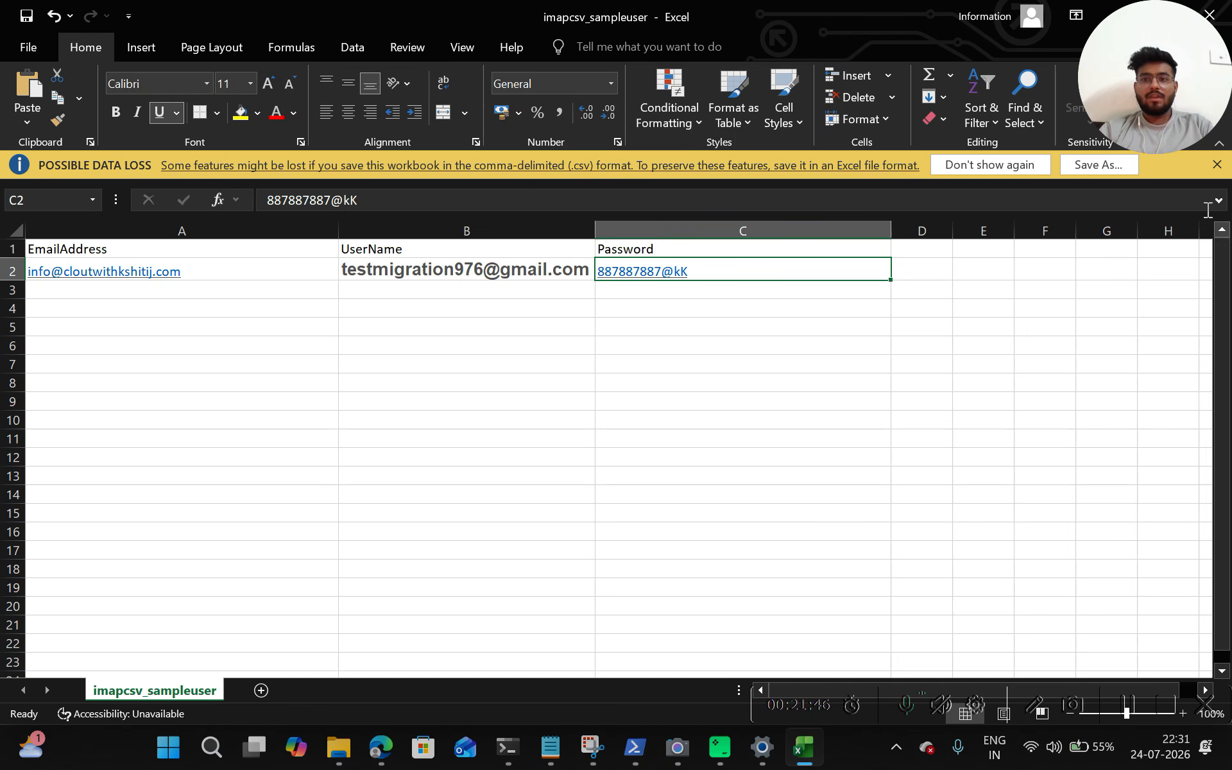
click(1096, 168)
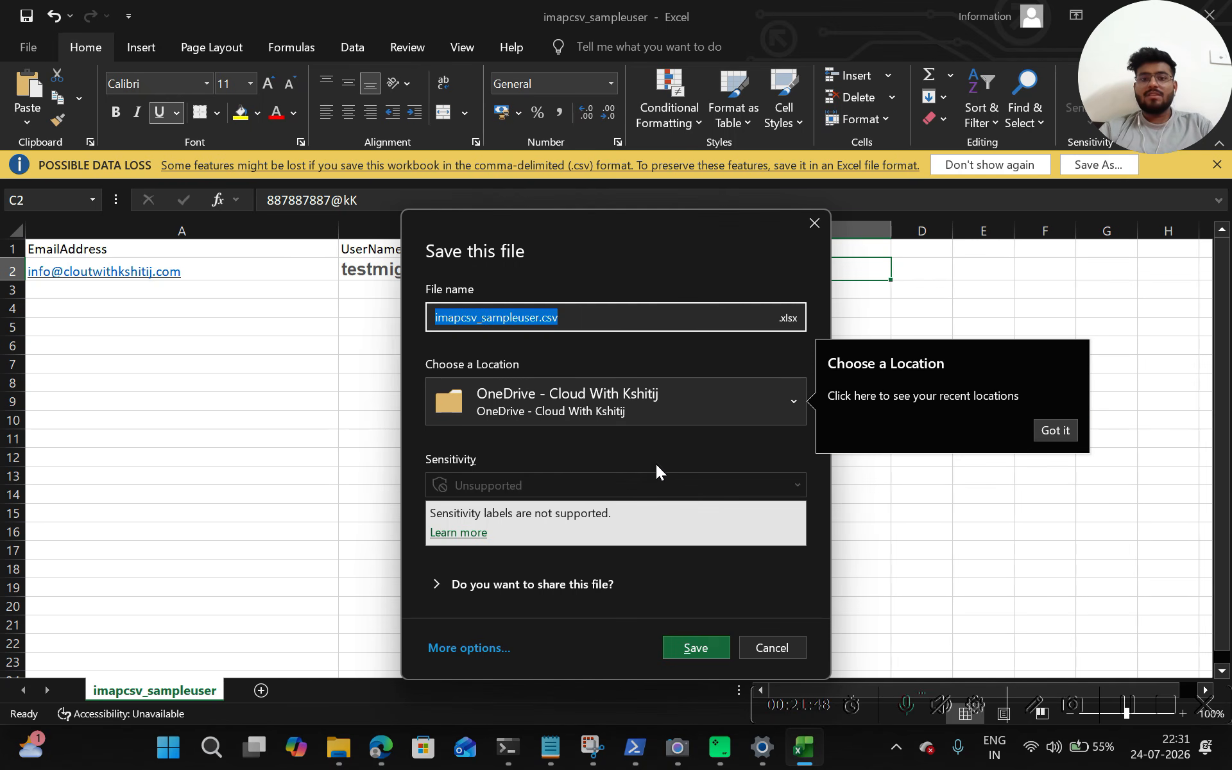
Save imapcsv_sampleuser as CSV UTF-8 (Comma delimited) and close Excel.
click(773, 402)
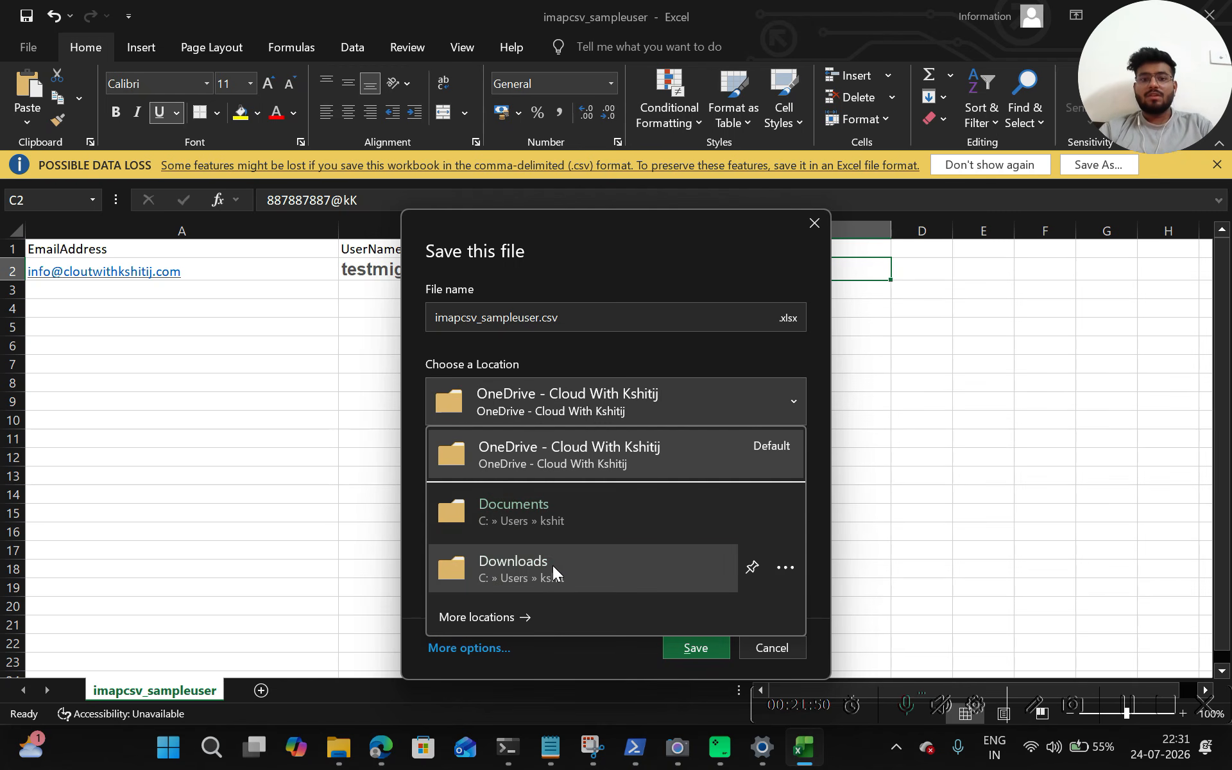
click(504, 511)
click(640, 403)
click(521, 586)
click(533, 417)
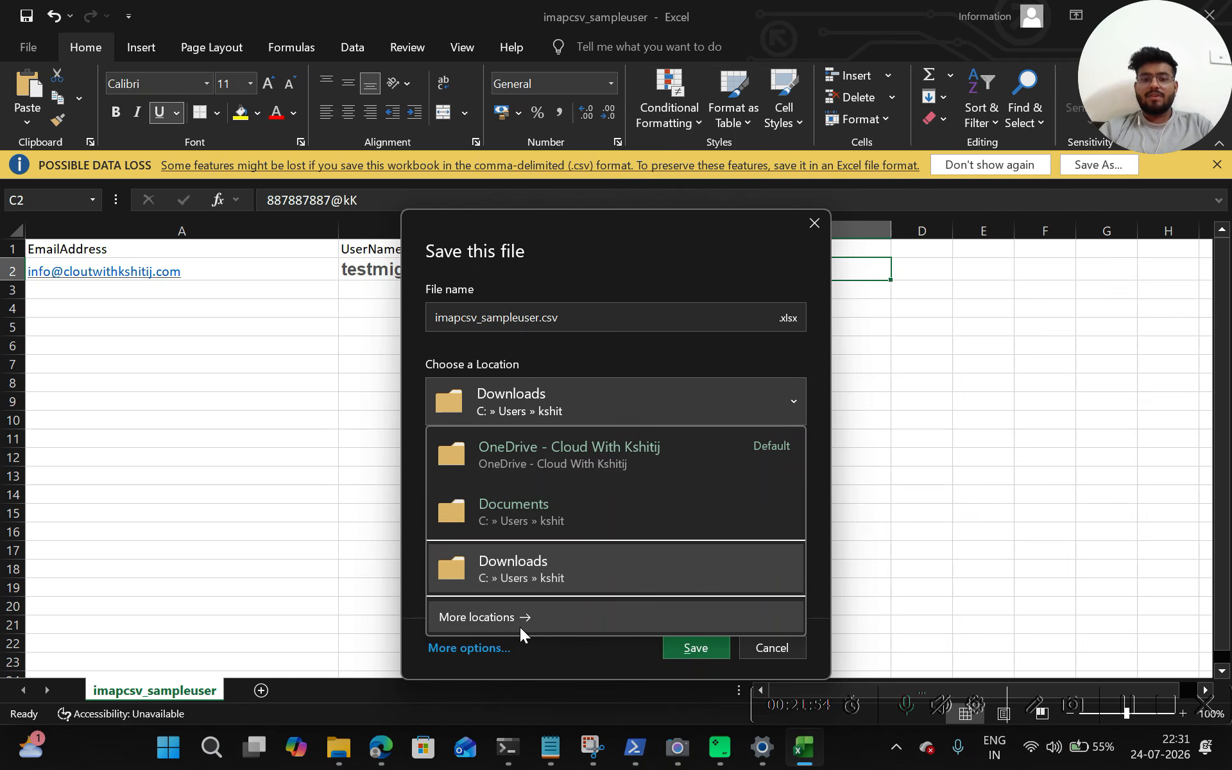
click(521, 617)
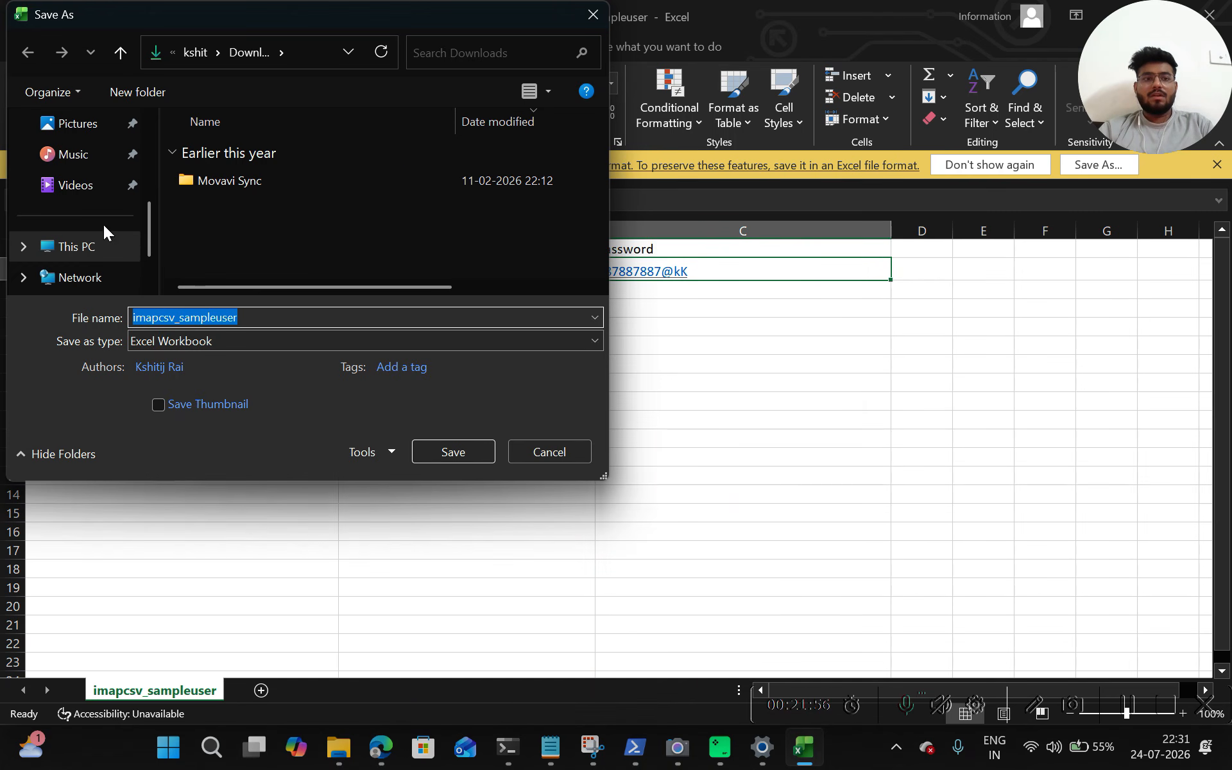
drag(147, 234, 153, 136)
click(79, 162)
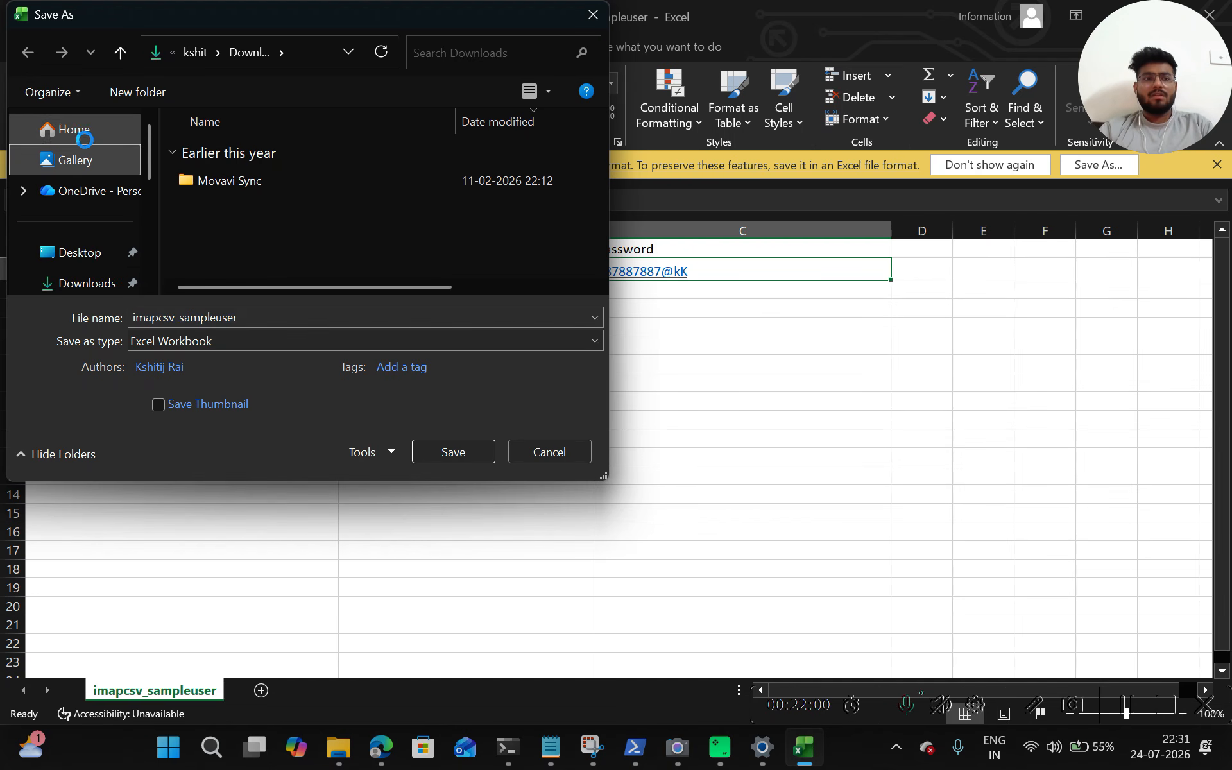
click(244, 342)
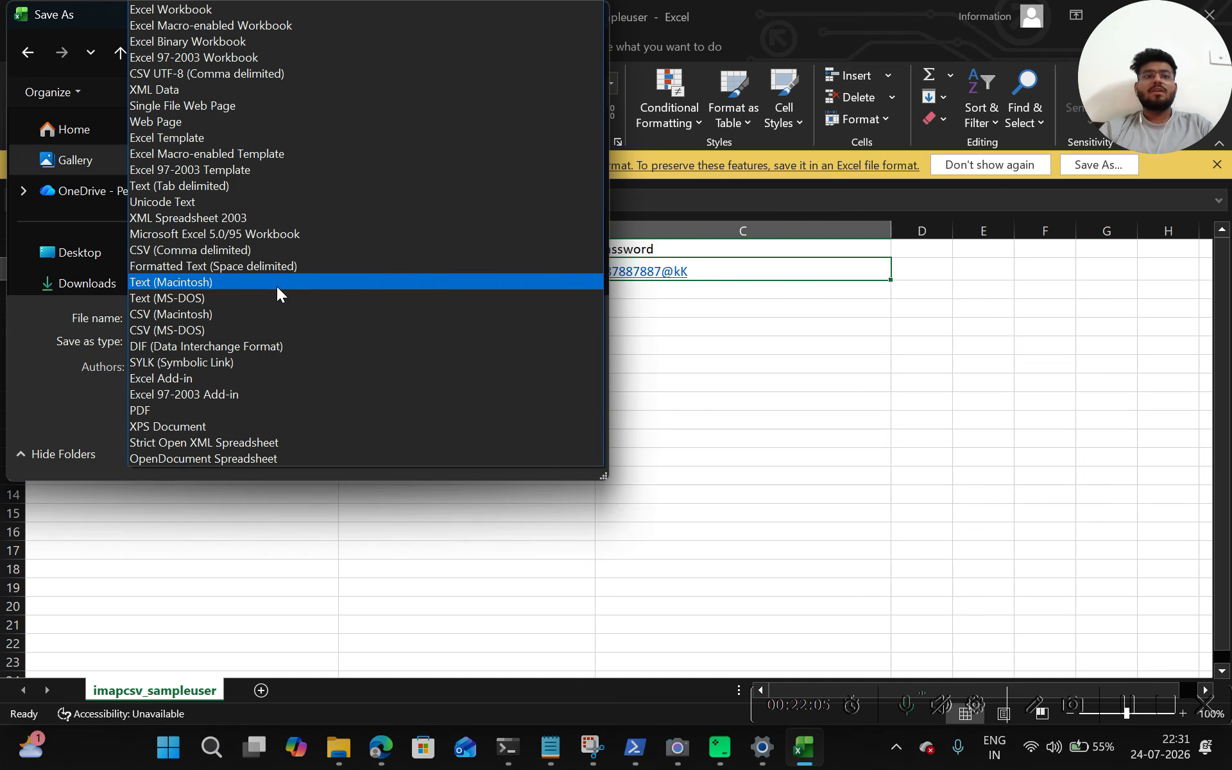
click(187, 73)
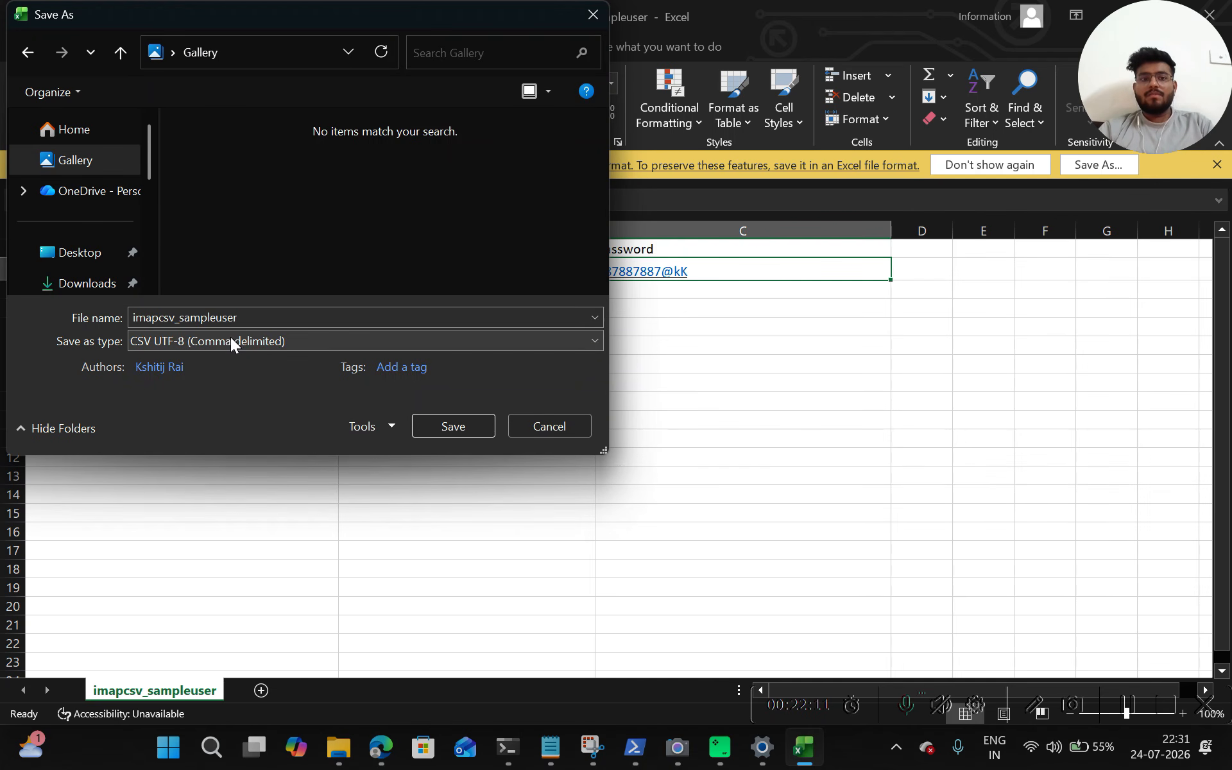
click(445, 425)
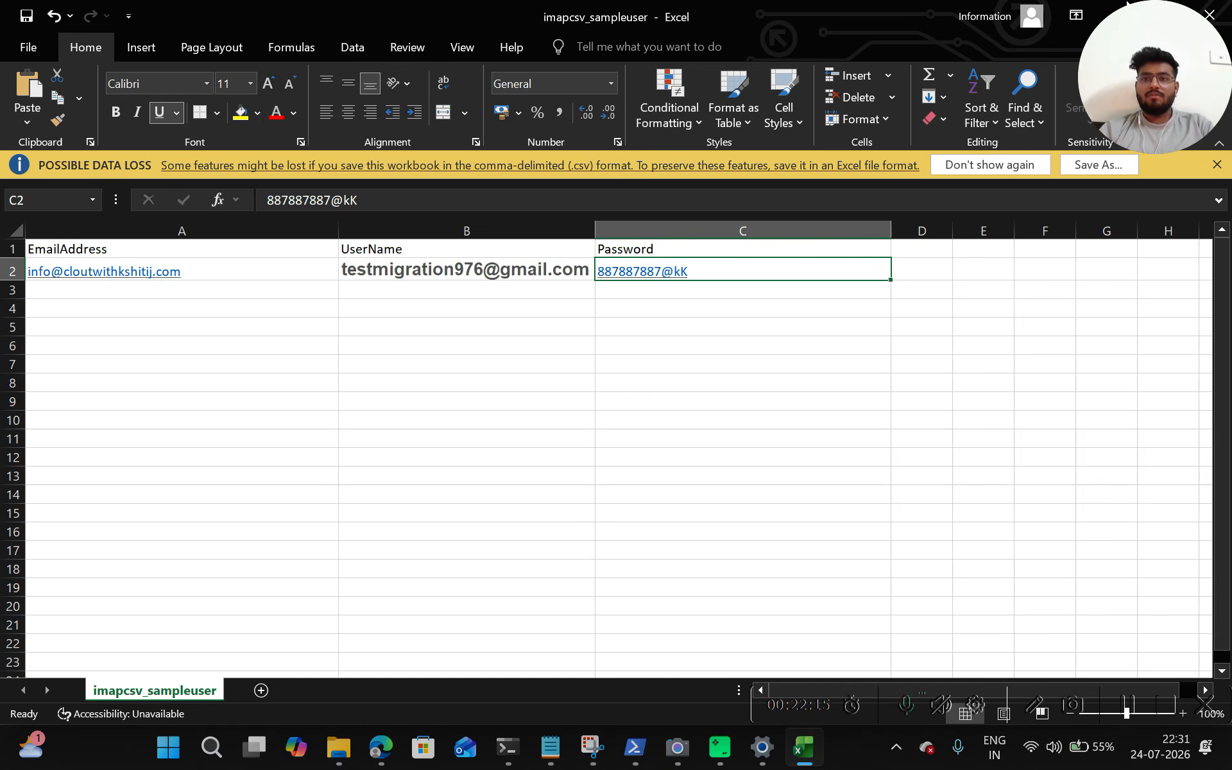
key(alt+F4)
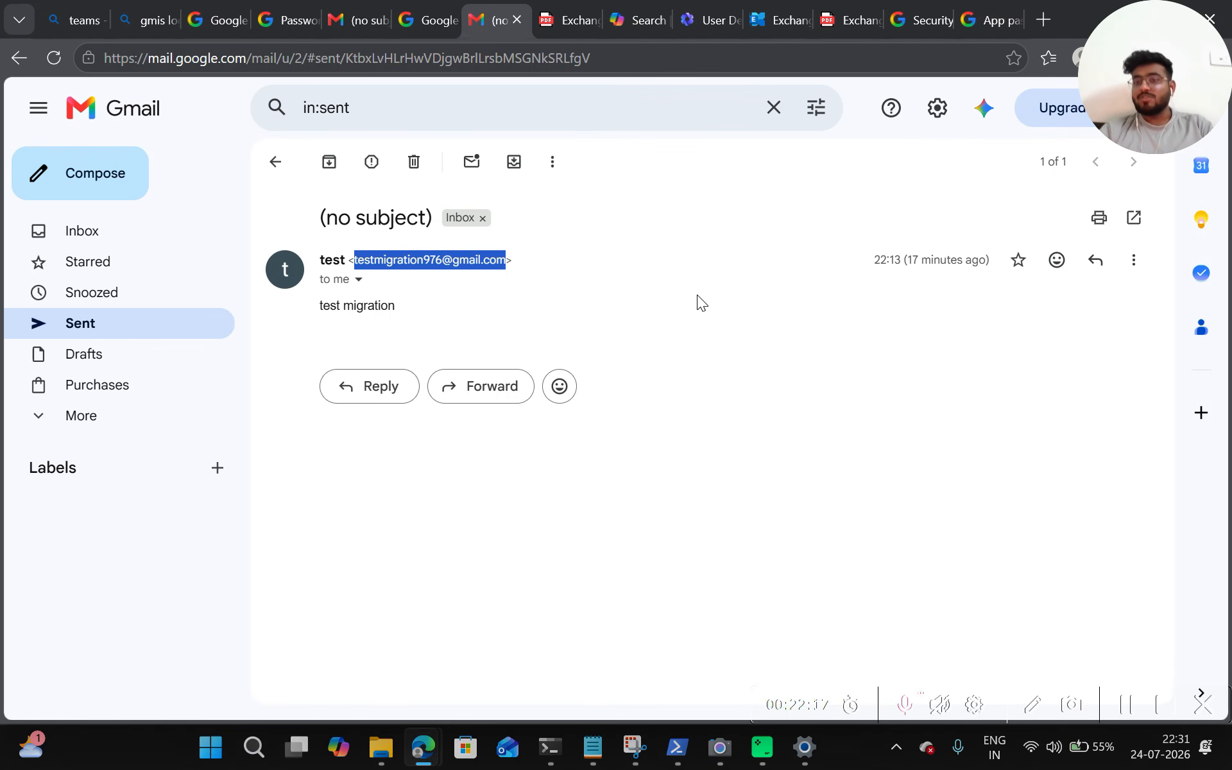
Import imapcsv_sampleuser.csv from Recent into the Test_Migration batch.
mouse_move(420, 747)
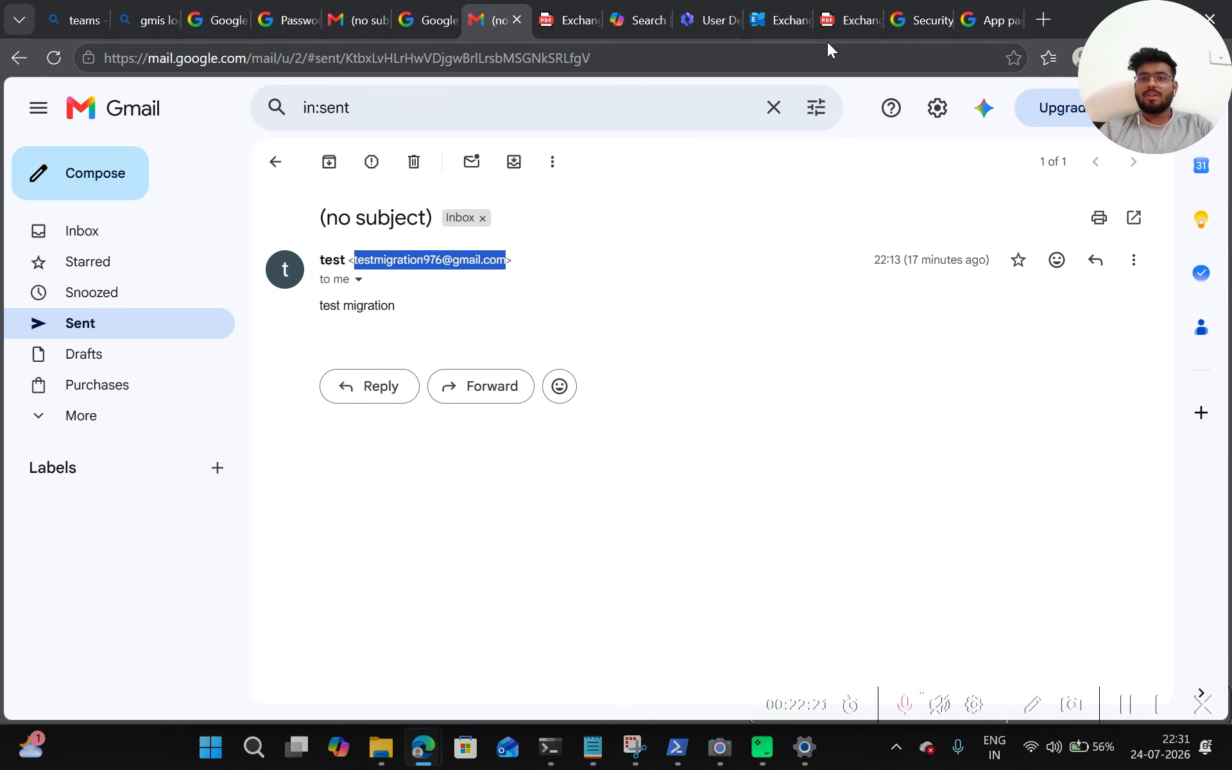
click(757, 21)
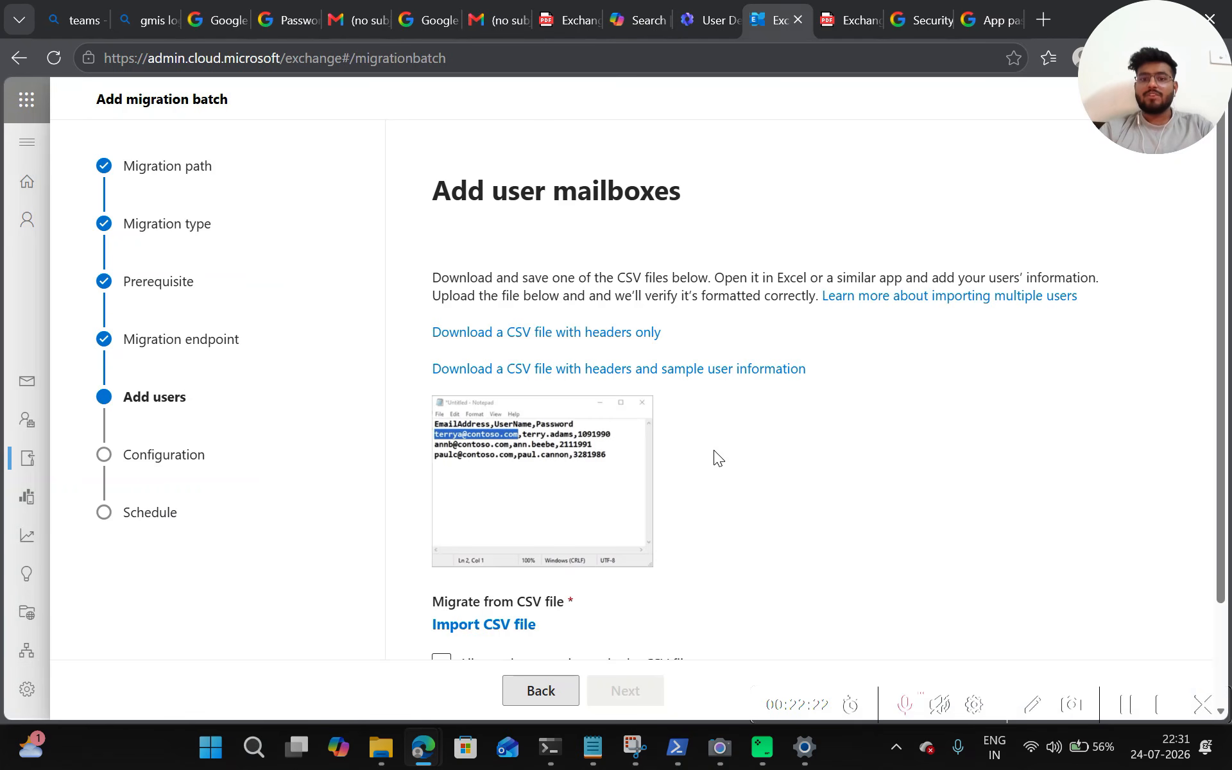
click(478, 625)
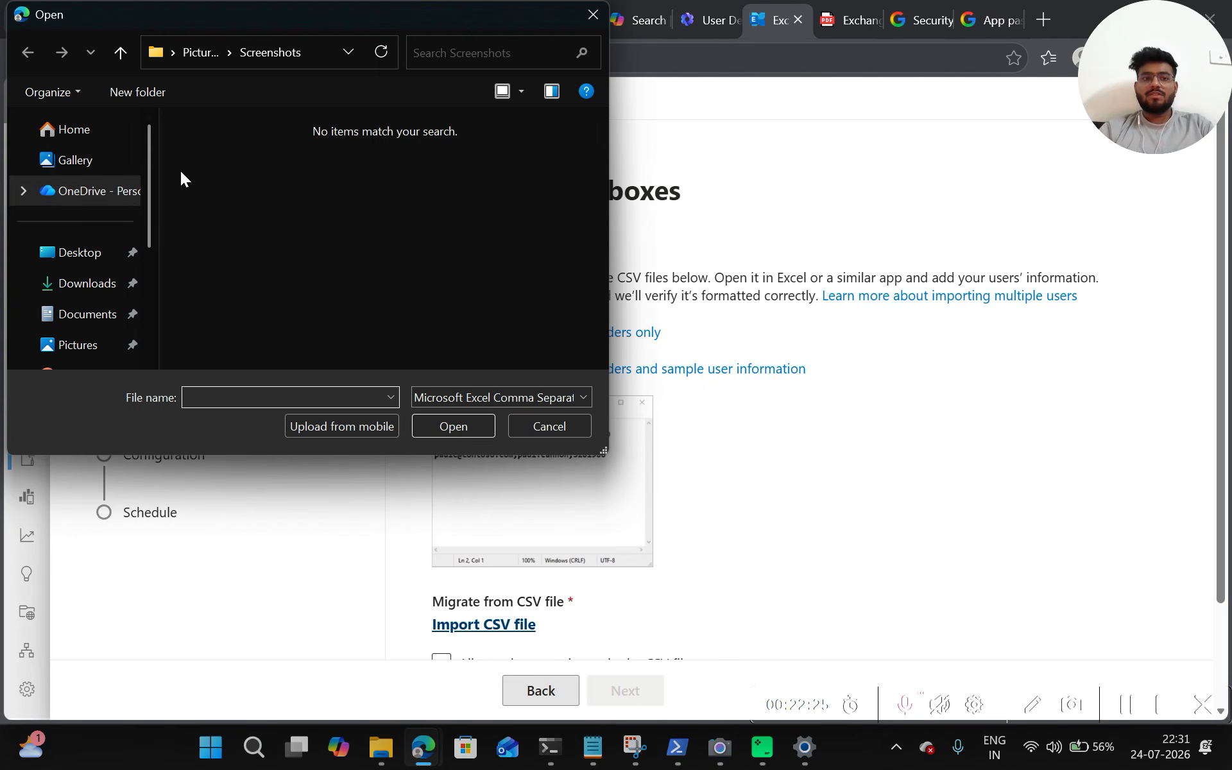
click(80, 162)
click(73, 132)
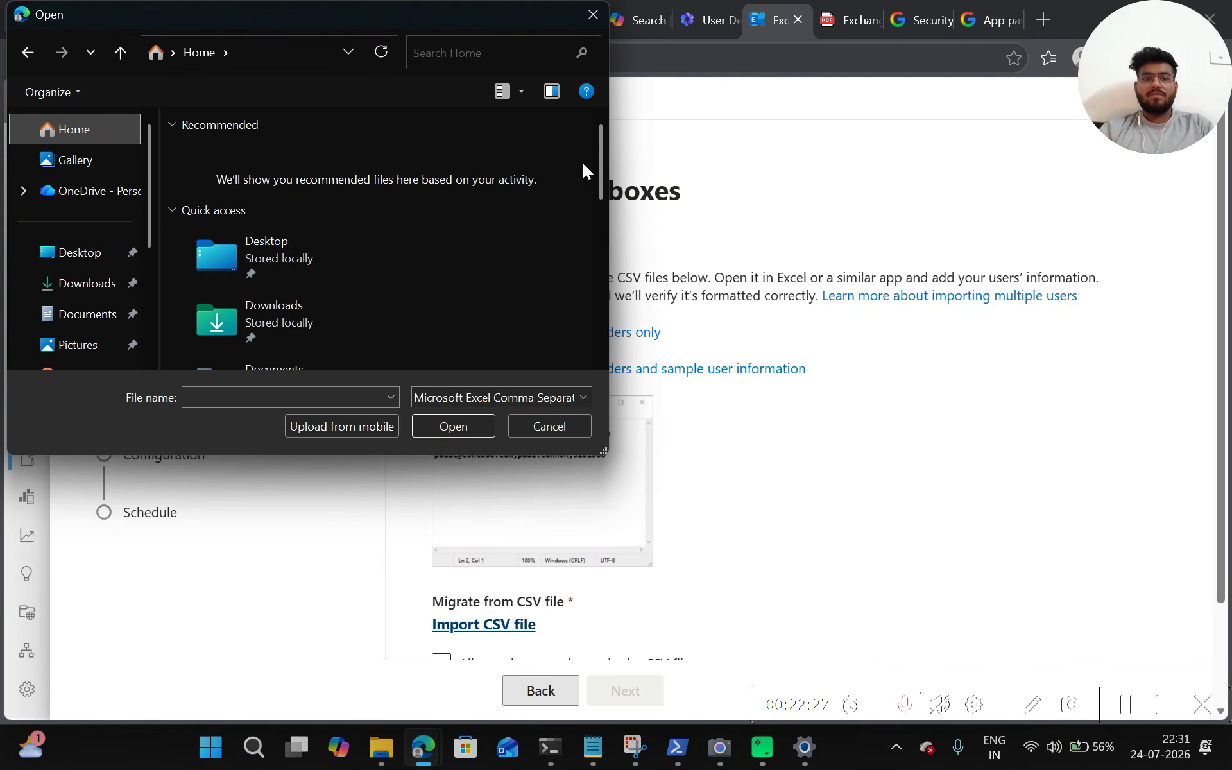
drag(597, 171, 602, 320)
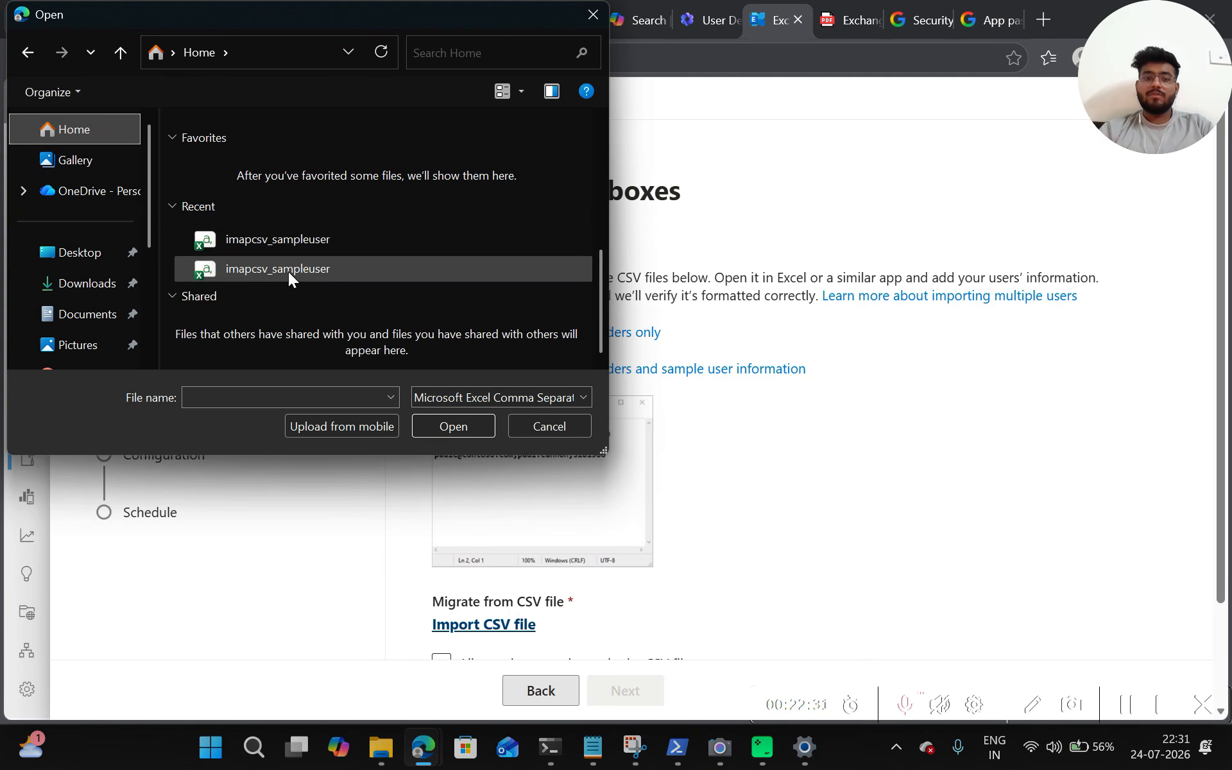
click(263, 240)
click(416, 419)
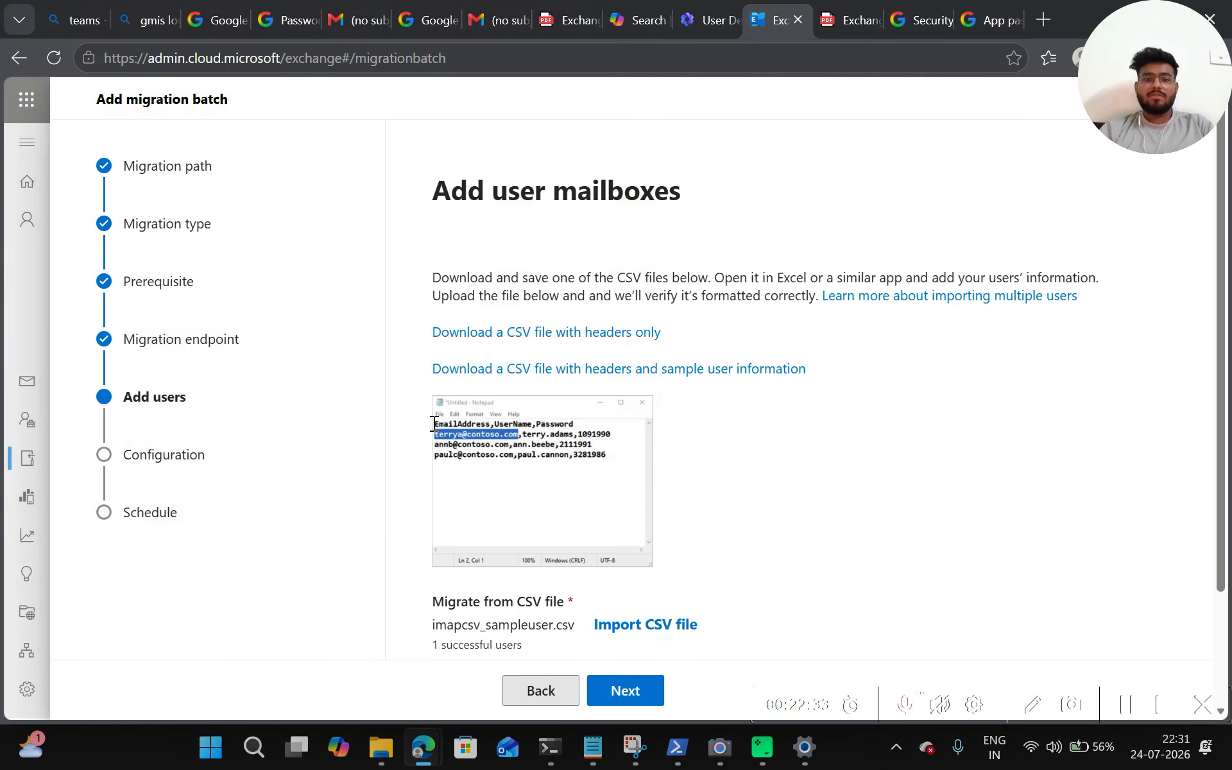
Confirm 1 successful user, step through the remaining settings, and save the batch.
scroll(659, 595, down, 2)
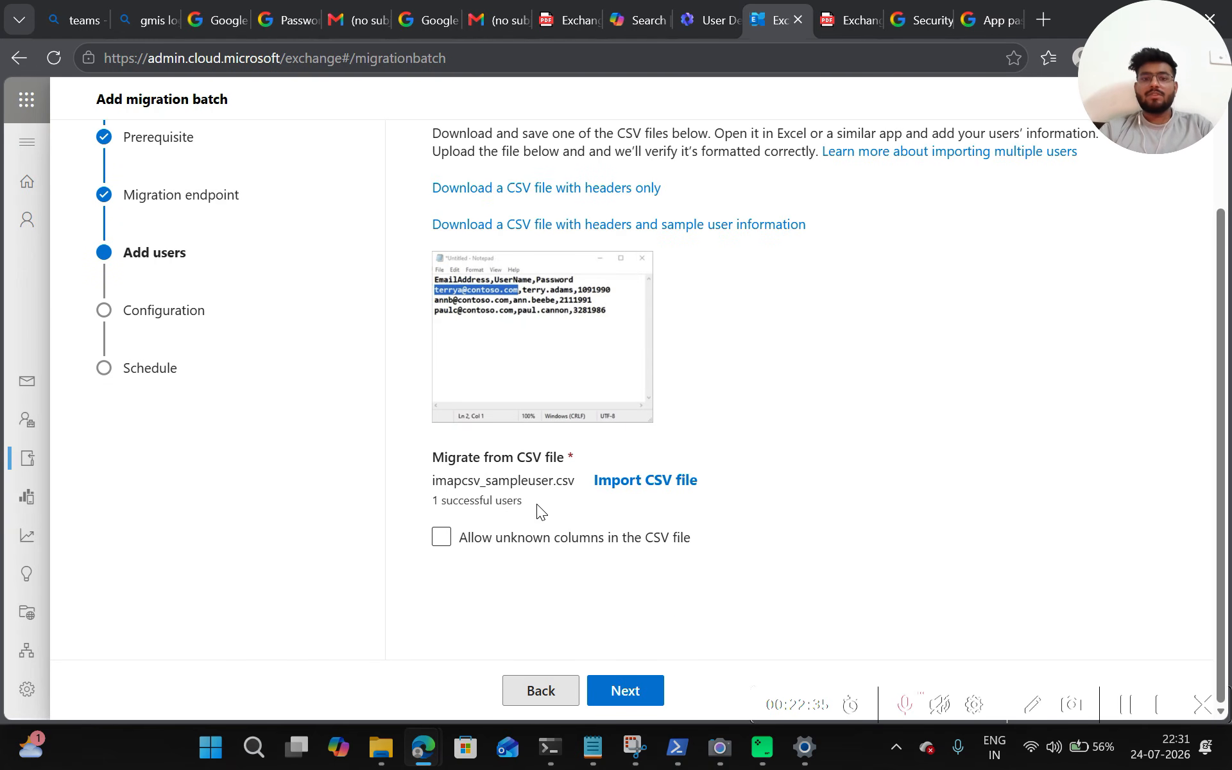
drag(536, 503, 422, 498)
click(622, 690)
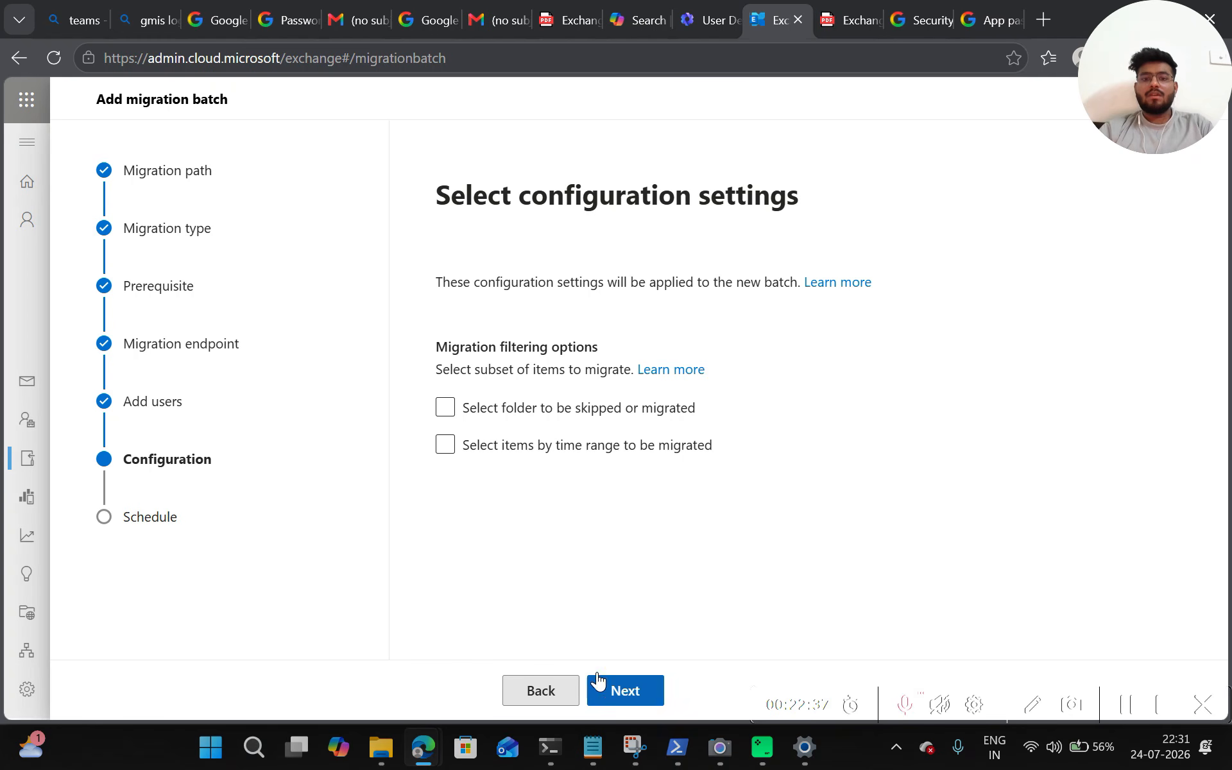
click(647, 692)
click(648, 692)
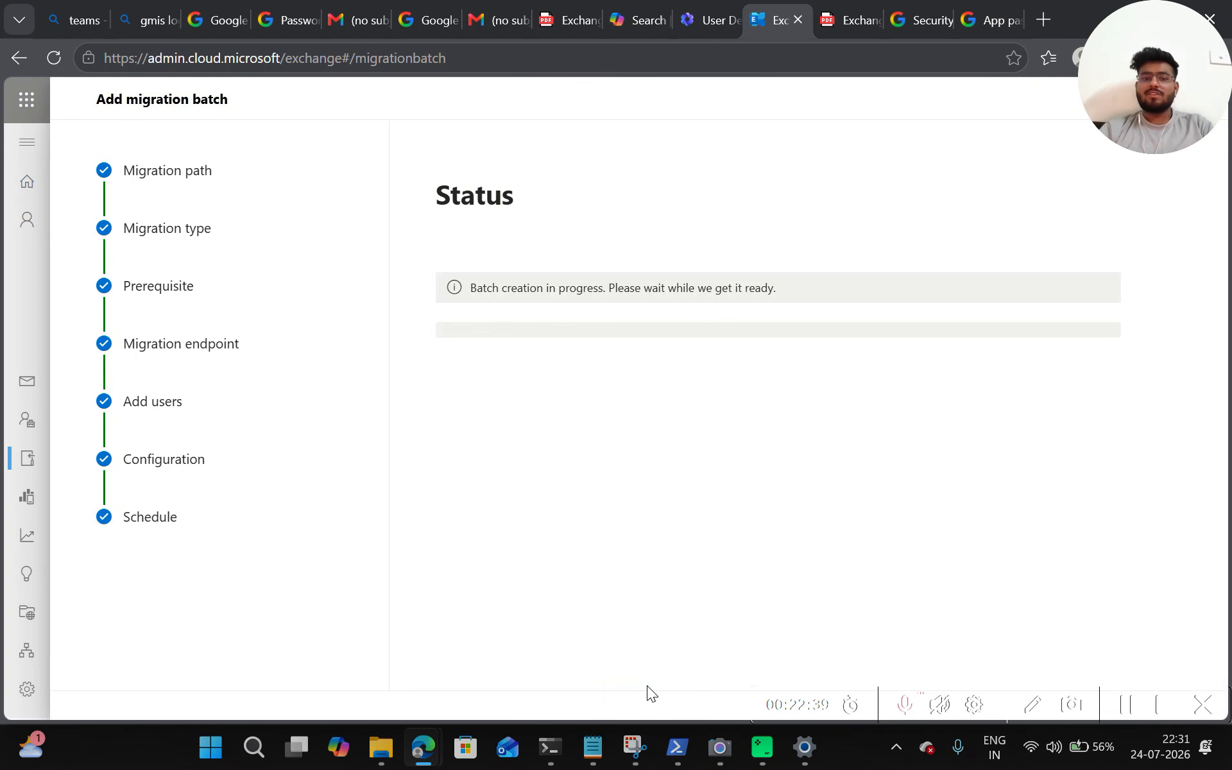
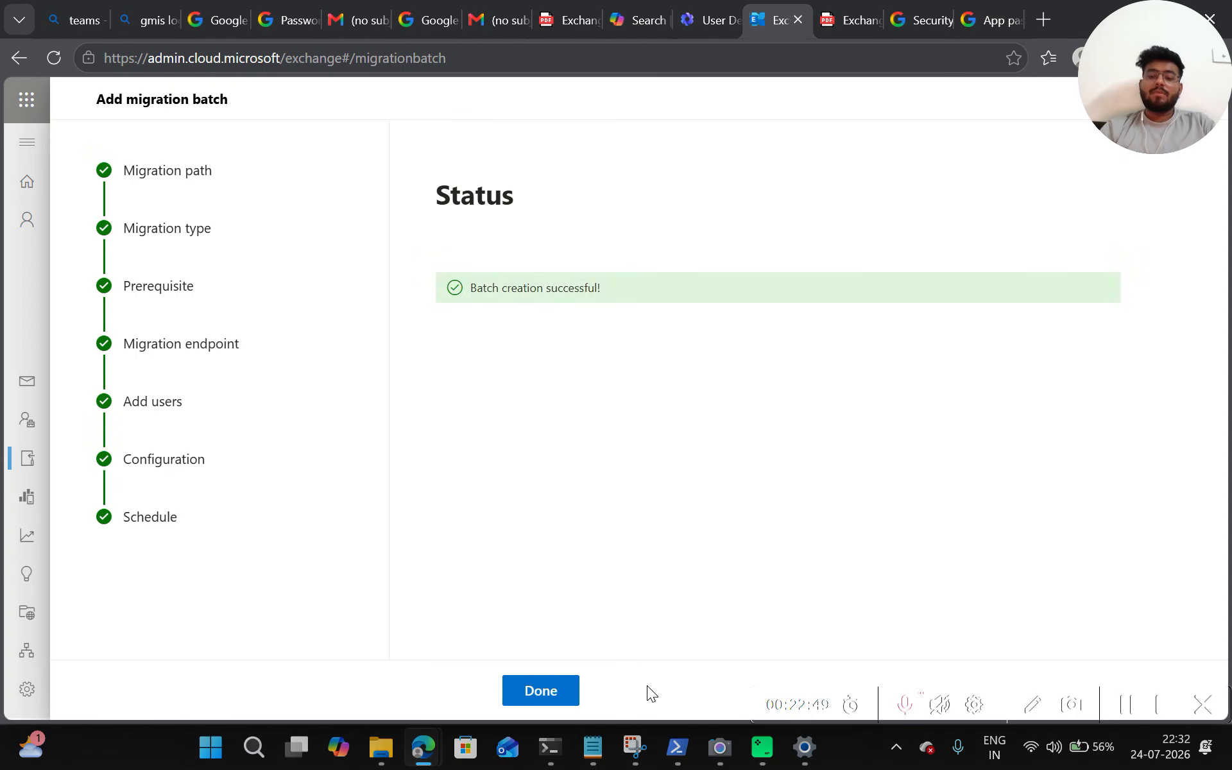
Note the batch-created message and close the wizard, returning to the Migration batches list.
drag(604, 289, 455, 271)
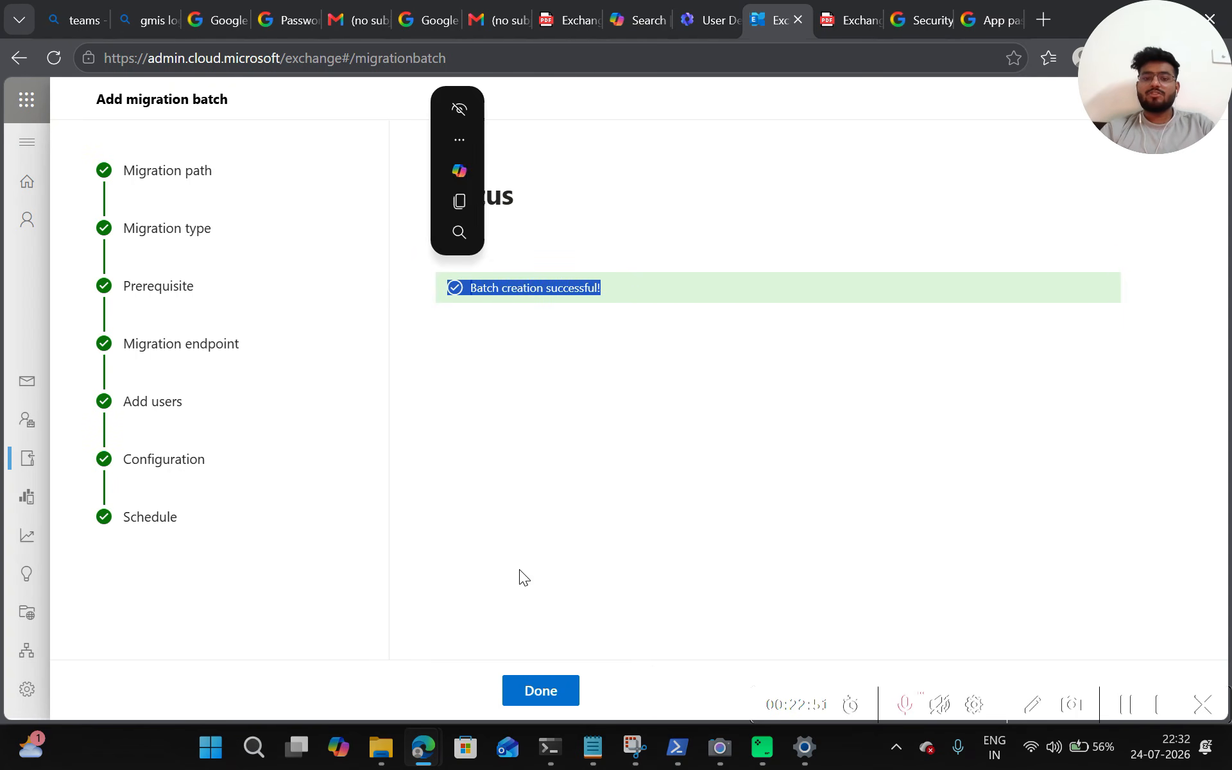
click(538, 699)
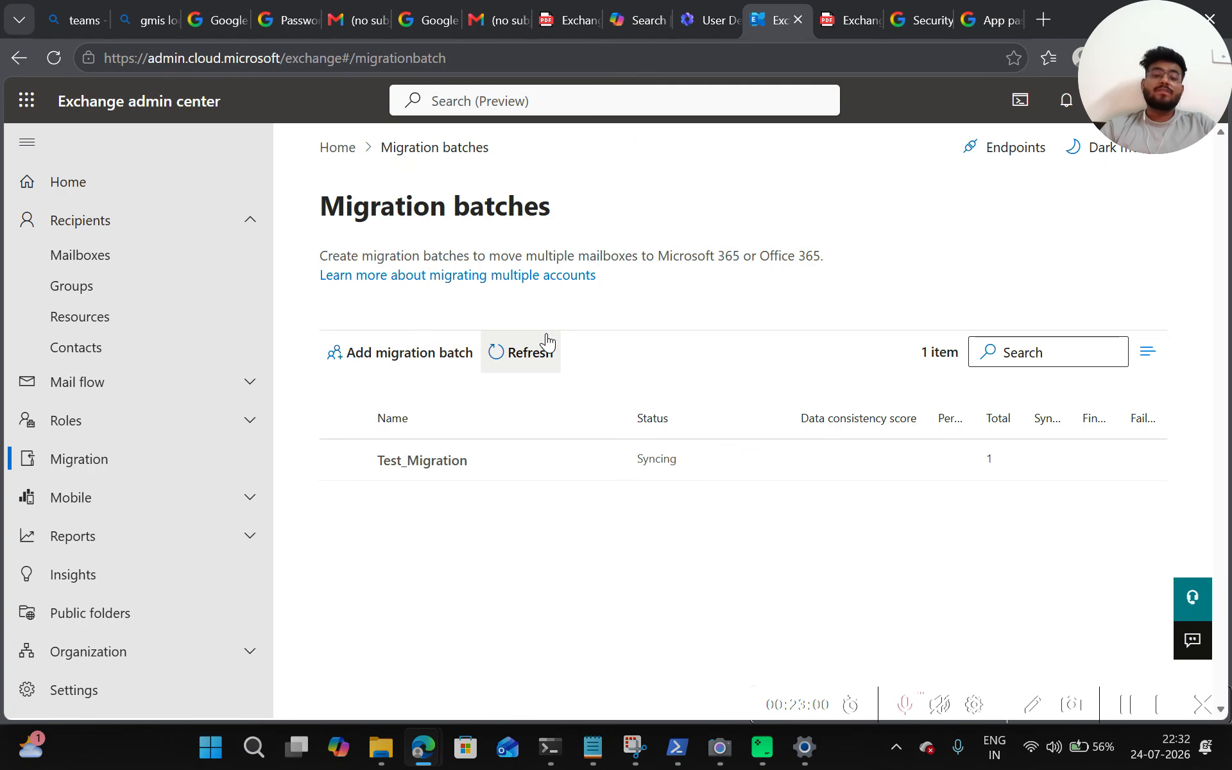
Open Test_Migration's mailbox details and refresh until the mailbox status updates to Failed.
click(418, 462)
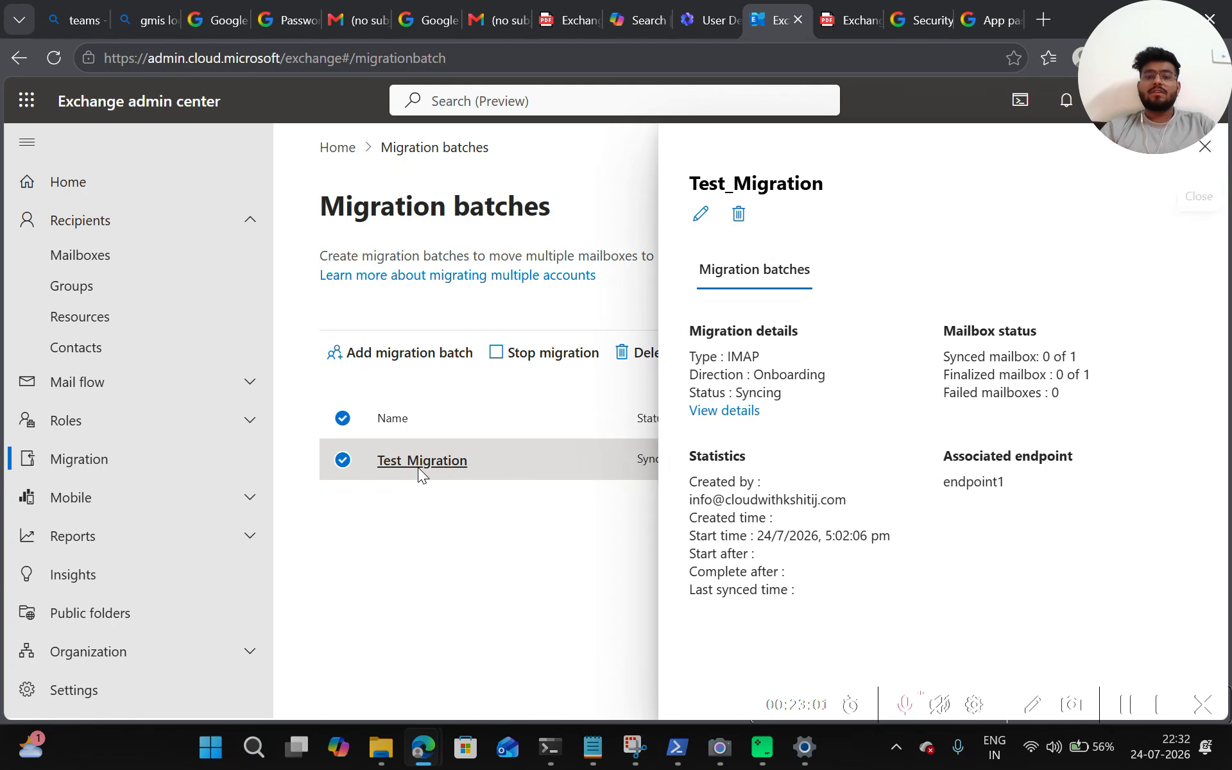
click(738, 412)
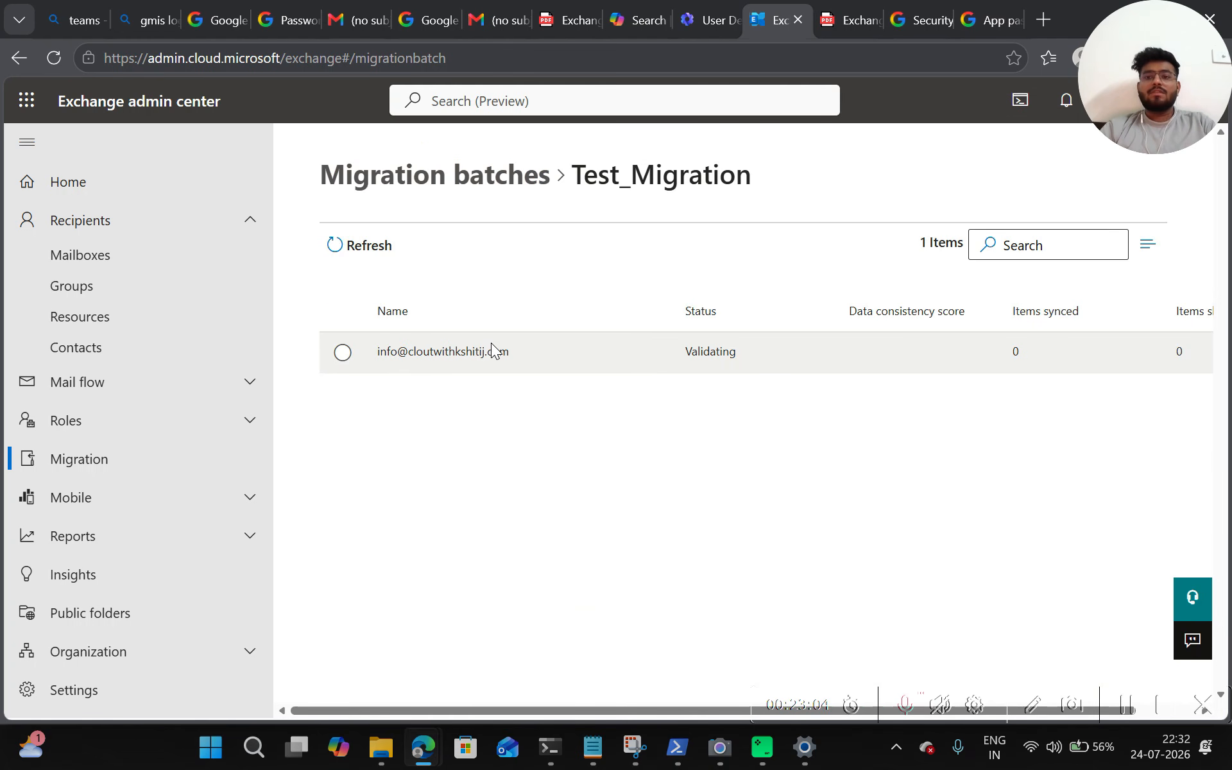
click(661, 353)
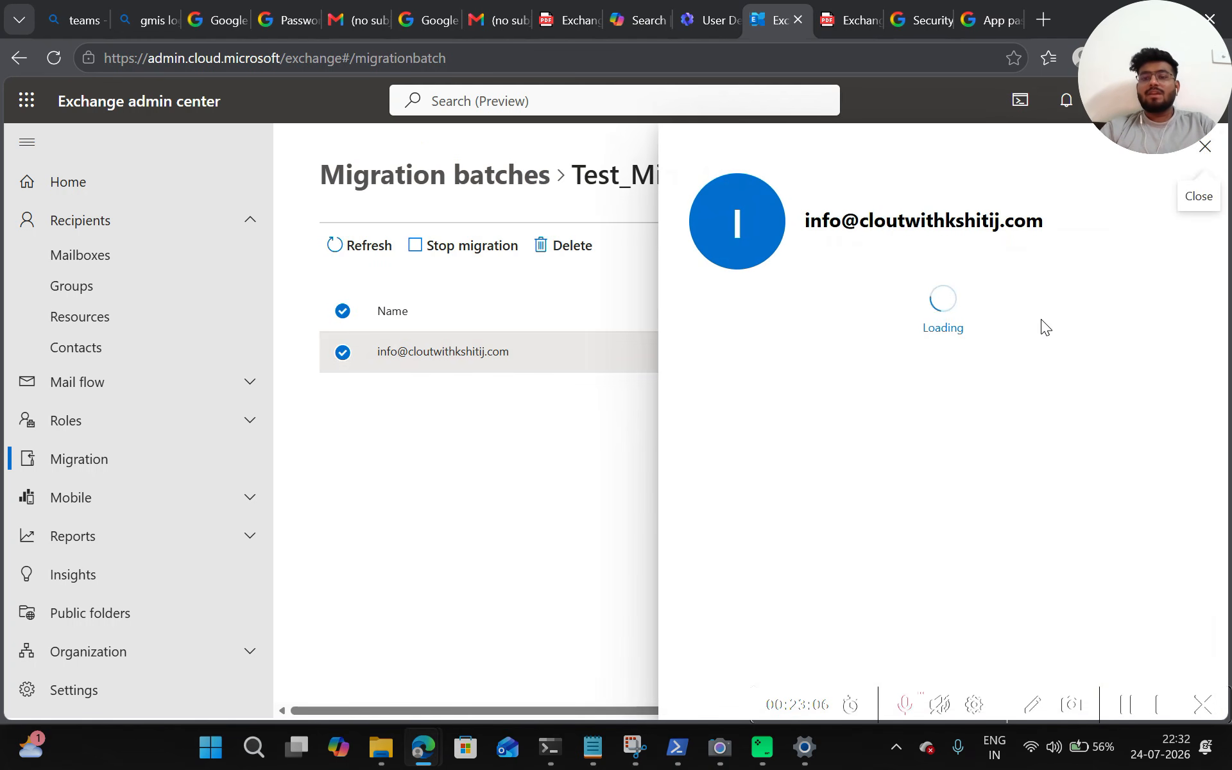
click(1206, 146)
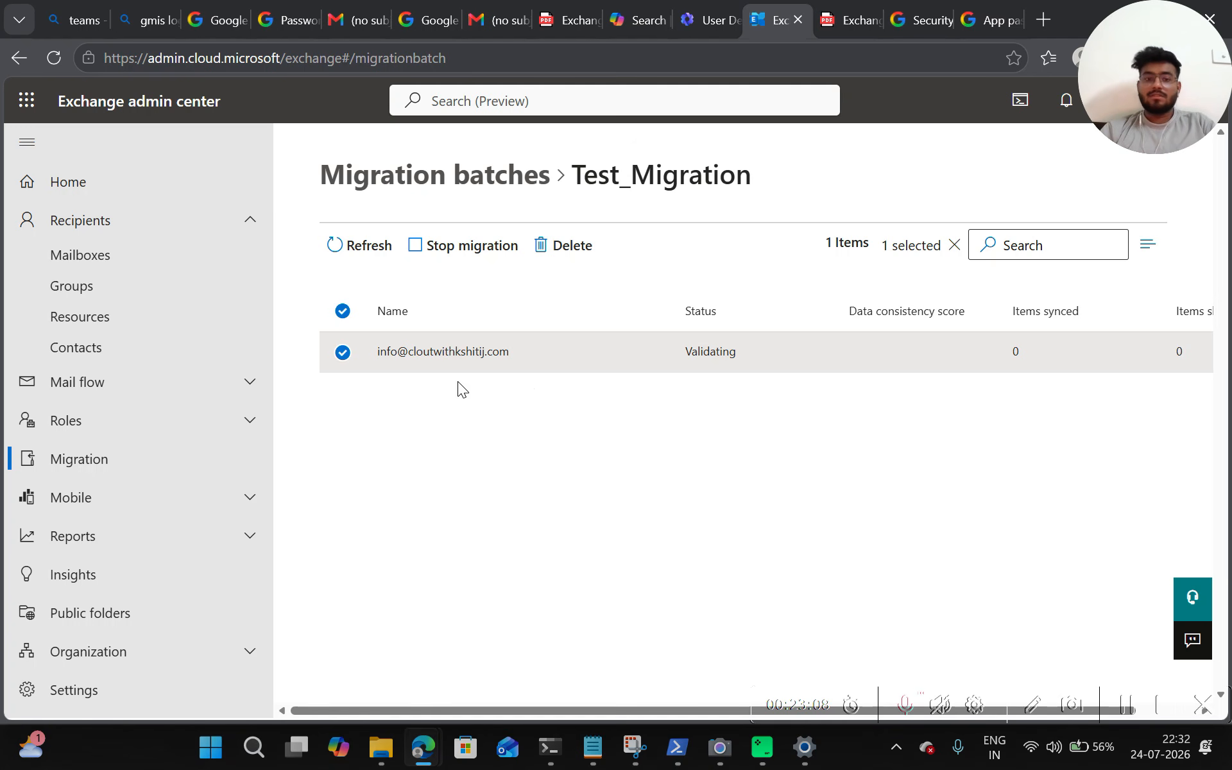
click(343, 352)
click(352, 251)
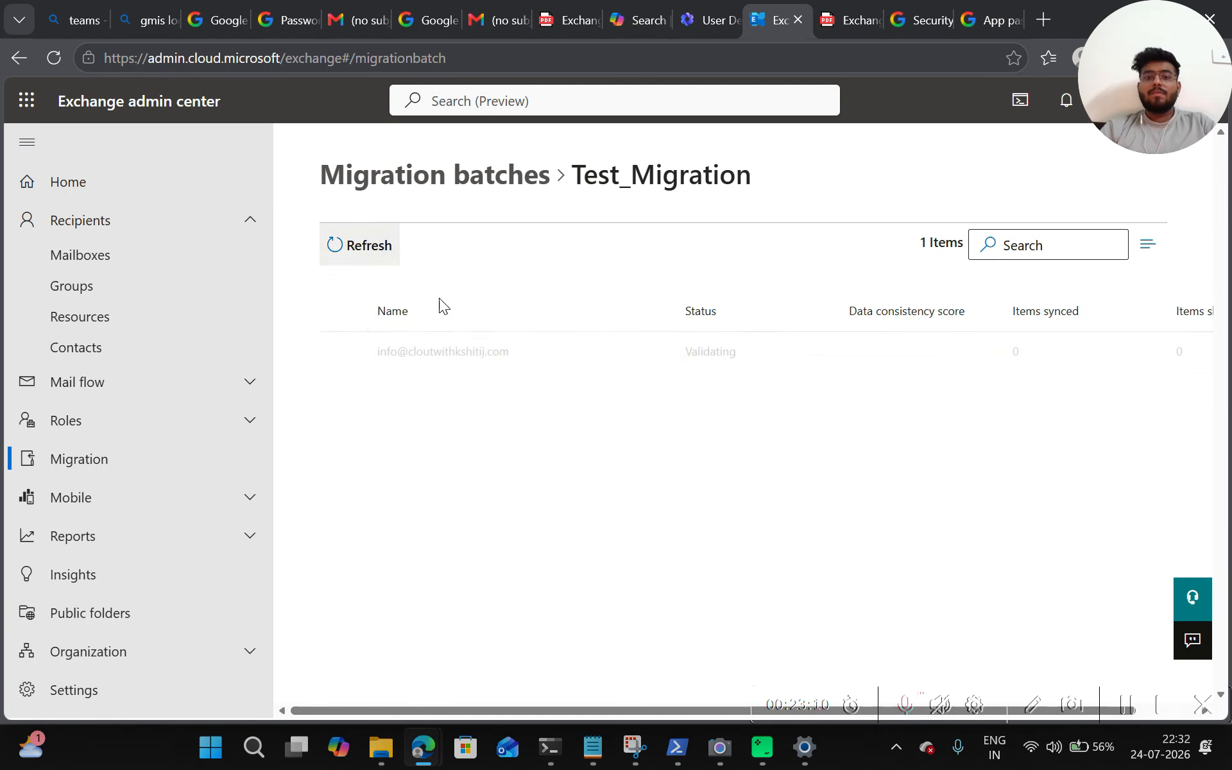
click(685, 353)
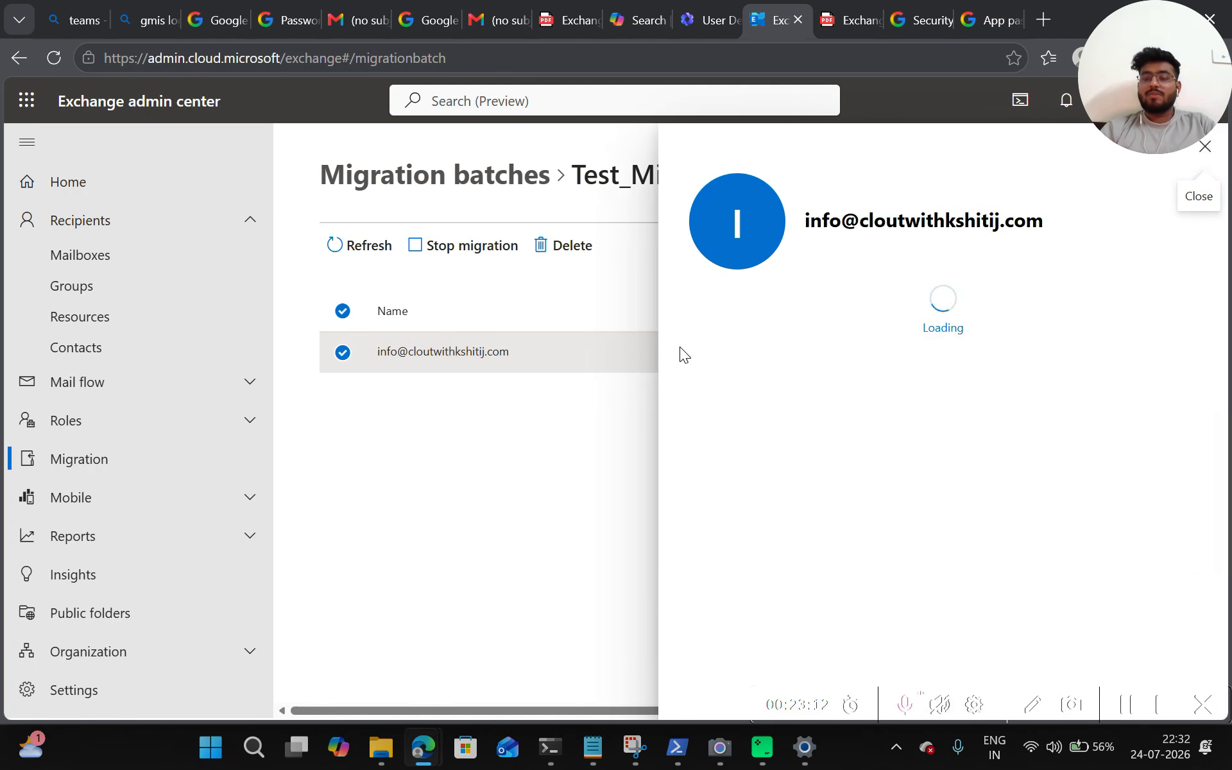
click(1206, 147)
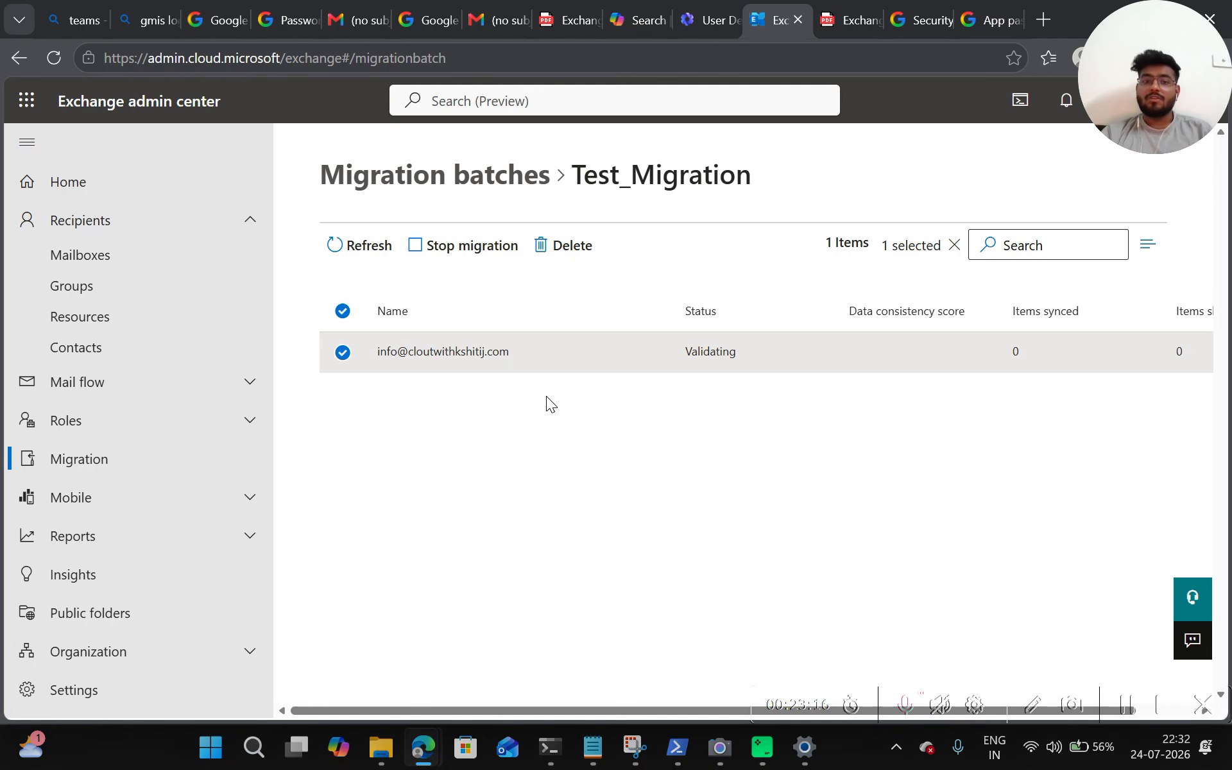
click(373, 254)
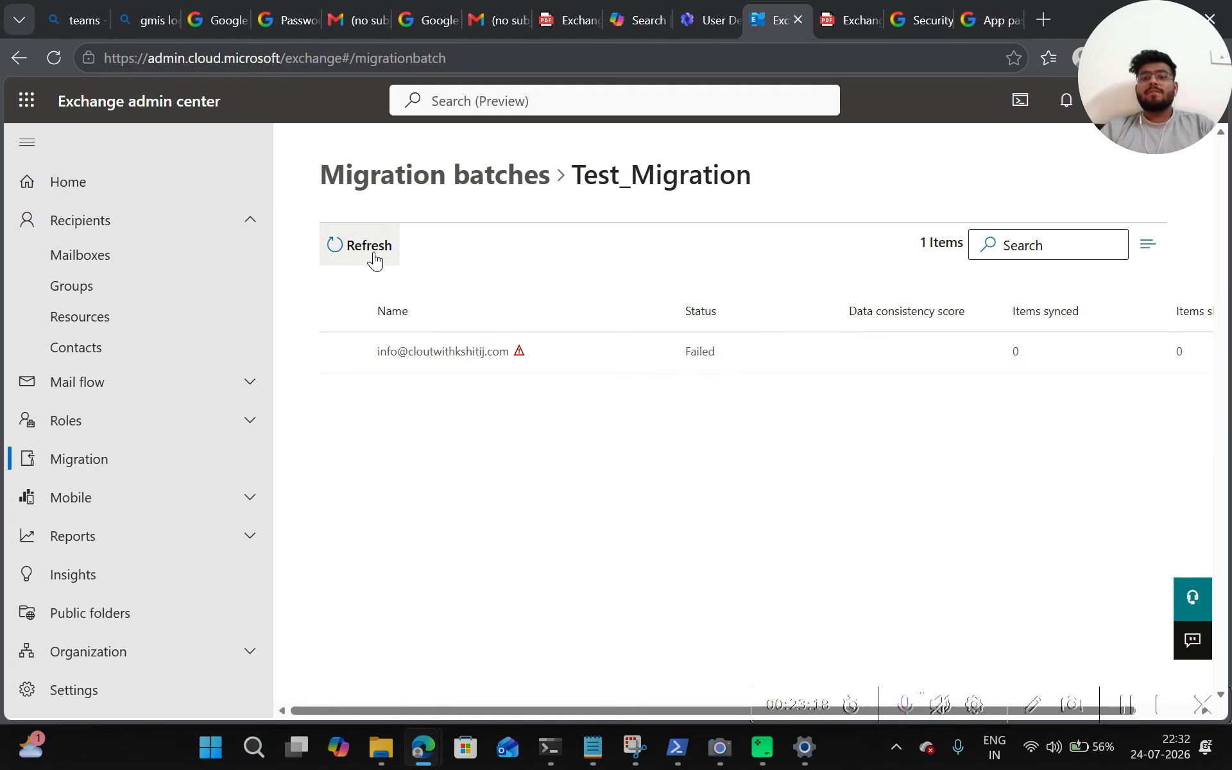
Read the failed mailbox's recipient-not-found error, highlighting the misspelled domain.
click(468, 357)
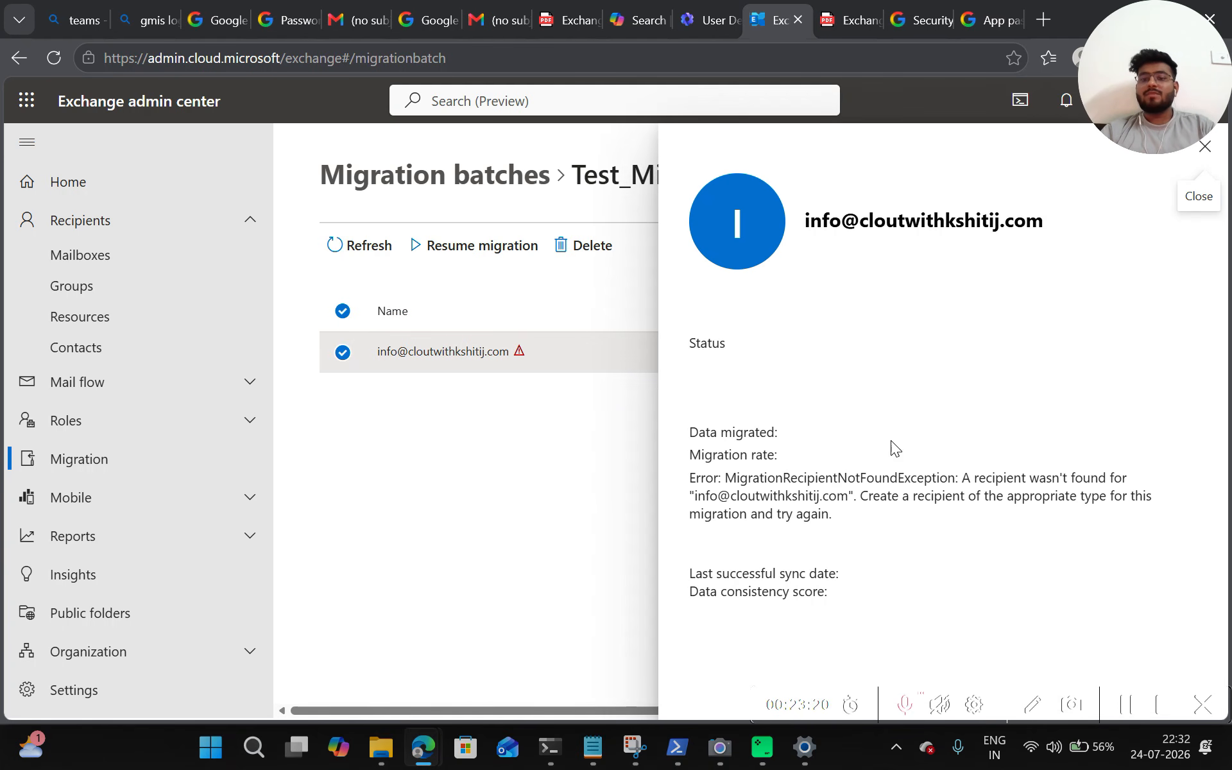
drag(962, 478, 1165, 469)
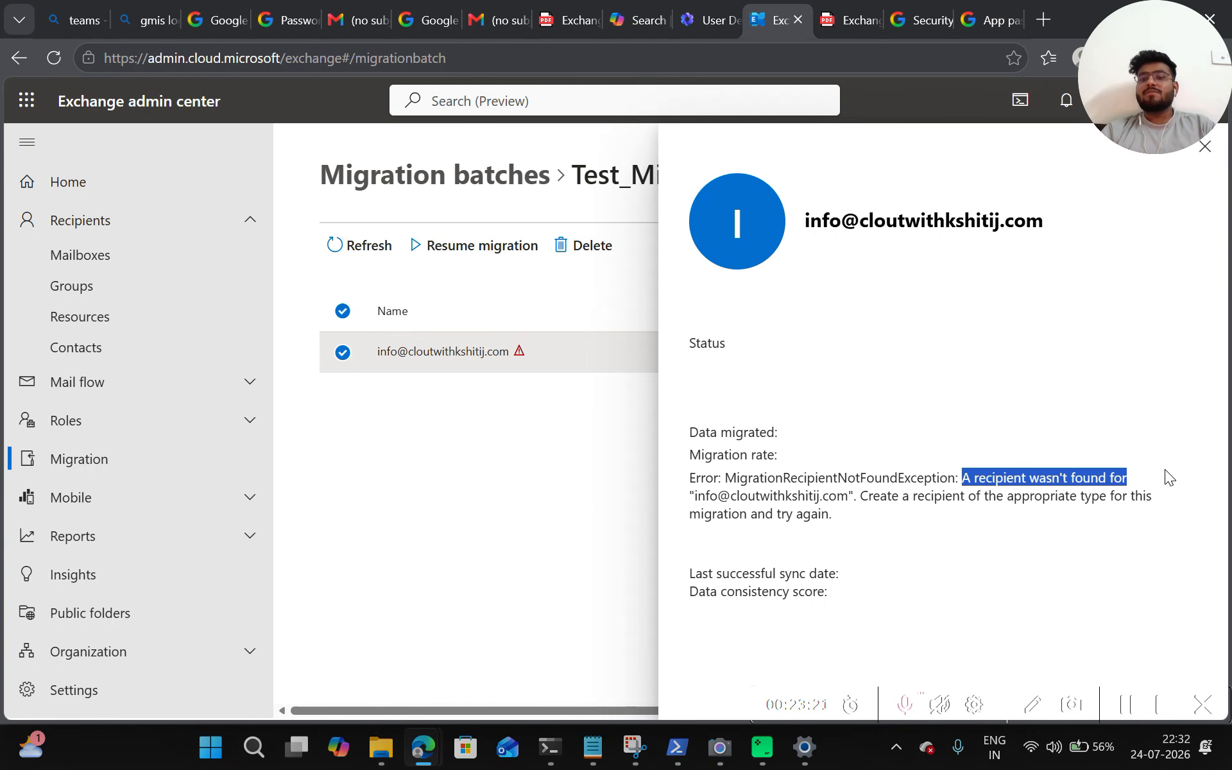
drag(854, 499, 756, 507)
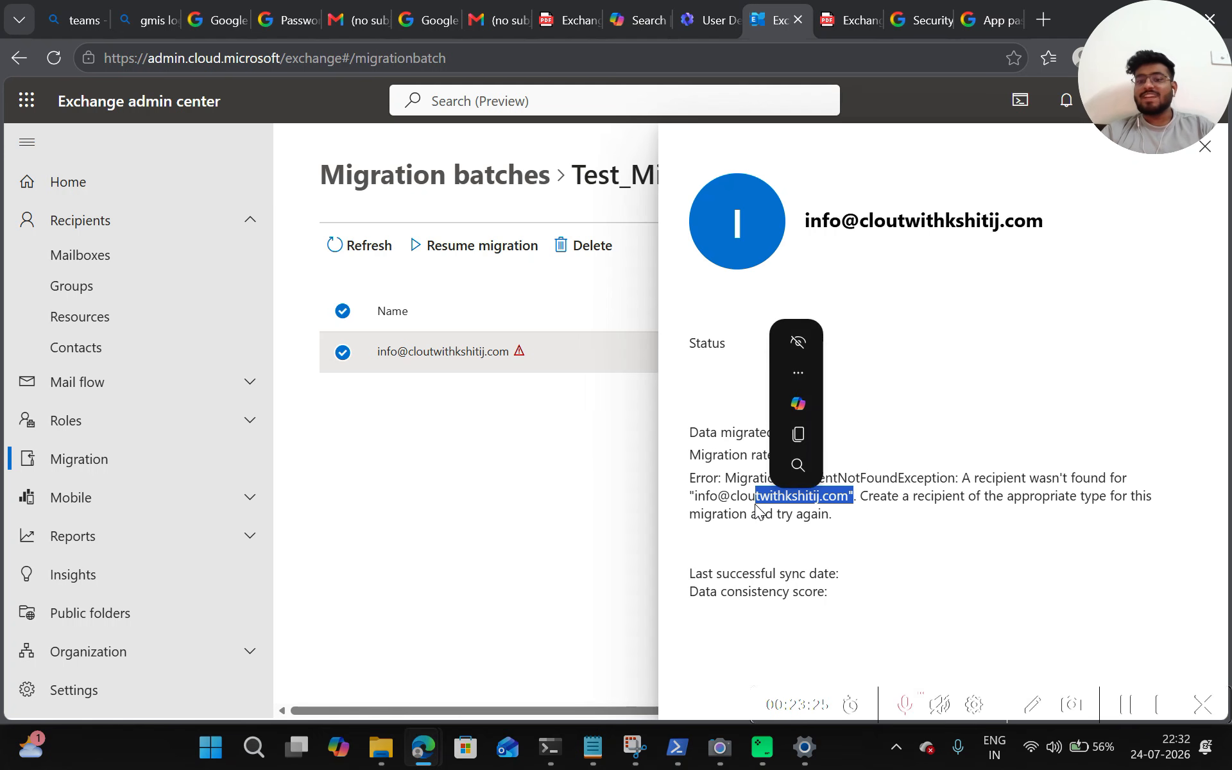
drag(766, 502, 817, 508)
Delete the failed mailbox from the Test_Migration batch.
click(840, 520)
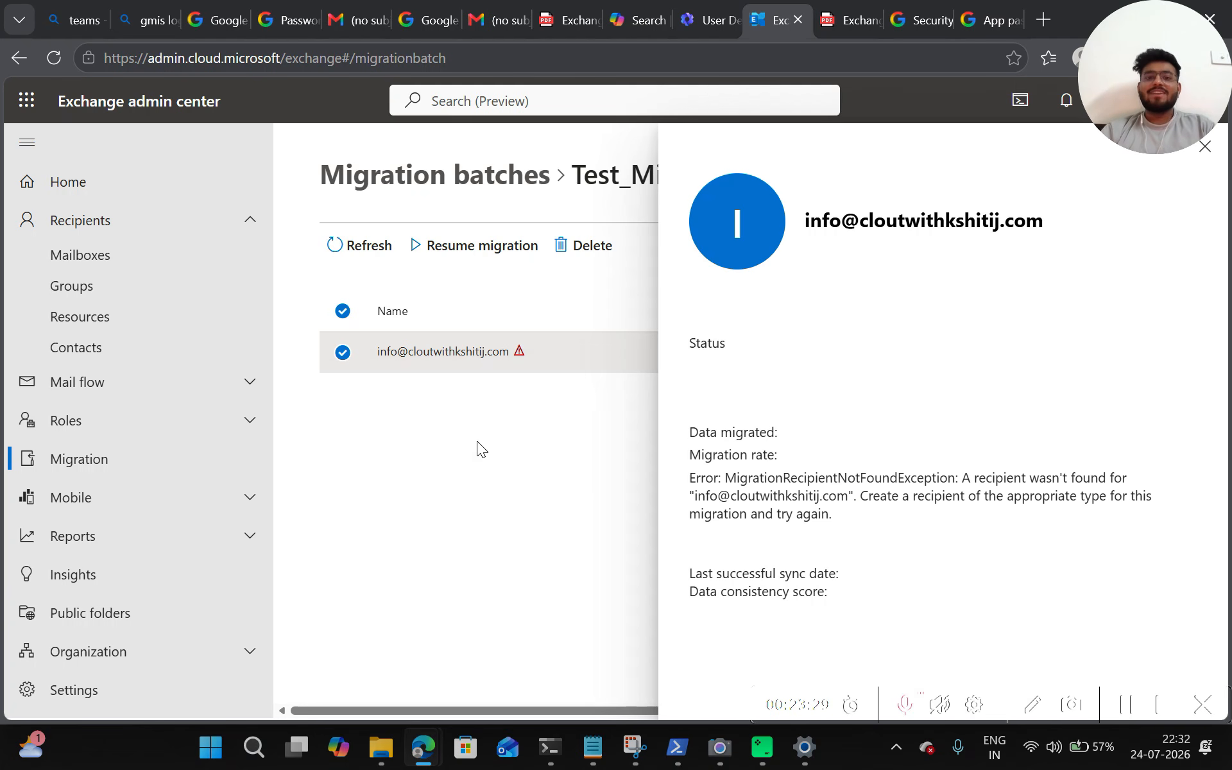
click(592, 246)
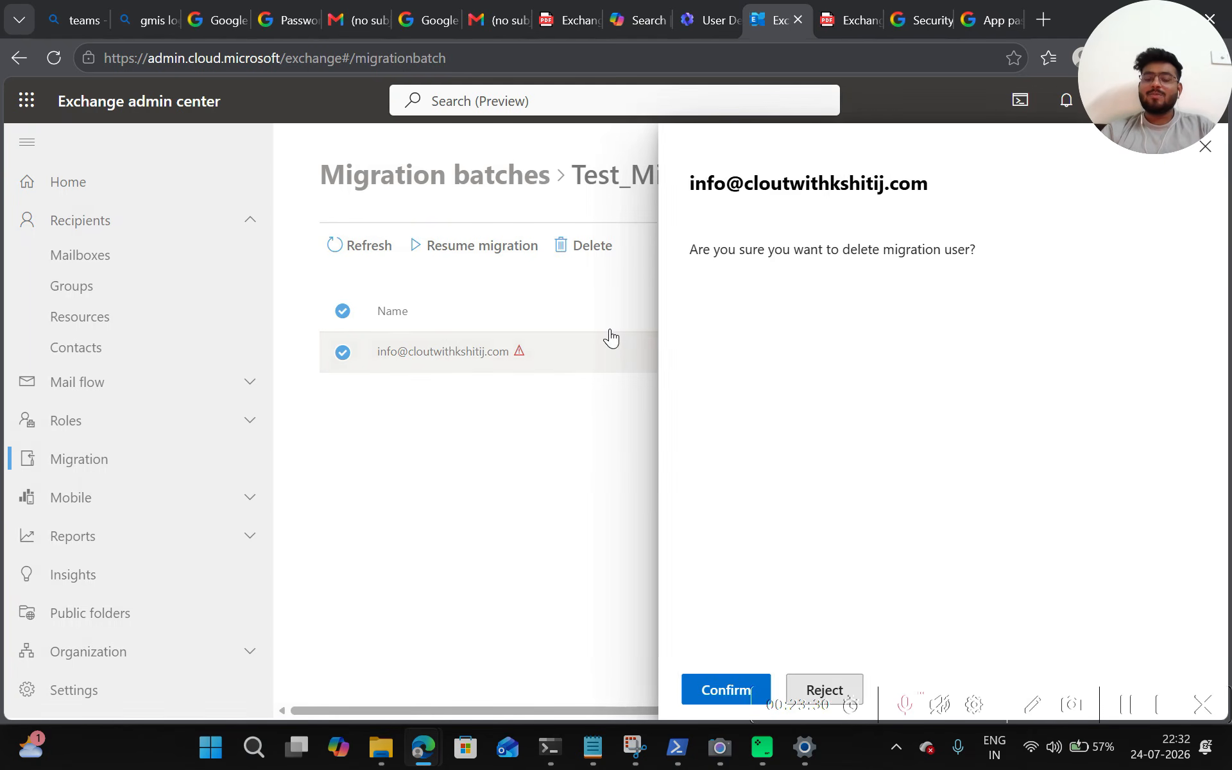
click(710, 690)
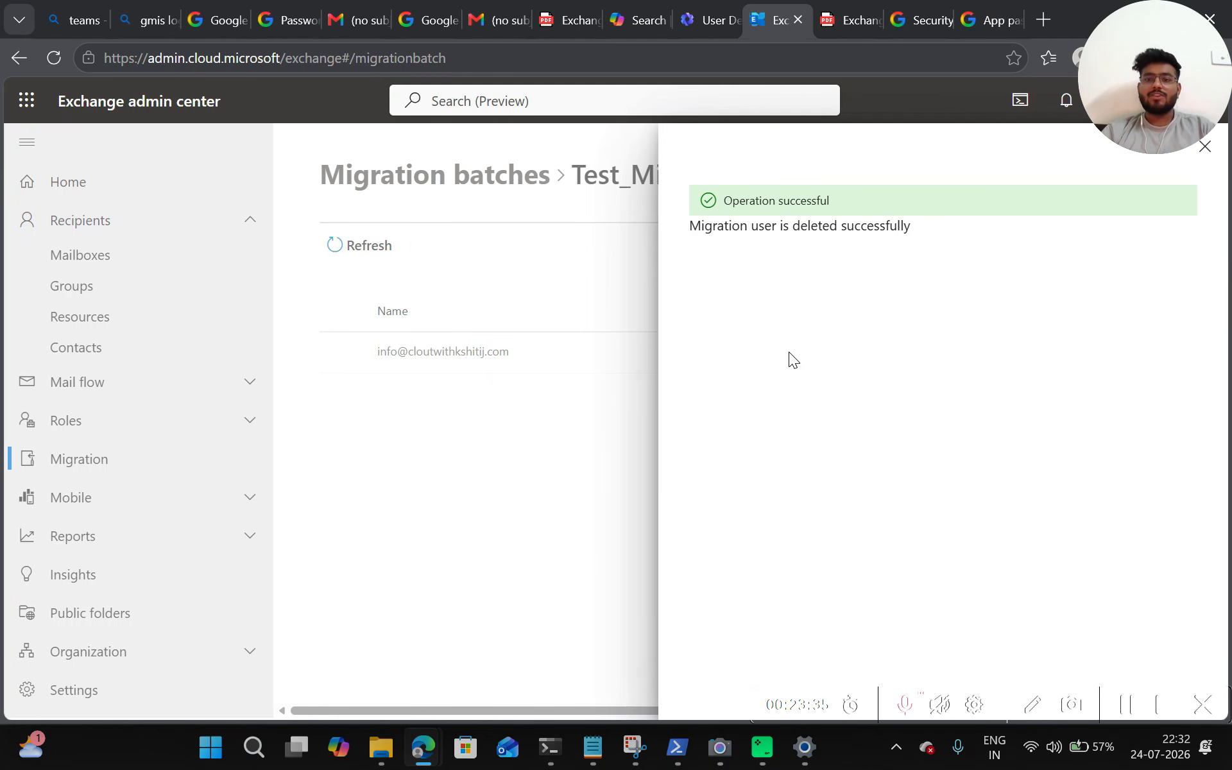
click(1205, 146)
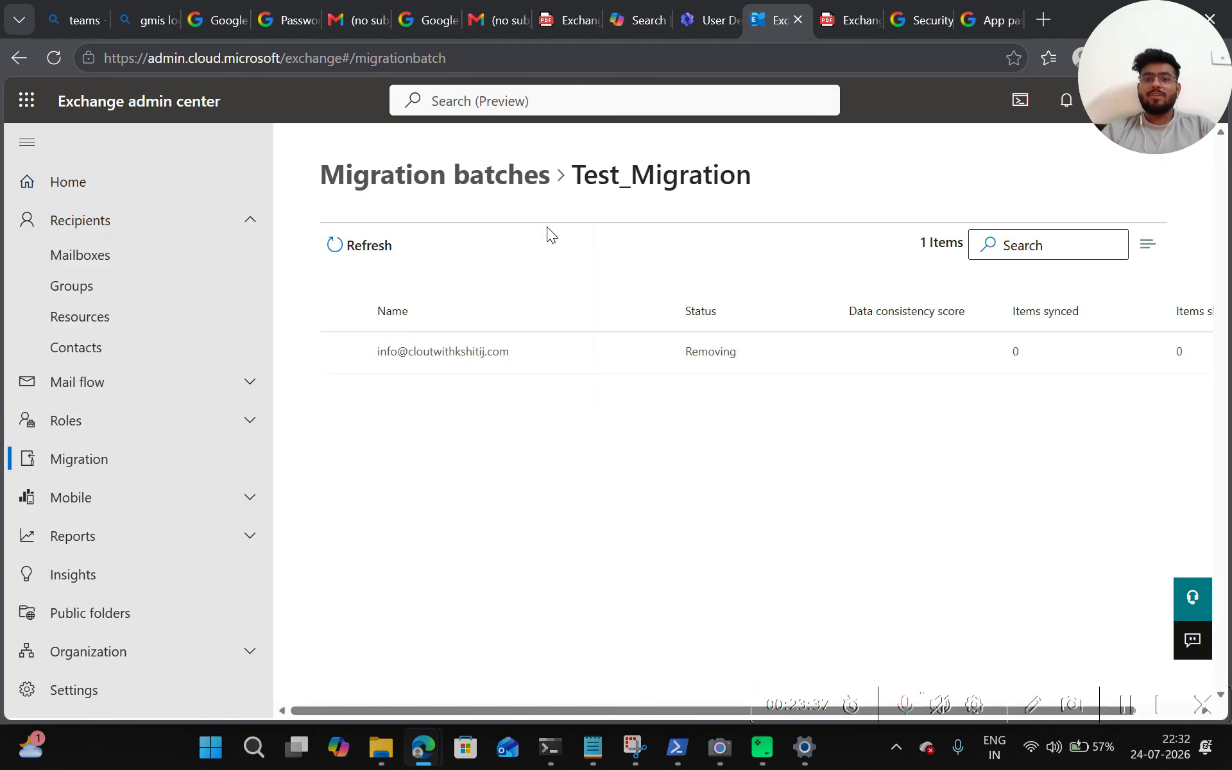
Delete the Test_Migration batch from the Migration batches list.
click(441, 174)
click(661, 360)
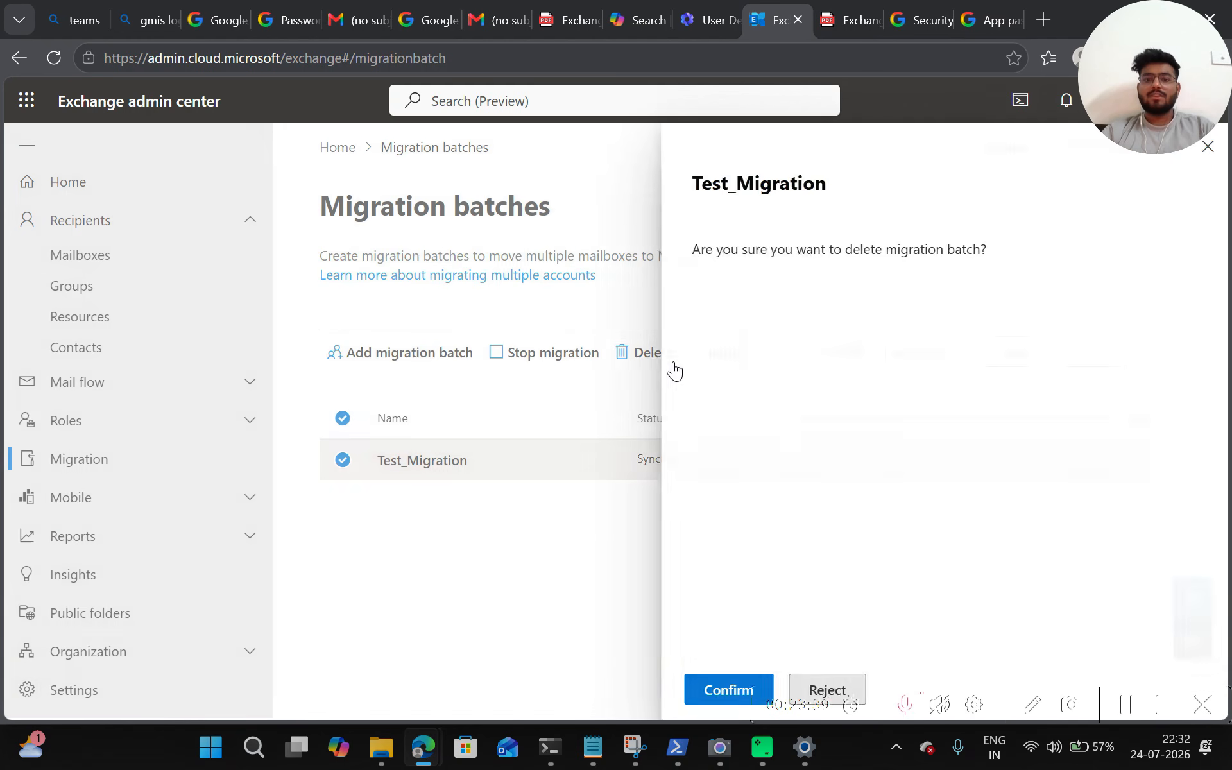
click(720, 685)
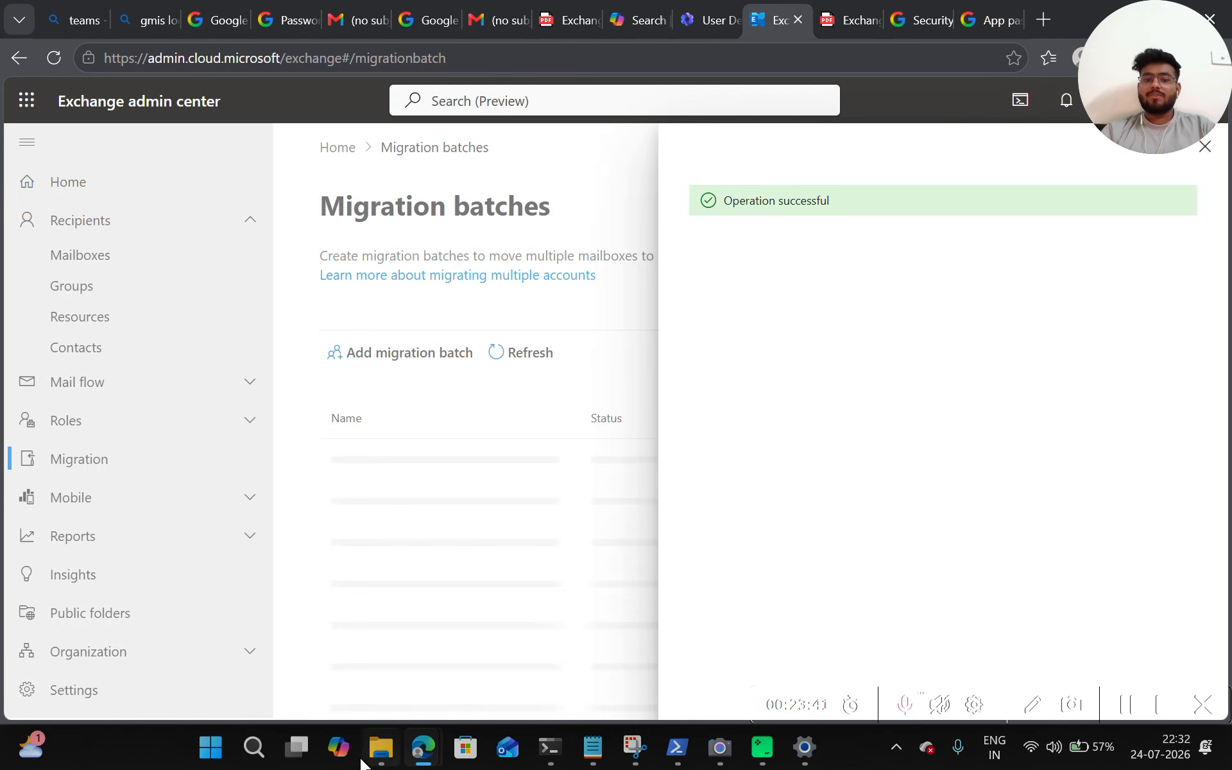
click(388, 750)
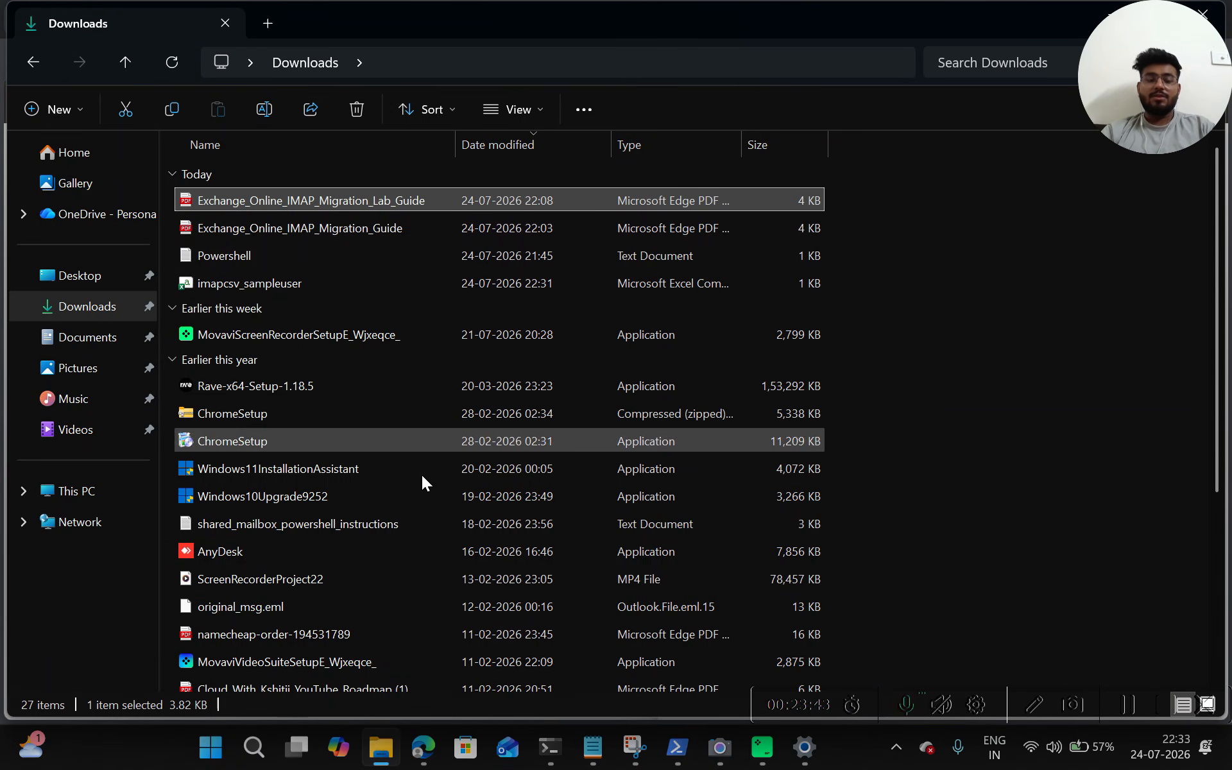
In imapcsv_sampleuser, correct the misspelled domain in A2 to end with 'd', then close Excel.
click(77, 158)
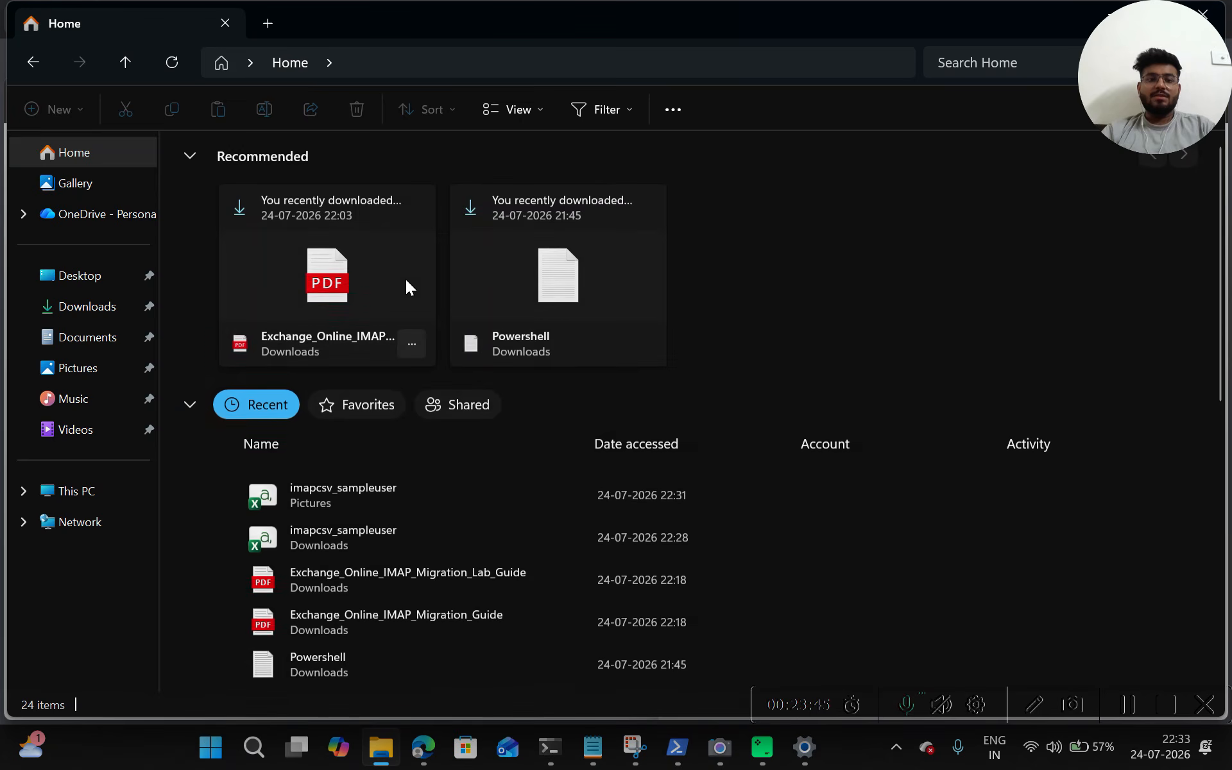
double_click(413, 493)
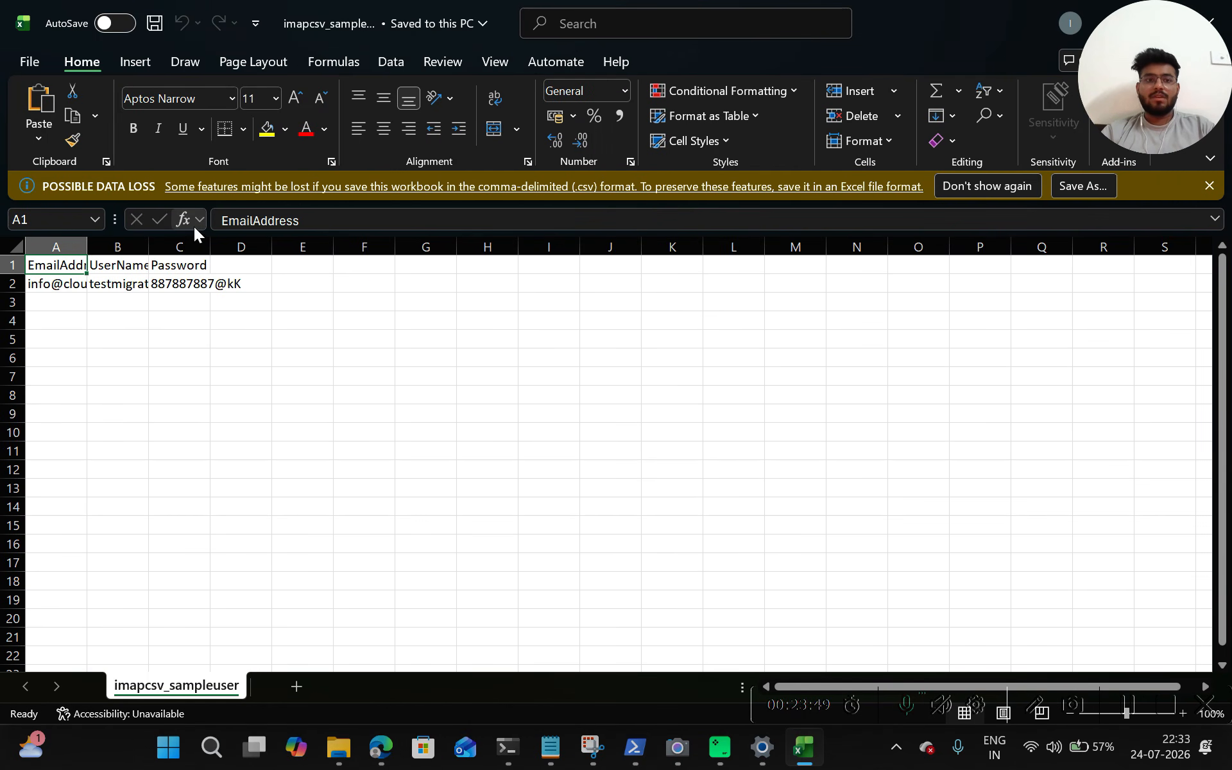
click(72, 284)
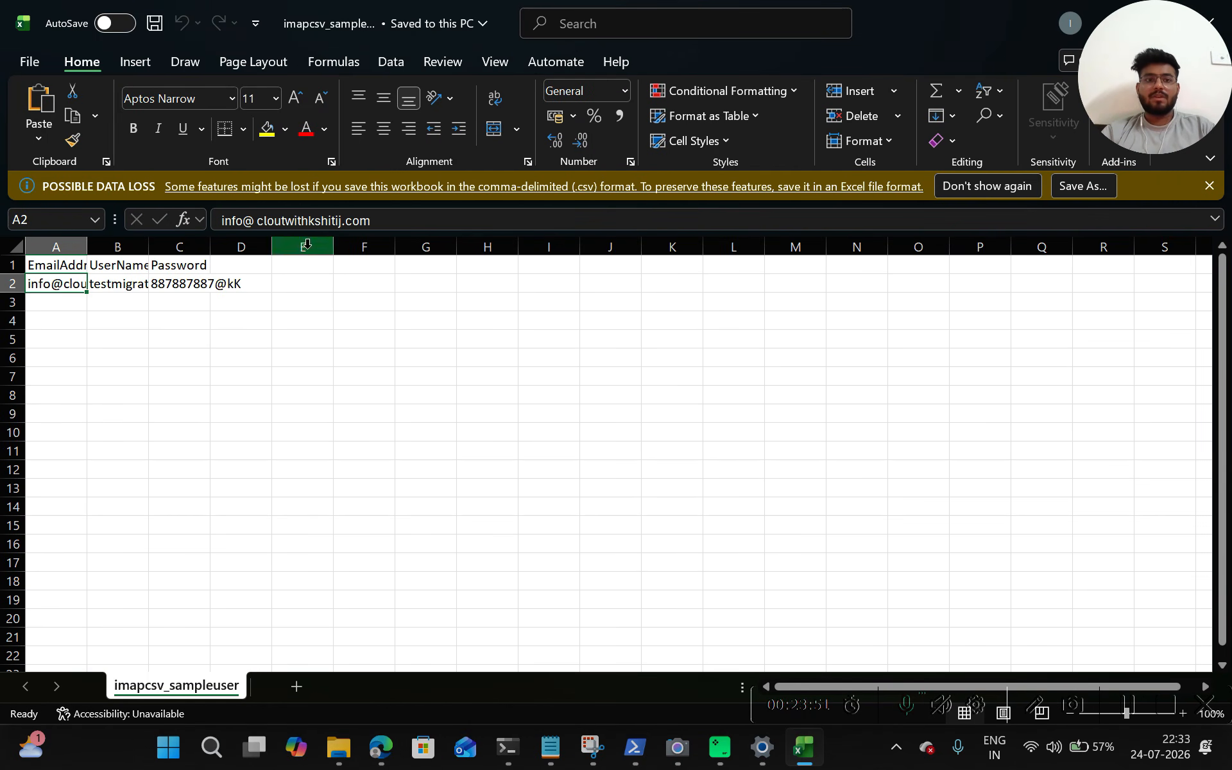
click(286, 221)
key(BackSpace)
text(d)
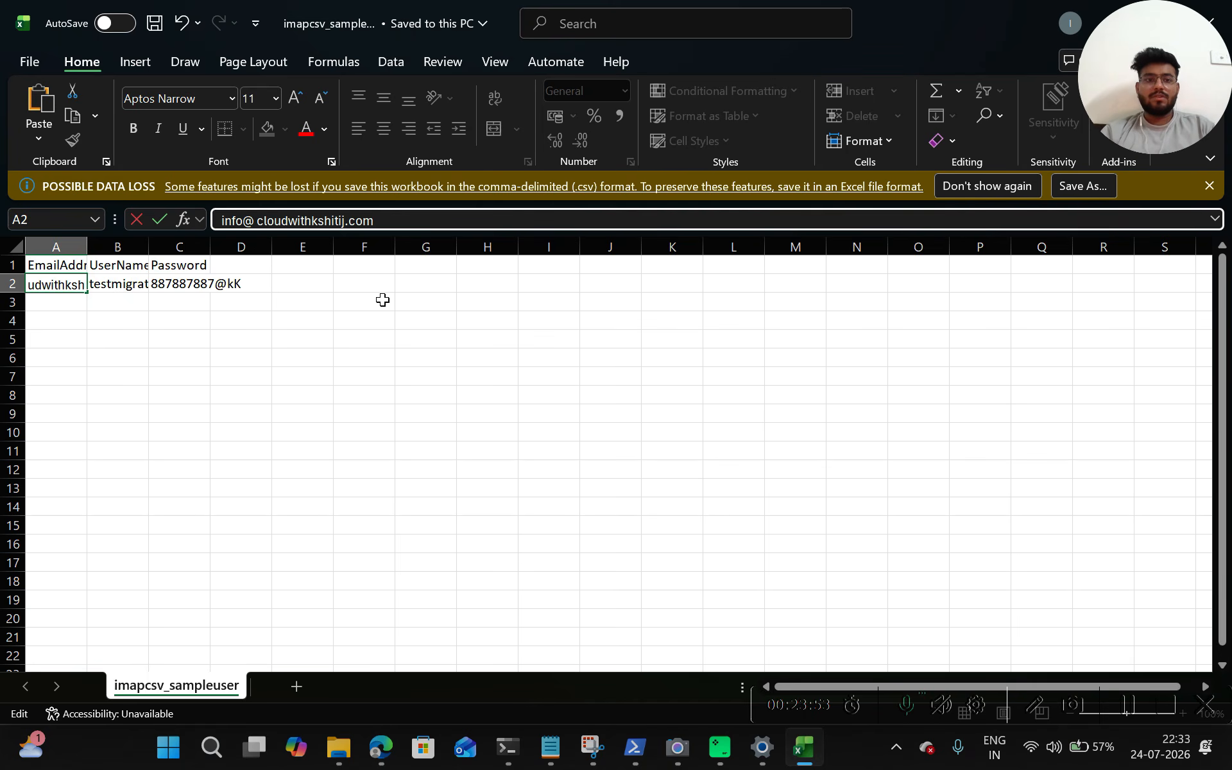
key(ctrl+Return)
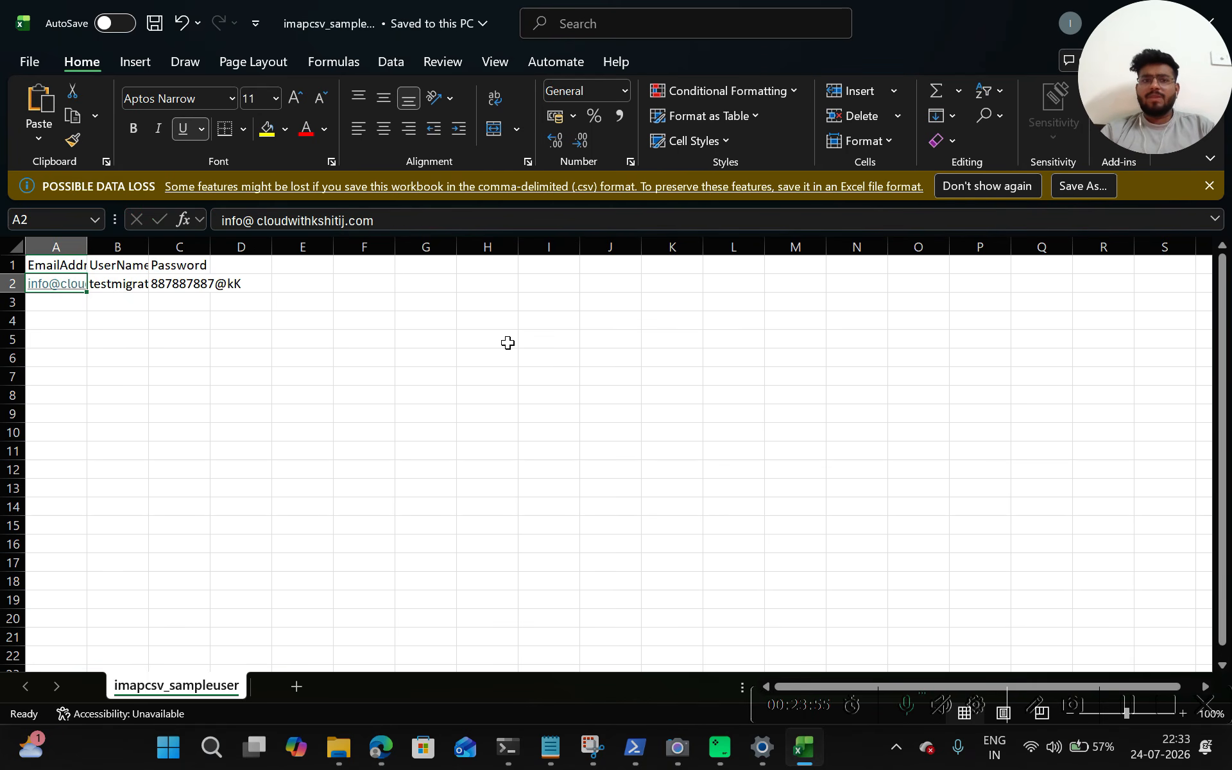
click(1223, 16)
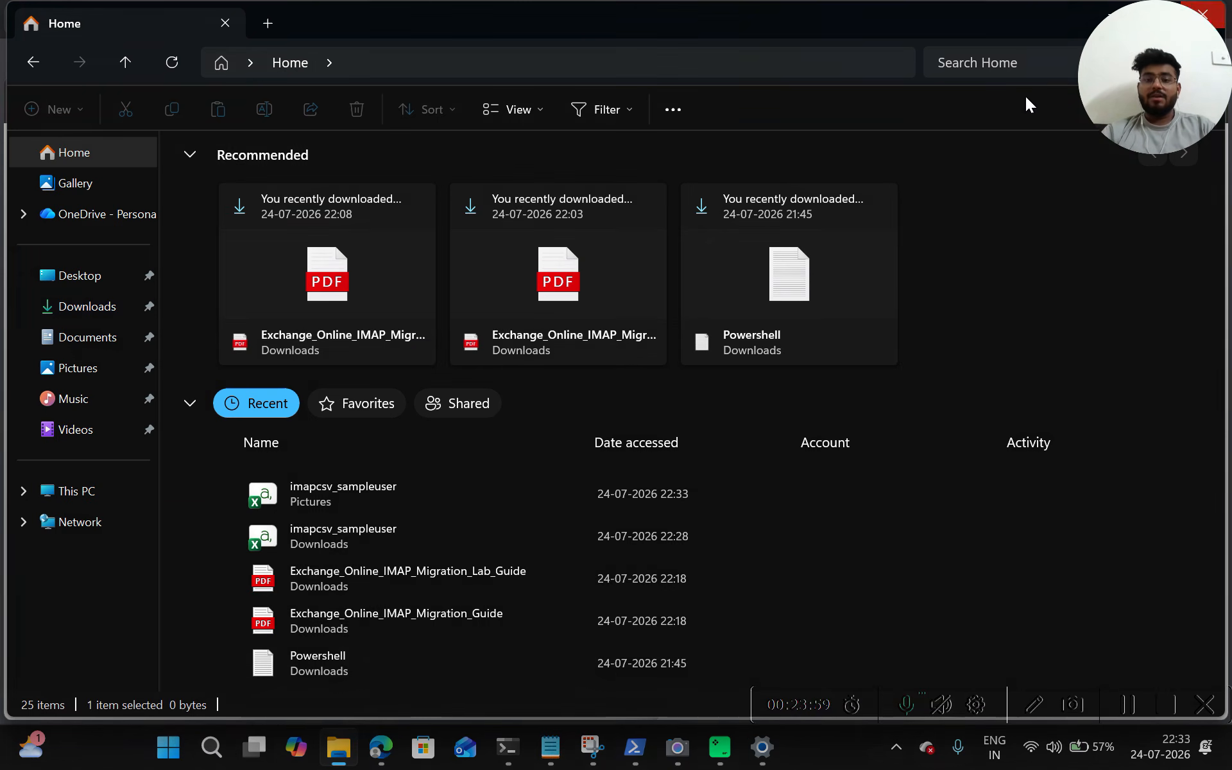
mouse_move(417, 752)
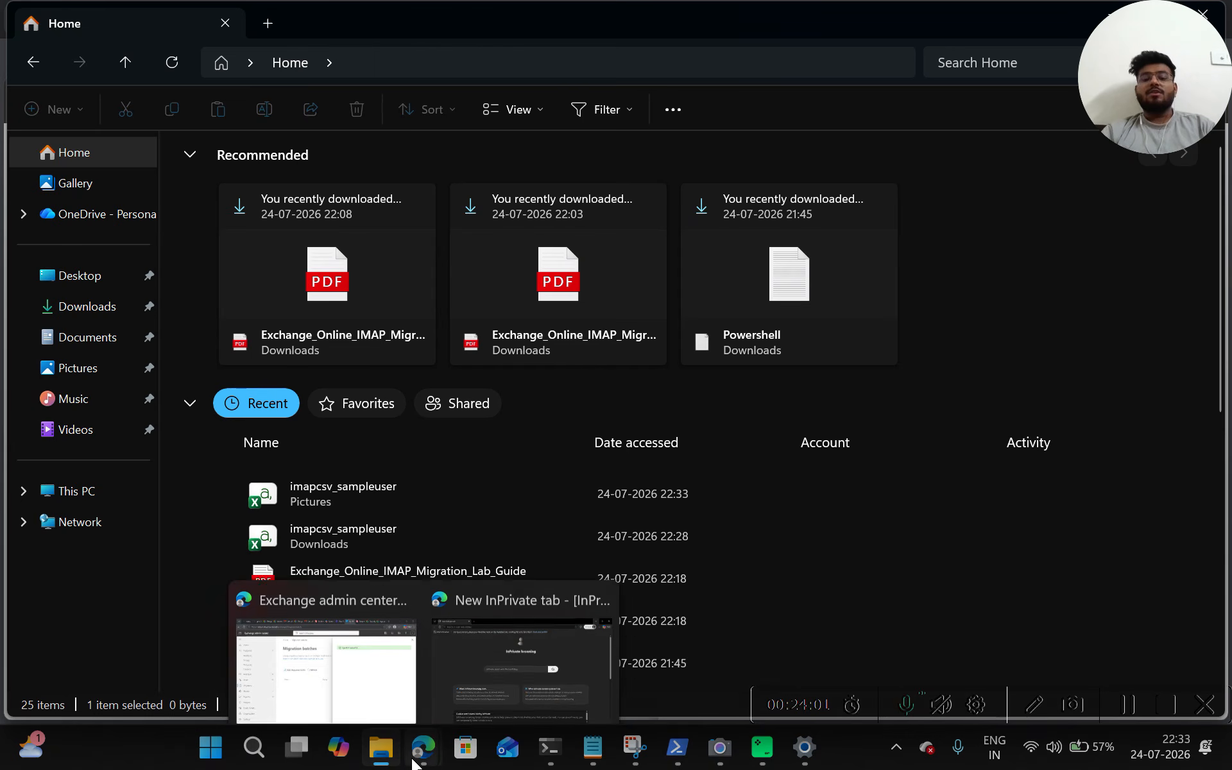
click(365, 683)
Start a new migration batch named testmigration with IMAP migration as the type.
click(1205, 146)
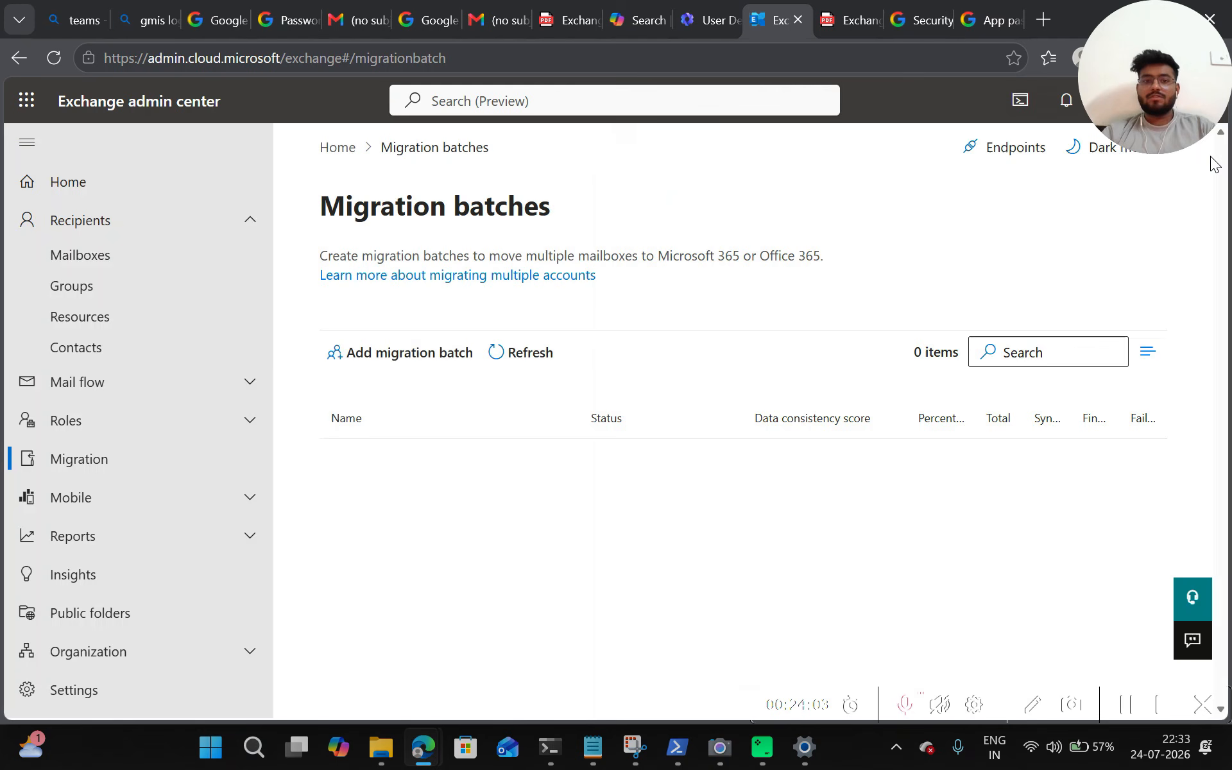
click(478, 350)
click(573, 361)
text(t)
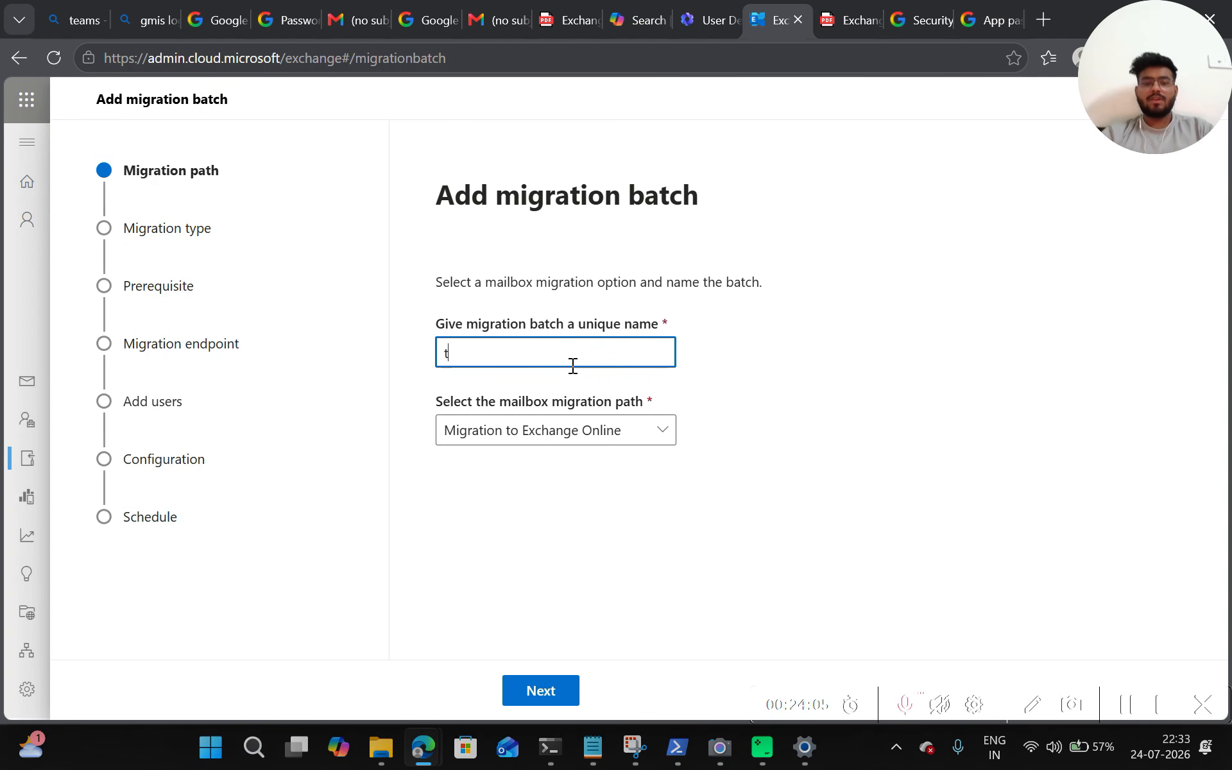
text(estmigration)
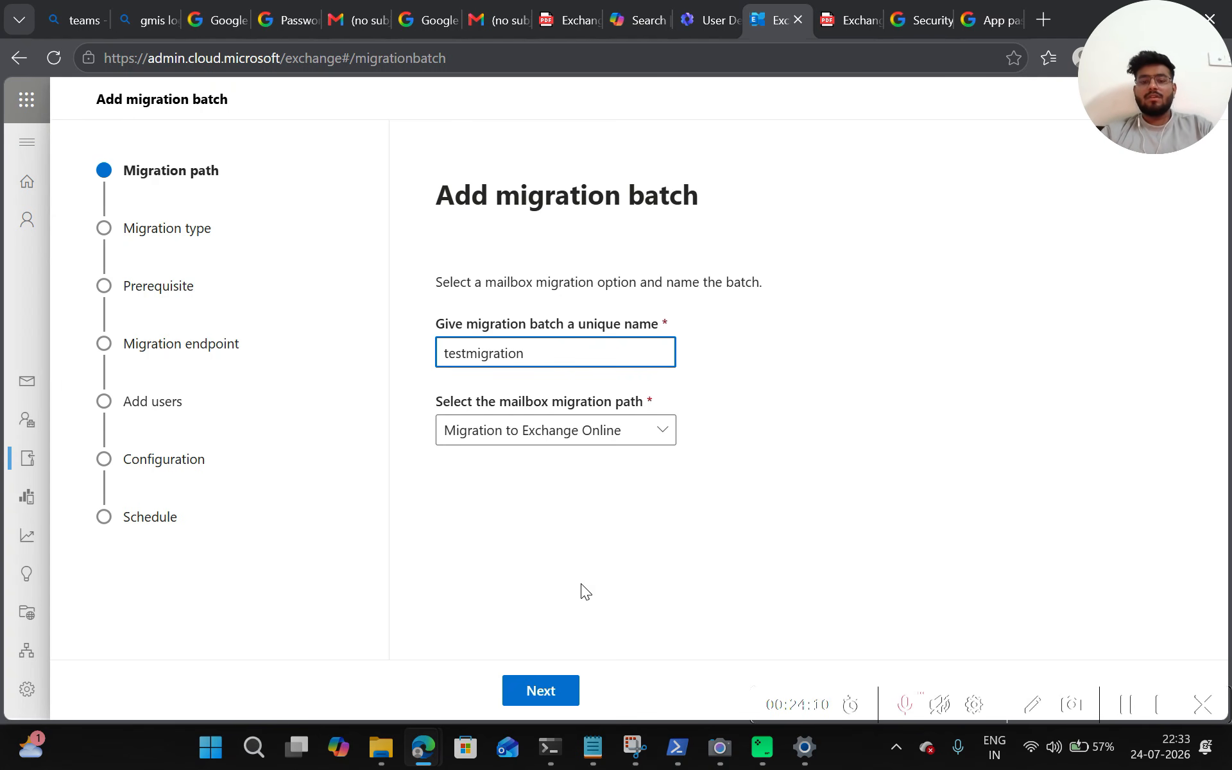
click(539, 688)
click(572, 393)
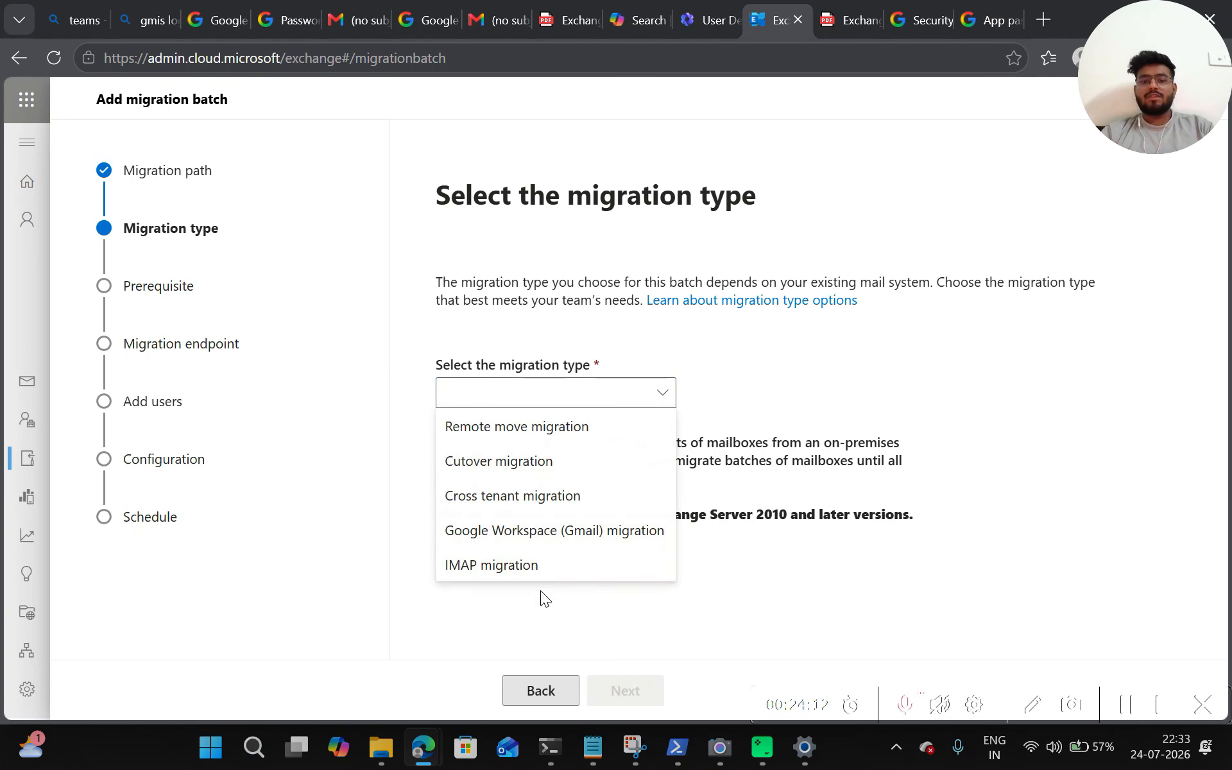
click(558, 564)
click(625, 691)
click(635, 680)
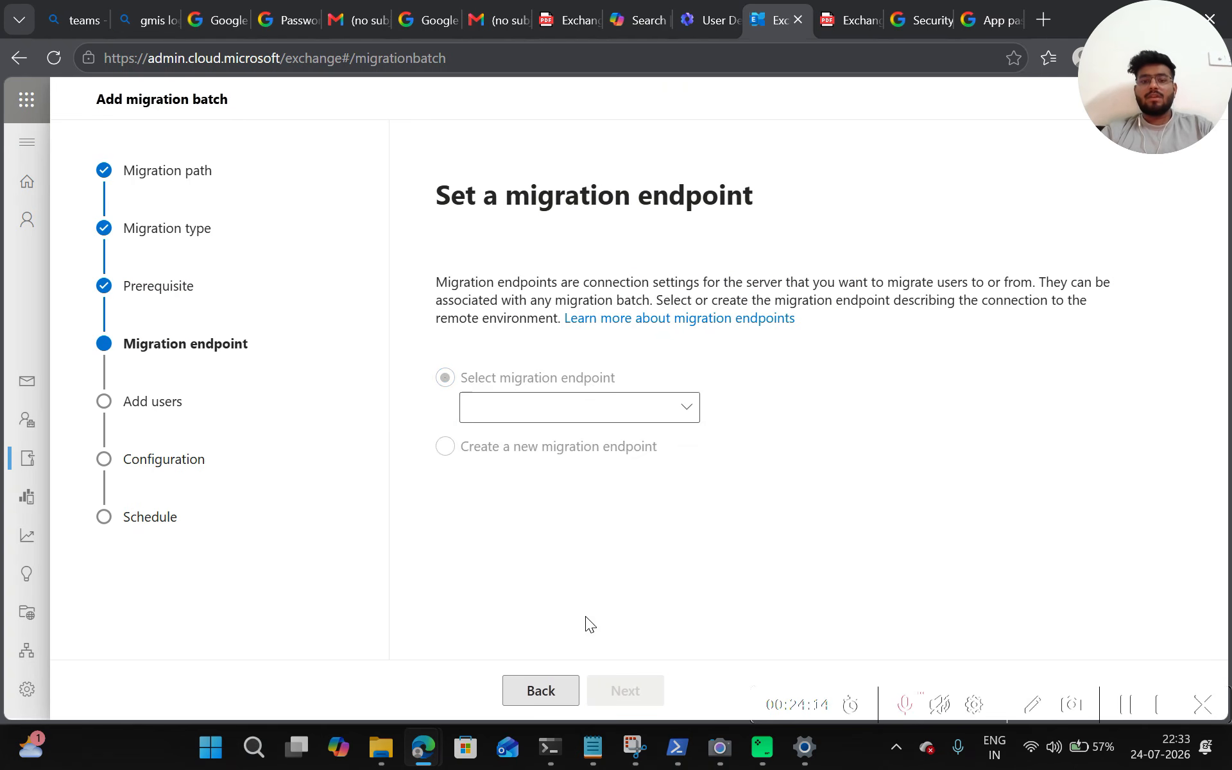
Select endpoint1, import imapcsv_sampleuser.csv as the user list, and create the batch.
click(582, 420)
click(519, 443)
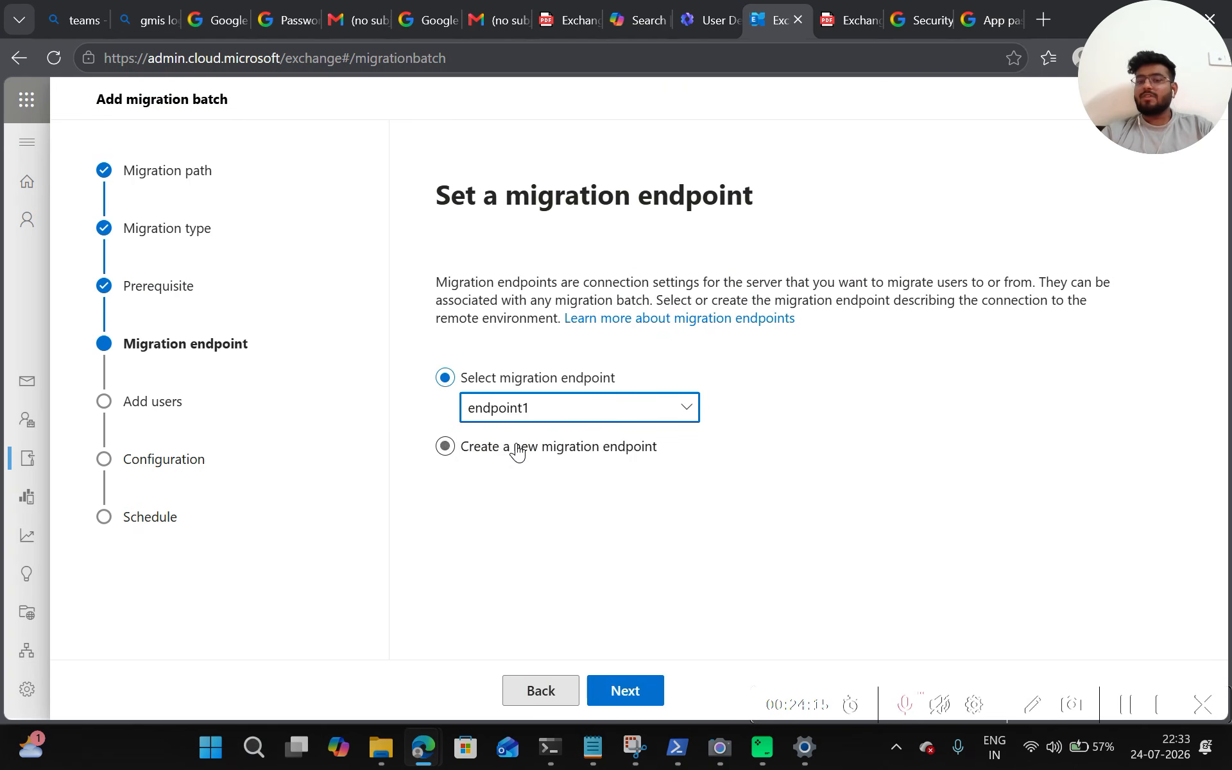
click(657, 693)
click(499, 630)
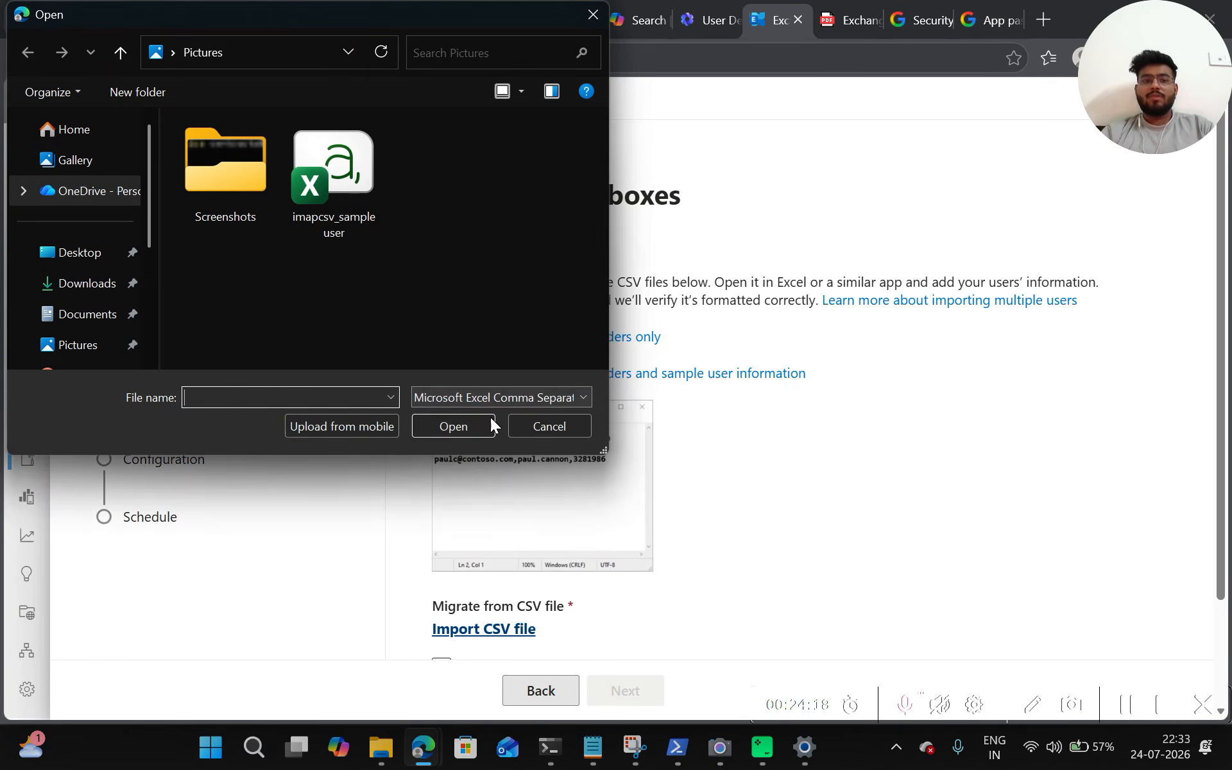
click(333, 173)
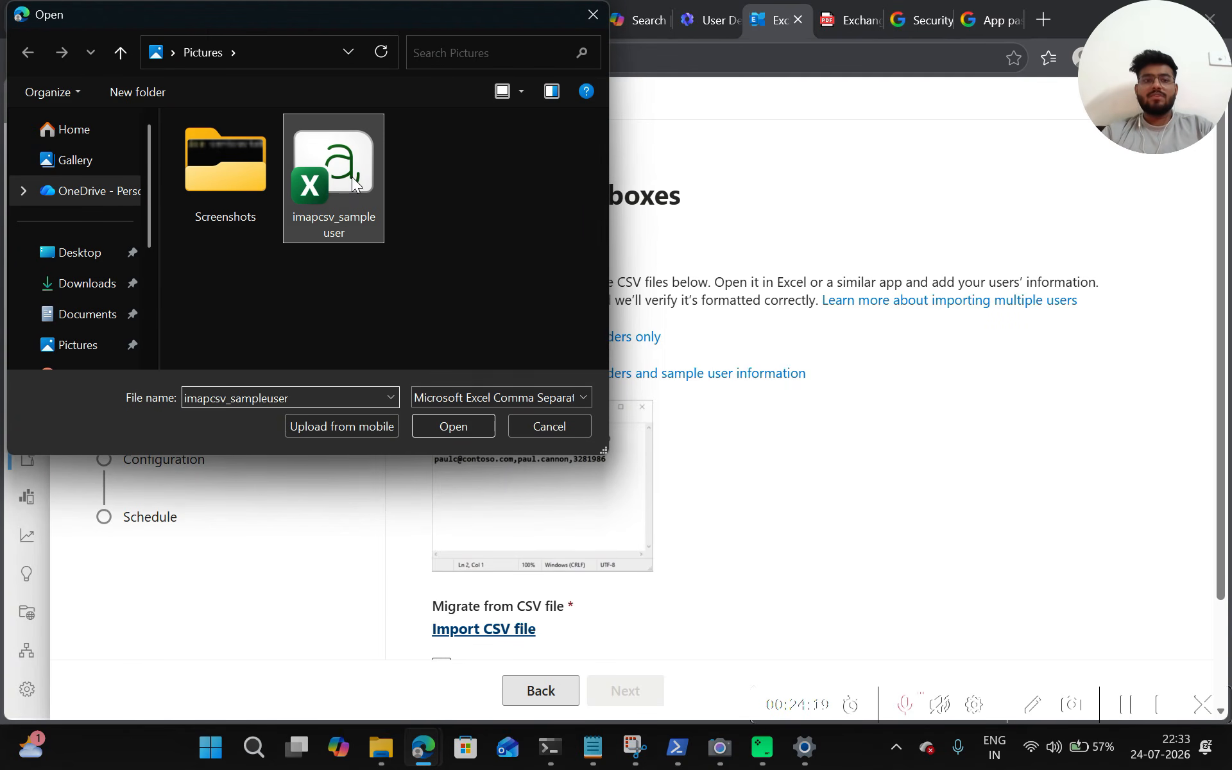
click(90, 131)
scroll(580, 183, down, 10)
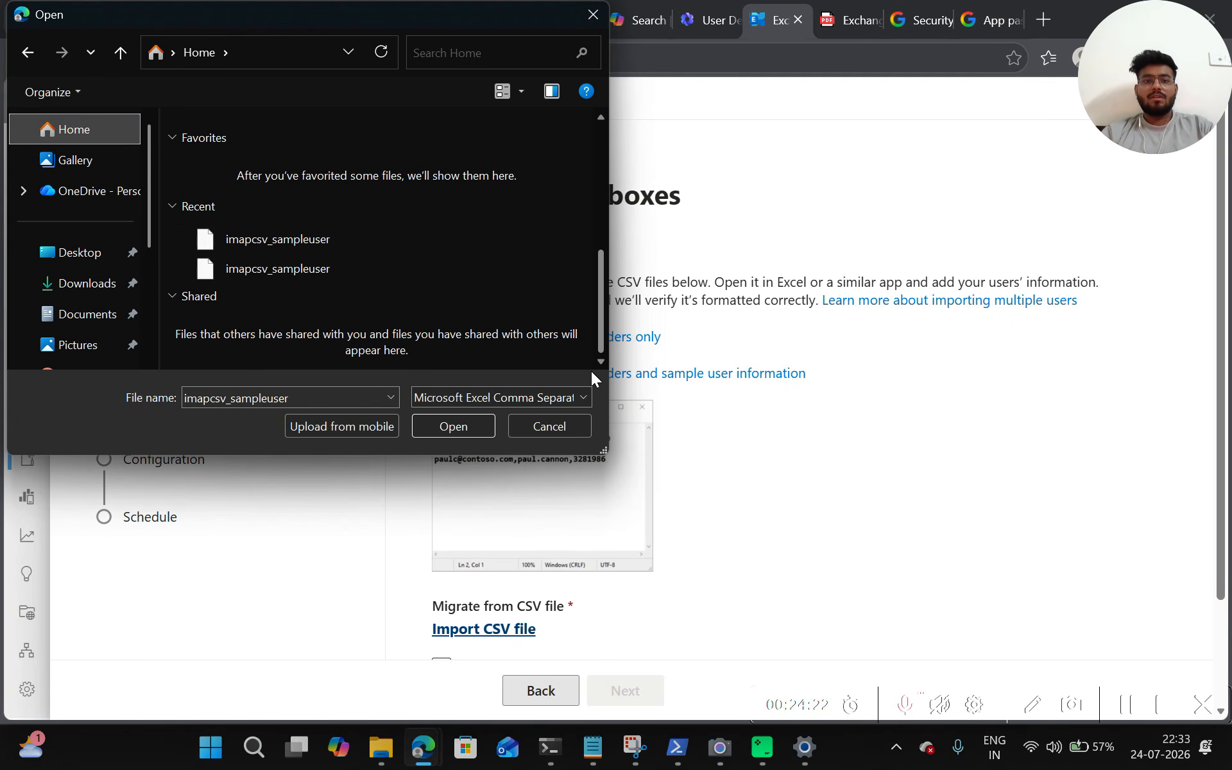
click(320, 238)
click(453, 426)
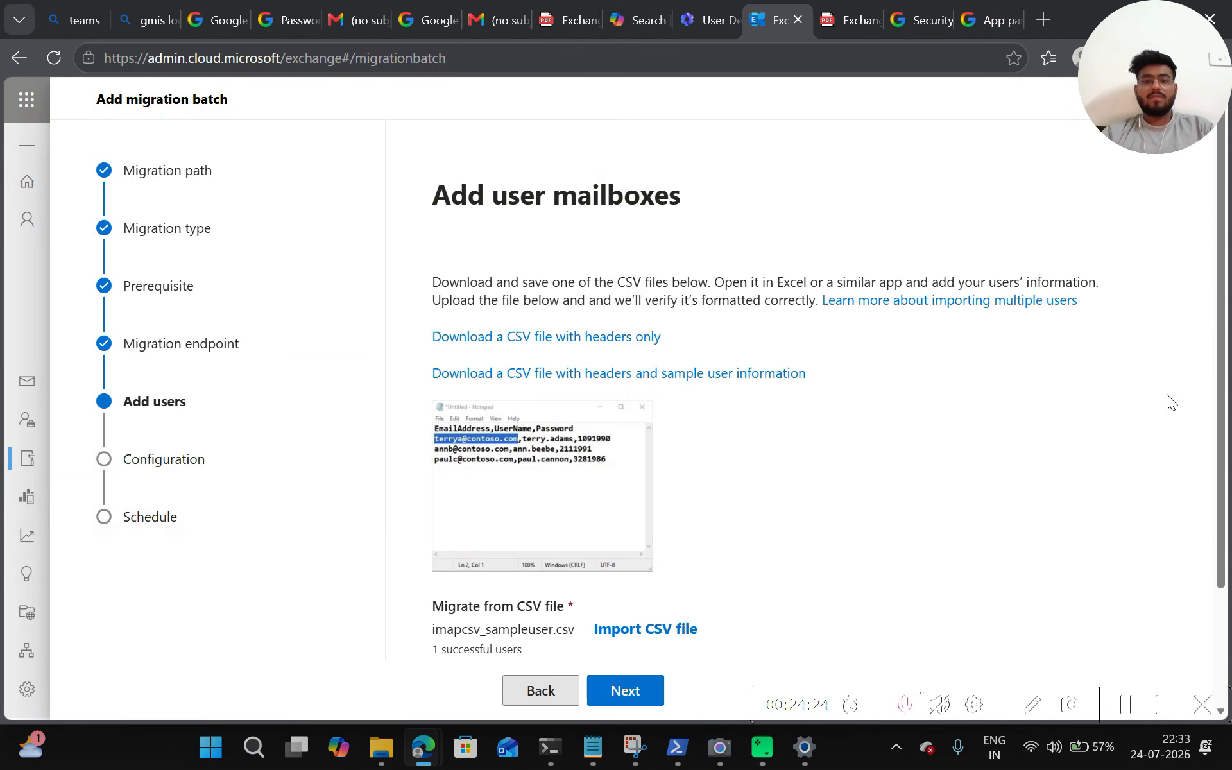
click(632, 703)
click(629, 697)
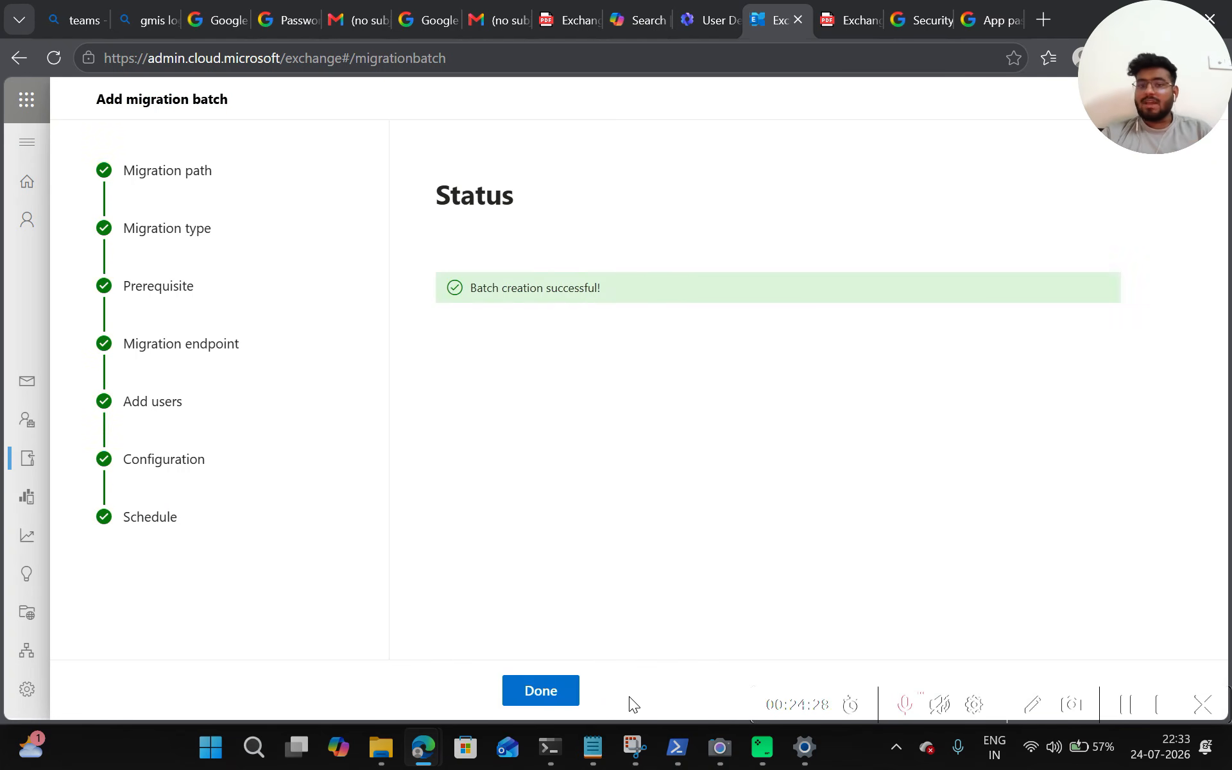
click(533, 691)
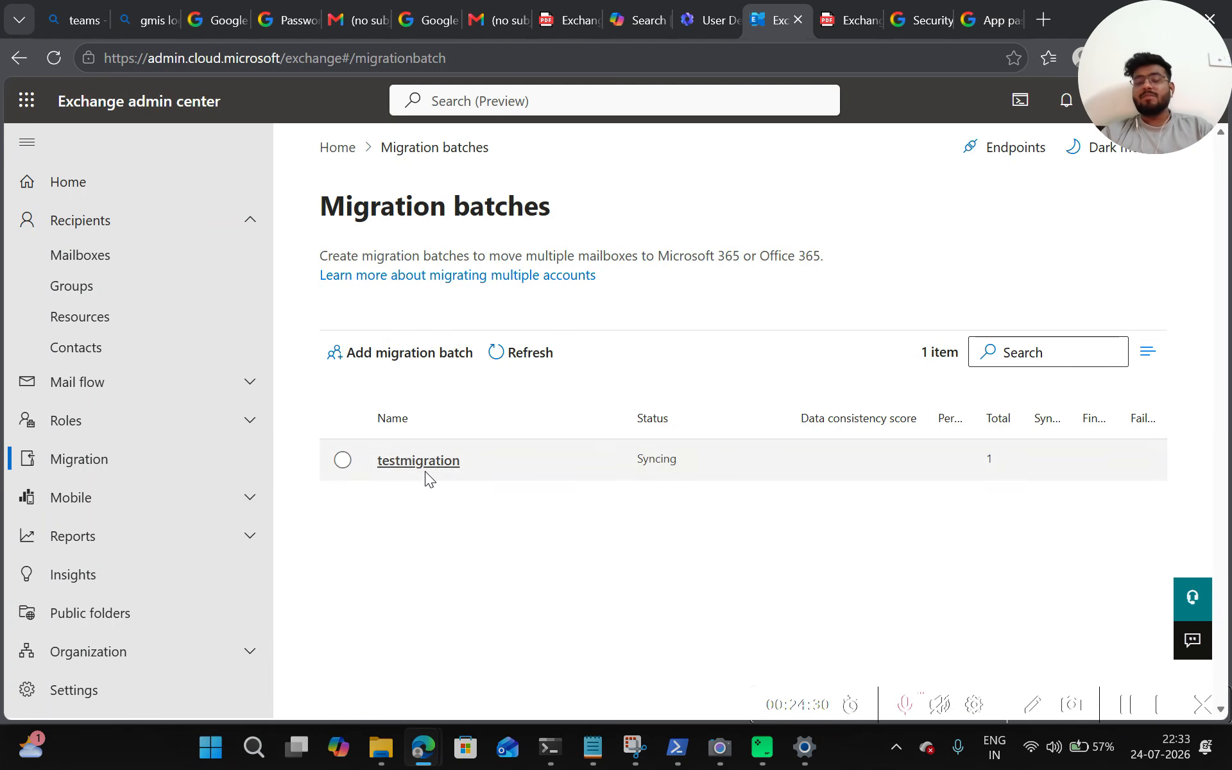
Open testmigration's mailbox details and refresh the status repeatedly while it validates.
click(418, 466)
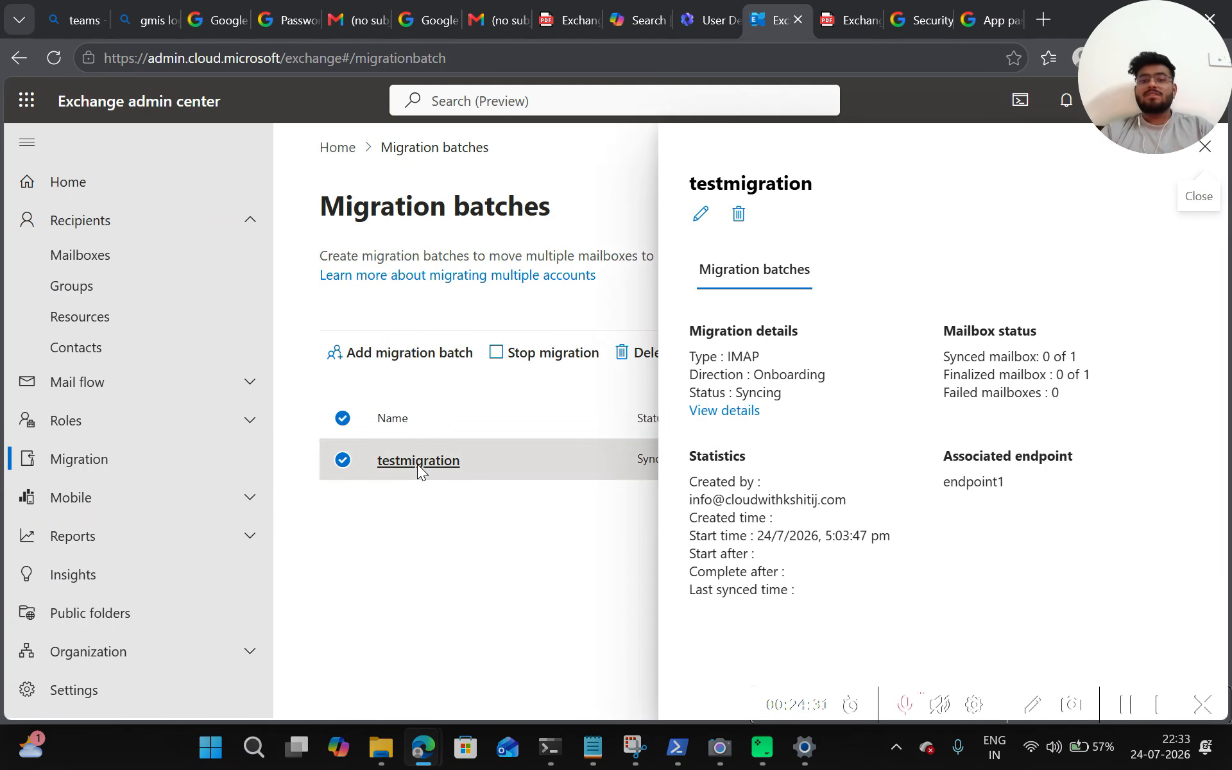
click(748, 411)
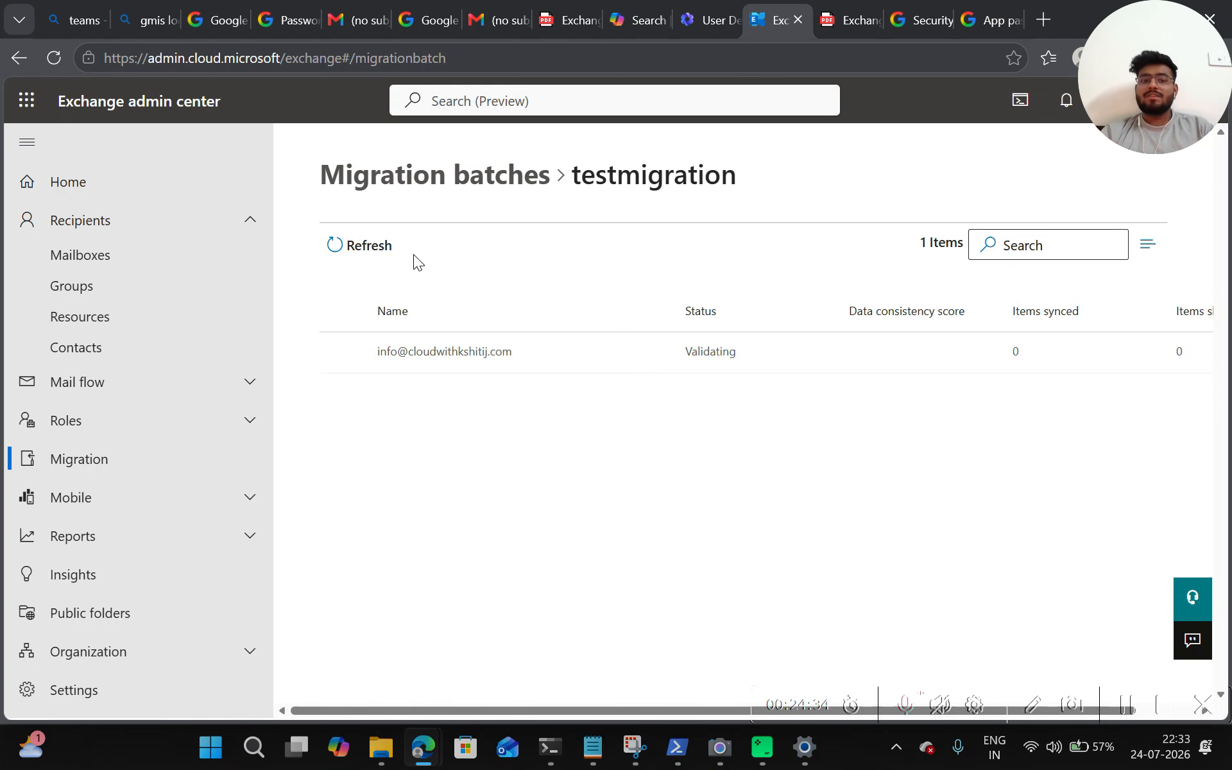
click(362, 245)
click(368, 245)
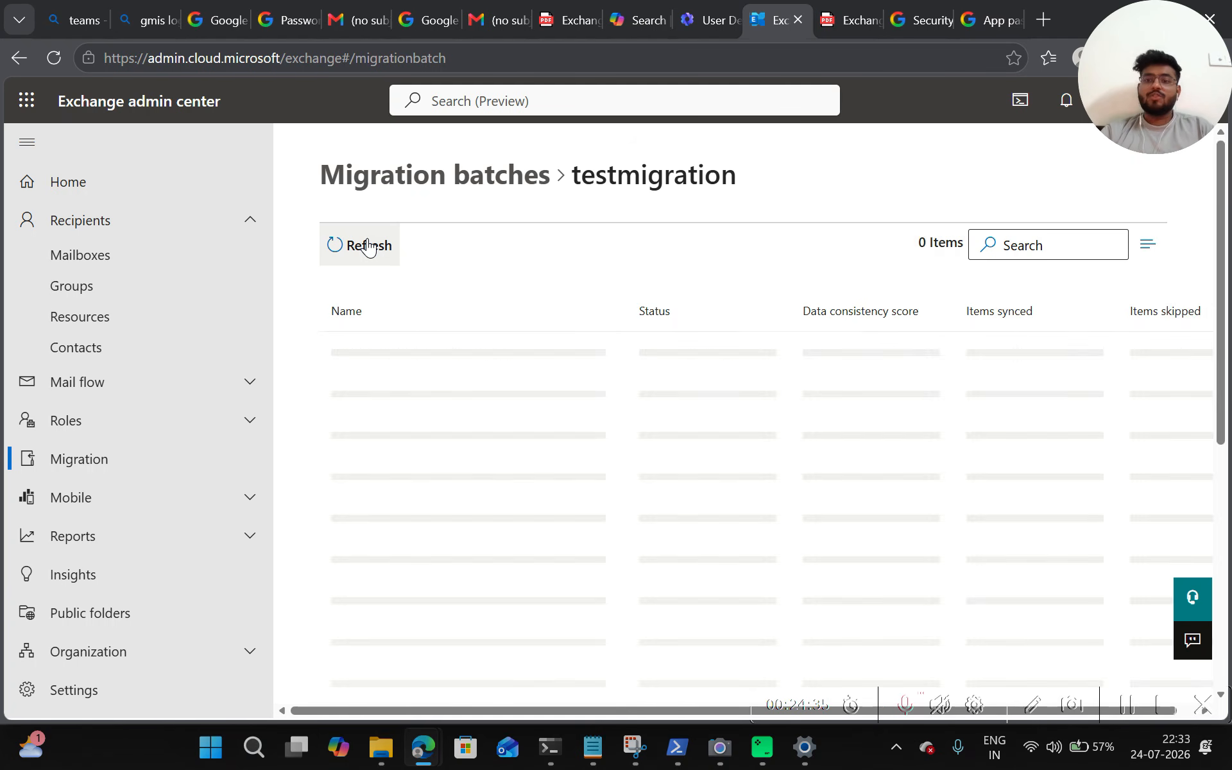
click(368, 246)
click(368, 246)
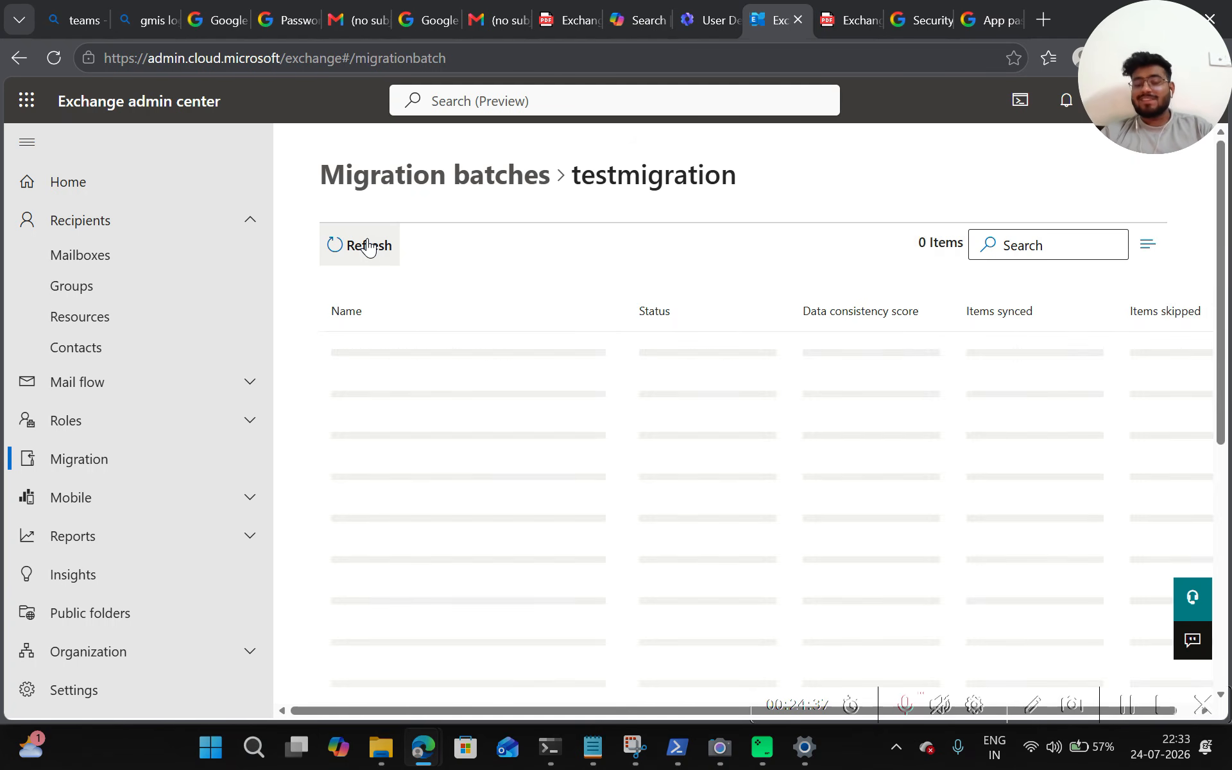
click(368, 246)
click(368, 246)
click(367, 246)
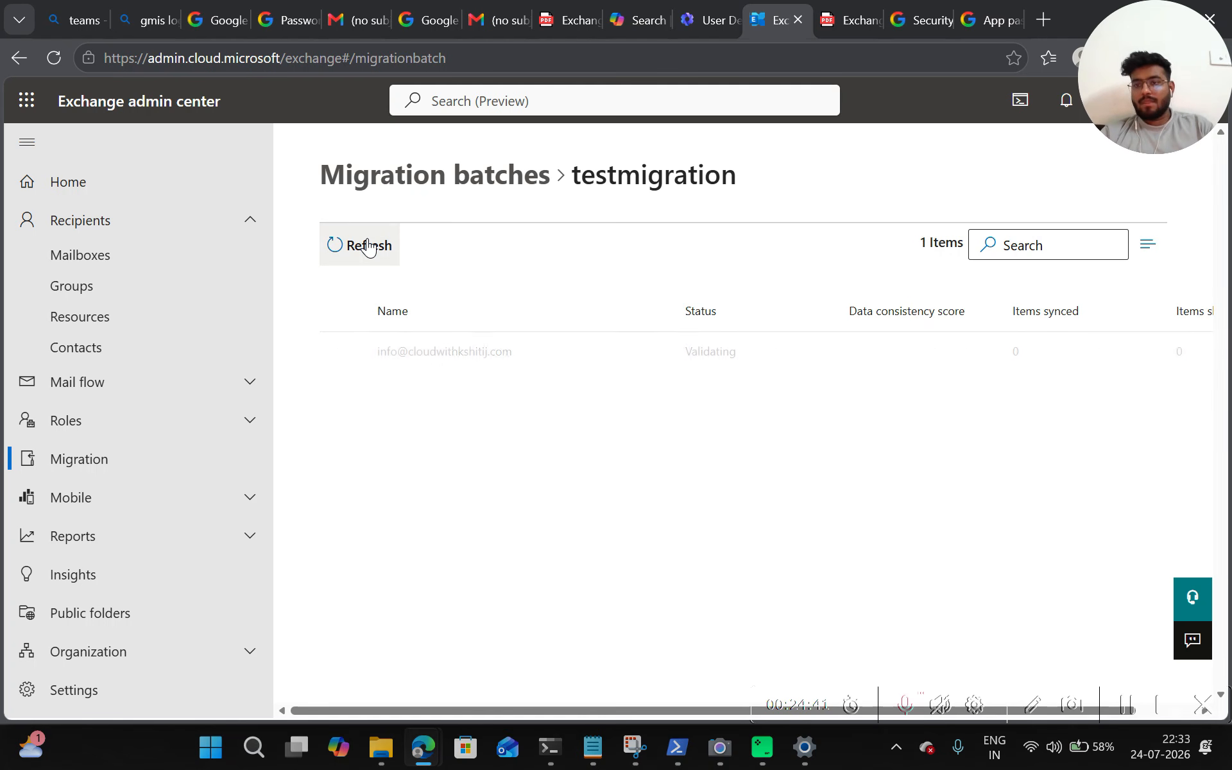
click(368, 245)
click(368, 246)
click(368, 246)
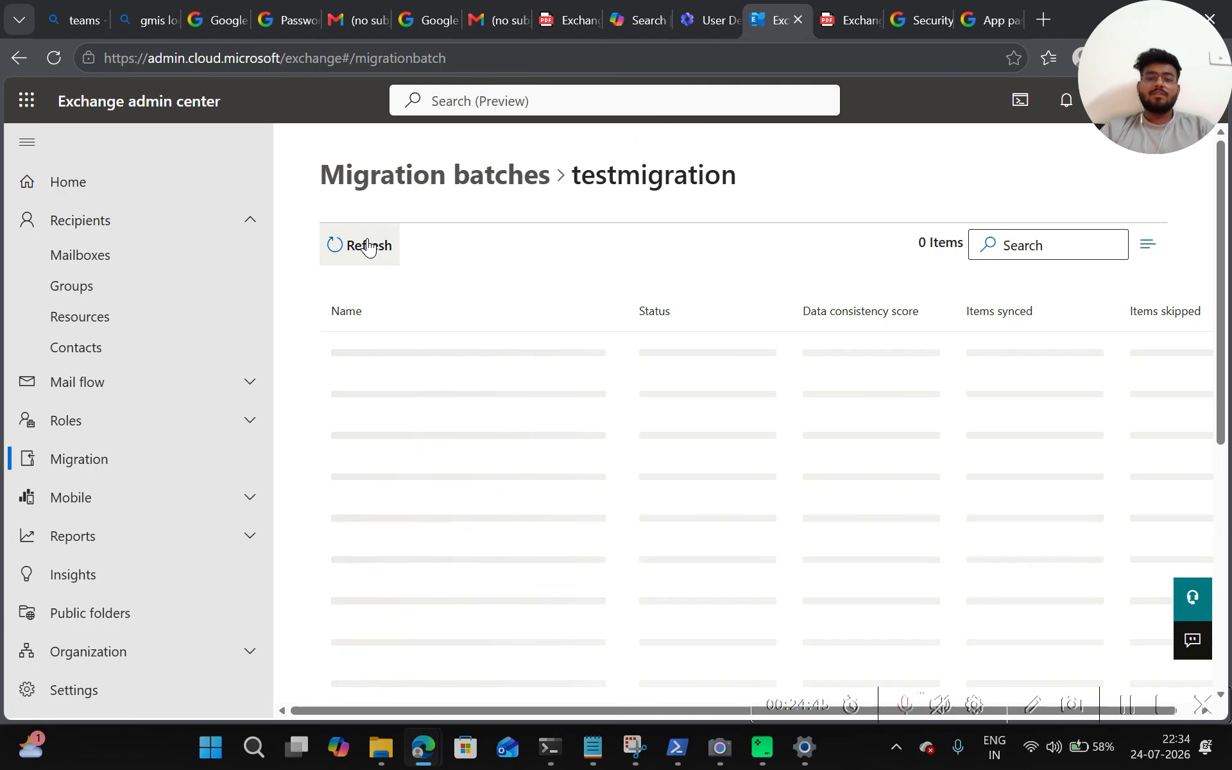
click(368, 245)
Reopen testmigration's mailbox details and keep refreshing until the mailbox shows Syncing.
click(463, 193)
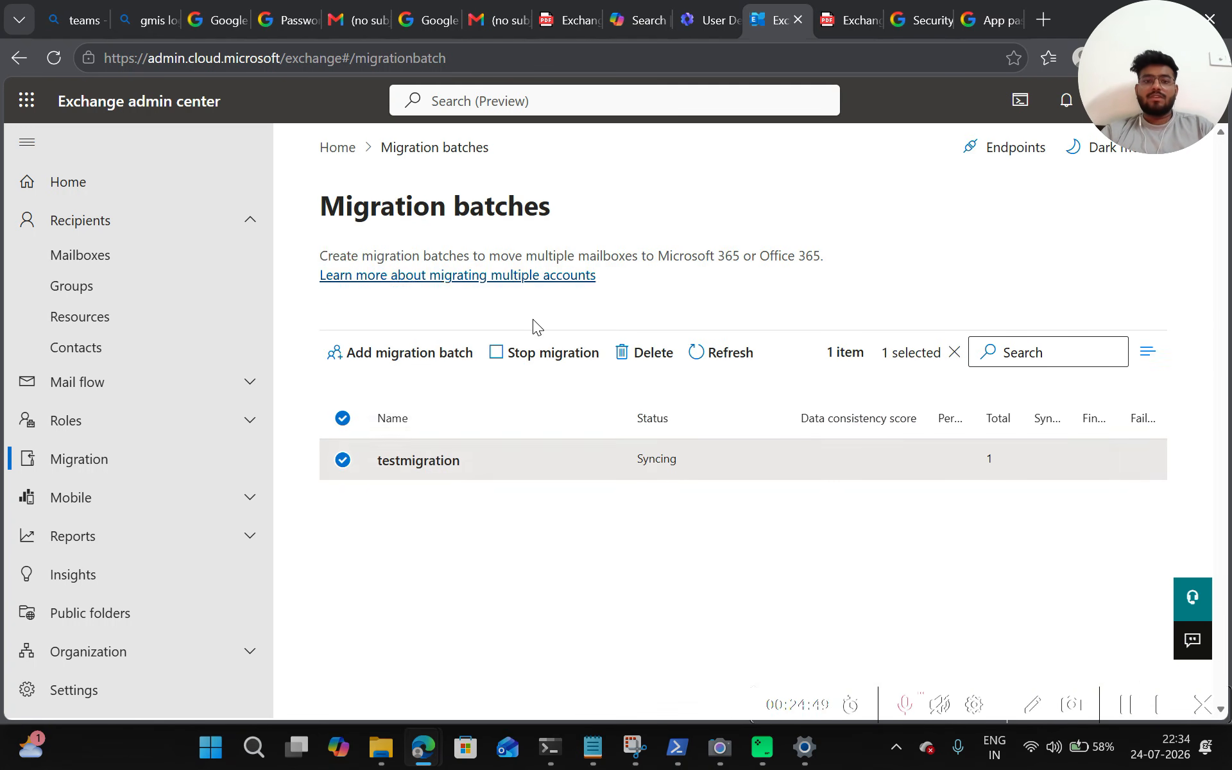
click(420, 460)
click(733, 409)
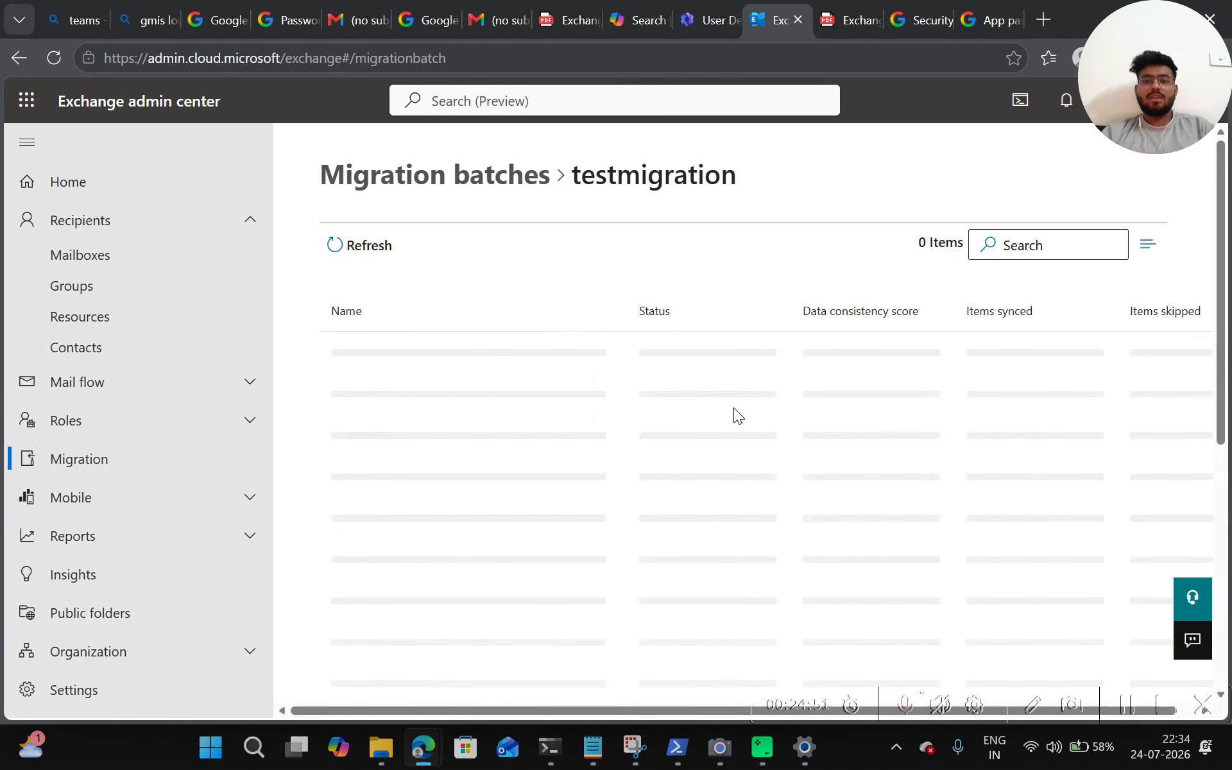
click(339, 266)
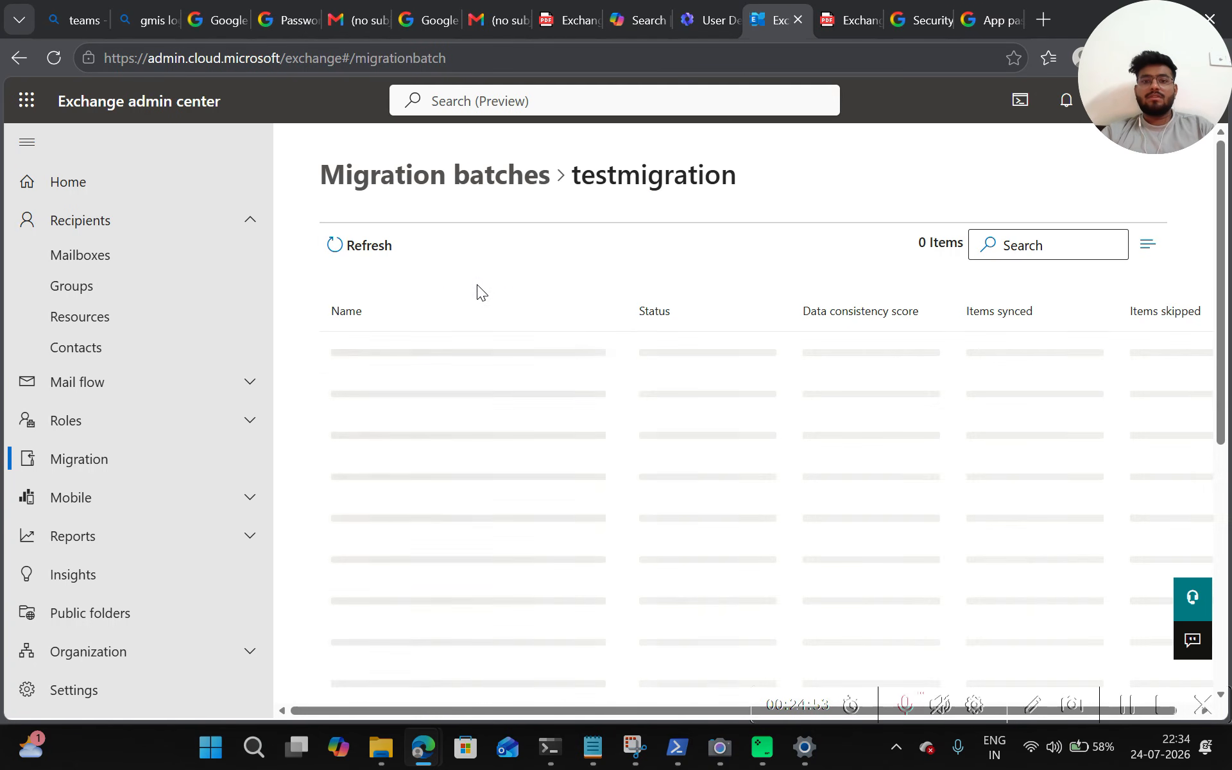
click(379, 252)
click(379, 251)
click(379, 252)
click(378, 251)
click(379, 252)
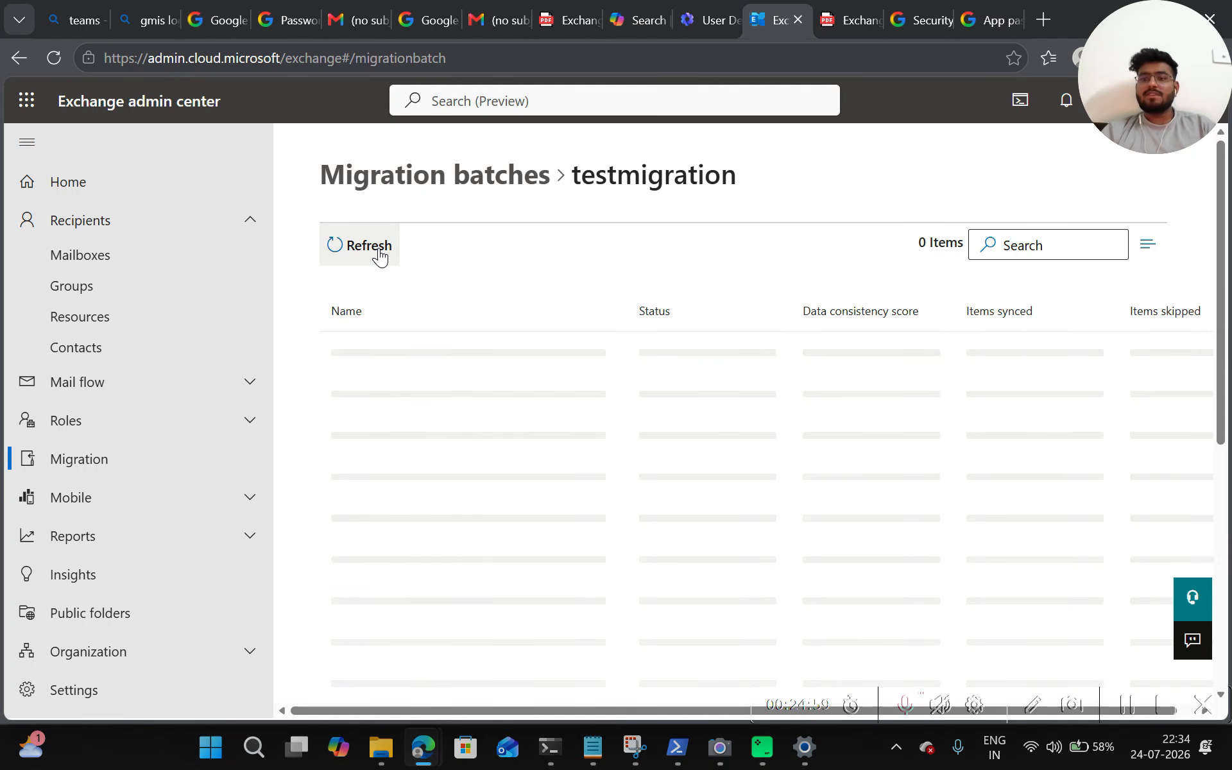
click(378, 252)
click(379, 252)
click(379, 251)
click(378, 252)
click(379, 252)
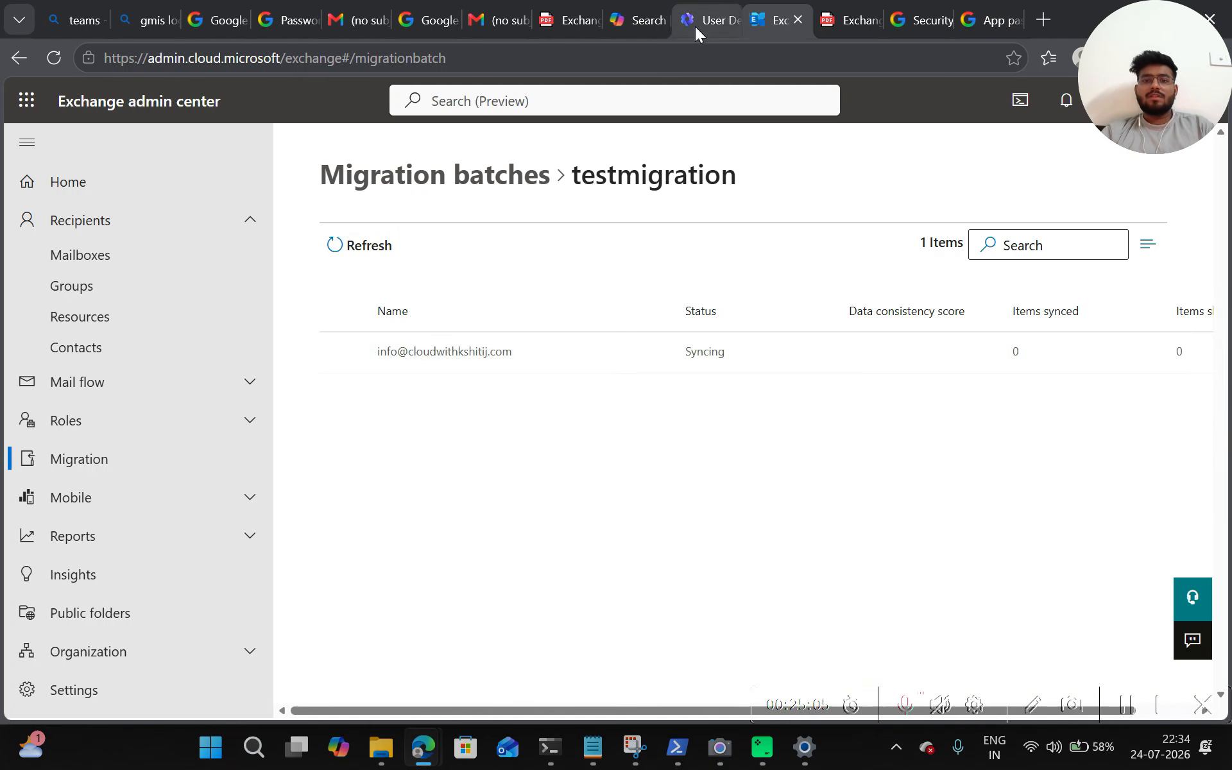
click(706, 21)
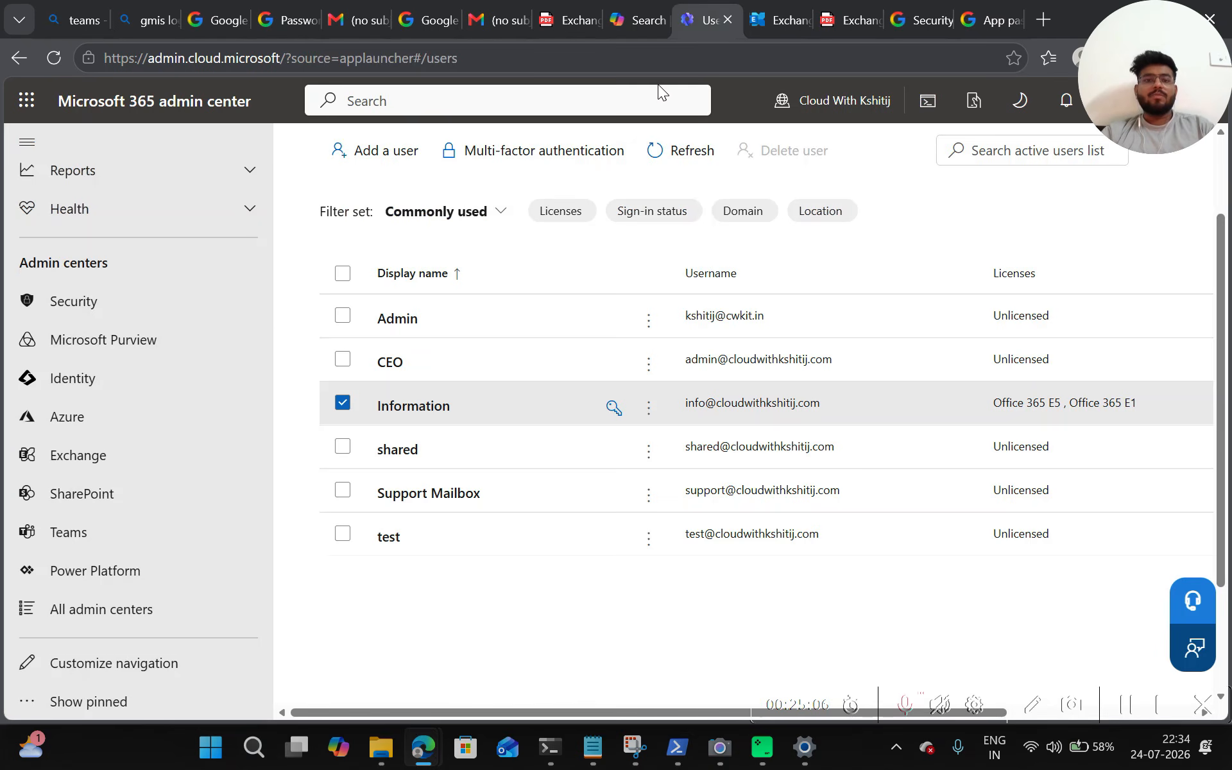
click(418, 414)
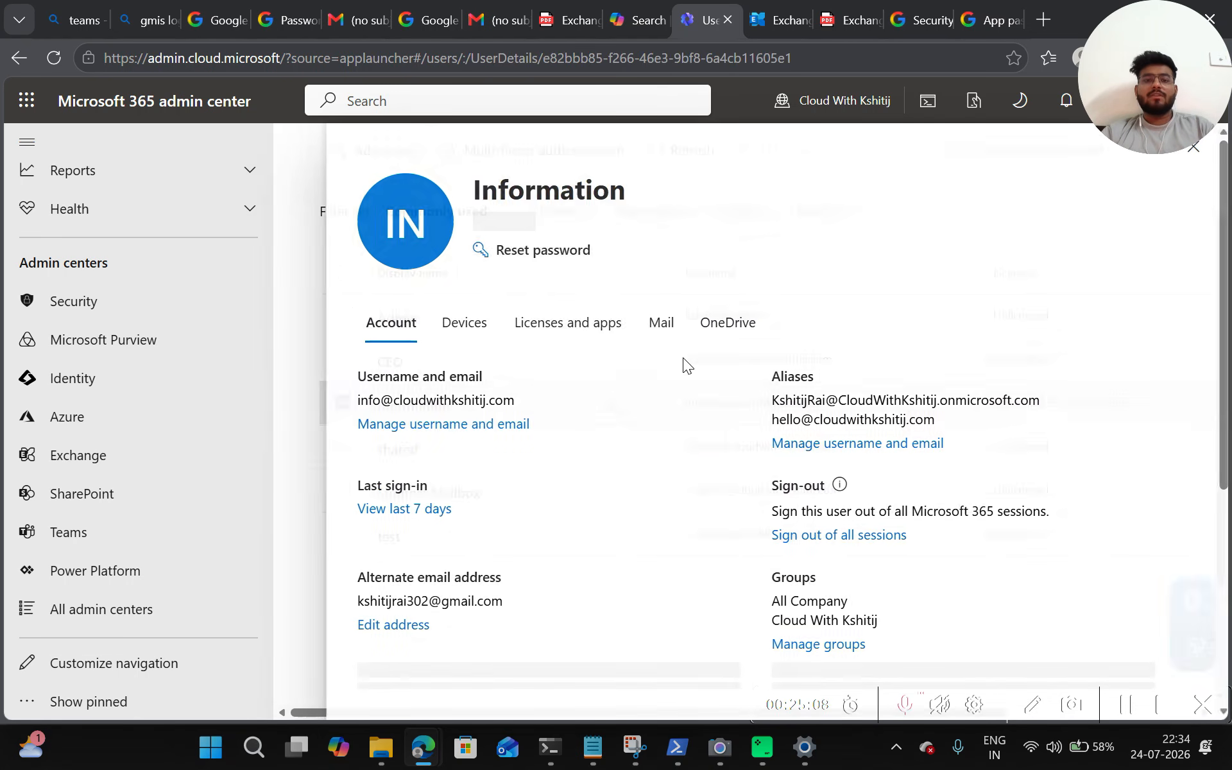
click(658, 322)
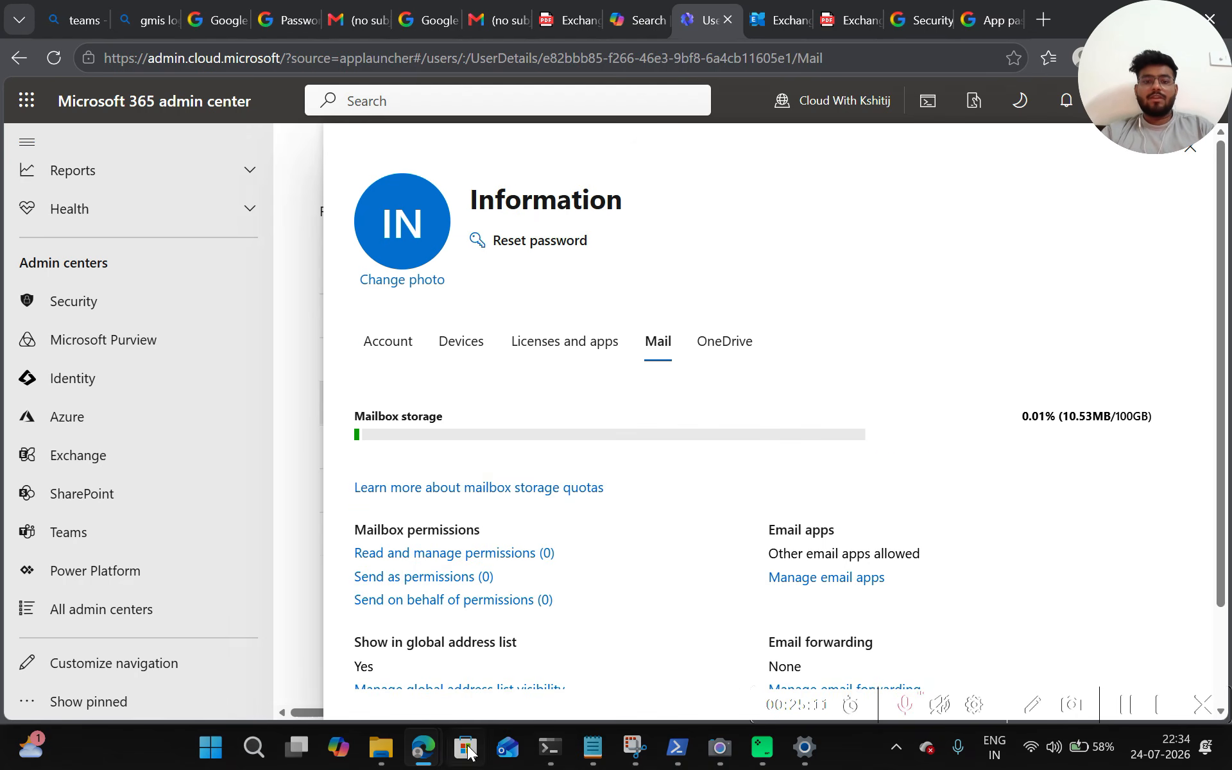
click(388, 340)
drag(514, 442, 370, 441)
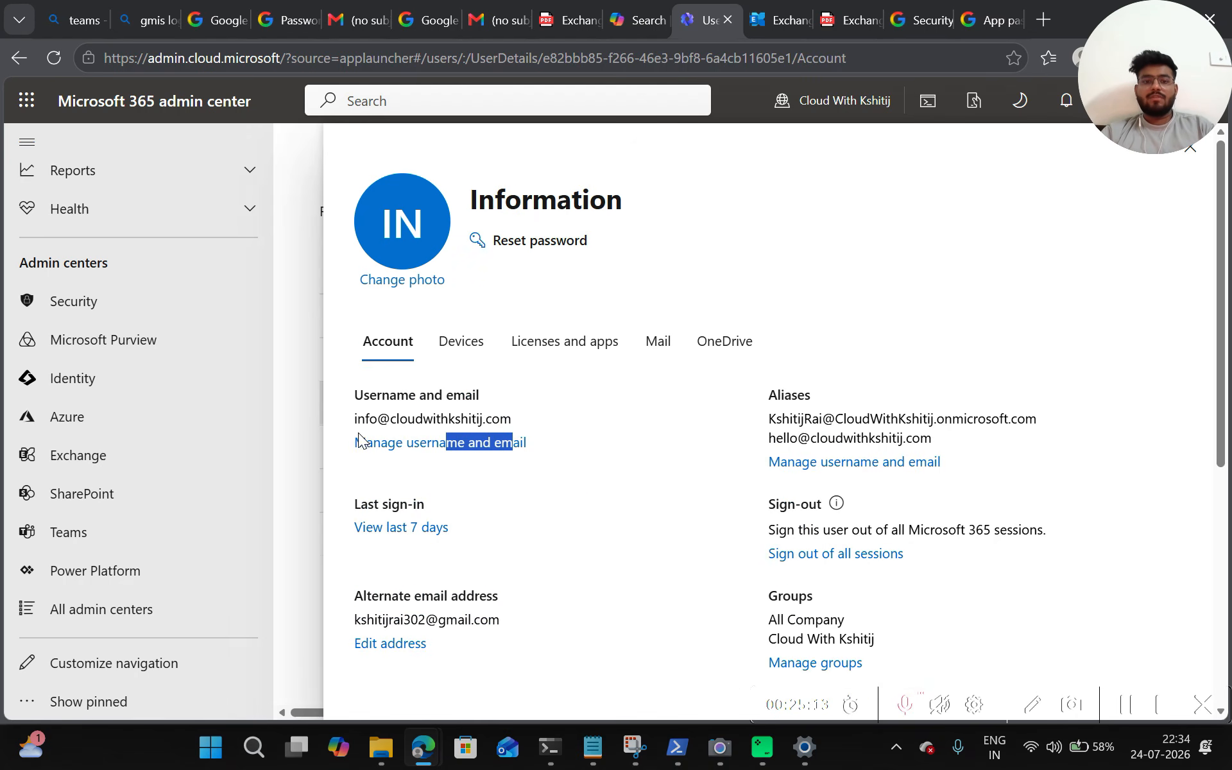
click(539, 425)
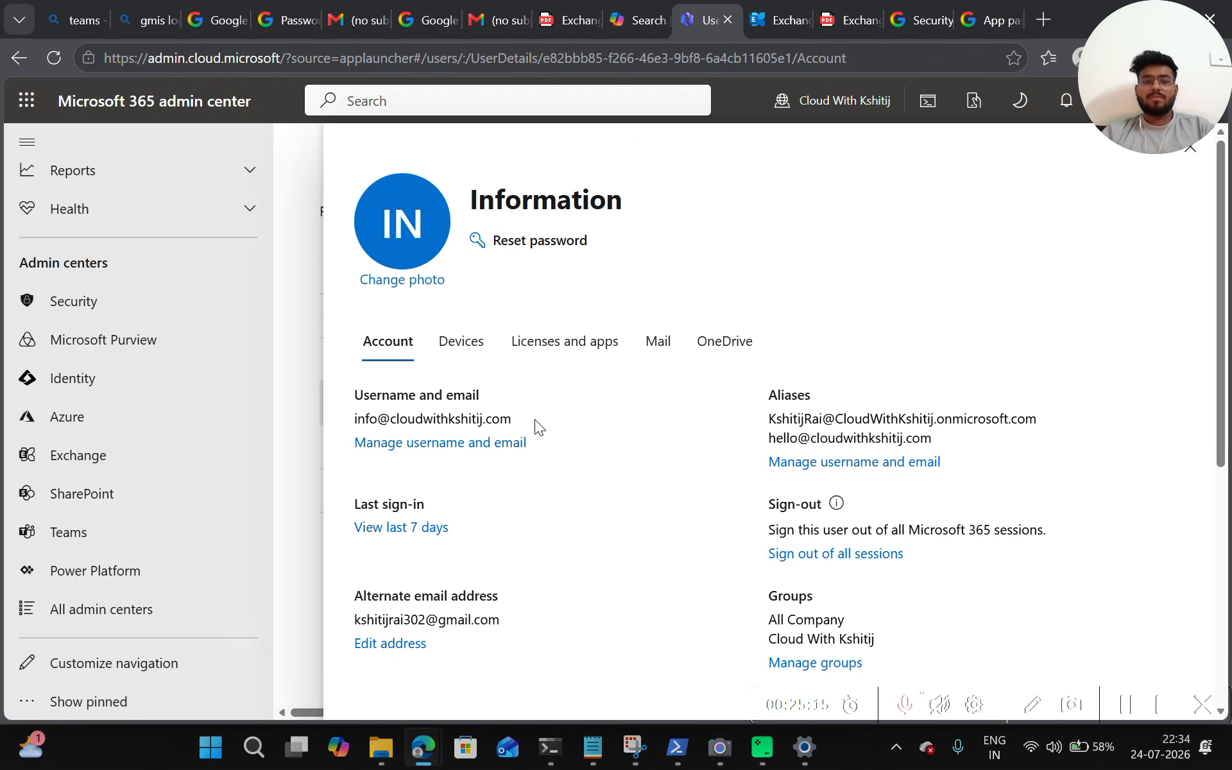
triple_click(352, 419)
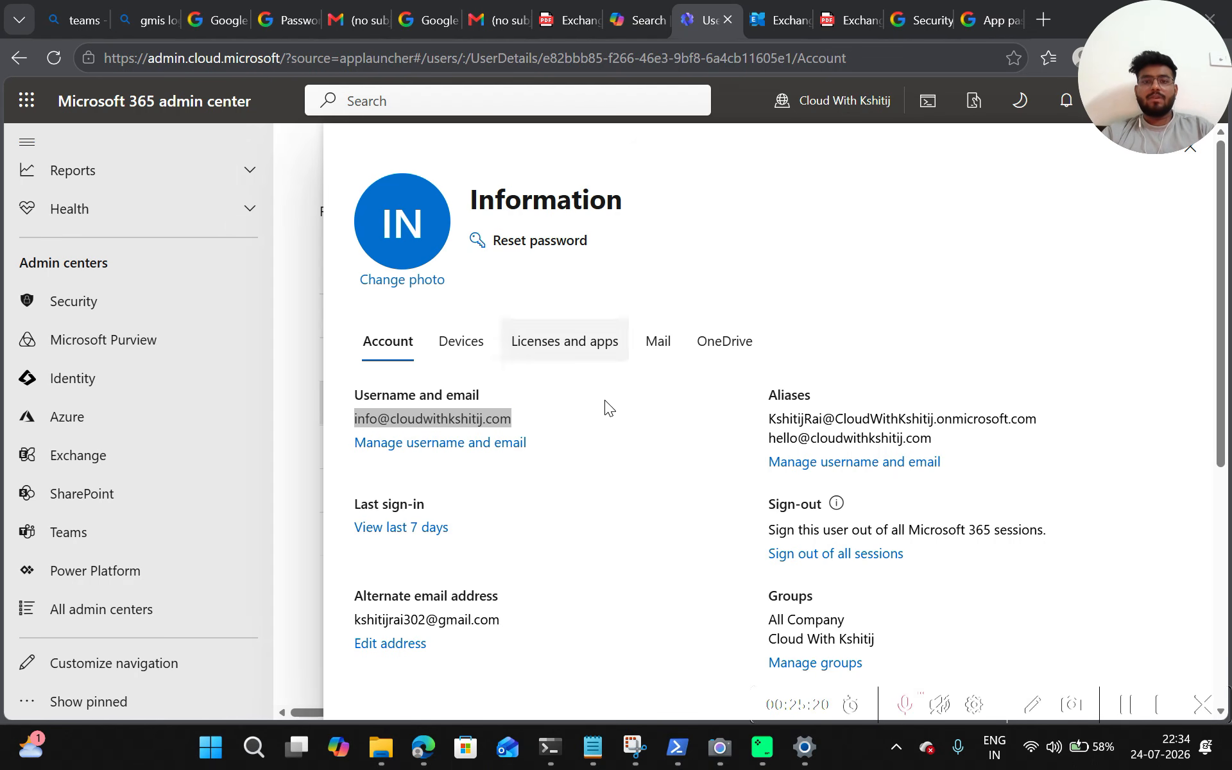
click(780, 22)
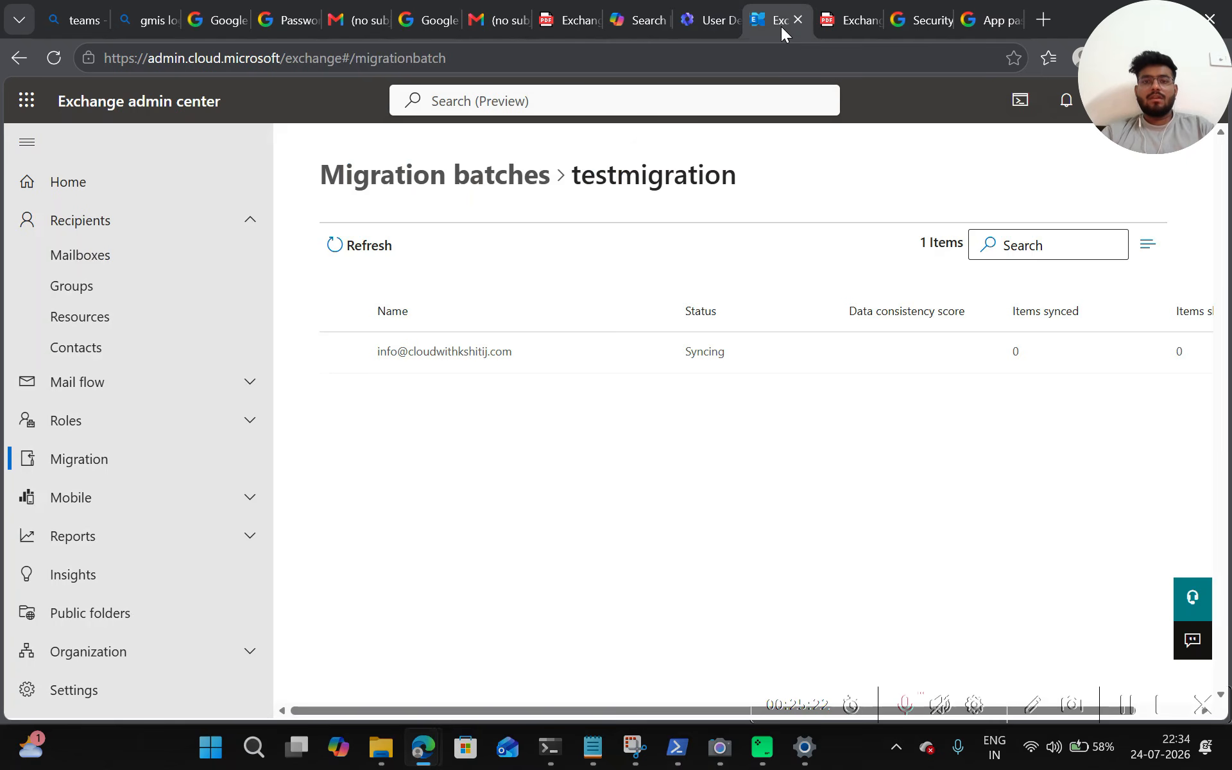
Reload testmigration's mailbox status on its details page.
click(370, 242)
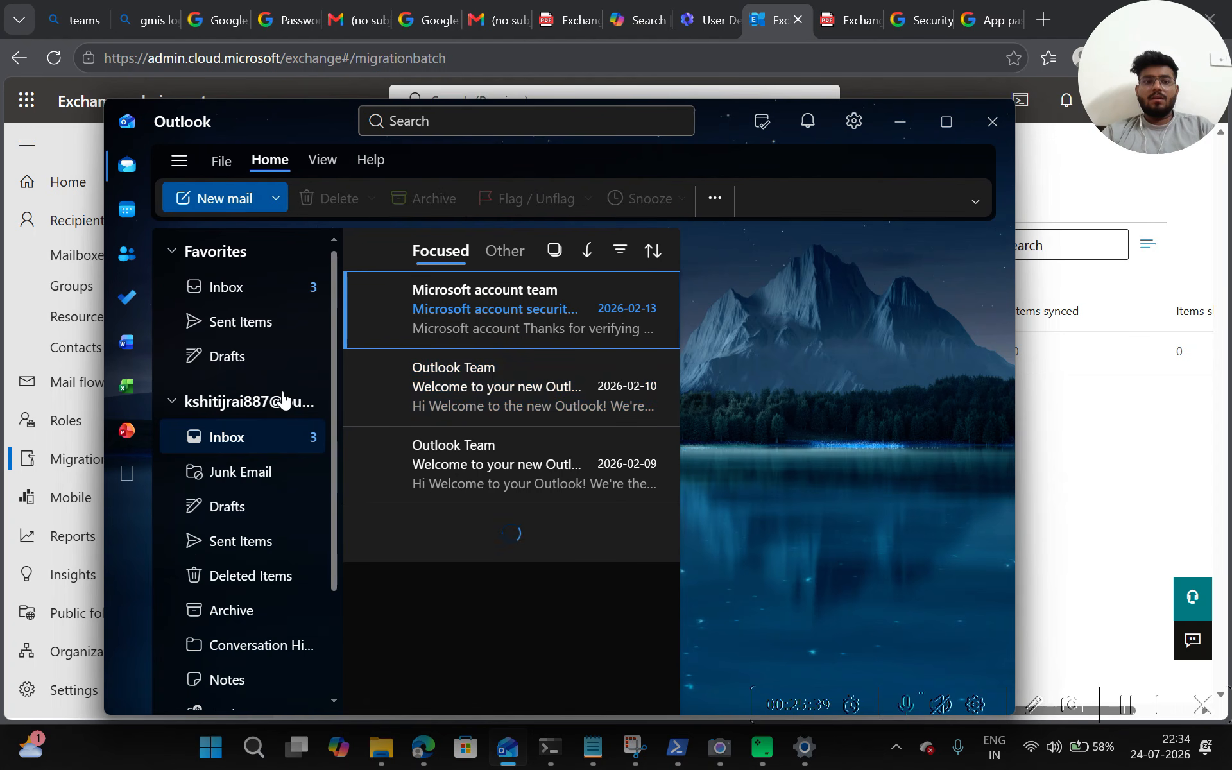
Maximize Outlook and open the second mailbox's Inbox.
click(945, 122)
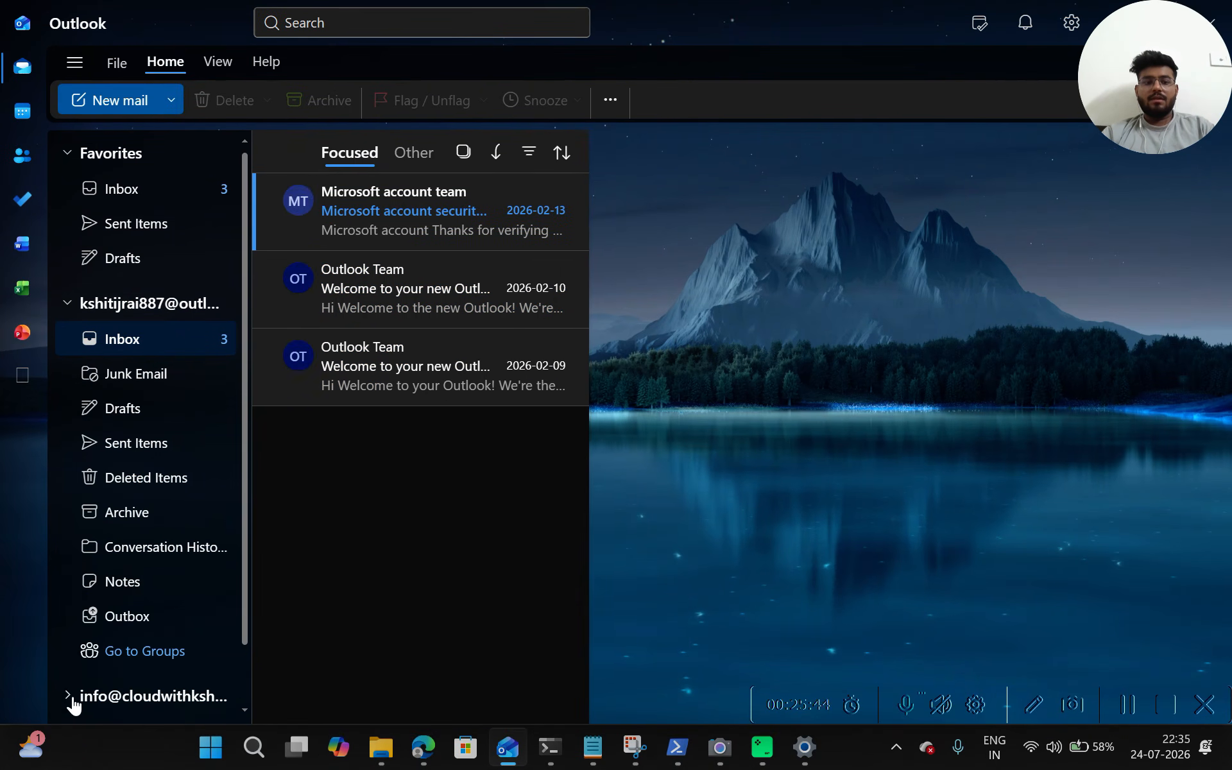
click(65, 701)
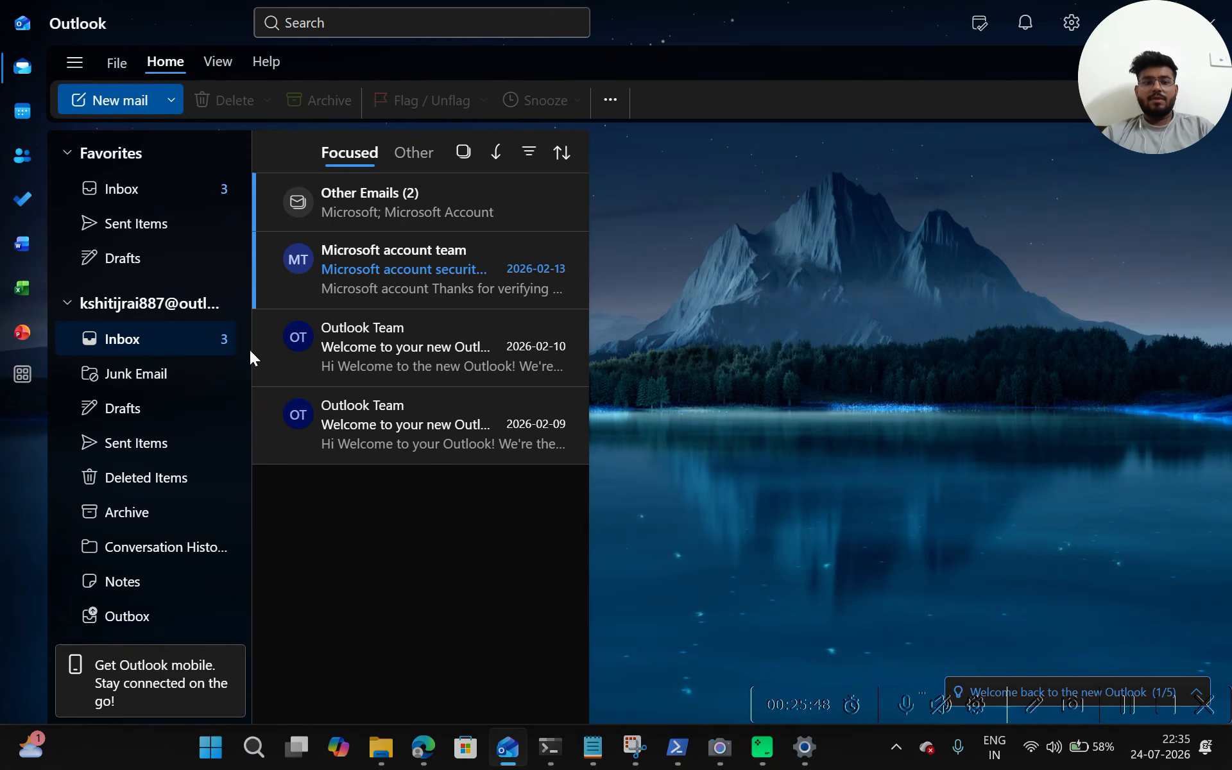
drag(244, 321, 247, 508)
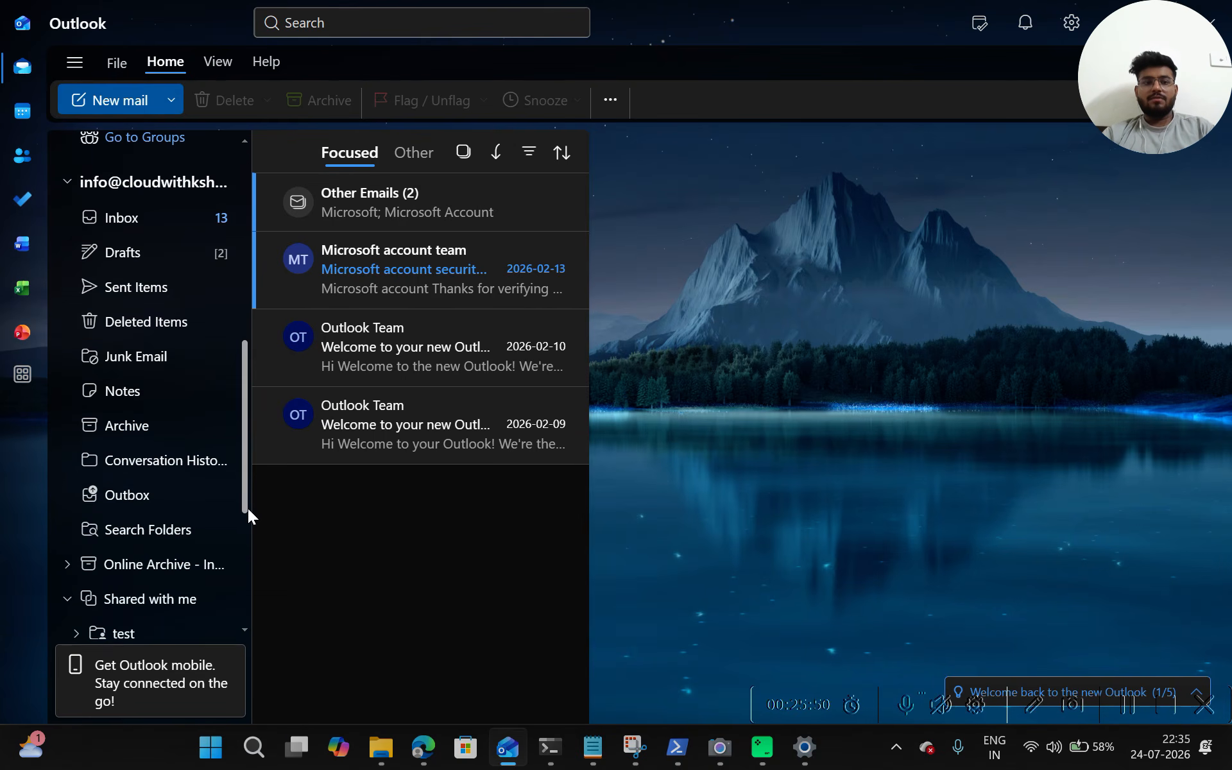
click(146, 222)
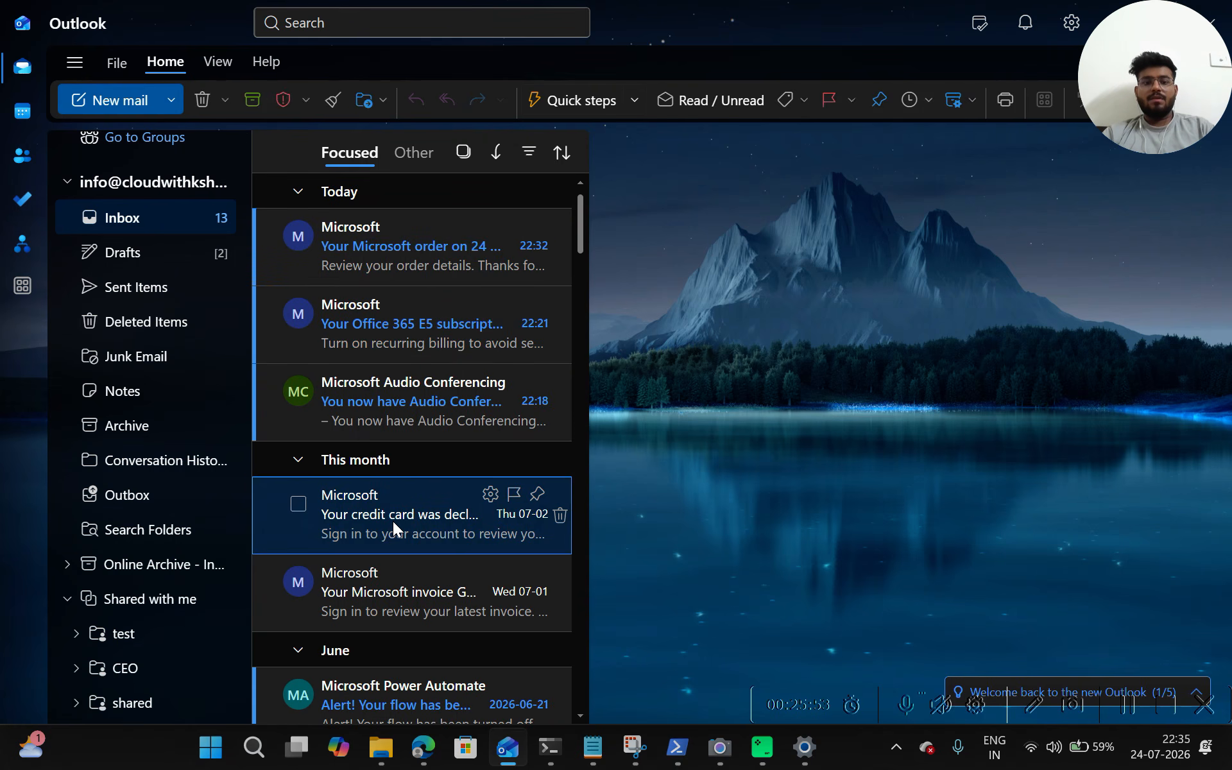
Read the Audio Conferencing, Office 365 E5 and Microsoft order emails, then check Sent Items.
click(406, 392)
click(403, 327)
click(384, 265)
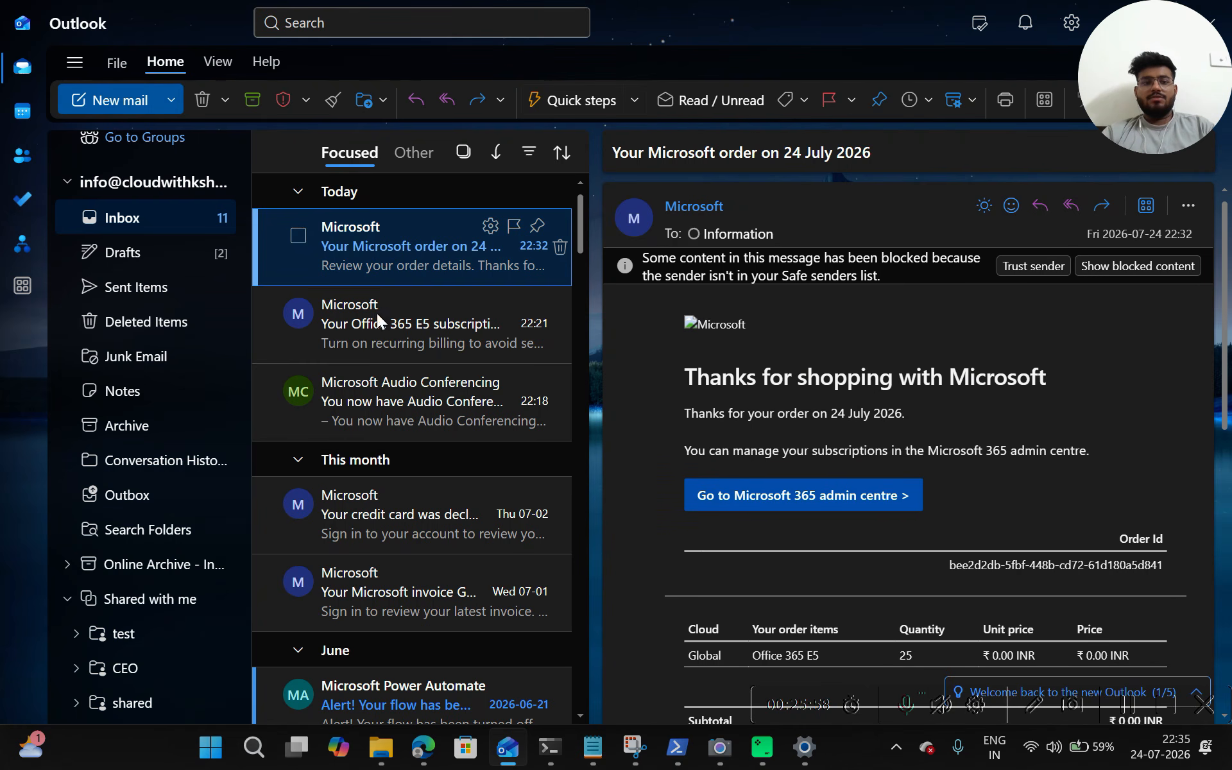
click(107, 294)
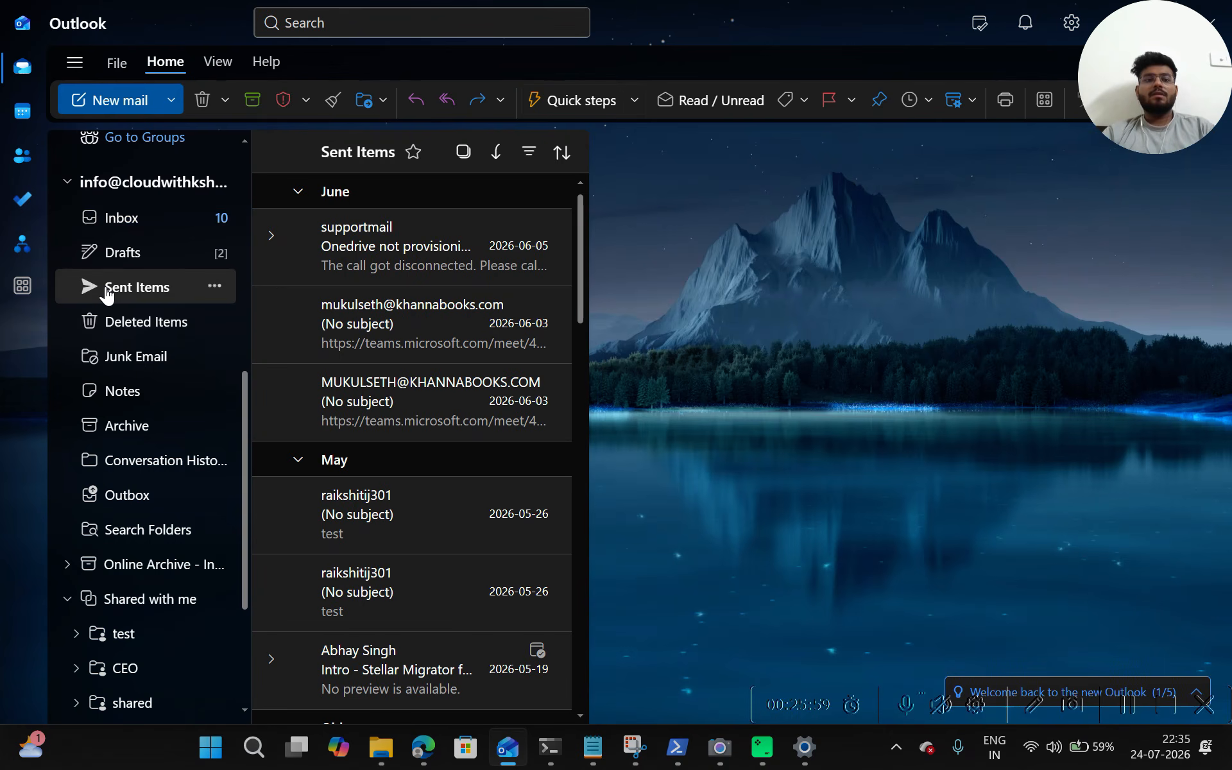
click(162, 221)
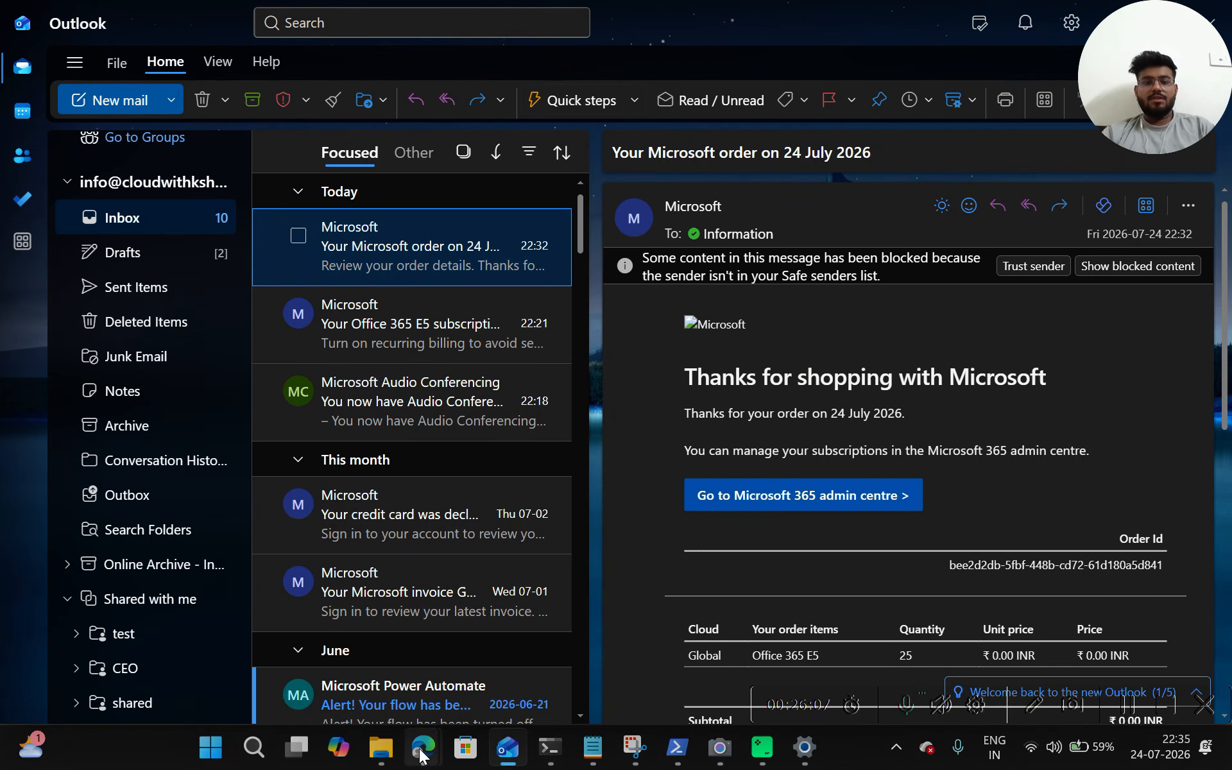
mouse_move(423, 748)
click(358, 638)
Refresh testmigration's mailbox status repeatedly, then refresh the Migration batches list.
click(382, 246)
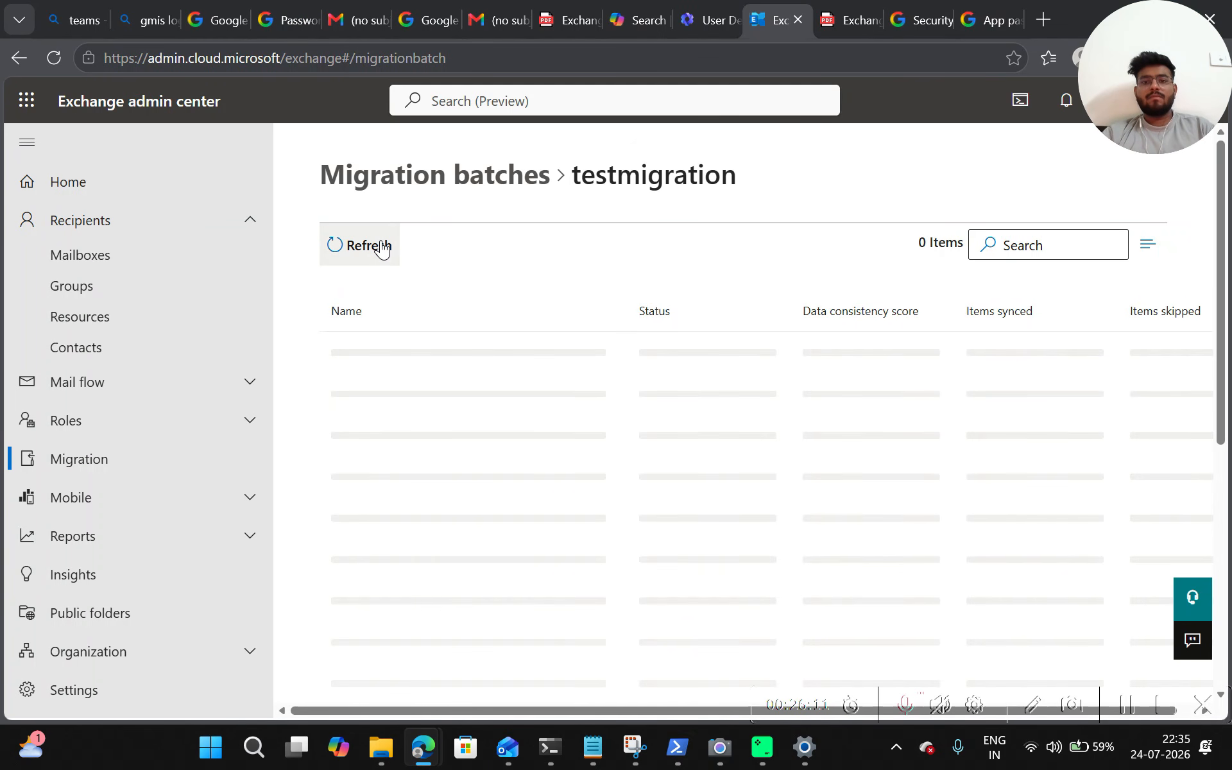
click(382, 246)
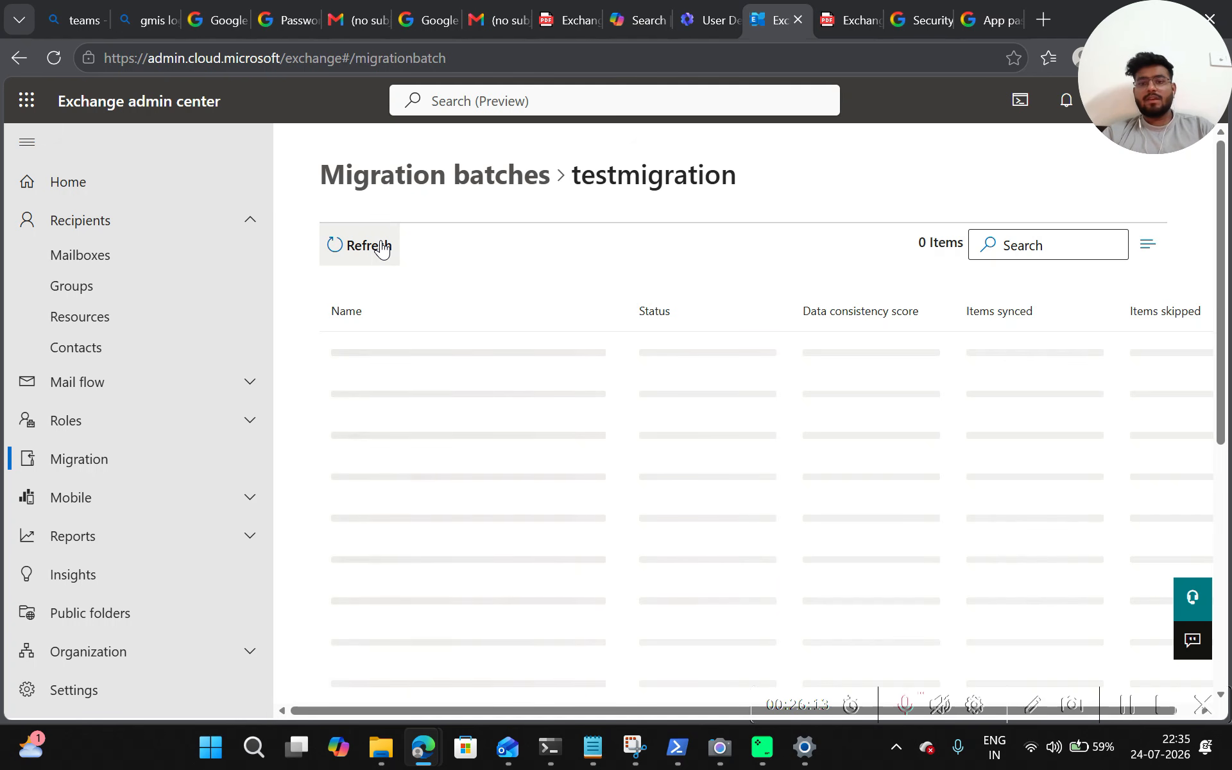
click(382, 247)
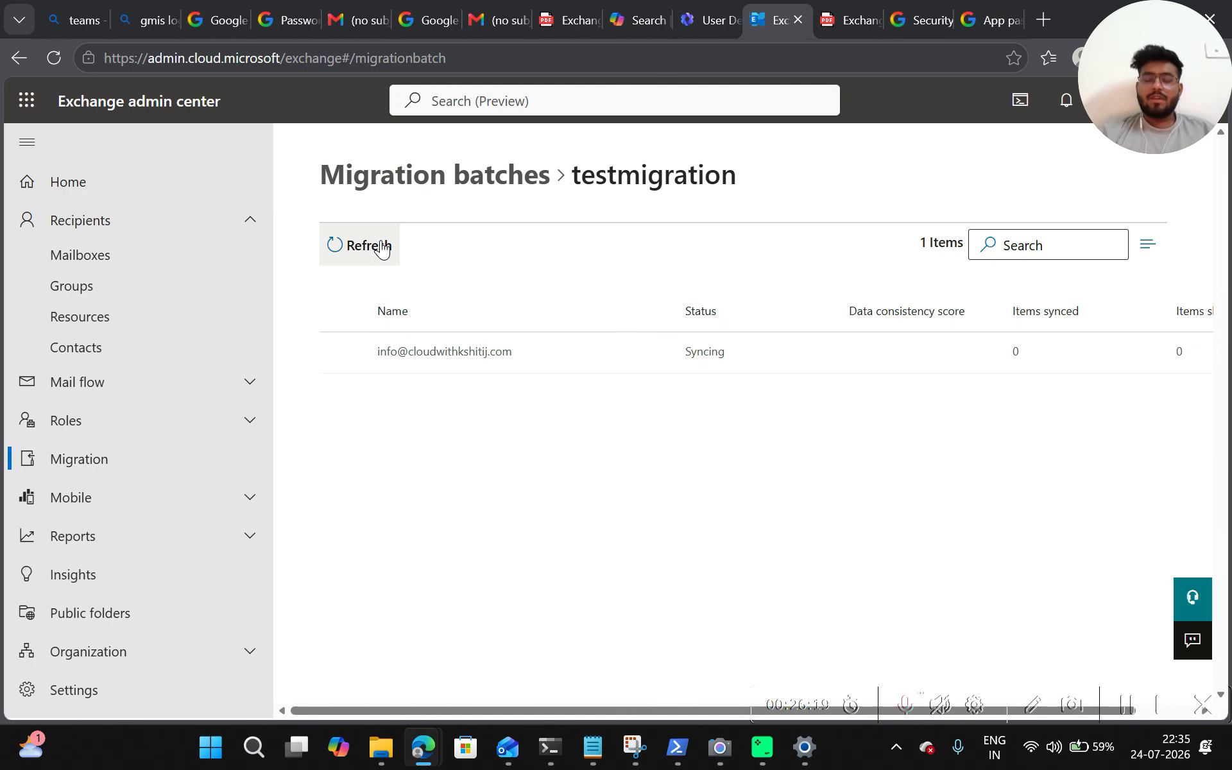
click(382, 246)
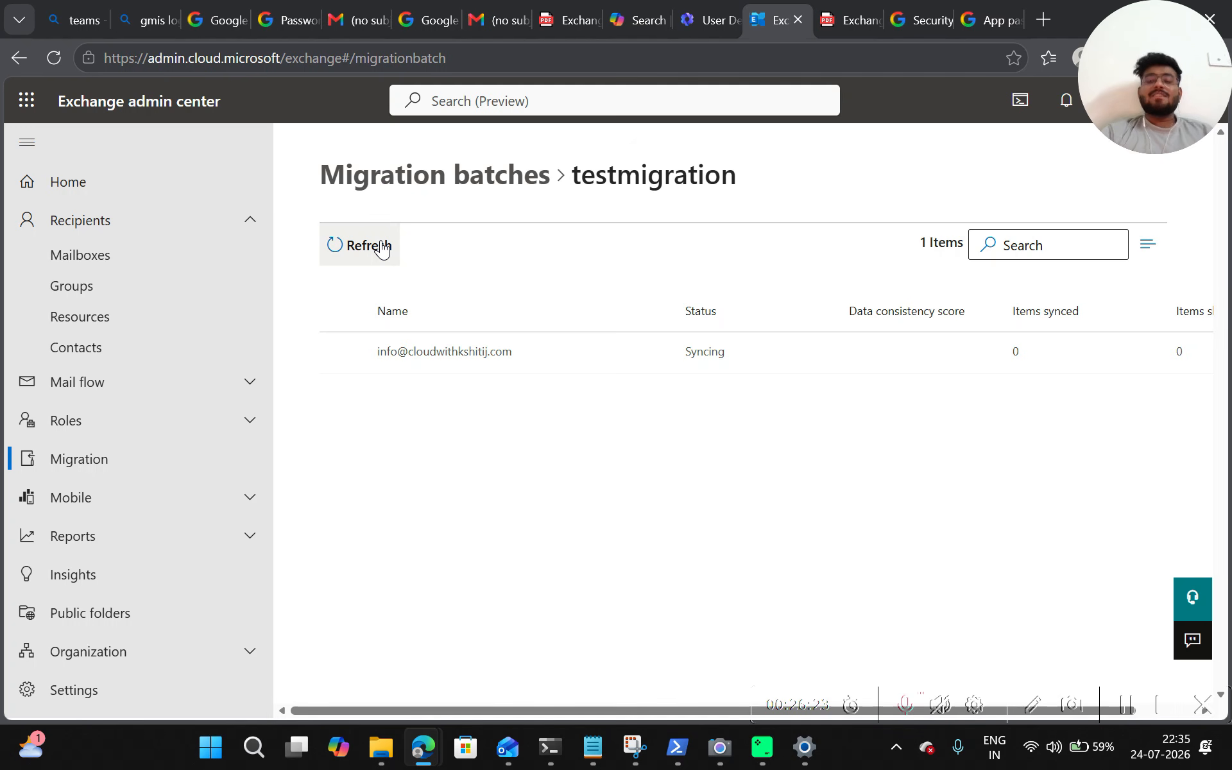
click(382, 246)
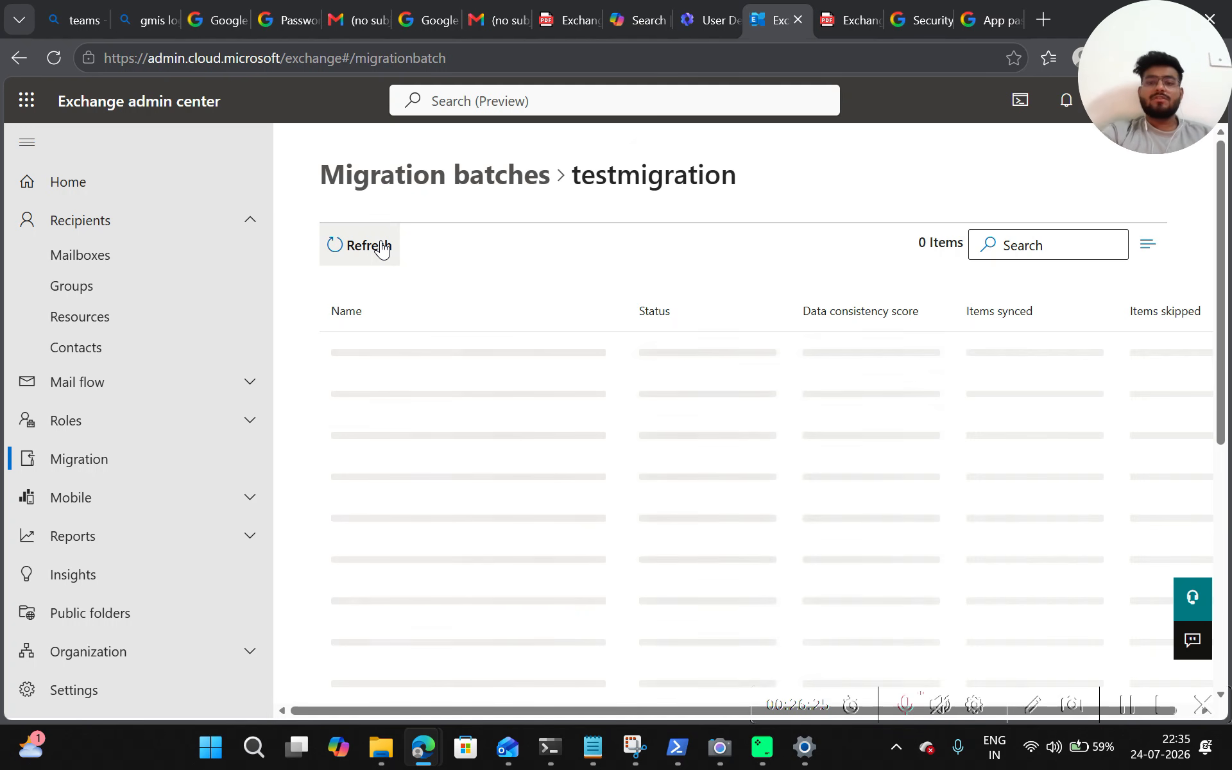
click(446, 187)
click(727, 365)
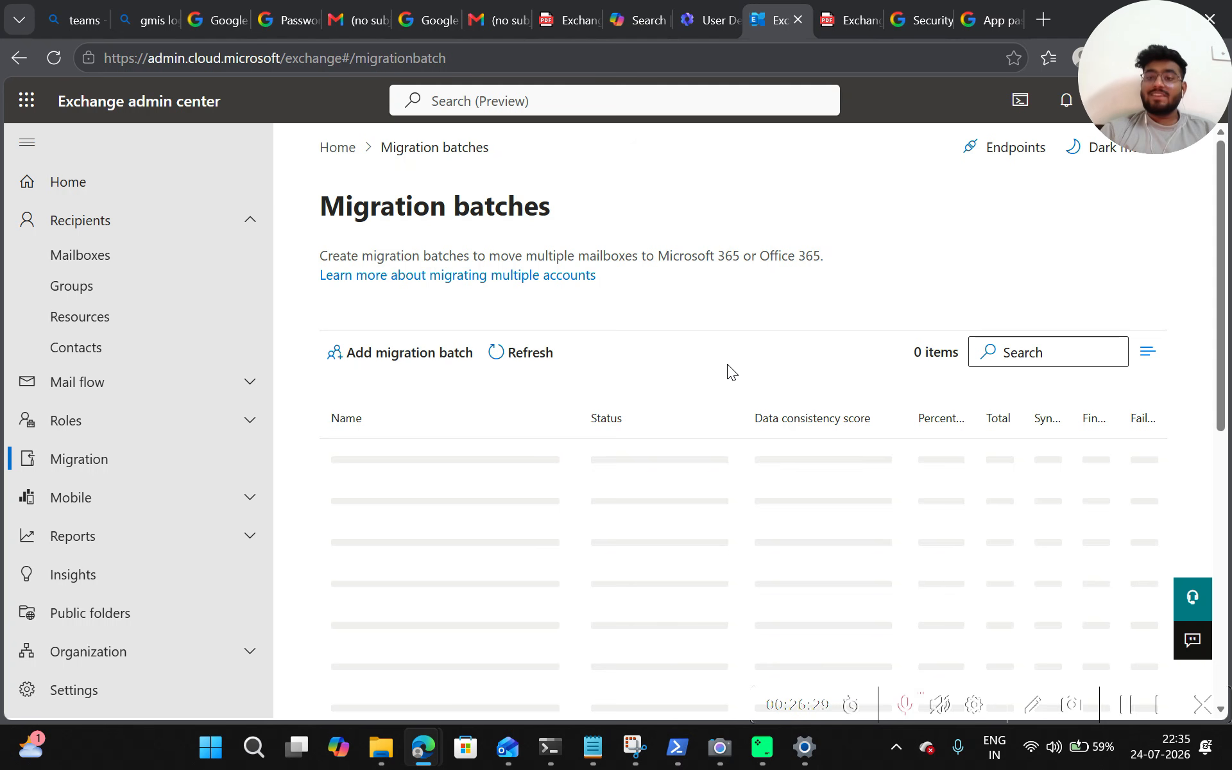
click(544, 358)
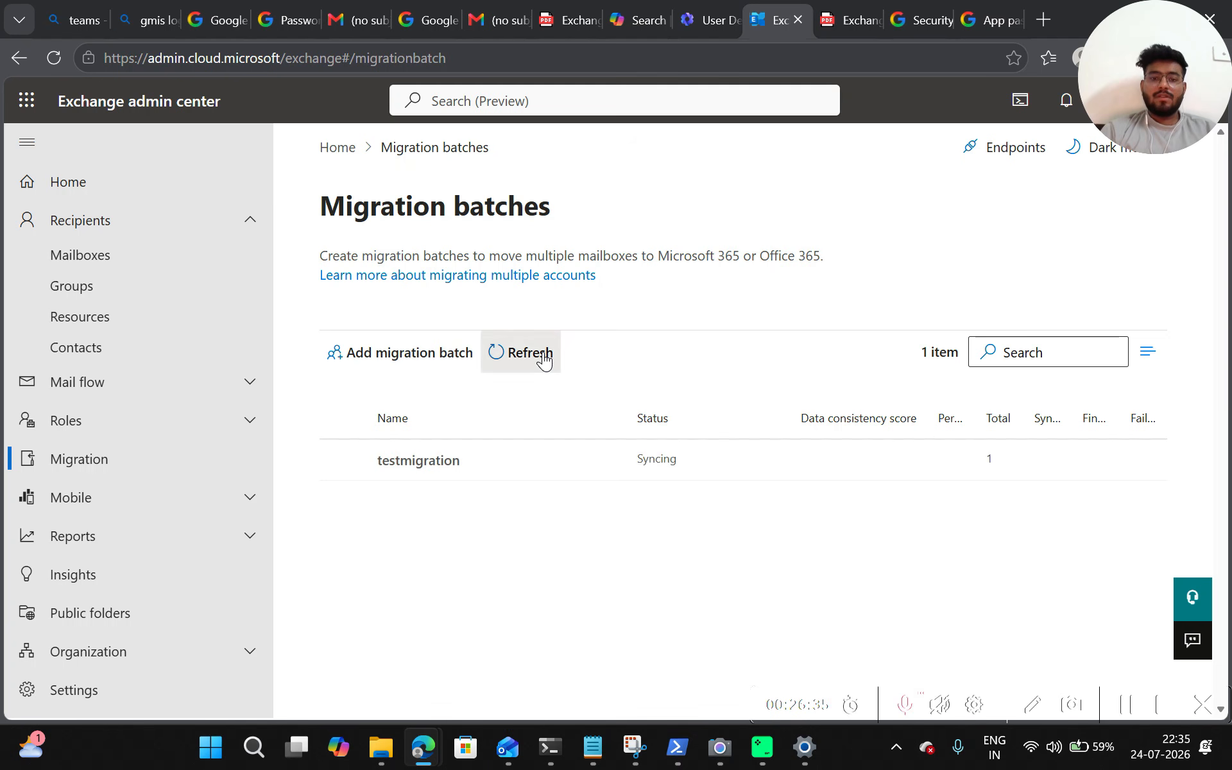
click(544, 358)
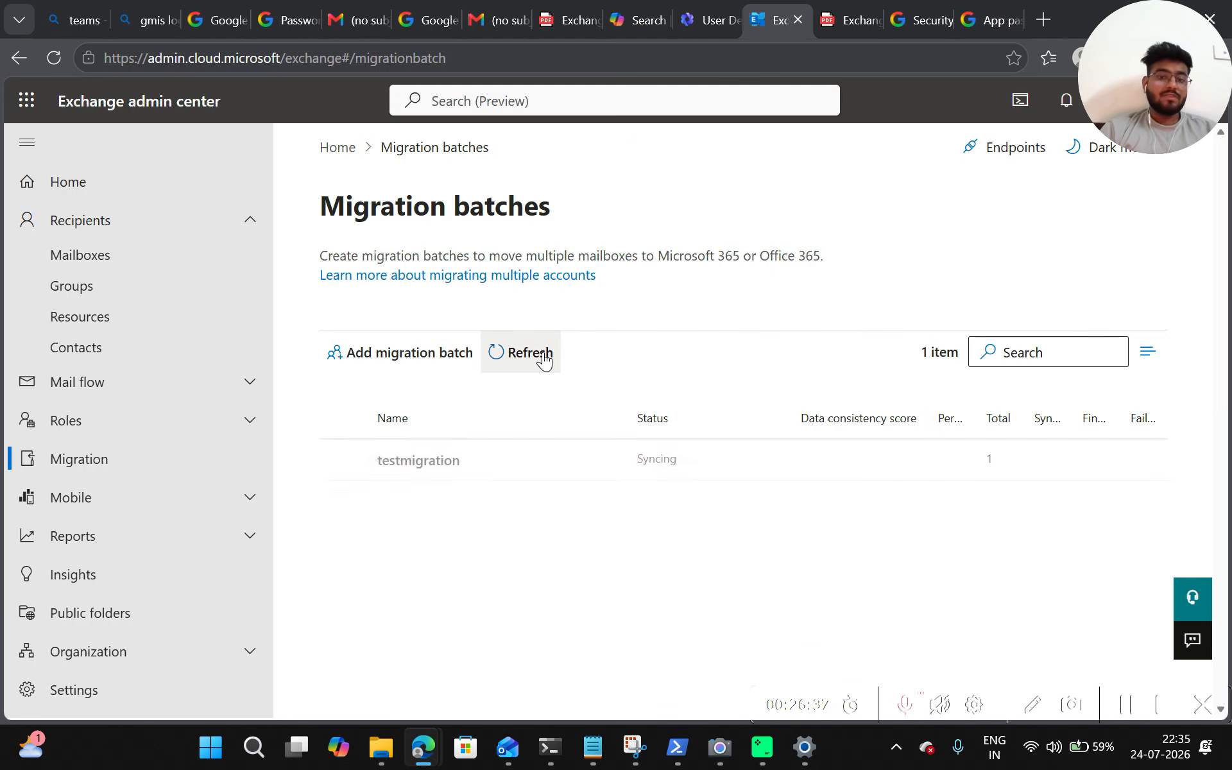
Reopen testmigration's mailbox details and select the mailbox showing Synced, Perfect, 9 items.
click(448, 467)
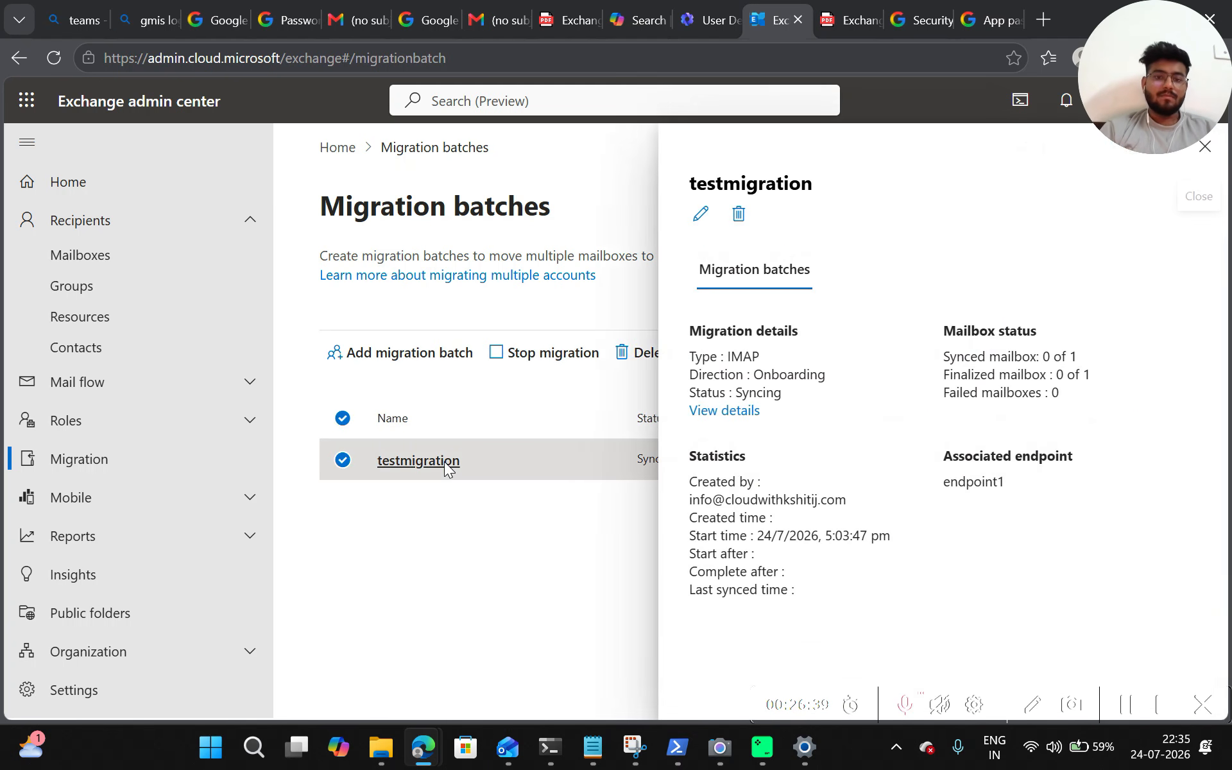
click(724, 412)
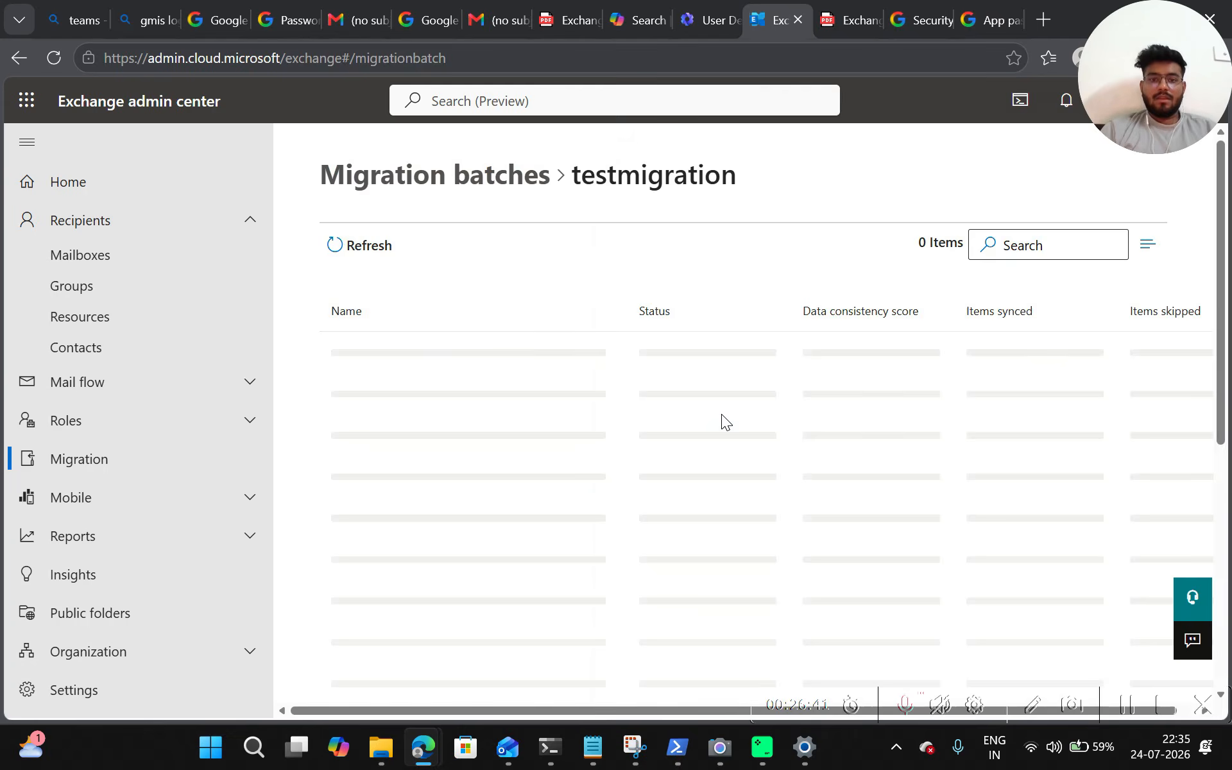
click(365, 257)
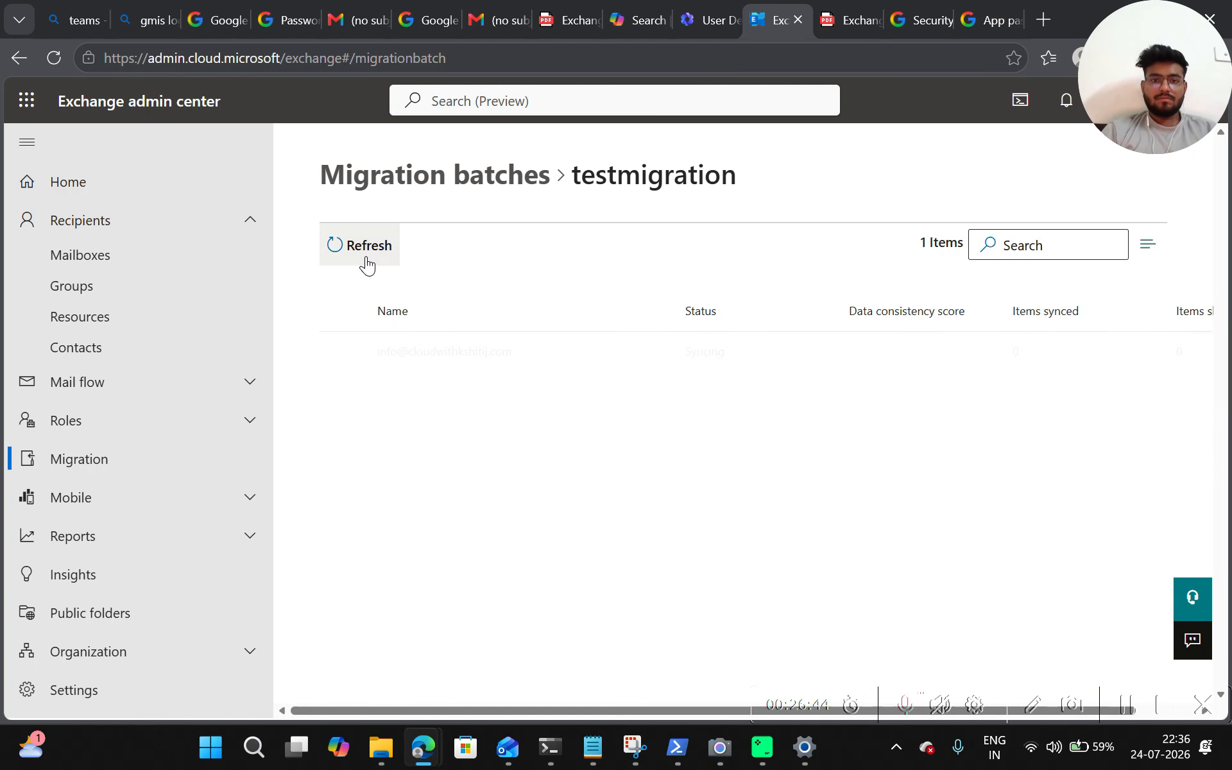
click(367, 263)
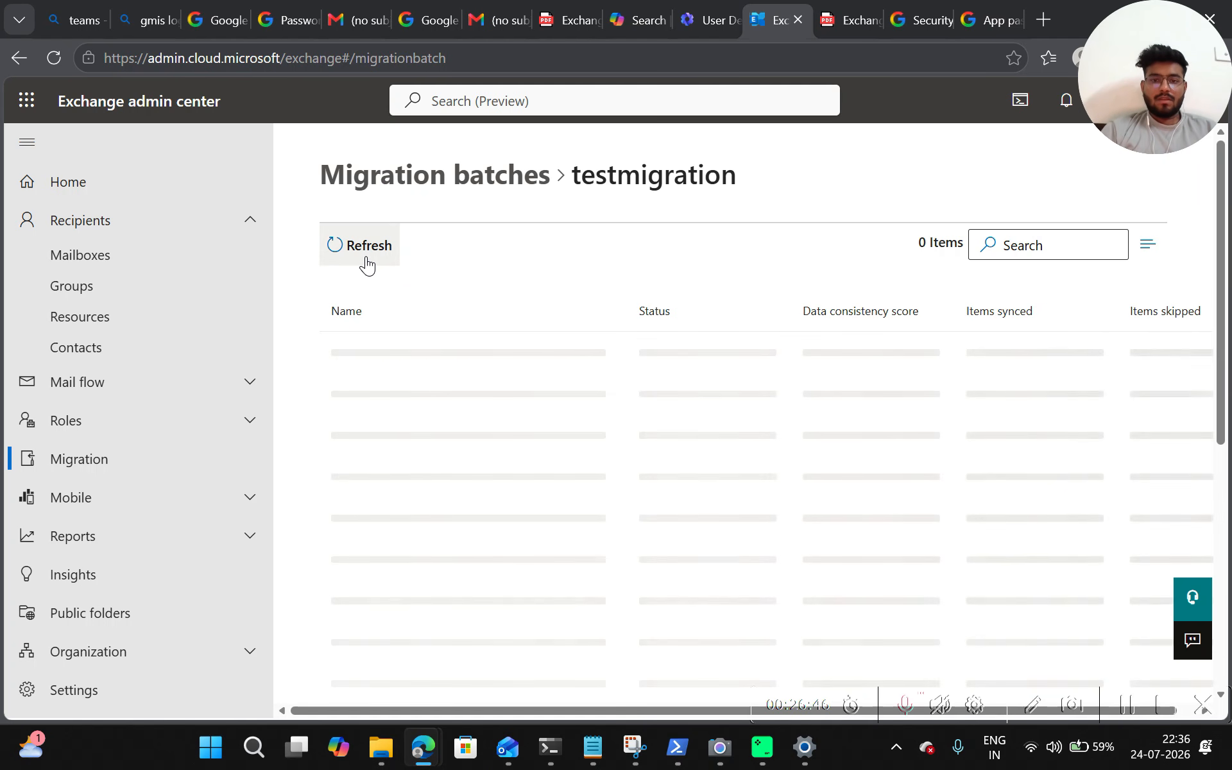
click(367, 263)
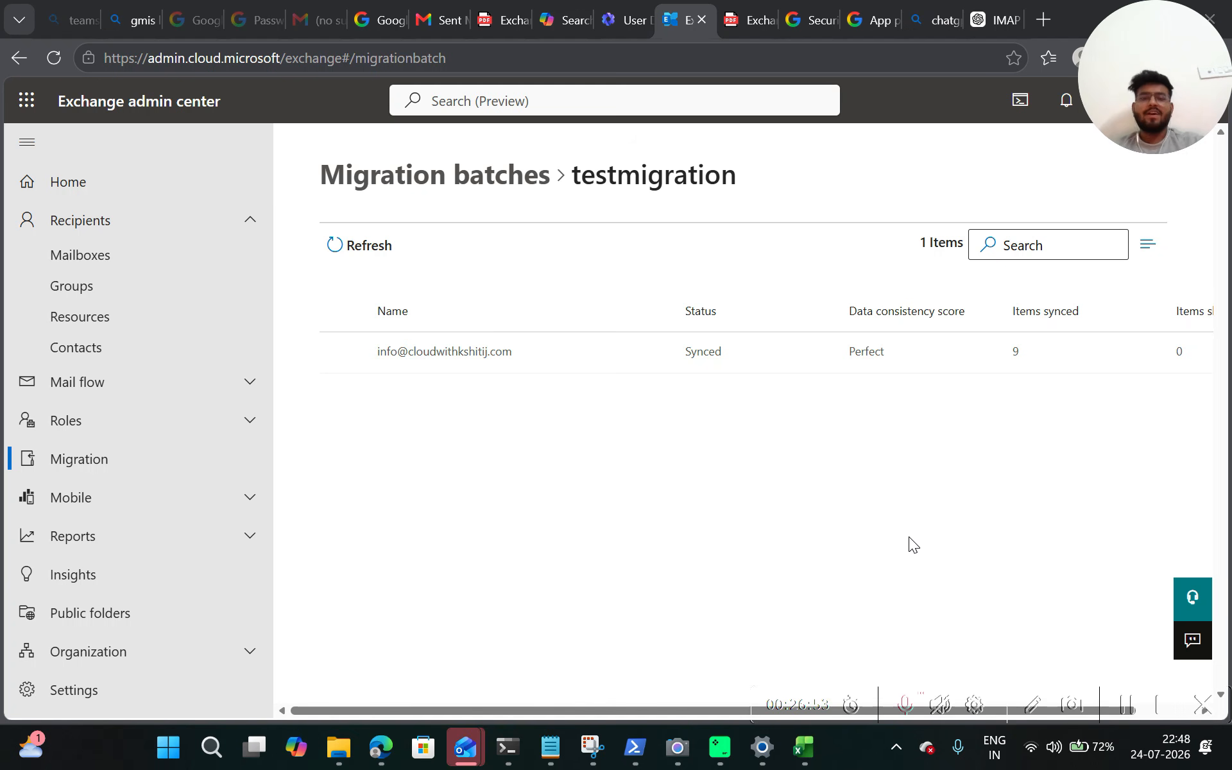
click(480, 178)
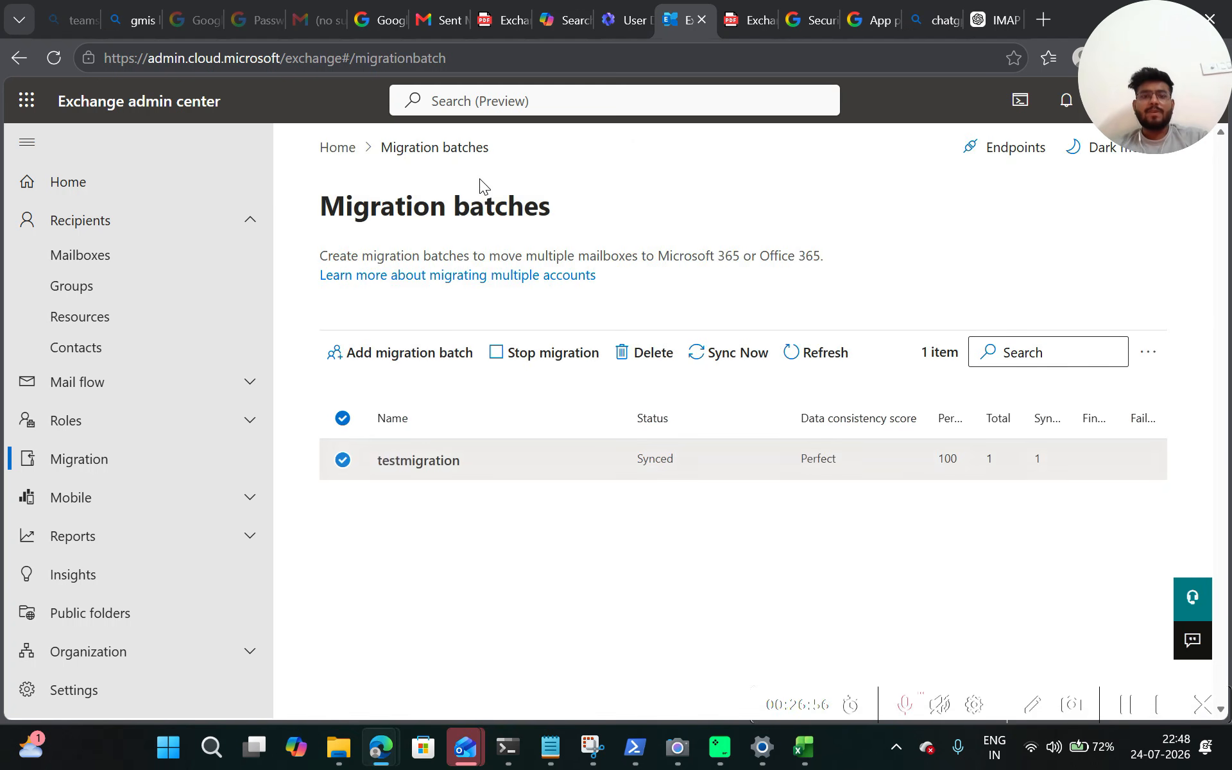
click(806, 353)
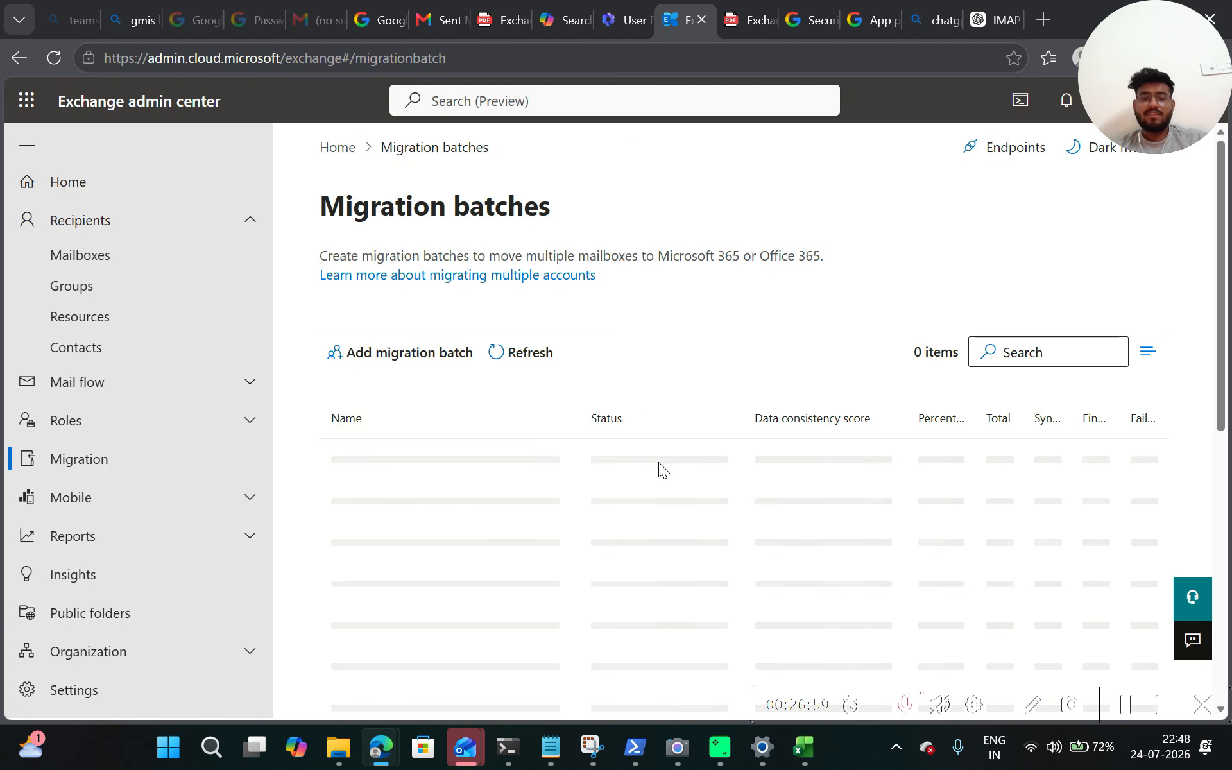
click(969, 472)
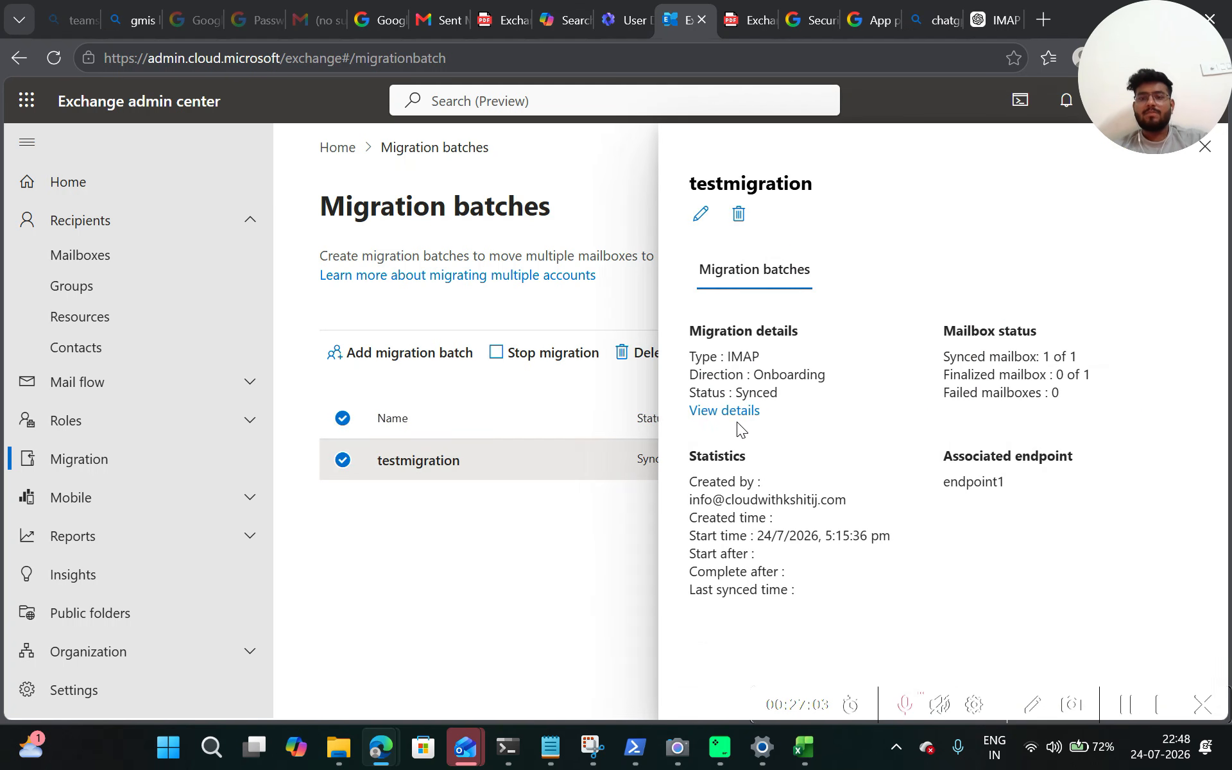
click(730, 414)
click(676, 352)
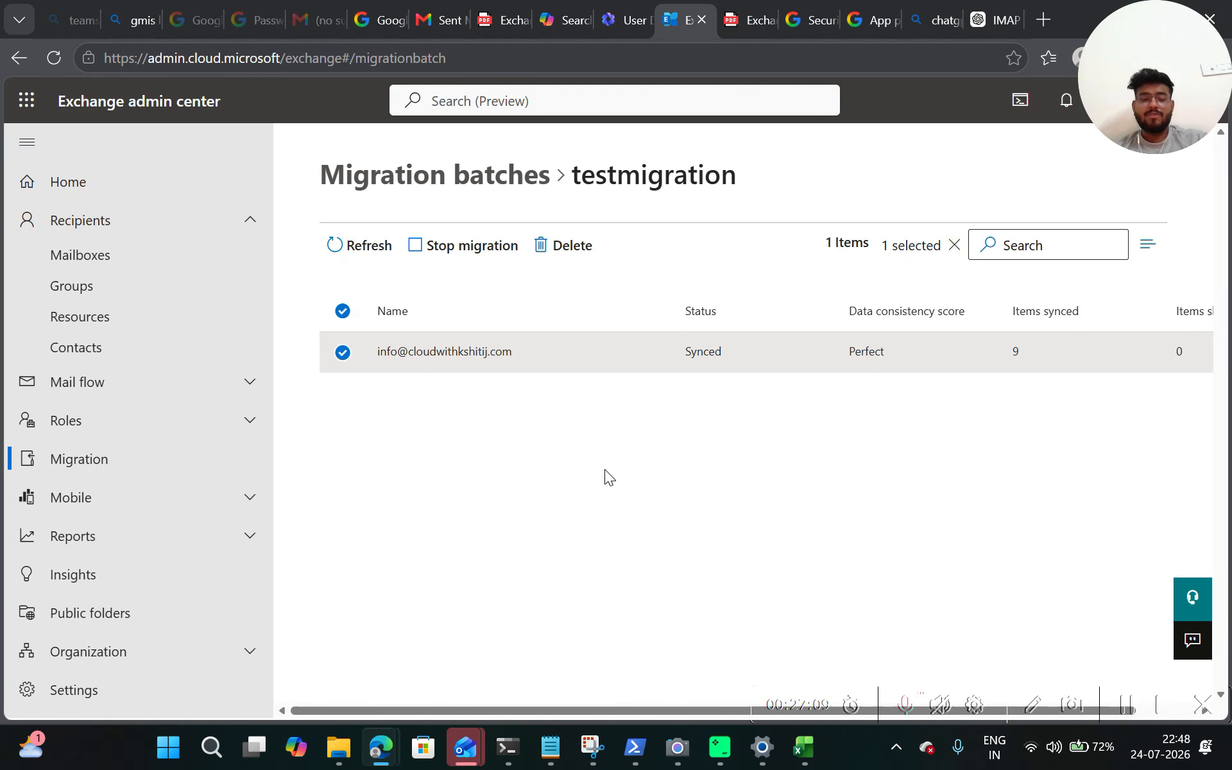
In Outlook, review the migrated Google security alerts and Office 365 E5 email.
mouse_move(466, 747)
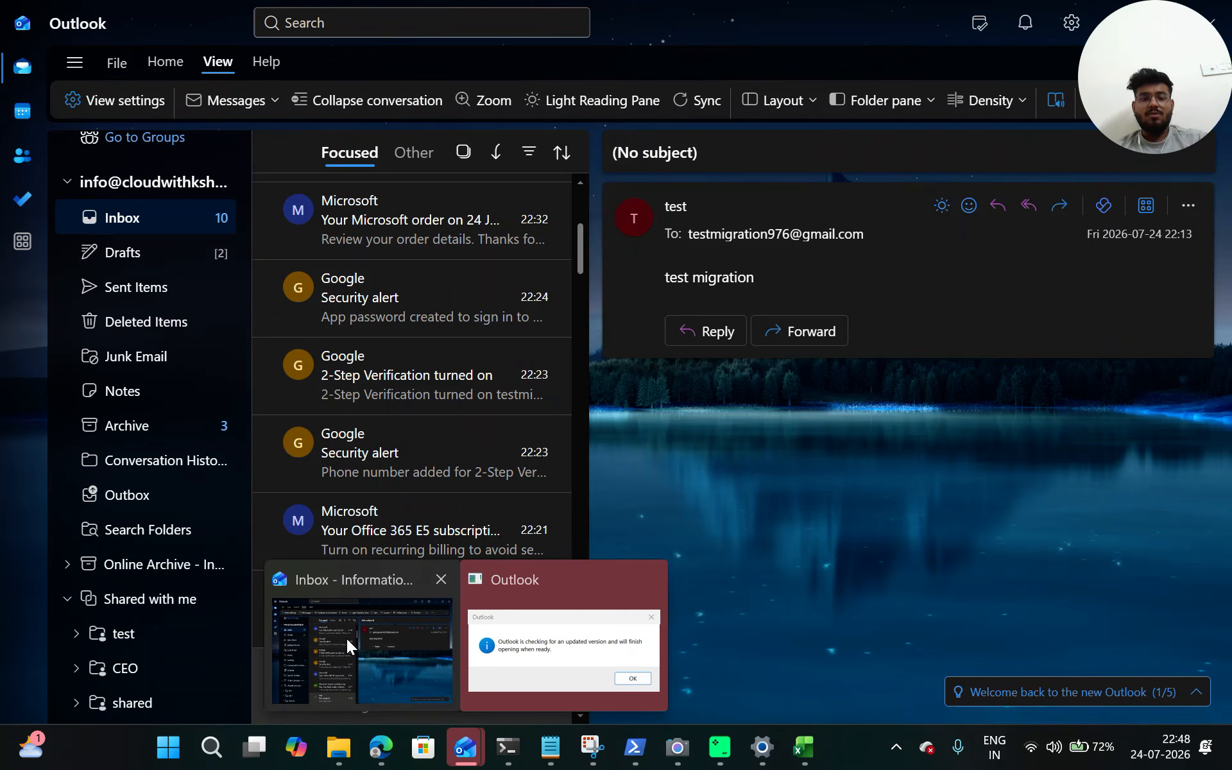
click(347, 637)
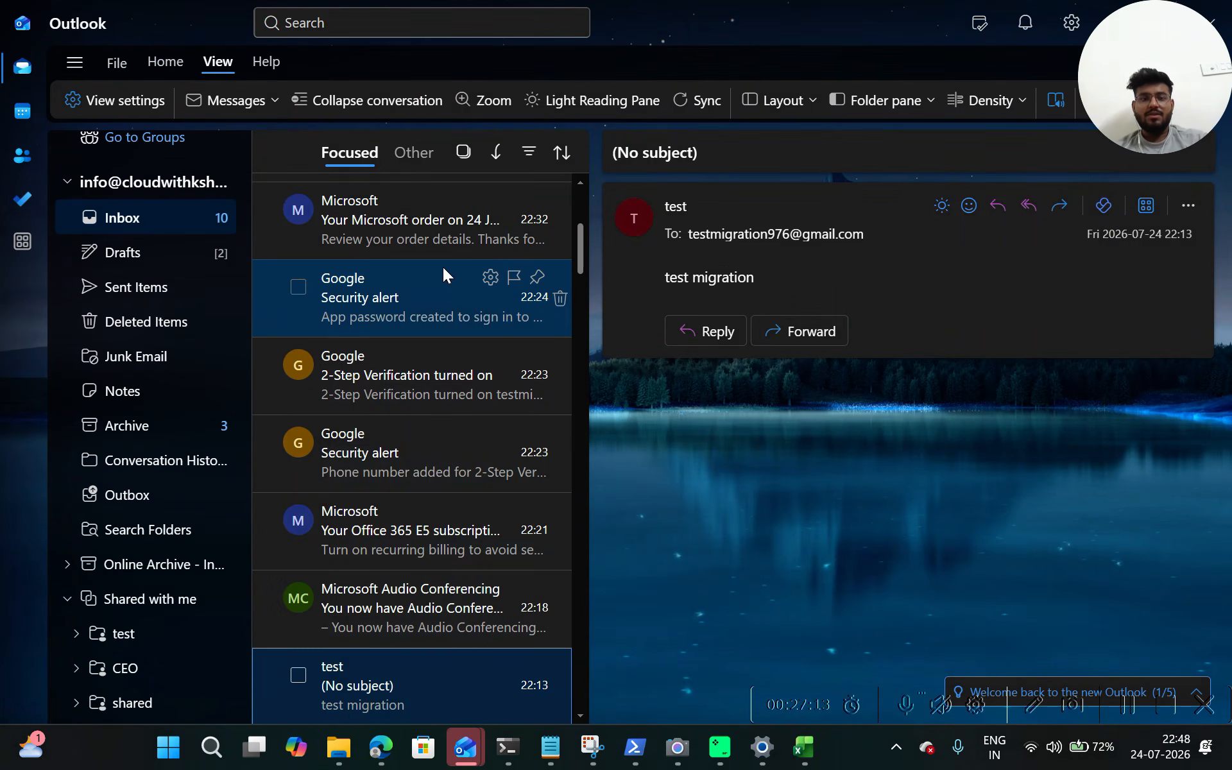
click(384, 295)
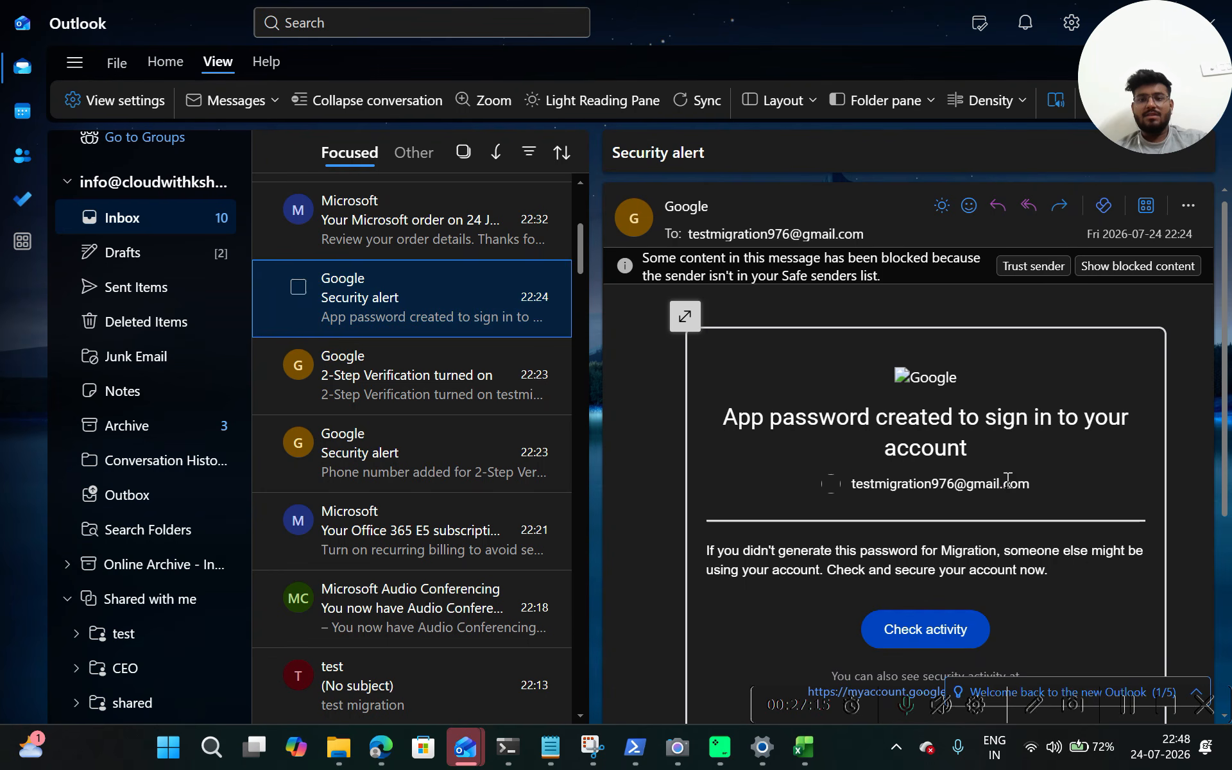
drag(1033, 482, 848, 492)
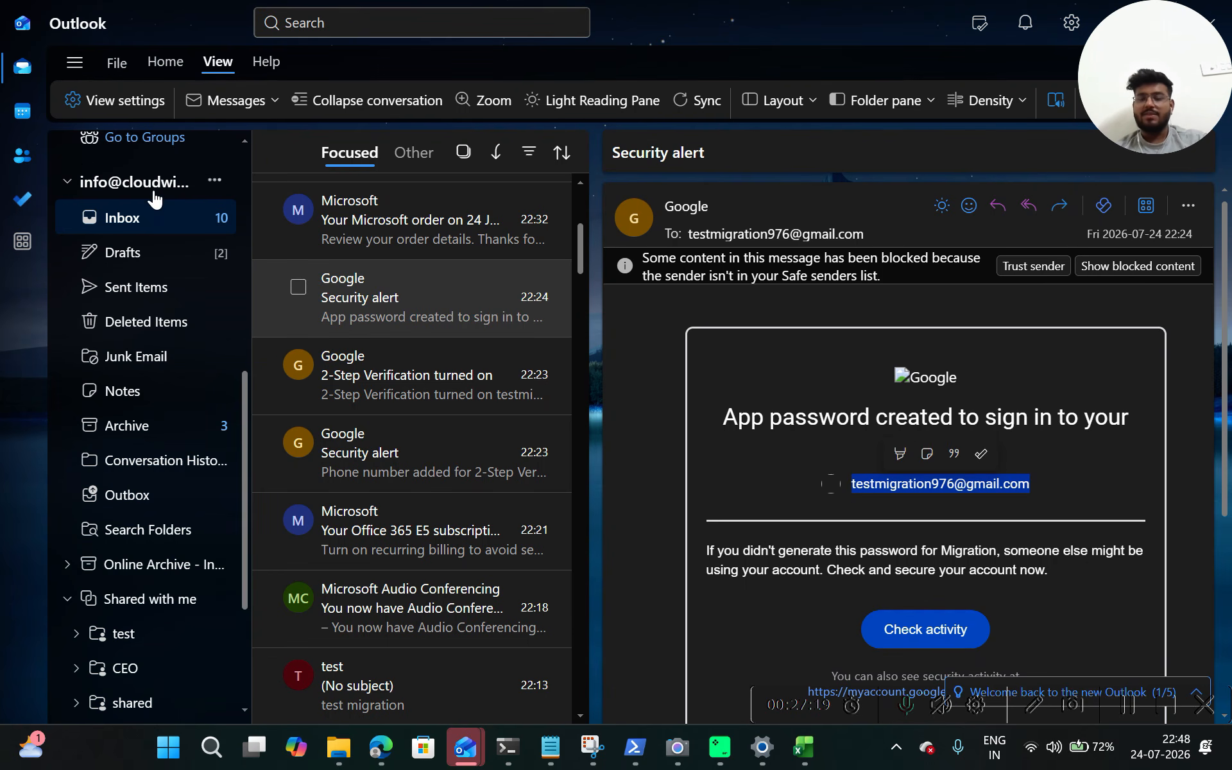
click(373, 394)
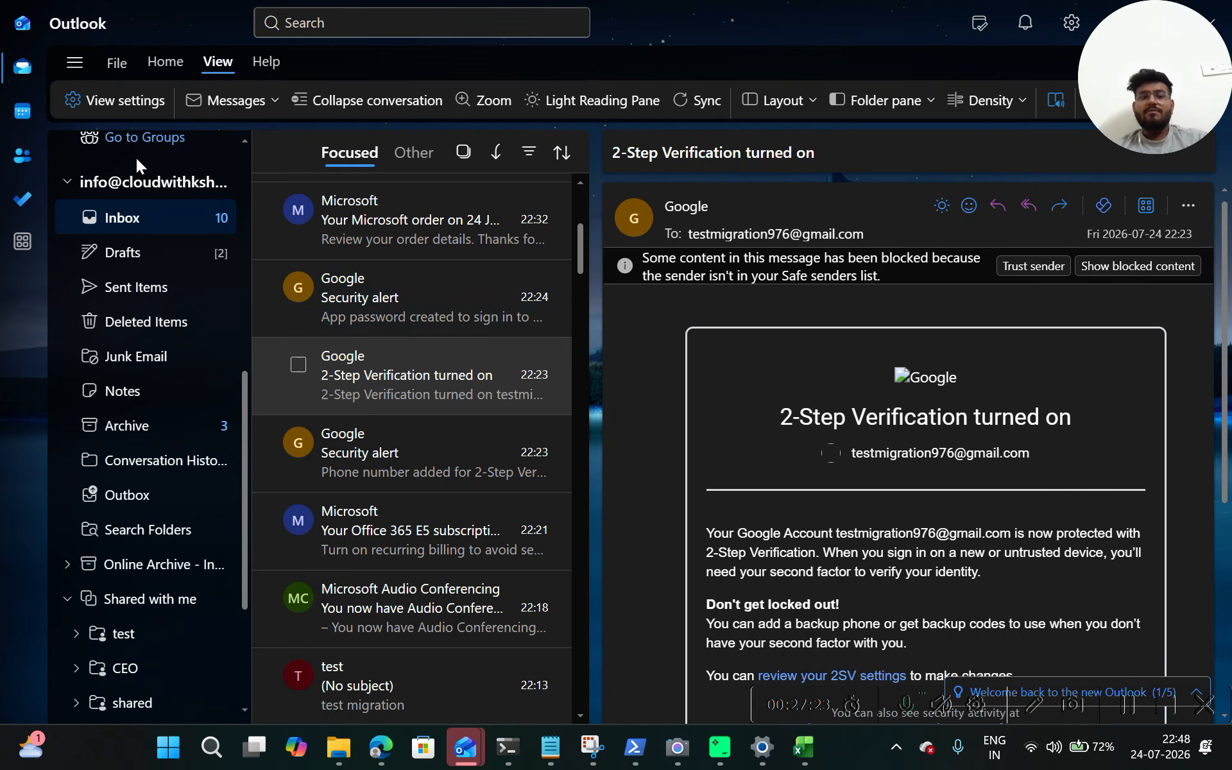
click(380, 441)
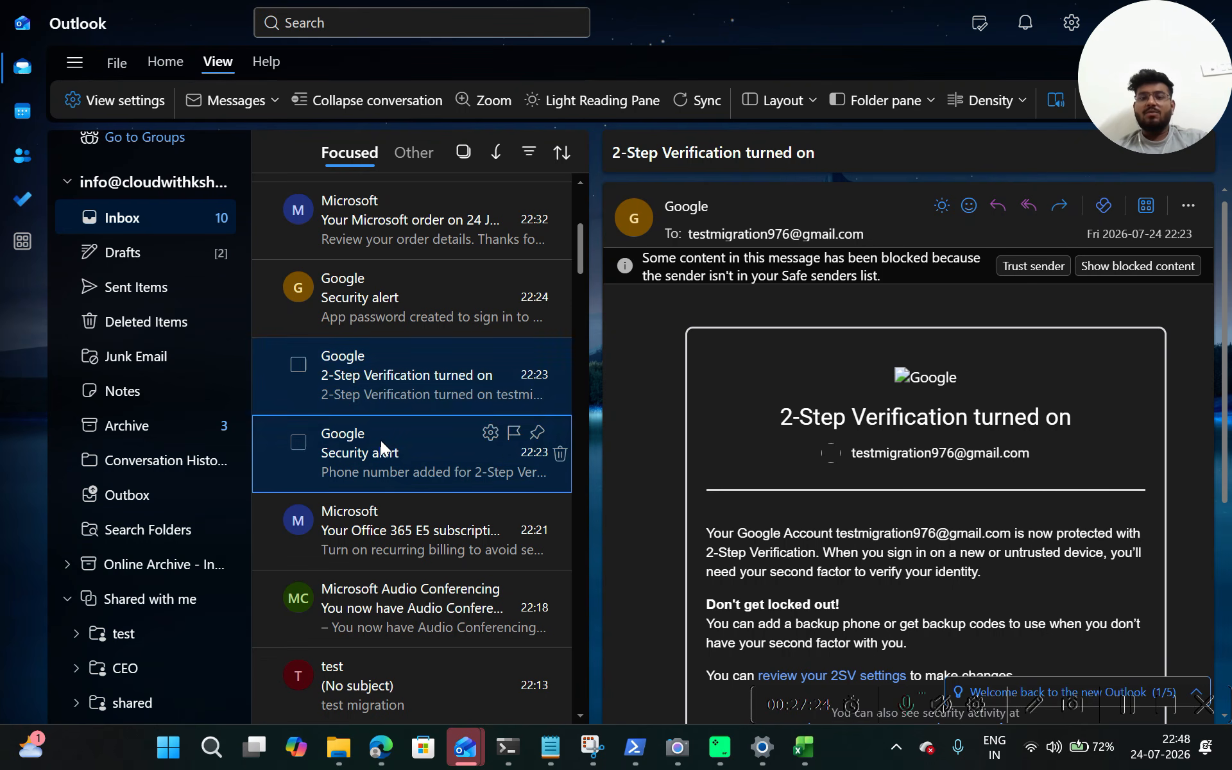
click(415, 515)
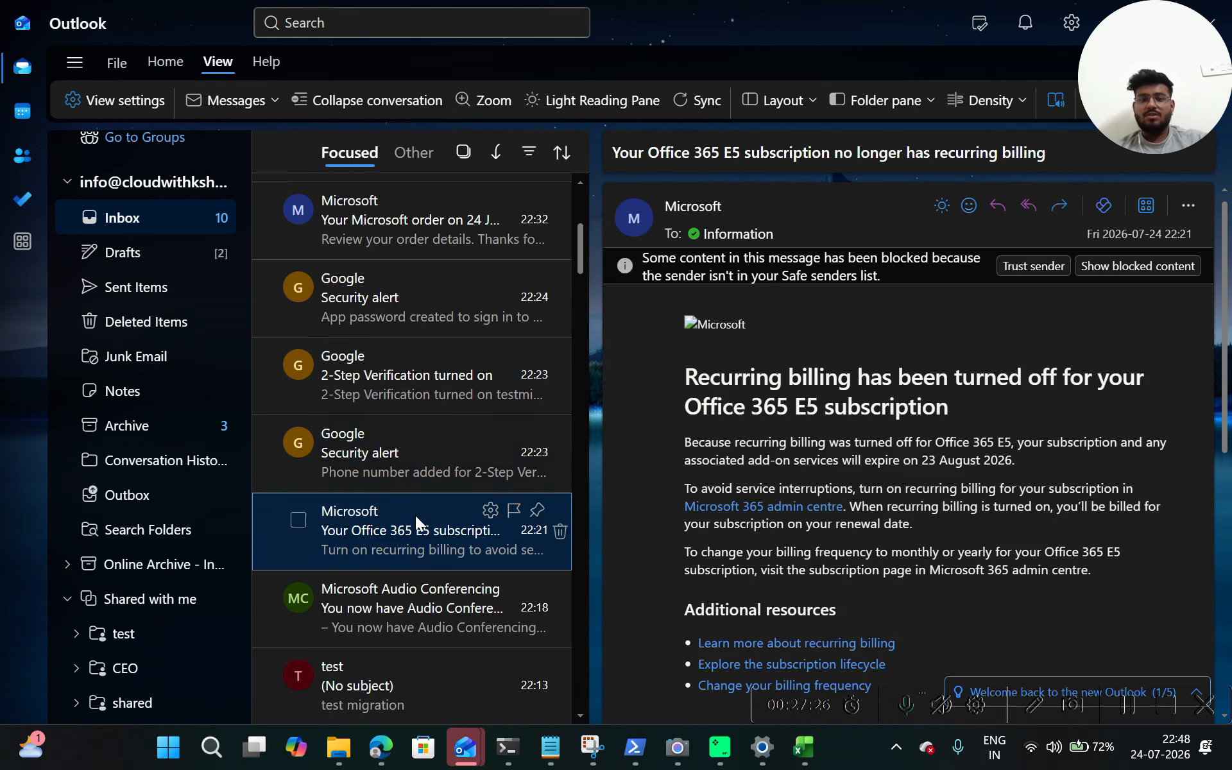
click(369, 469)
click(365, 364)
click(364, 314)
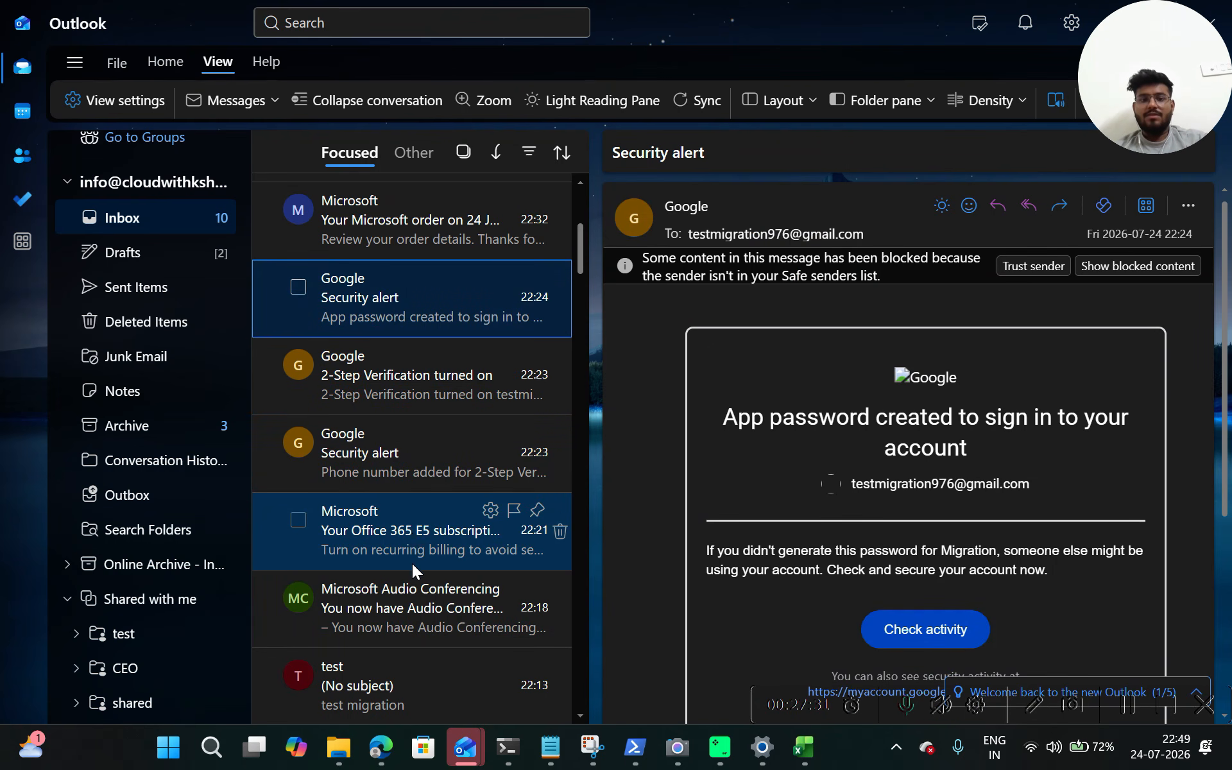
Open the migrated 'test migration' message and scroll the list back to the top.
click(384, 672)
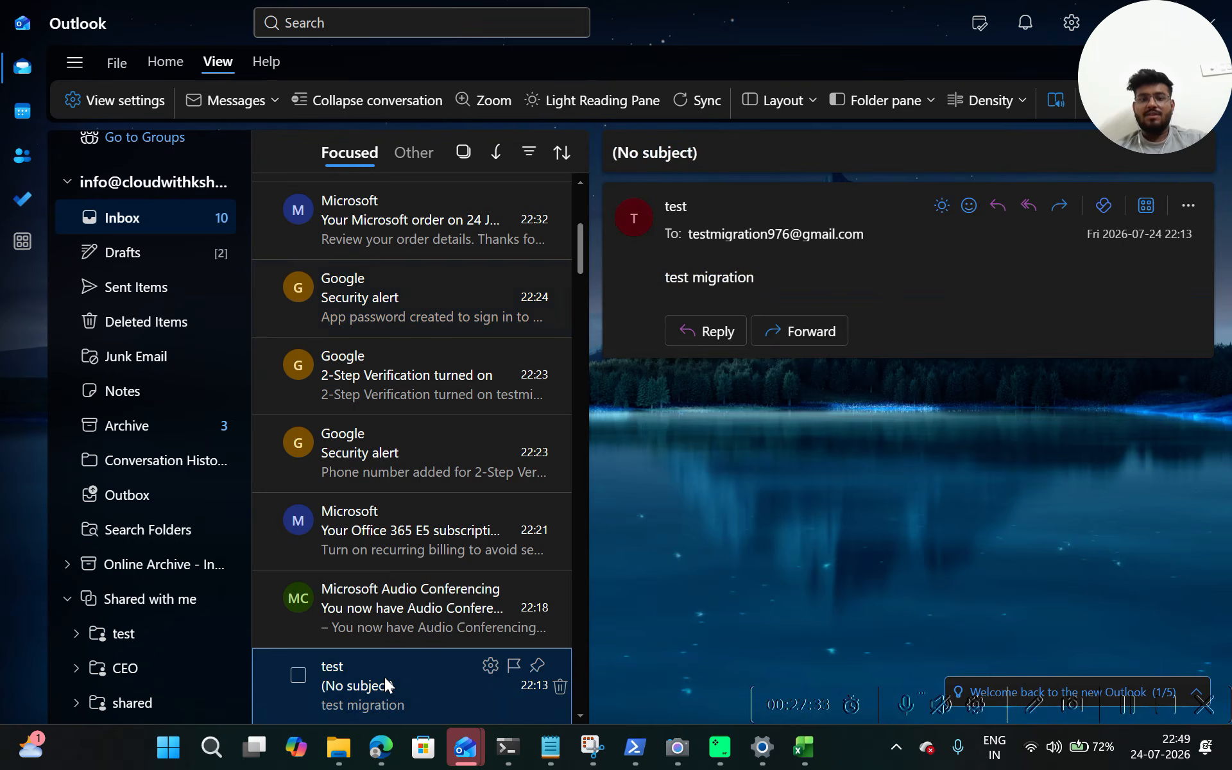
click(854, 247)
triple_click(720, 284)
click(780, 282)
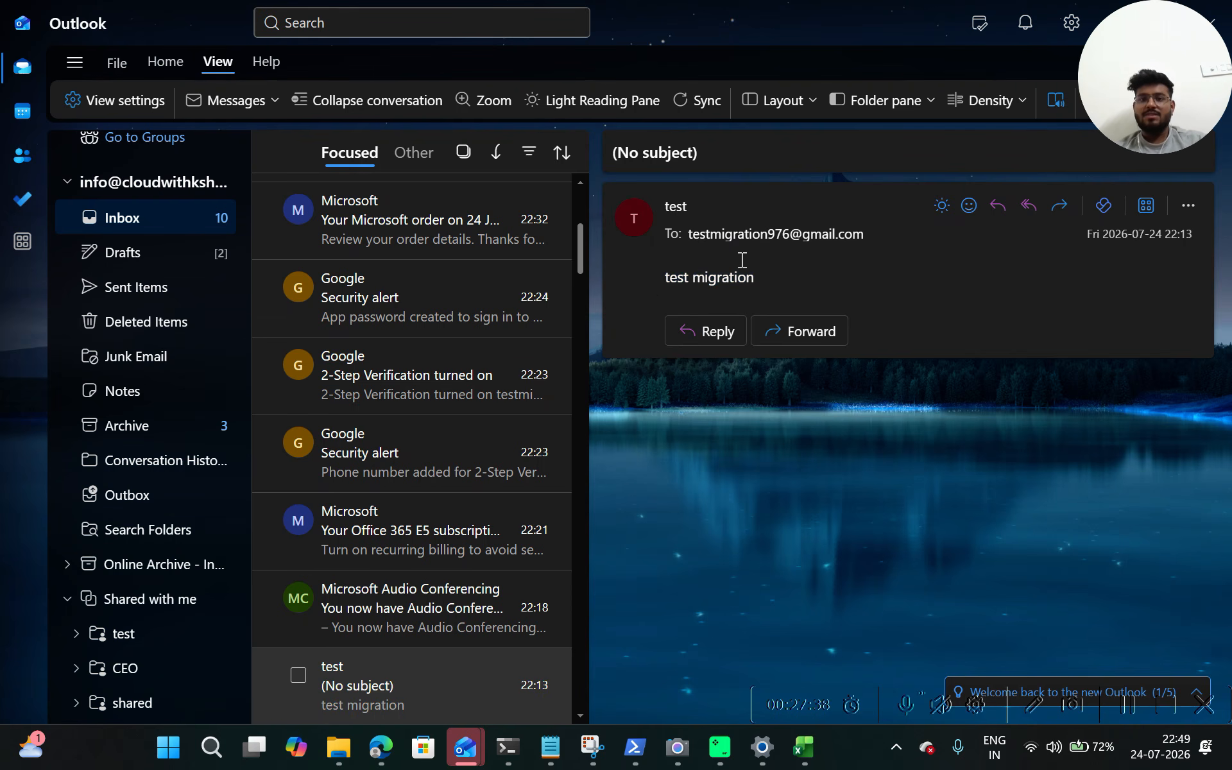
drag(578, 255, 576, 214)
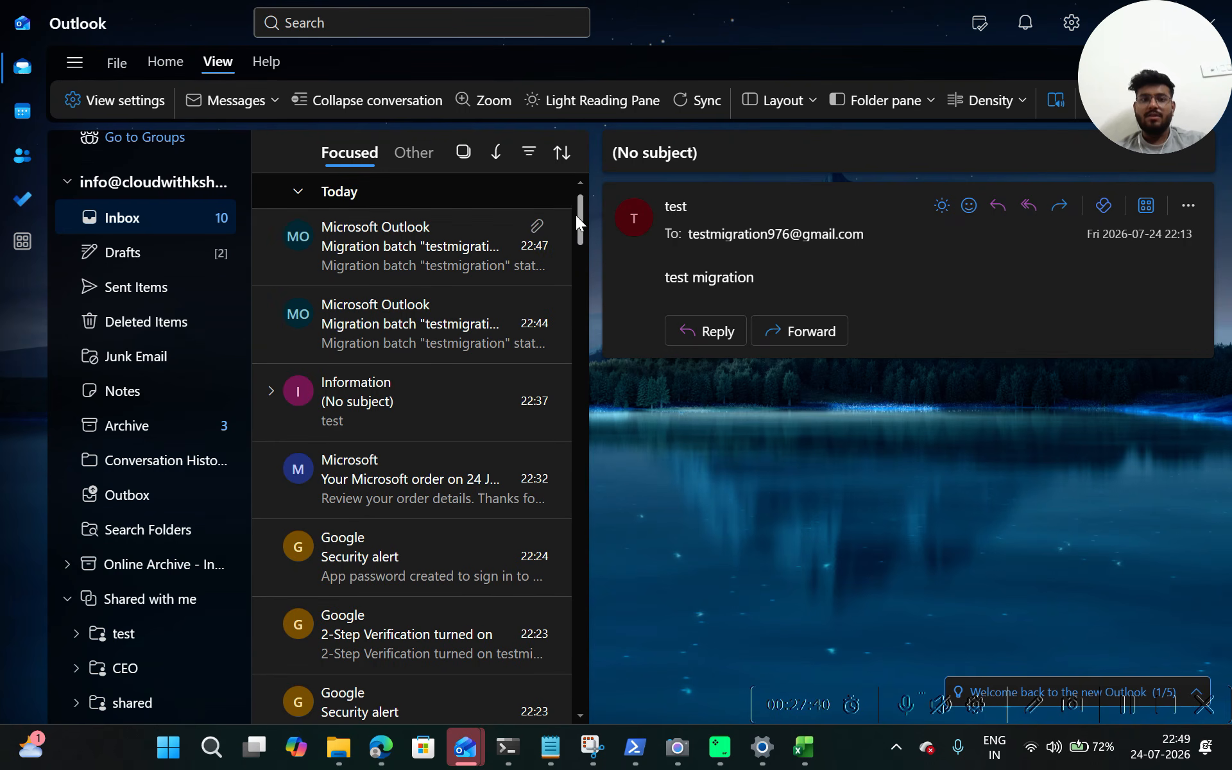
Check that the newest testmigration status report reads Synced with one mailbox, then bring the app-password Notepad note forward.
click(426, 248)
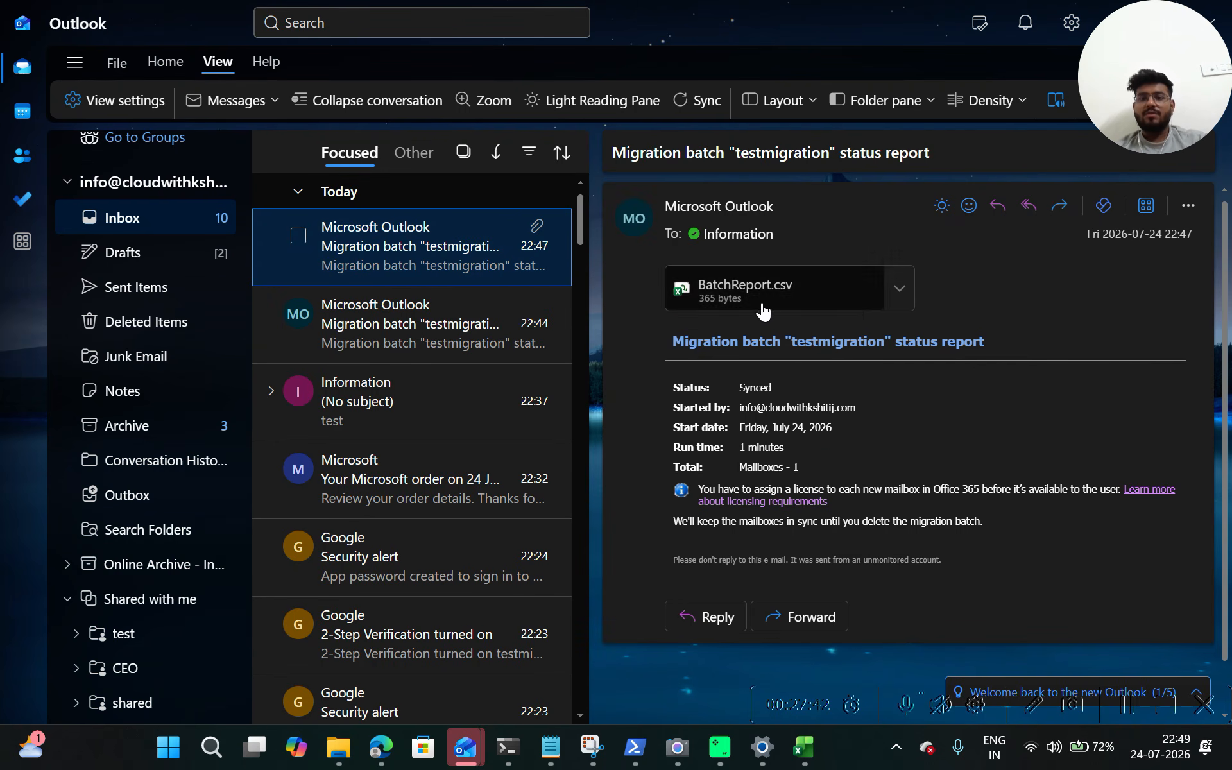
click(988, 339)
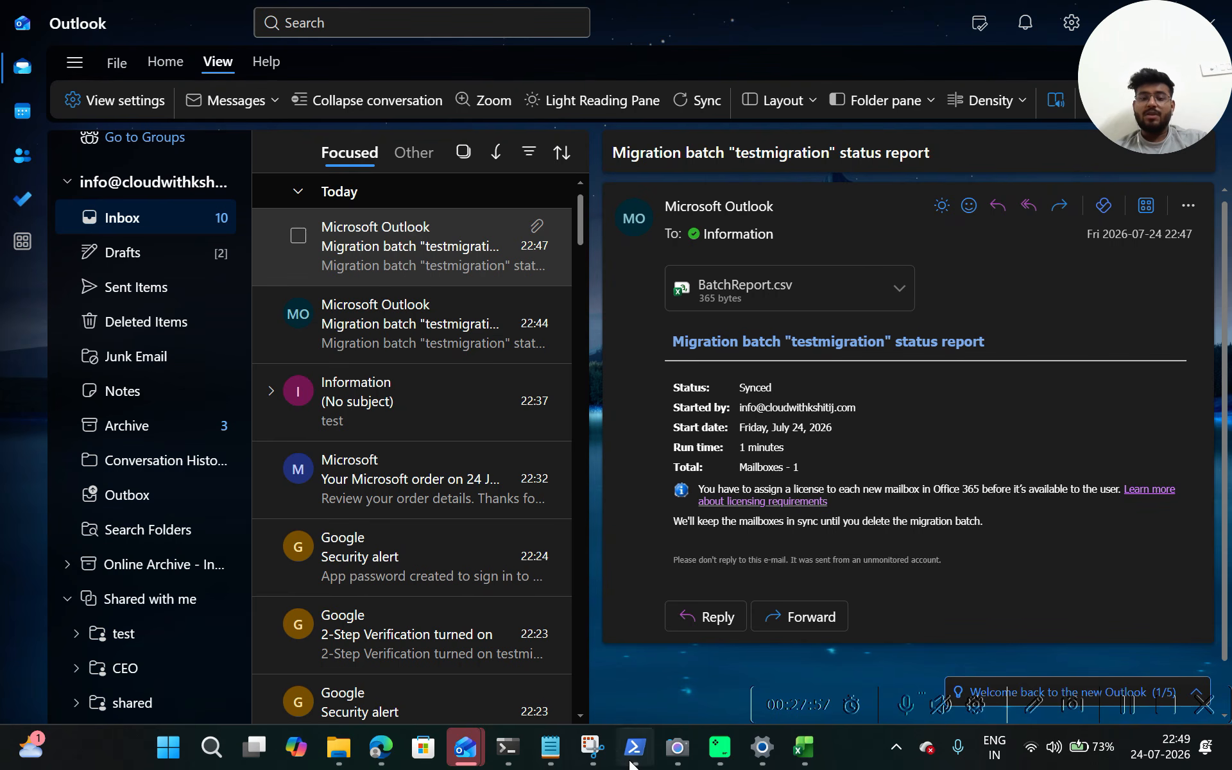
click(550, 747)
click(435, 340)
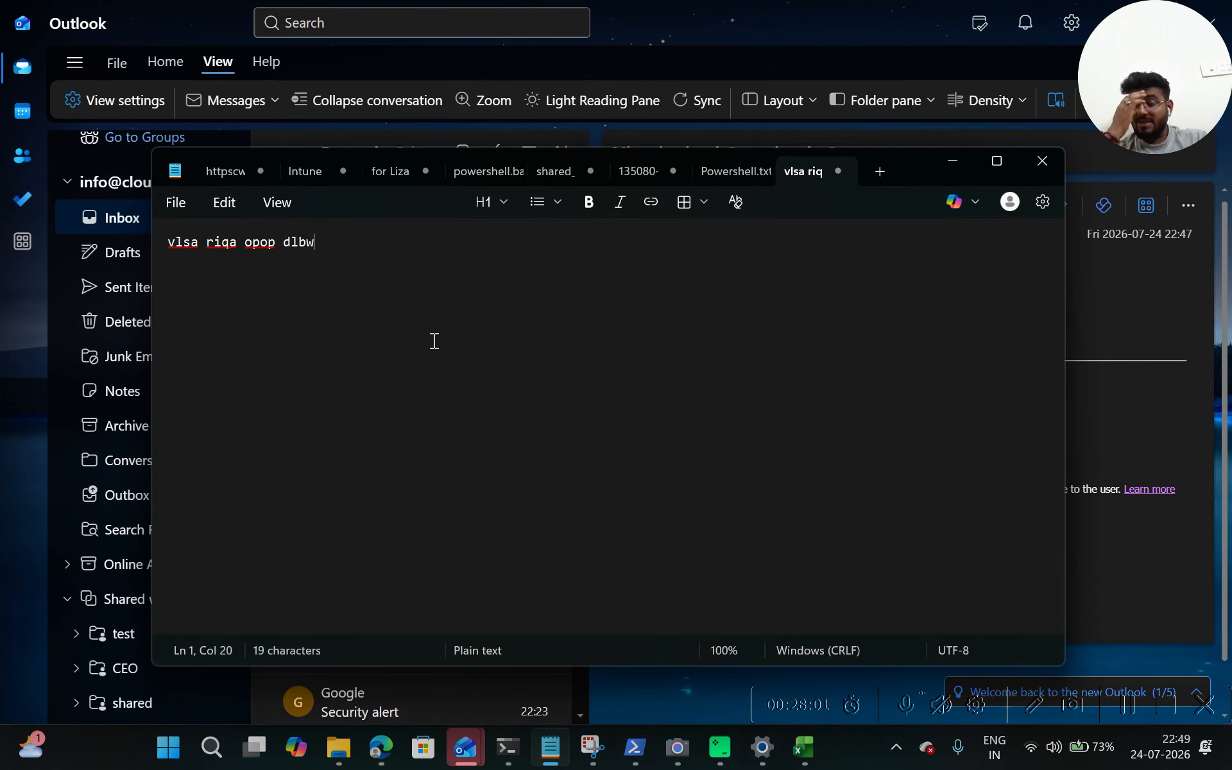
Select and review the stored app password line in the Notepad note.
key(ctrl+a)
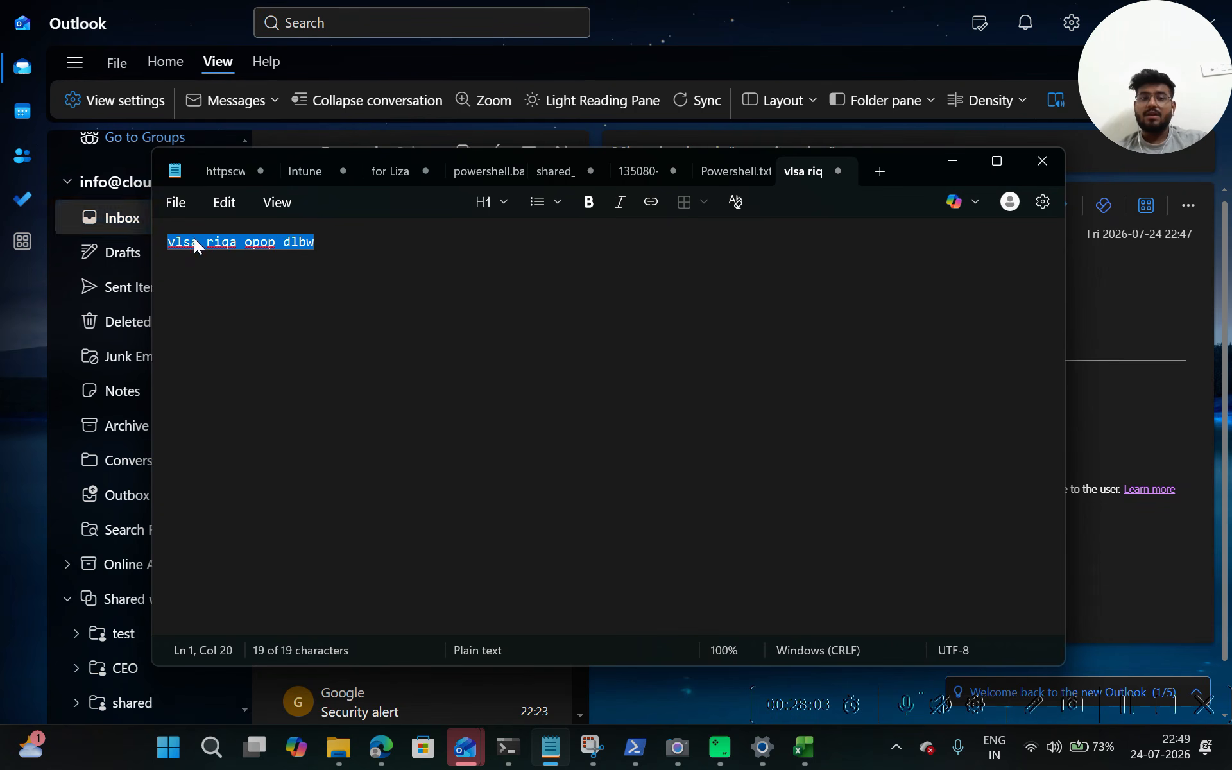
click(361, 275)
drag(330, 253, 175, 244)
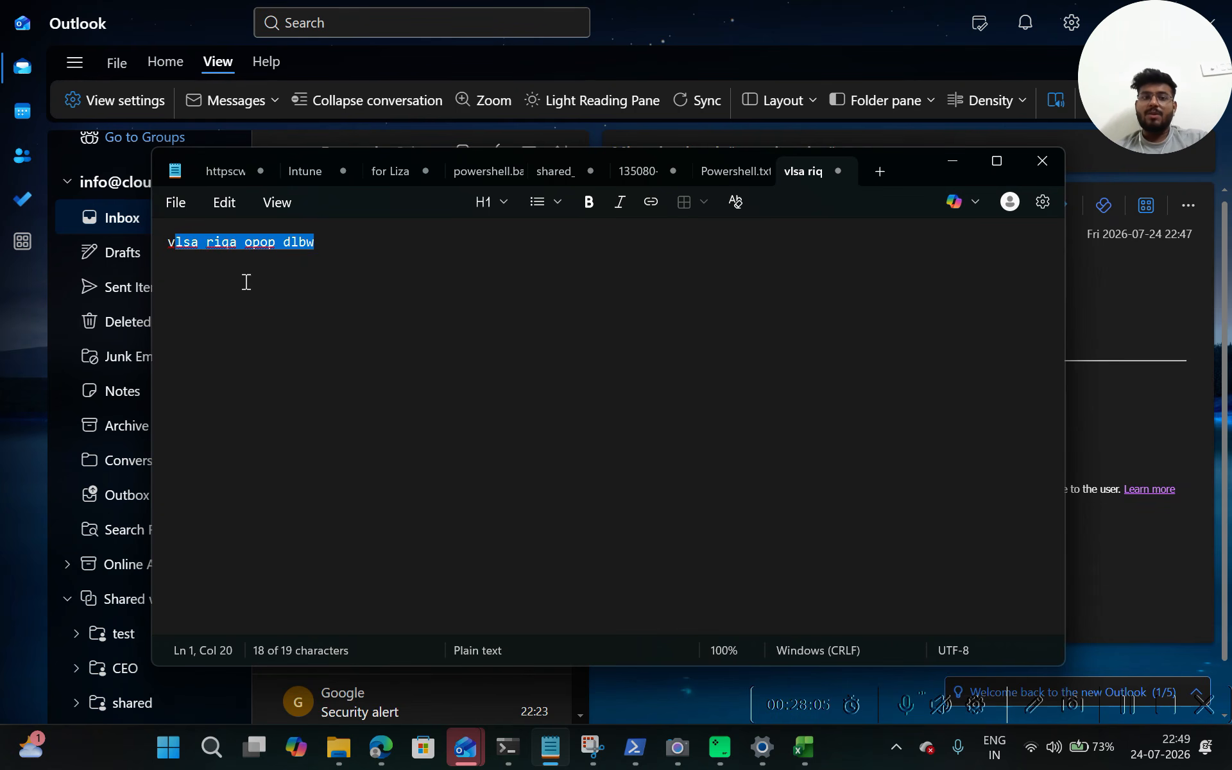
click(265, 286)
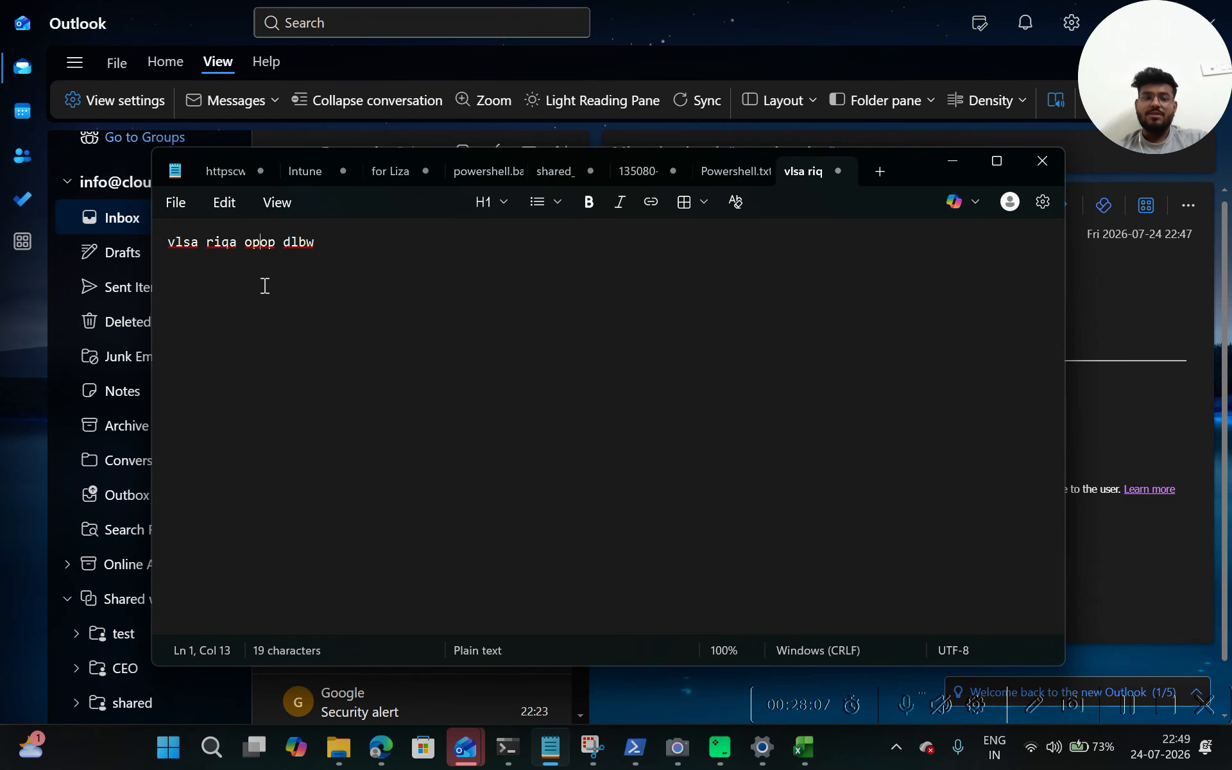
drag(322, 247, 143, 239)
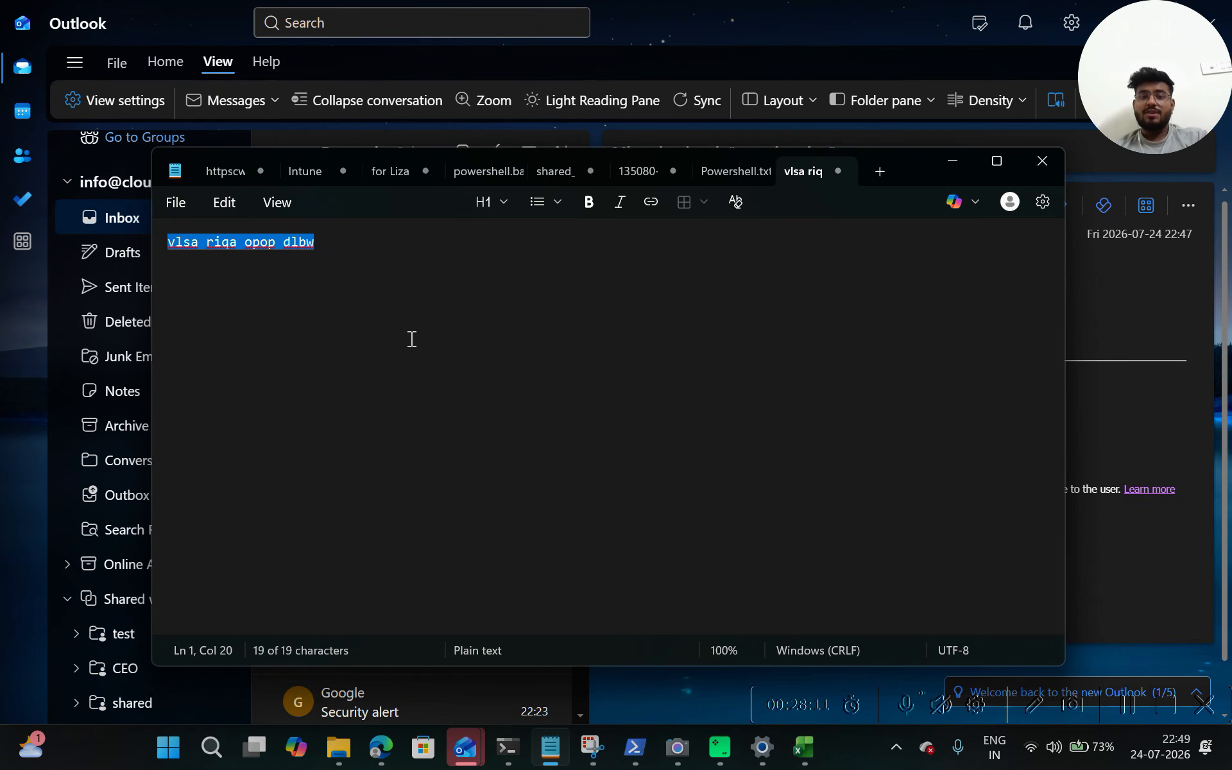
click(803, 758)
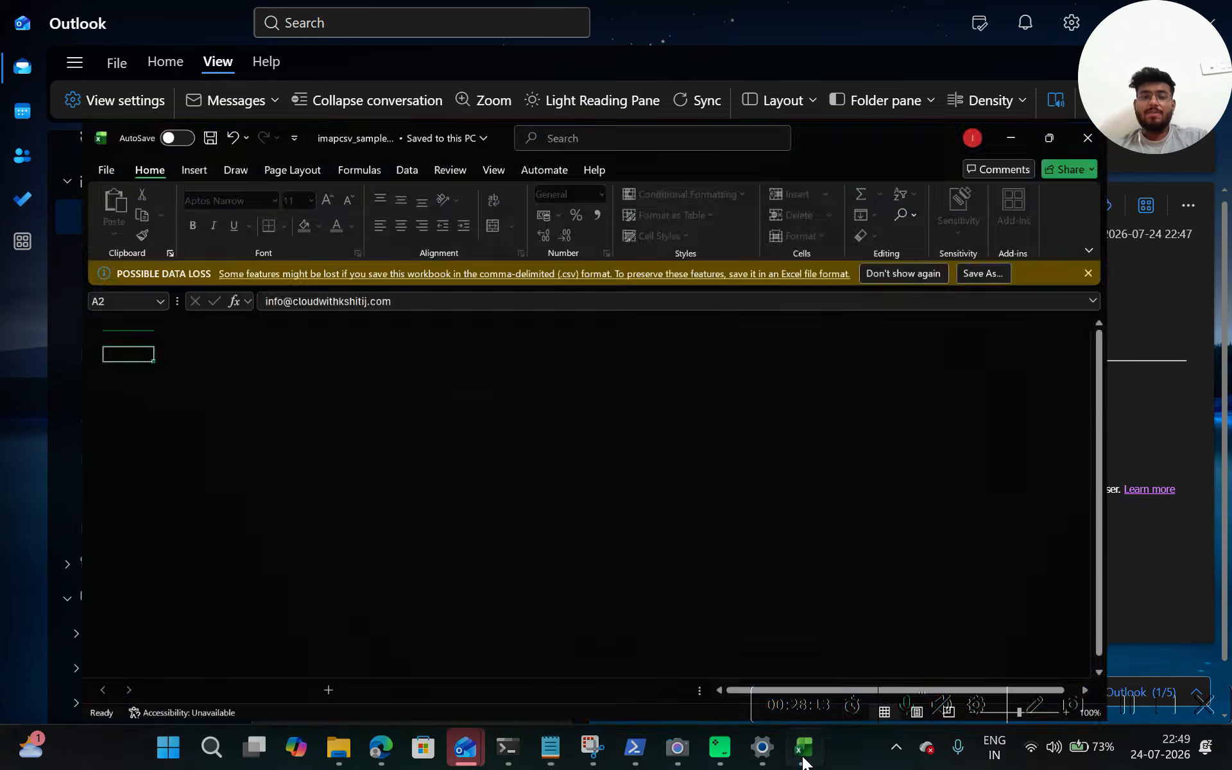
Check the Password value in cell C2 of imapcsv_sampleuser, then close the Excel workbook.
click(185, 284)
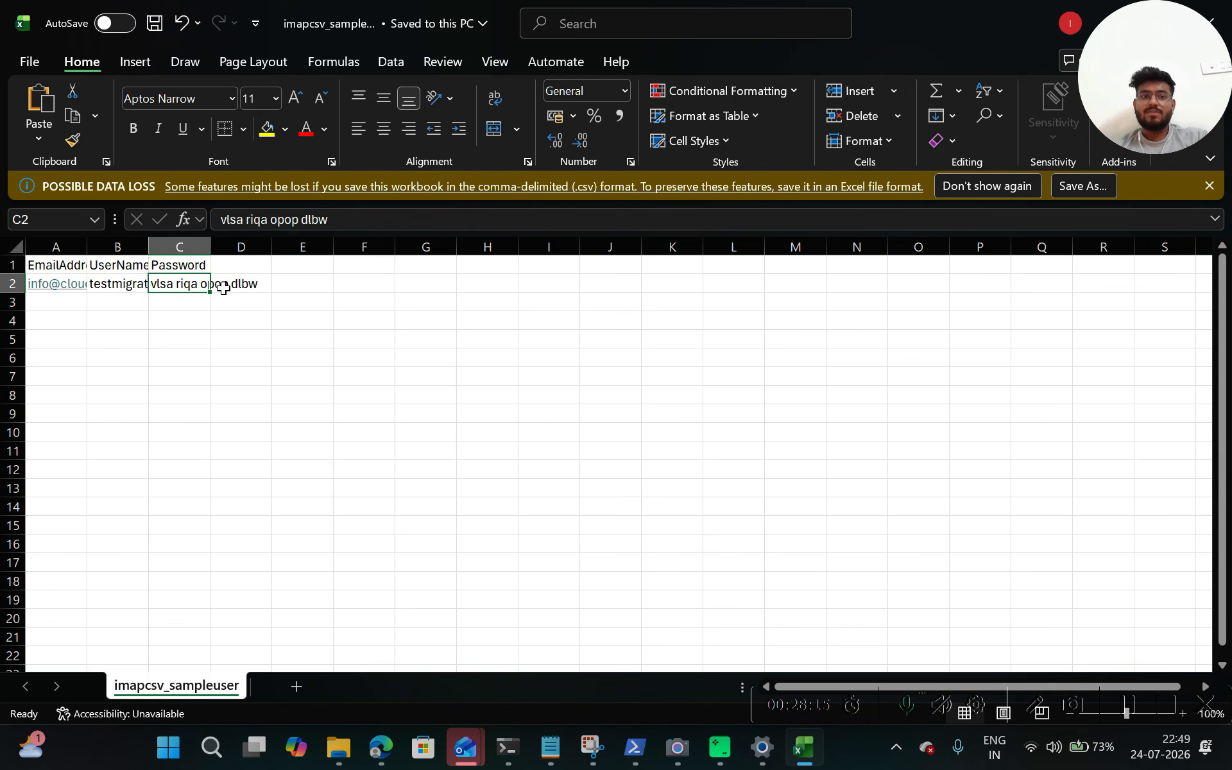
click(223, 288)
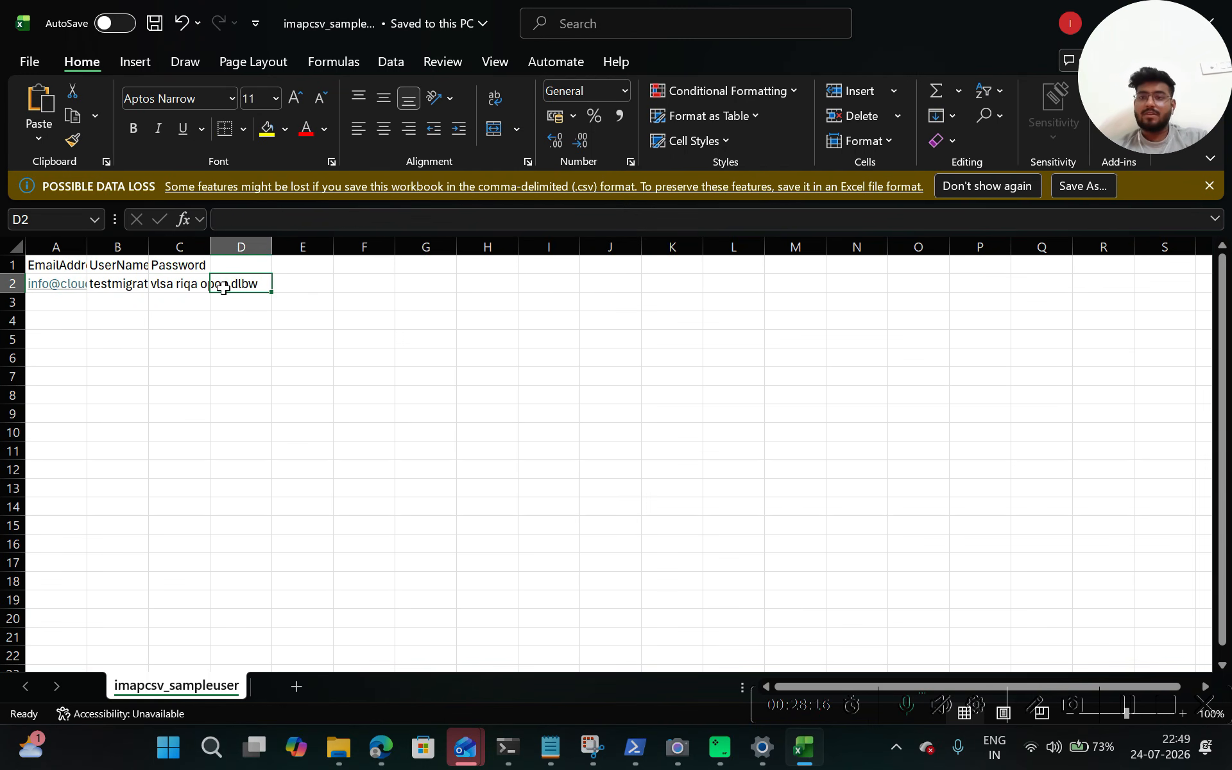
click(186, 288)
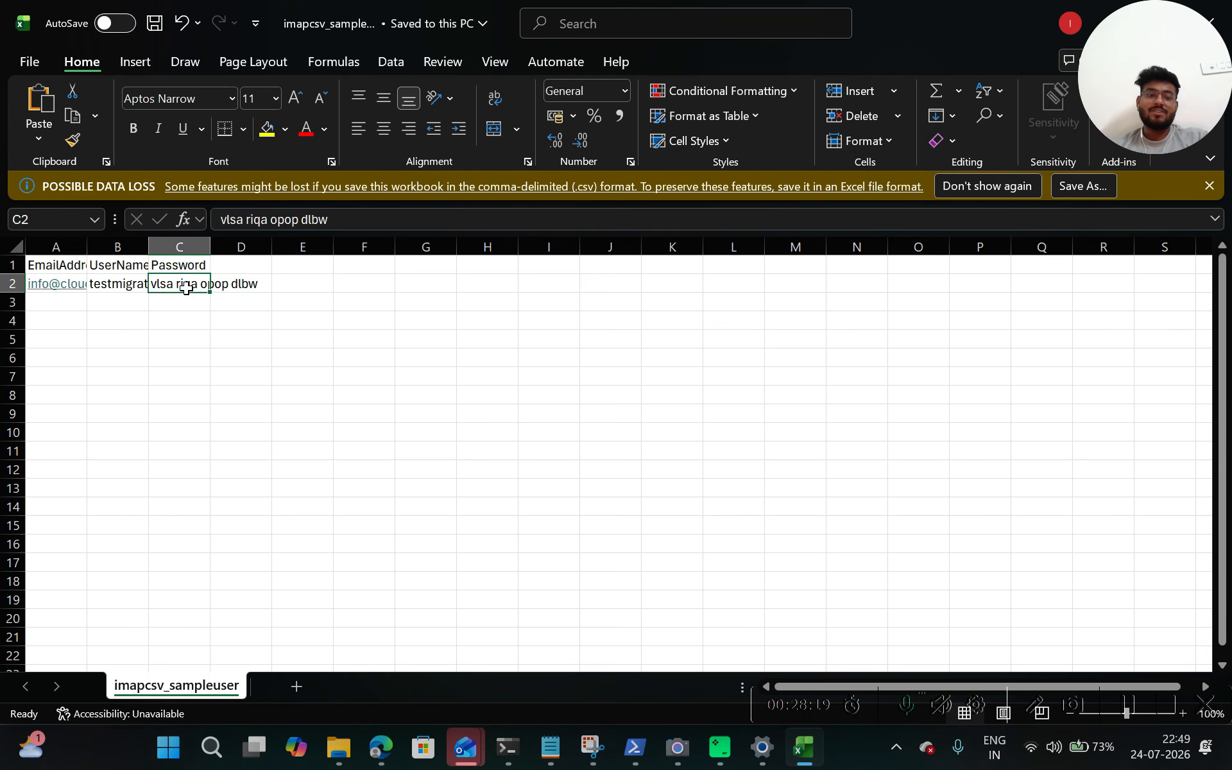
click(223, 289)
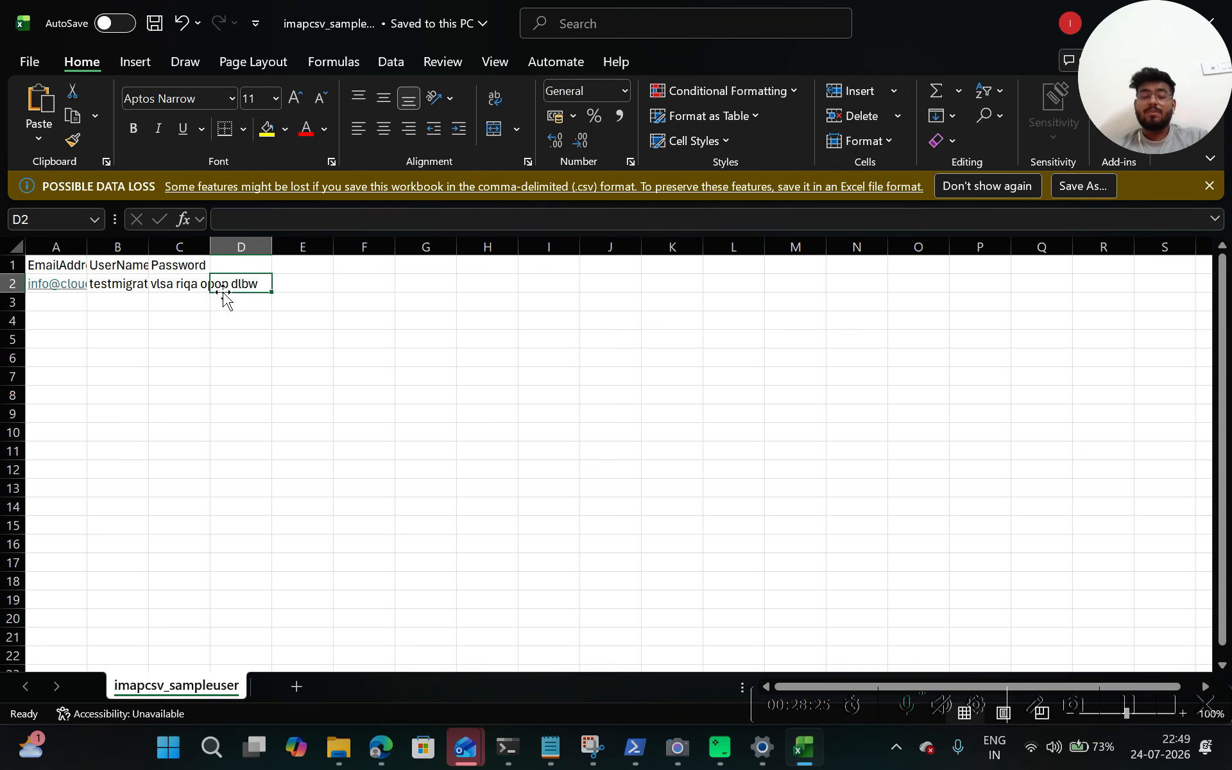
click(1211, 22)
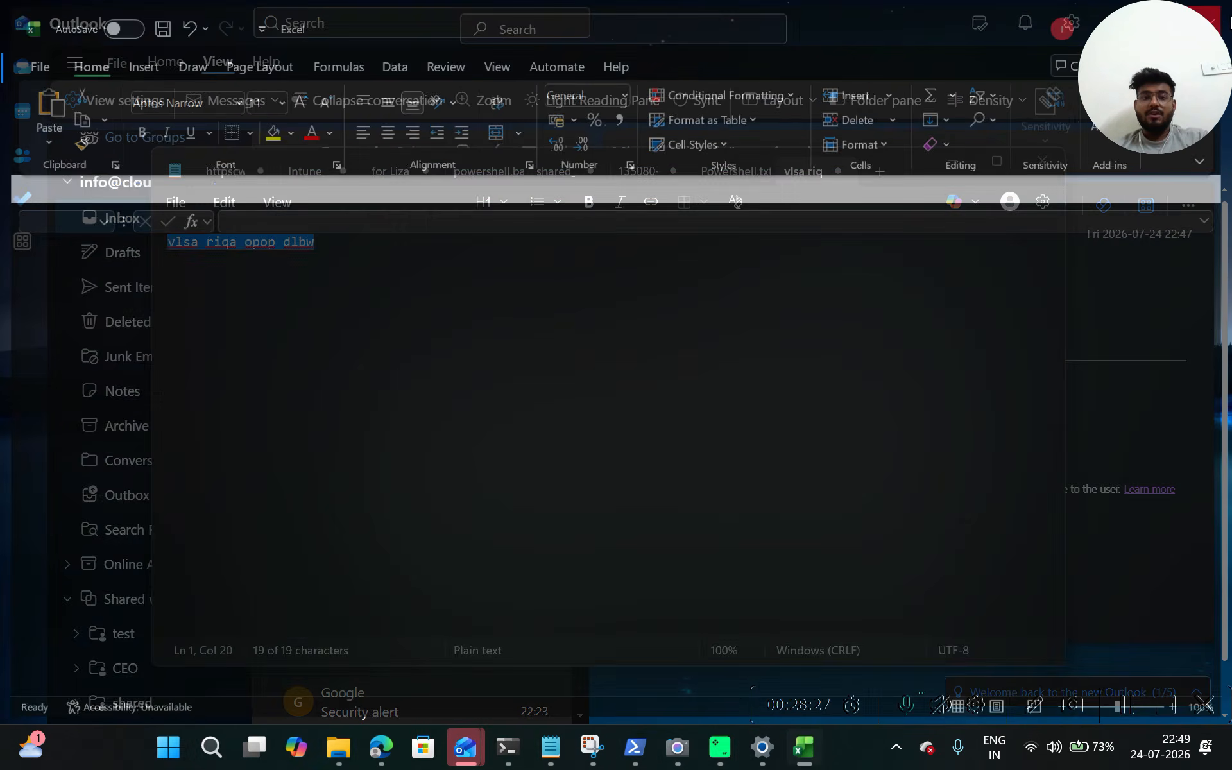
Bring Exchange admin center forward and reload the testmigration batch details.
mouse_move(420, 746)
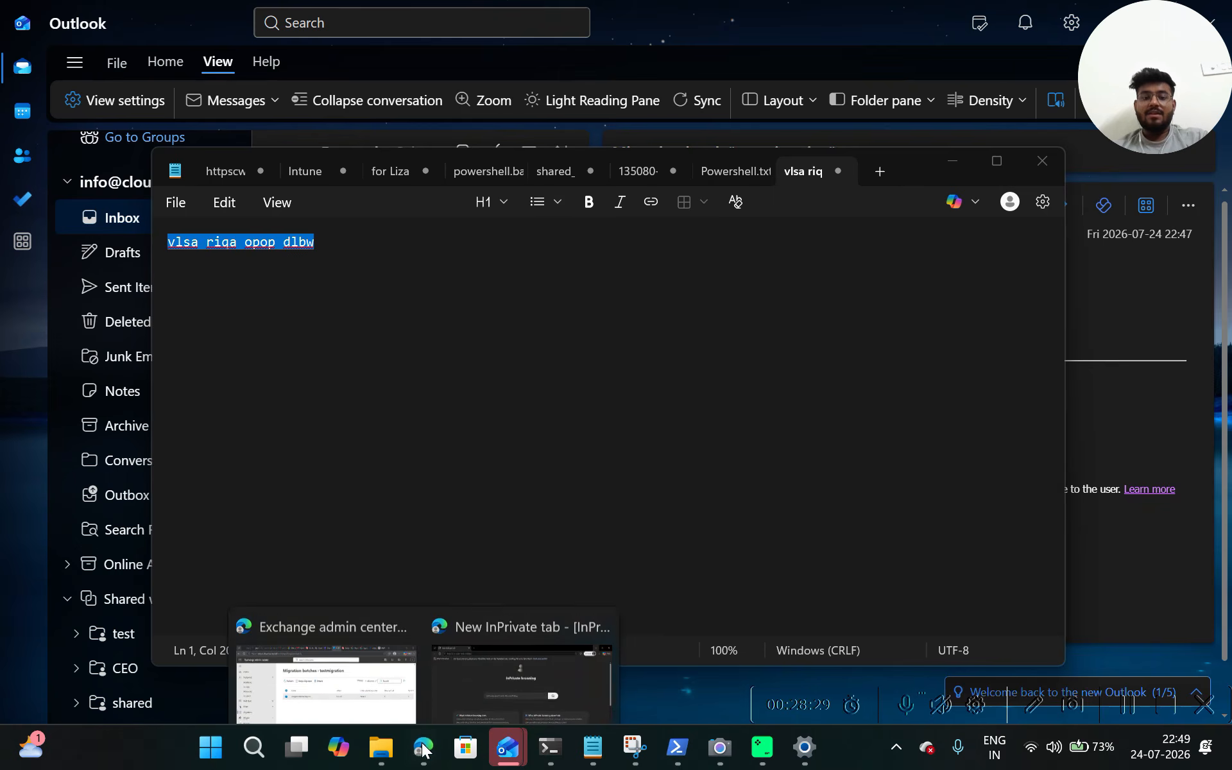
click(337, 647)
click(369, 246)
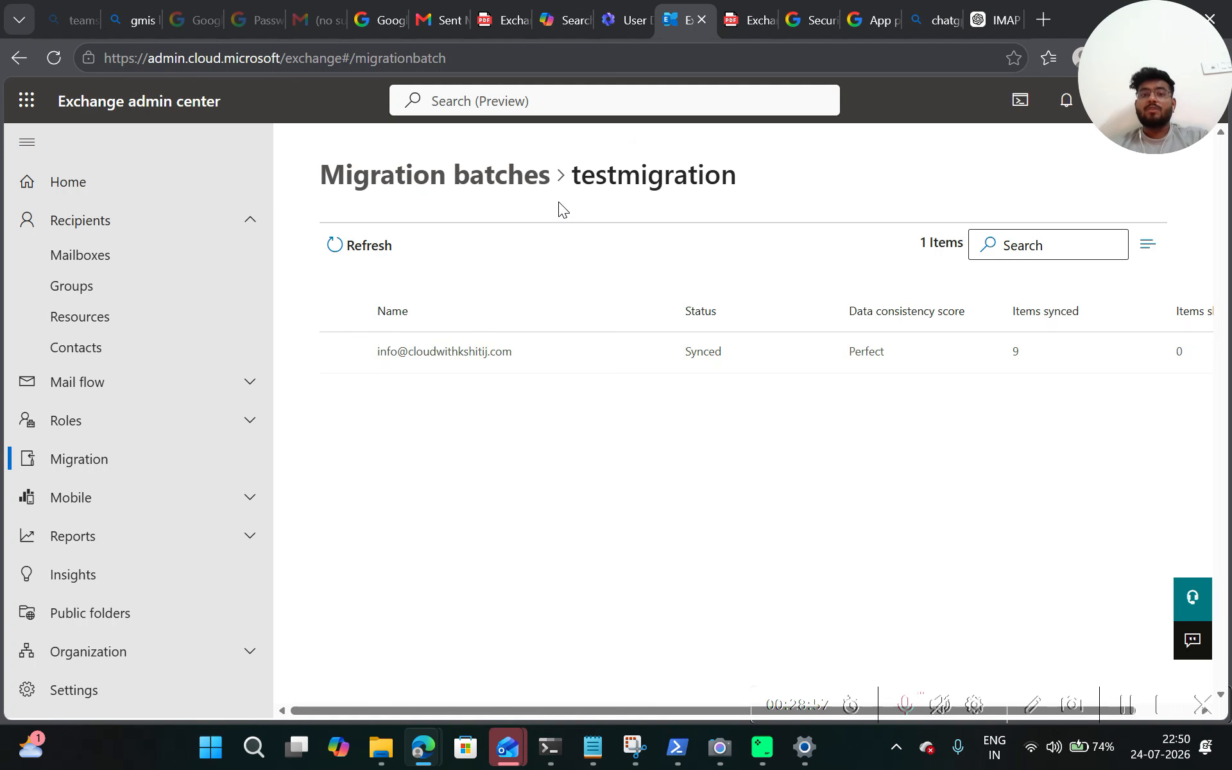
Return to the Migration batches list and refresh it until testmigration shows Synced, Perfect, 100.
click(498, 173)
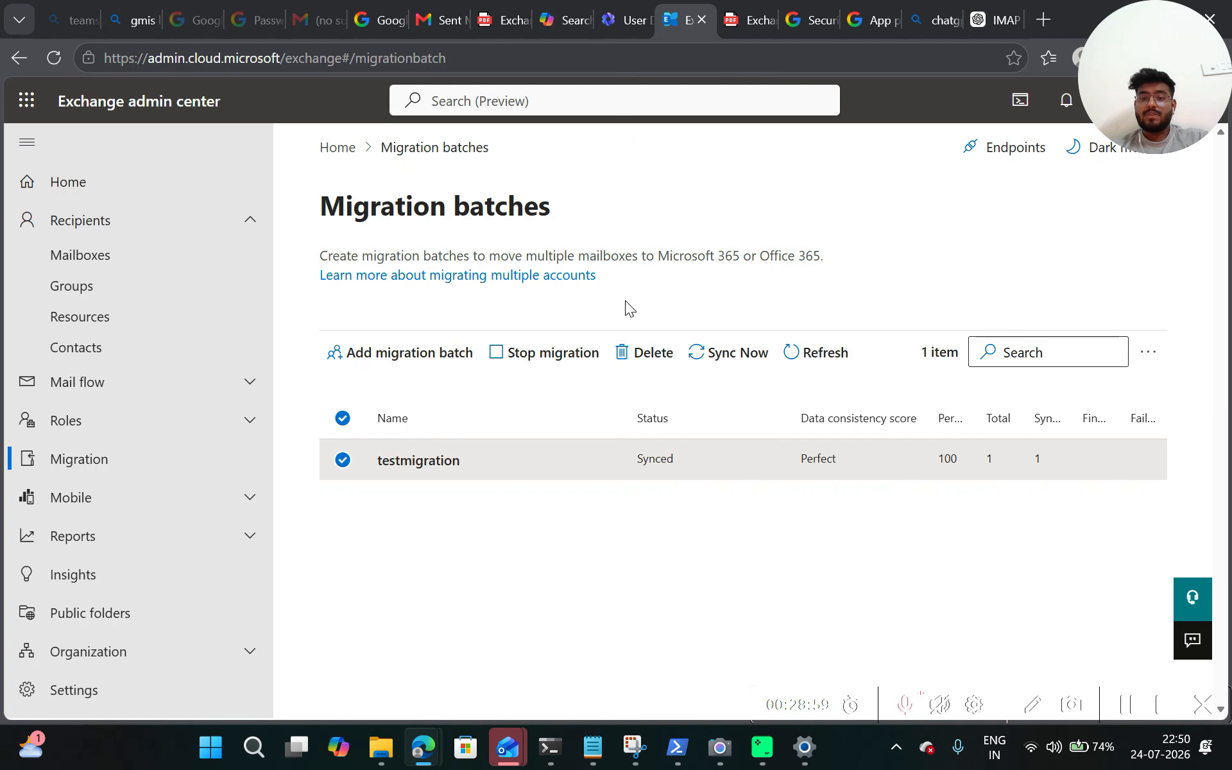
click(819, 354)
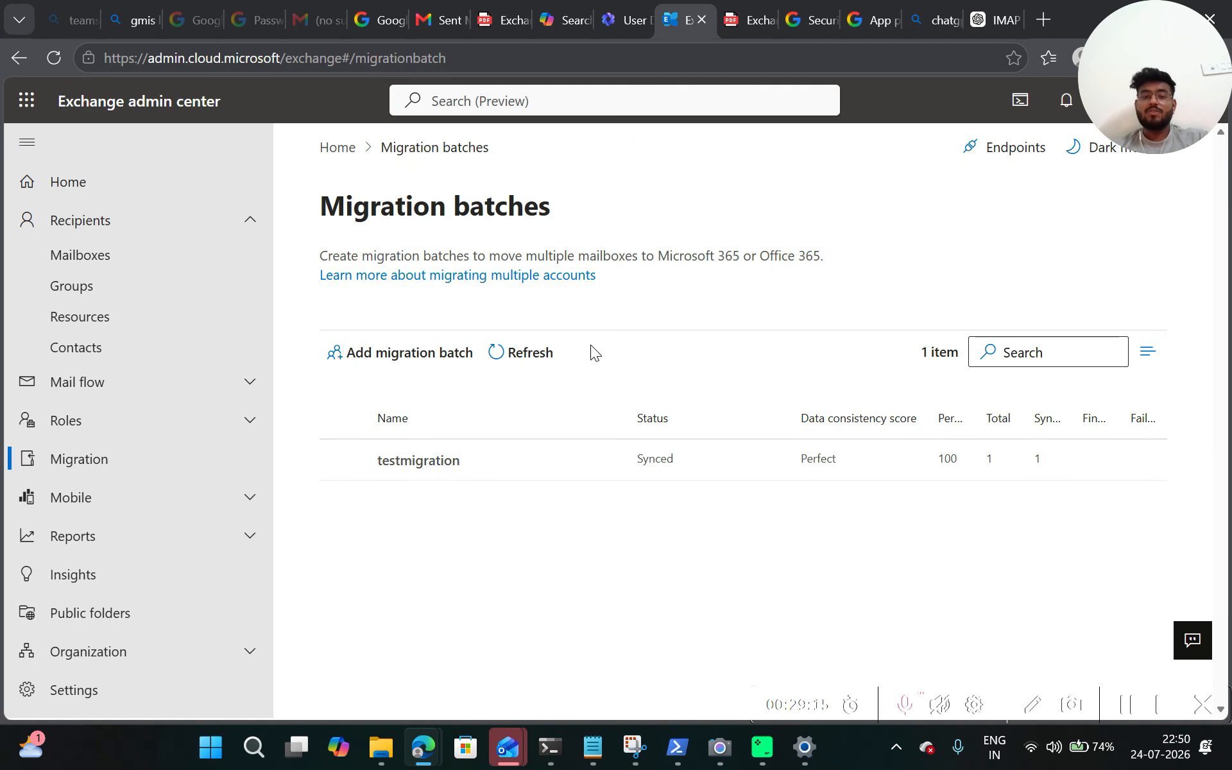
click(515, 355)
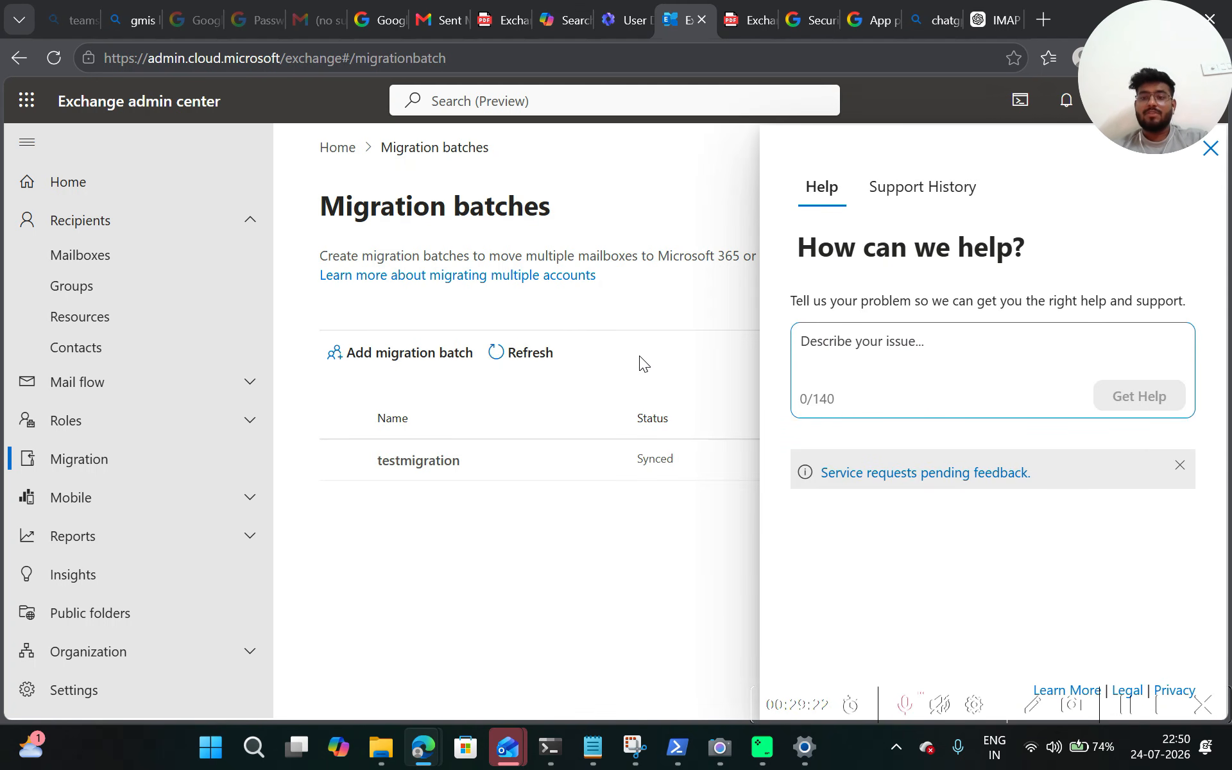
Close the Help panel, reopen it, then close it again to reveal the full testmigration table.
click(1210, 149)
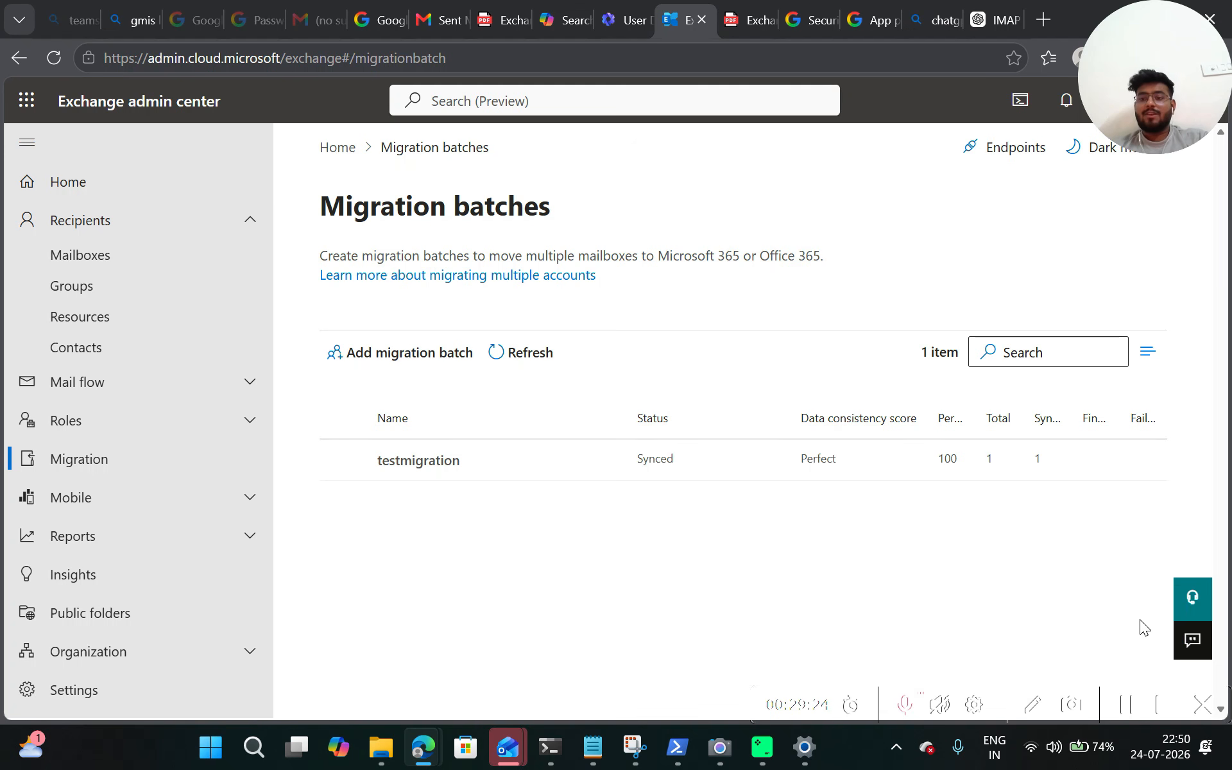
click(1184, 595)
click(1212, 170)
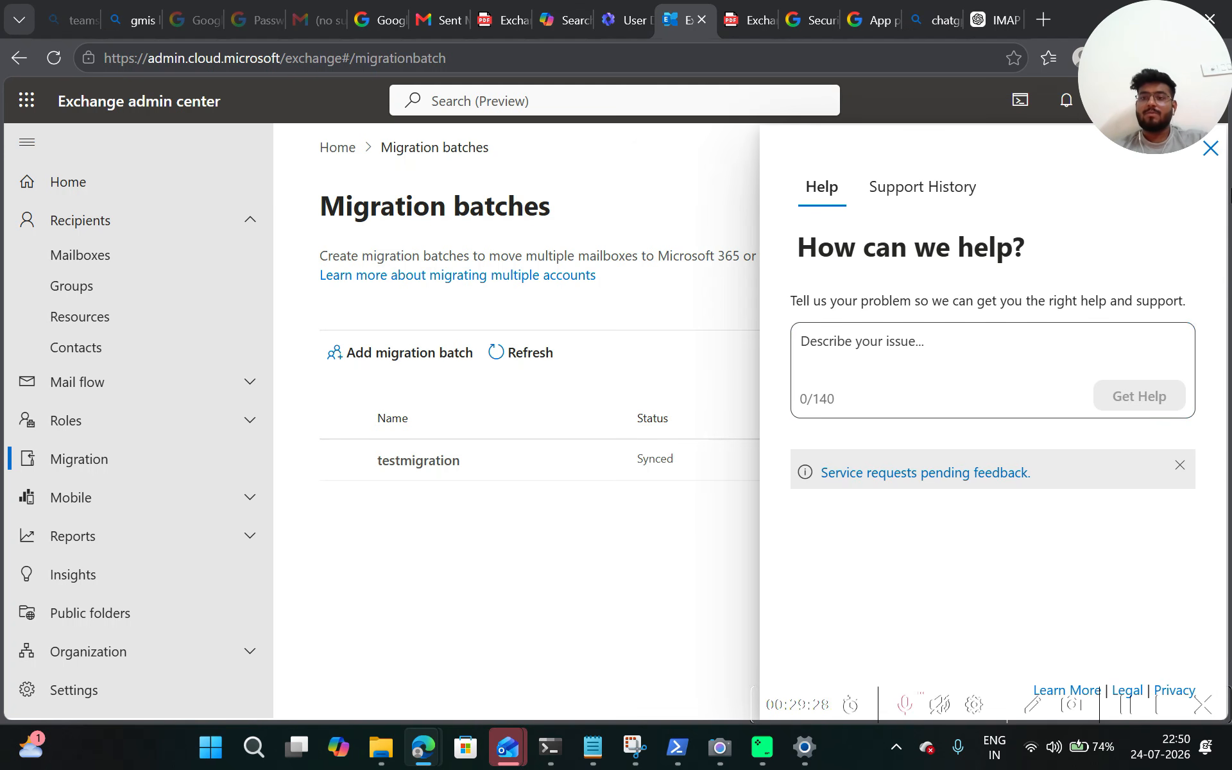
click(1210, 148)
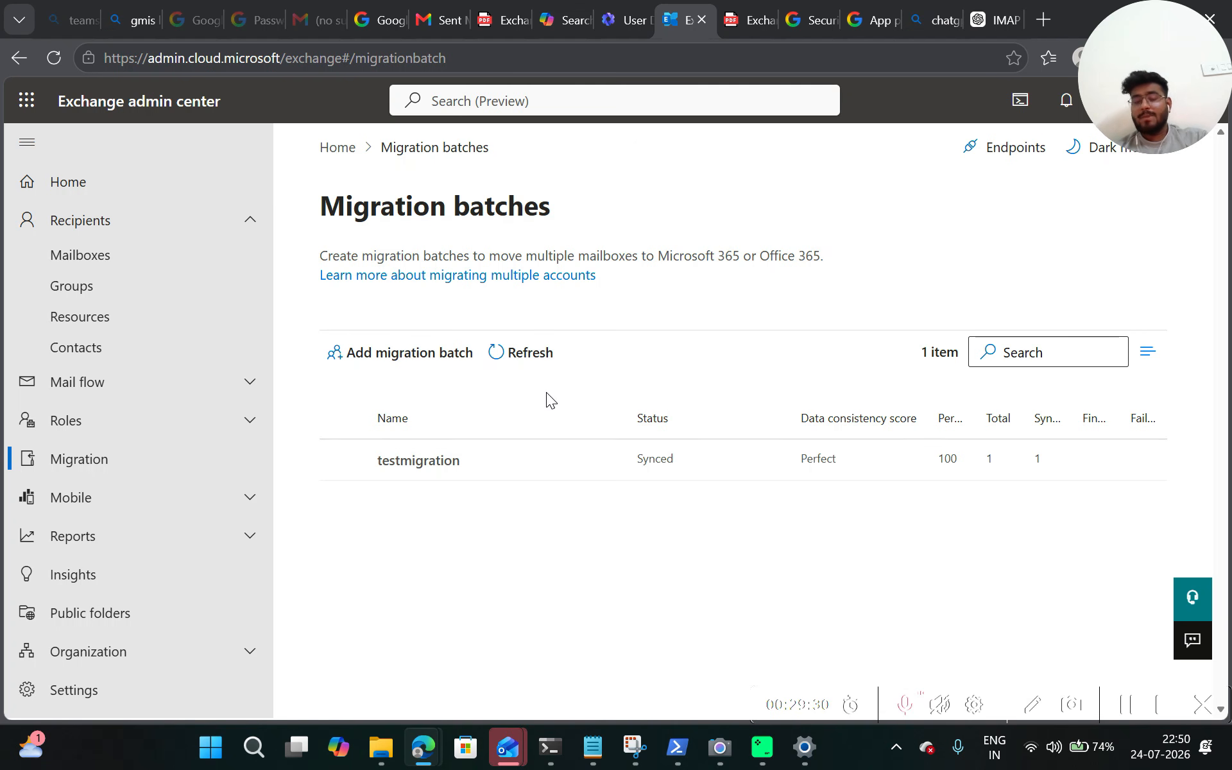